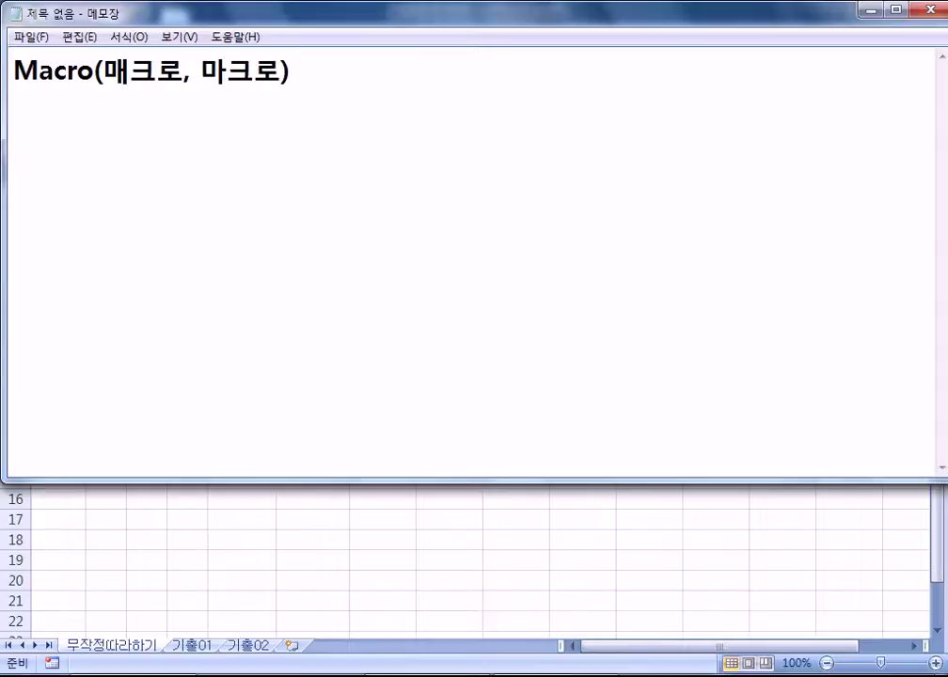
Step: Remove ", 마크로" from the heading so that it reads "Macro(매크로)"
{"action": "key", "text": "shift+Left"}
{"action": "key", "text": "shift+Left"}
{"action": "key", "text": "shift+Left"}
{"action": "key", "text": "shift+Left"}
{"action": "key", "text": "shift+Left"}
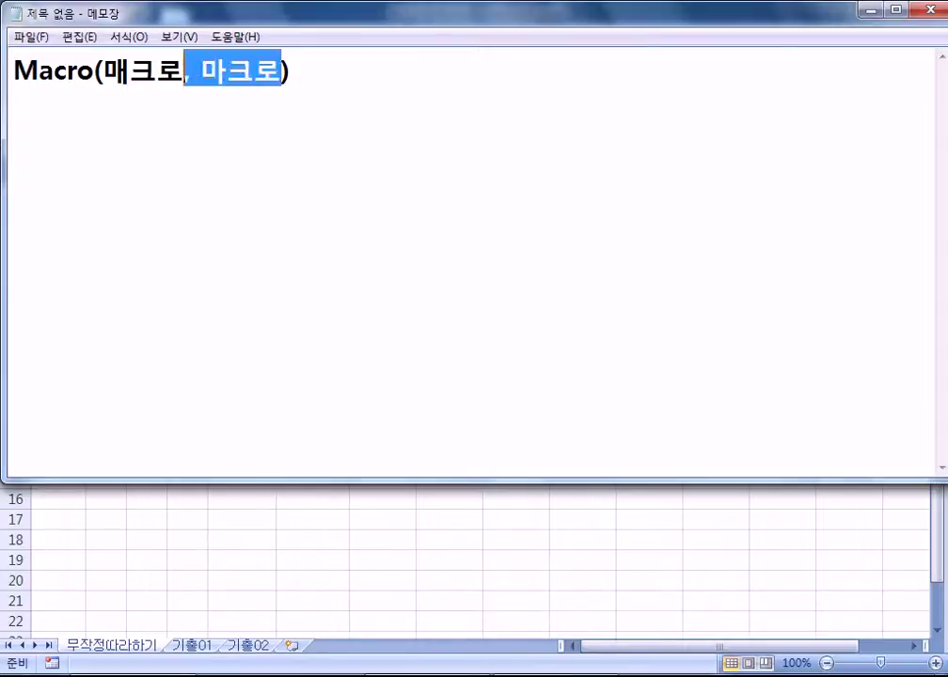
{"action": "key", "text": "BackSpace"}
Step: Add the definition line "명령들의 모임" below the heading
{"action": "key", "text": "Return"}
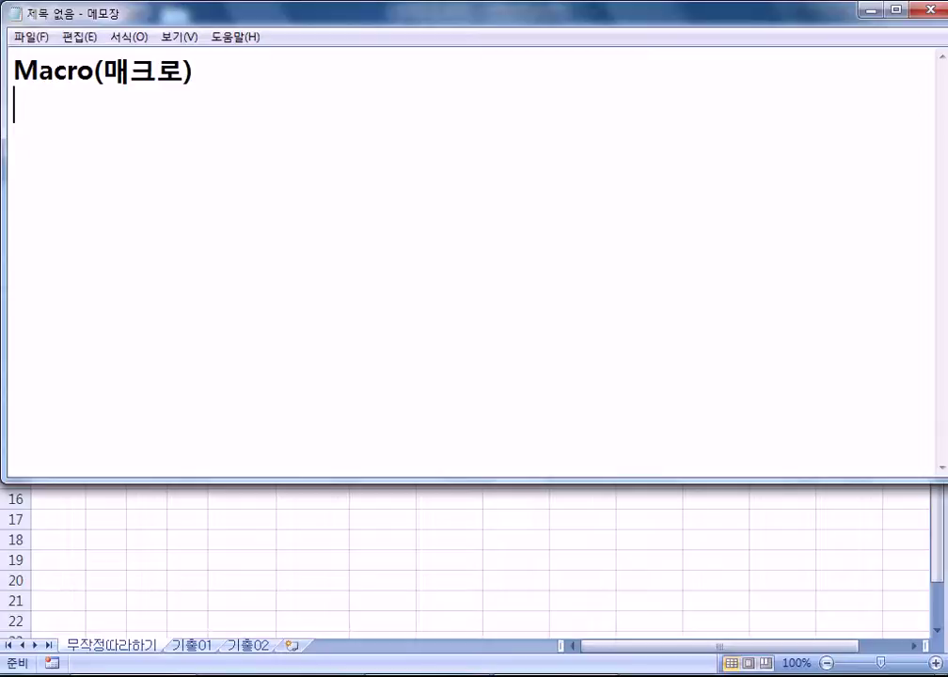
{"action": "type", "text": "명령들의 모이ㅁ"}
{"action": "key", "text": "Return"}
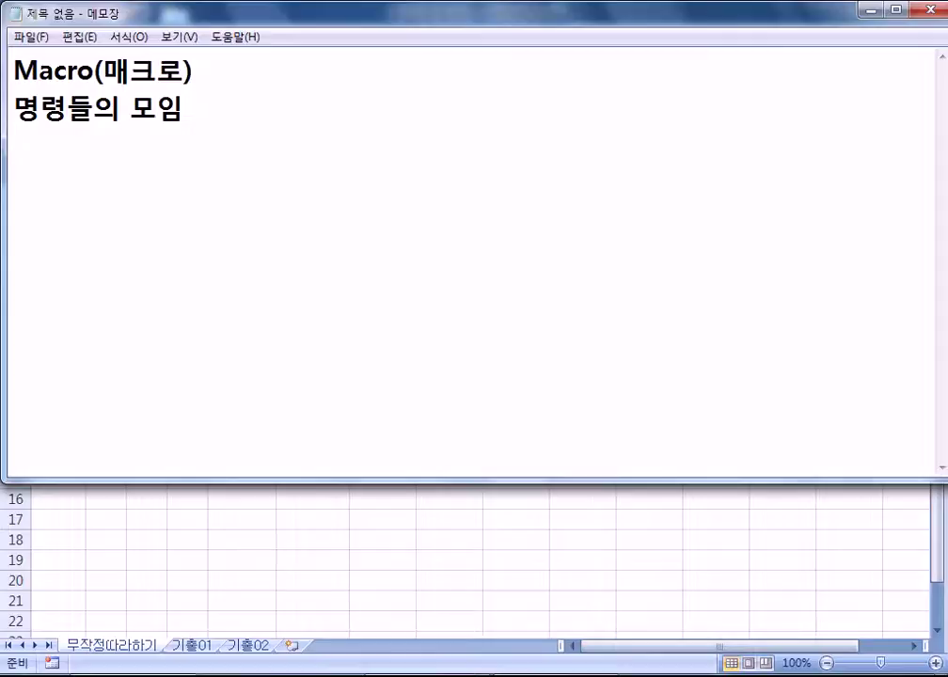
Step: After a blank line, write the example line "* 냉장고에서 시원한 물좀 가져와 : 로봇에게 명령"
{"action": "key", "text": "Return"}
{"action": "type", "text": "냉자ㅇ고에서 시원"}
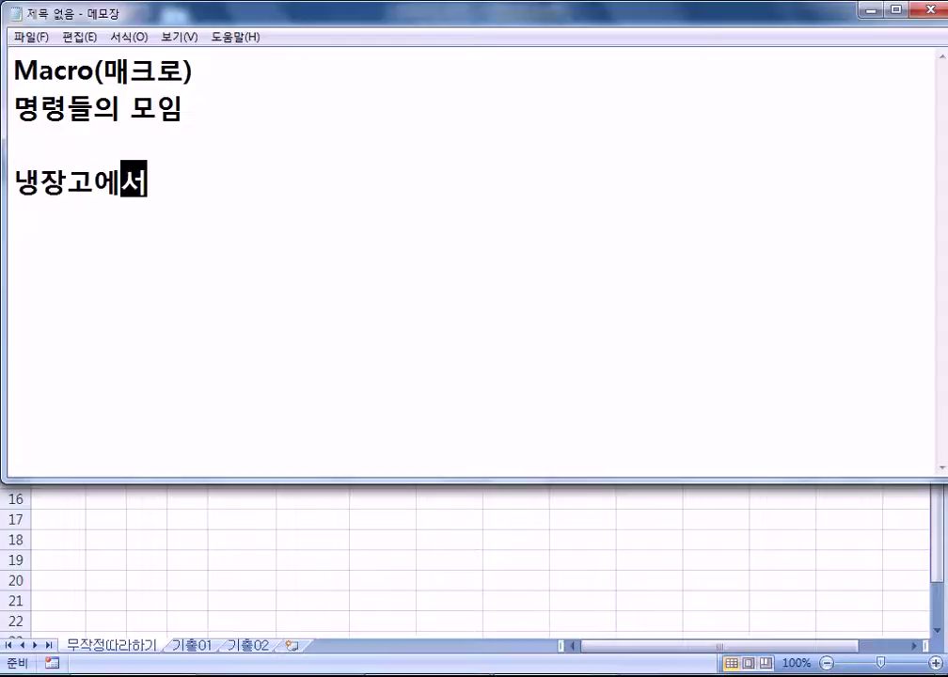
{"action": "type", "text": "한 물"}
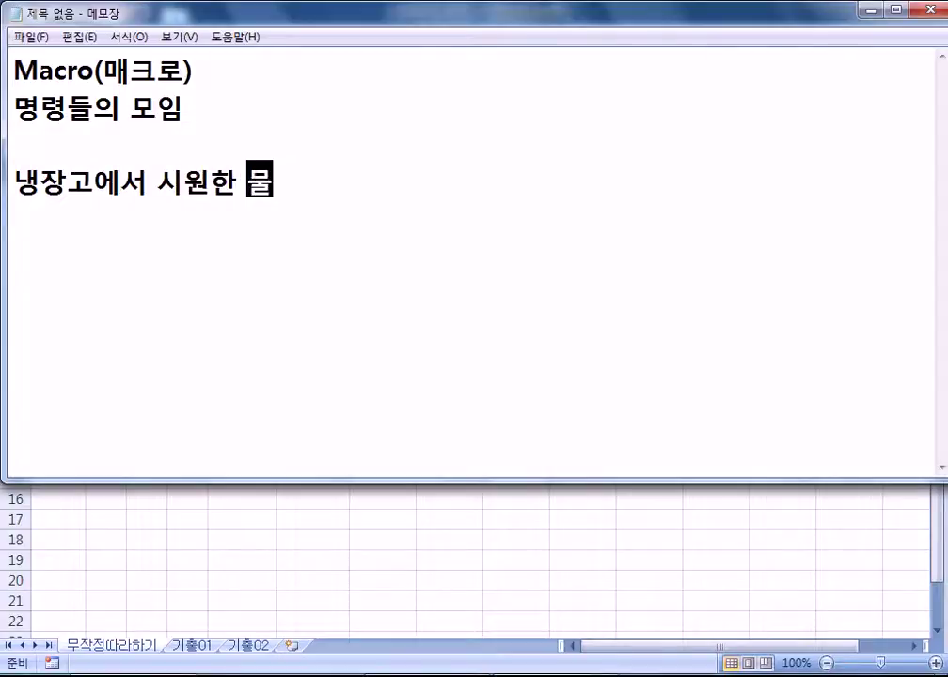
{"action": "type", "text": "좀 갖져와"}
{"action": "key", "text": "Home"}
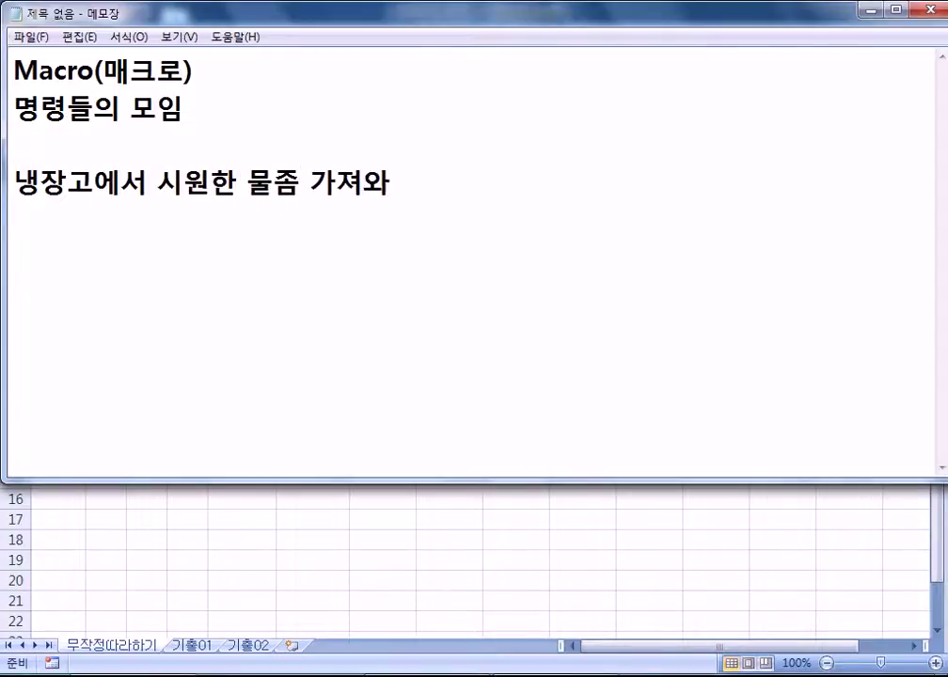
{"action": "type", "text": "*"}
{"action": "key", "text": "End"}
{"action": "type", "text": ": 룹"}
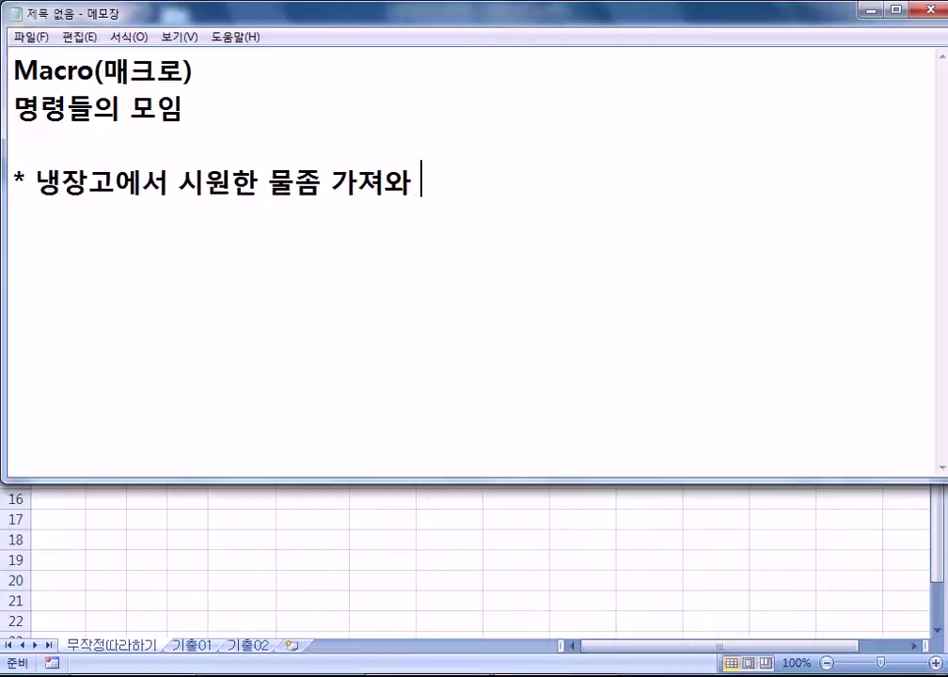
{"action": "type", "text": "봇에"}
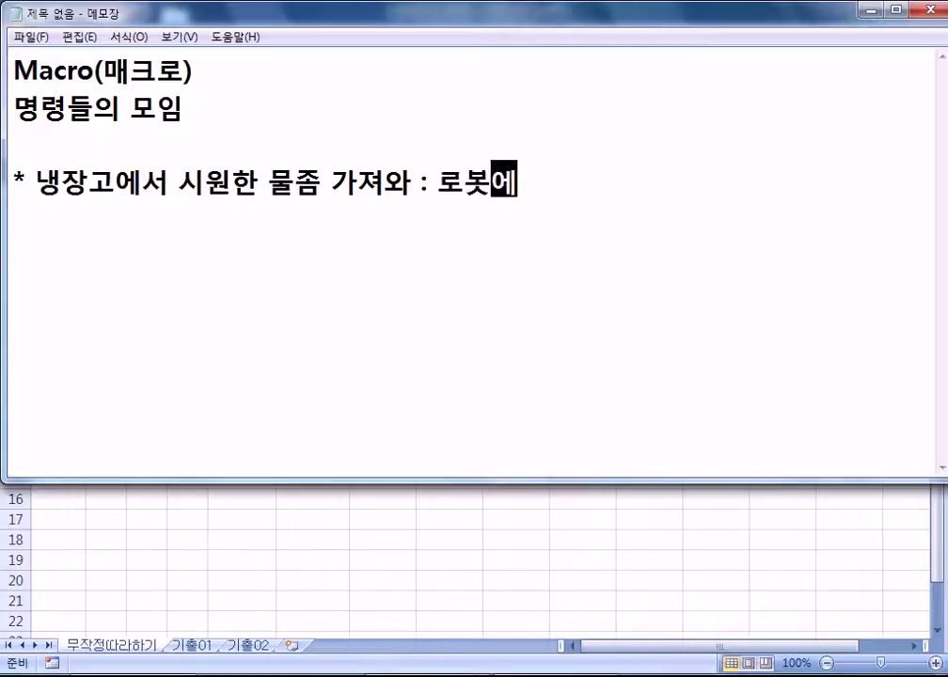
{"action": "type", "text": "게 명령"}
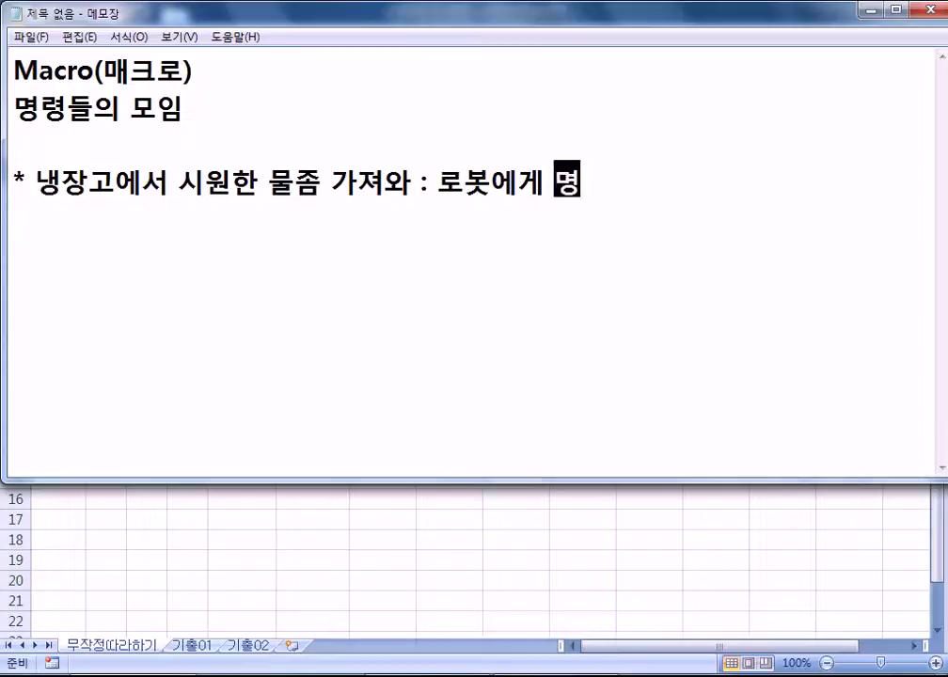
Step: List the first two robot actions below the example as "- 냉장고에 접근" and "- 냉장고의 문을 열어야"
{"action": "key", "text": "Return"}
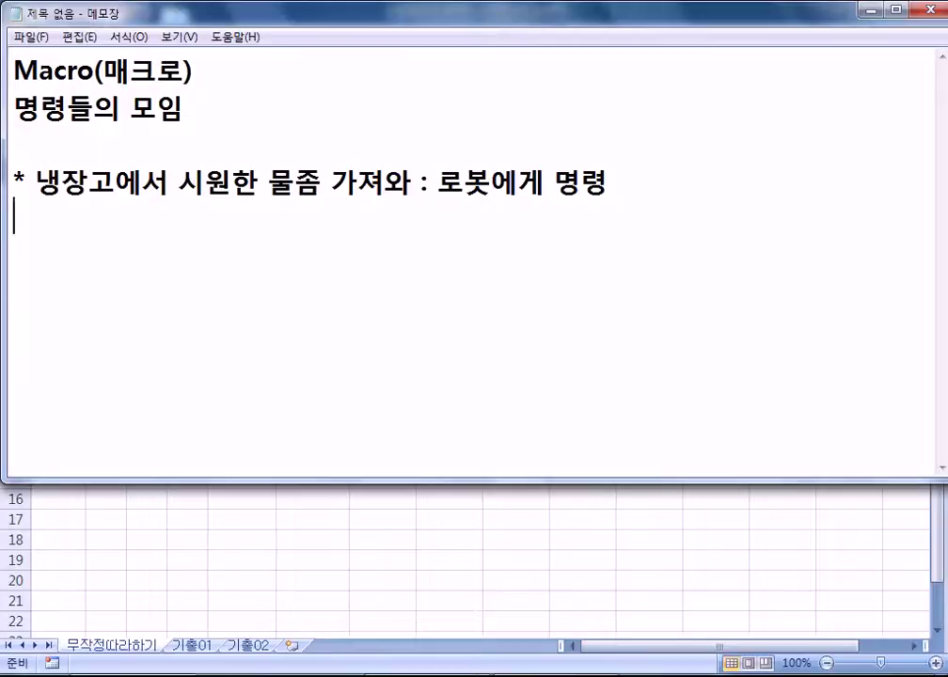
{"action": "type", "text": "- 냉자"}
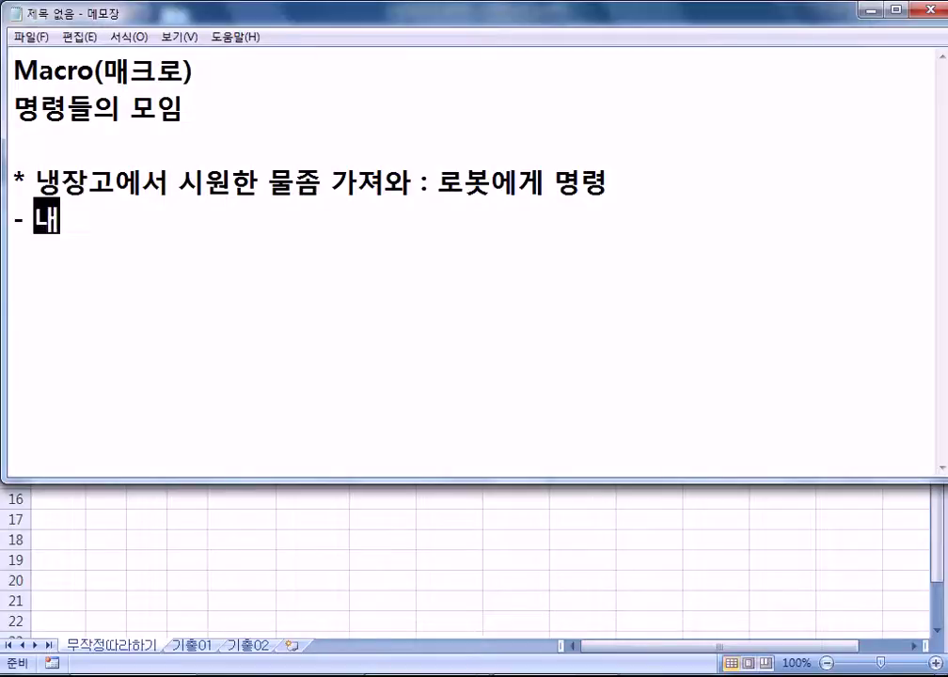
{"action": "type", "text": "ㅇ고에 접근"}
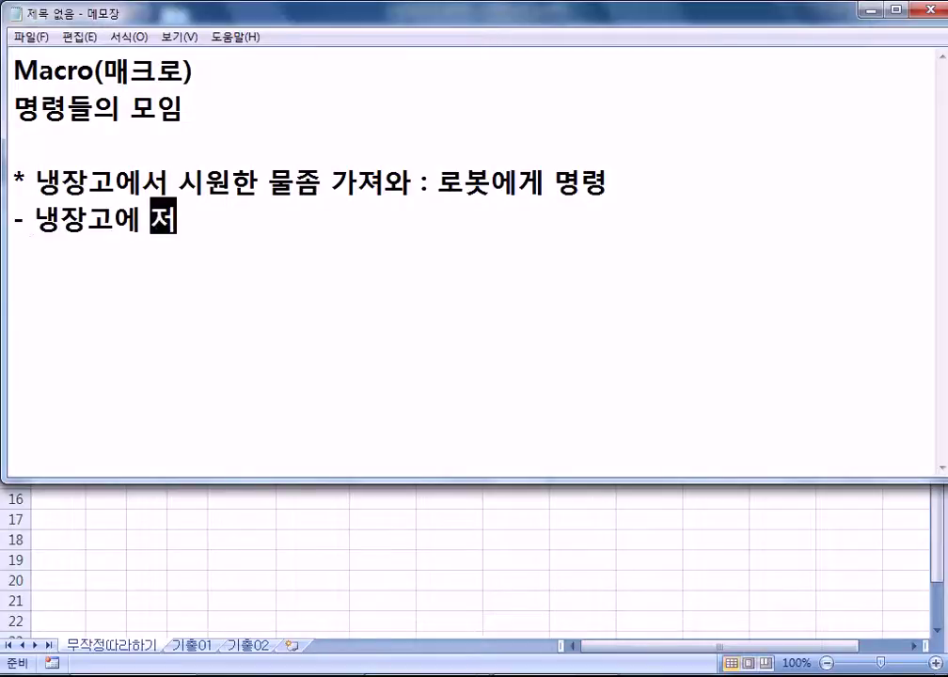
{"action": "key", "text": "Return"}
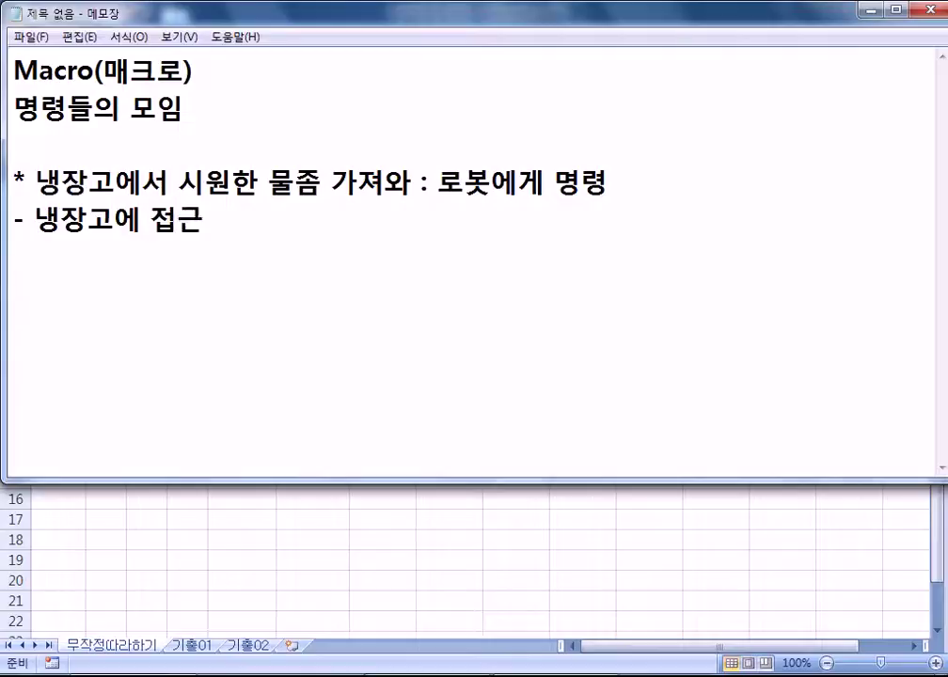
{"action": "type", "text": "- 냉장고"}
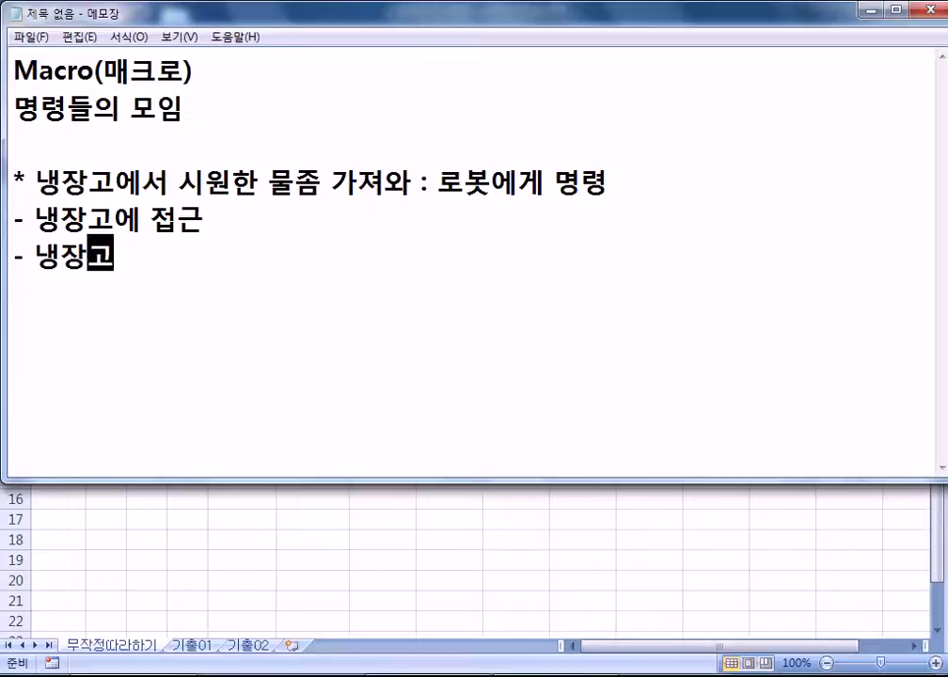
{"action": "type", "text": "의 문을 열"}
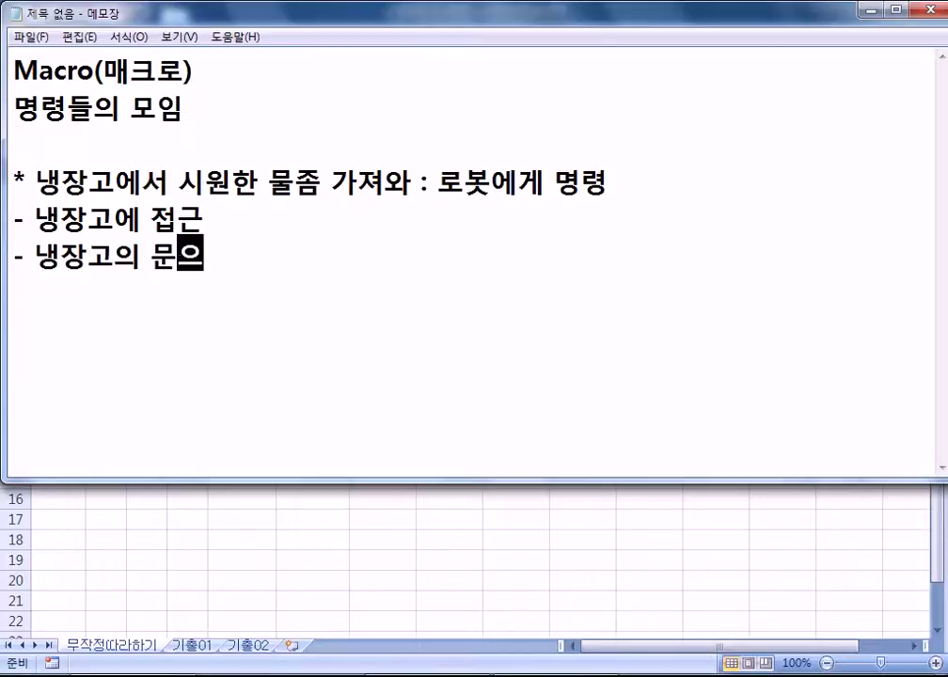
{"action": "type", "text": "어"}
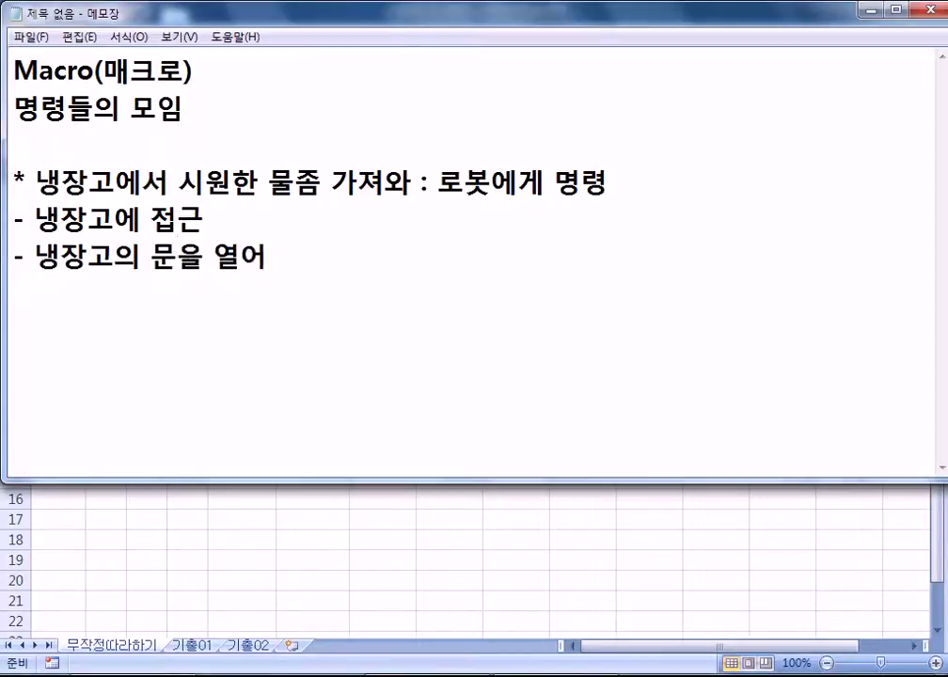
{"action": "type", "text": "야"}
Step: Add the third action line "- 물병을 잡아서, 들어 올려서, 밖으로 꺼내"
{"action": "key", "text": "Return"}
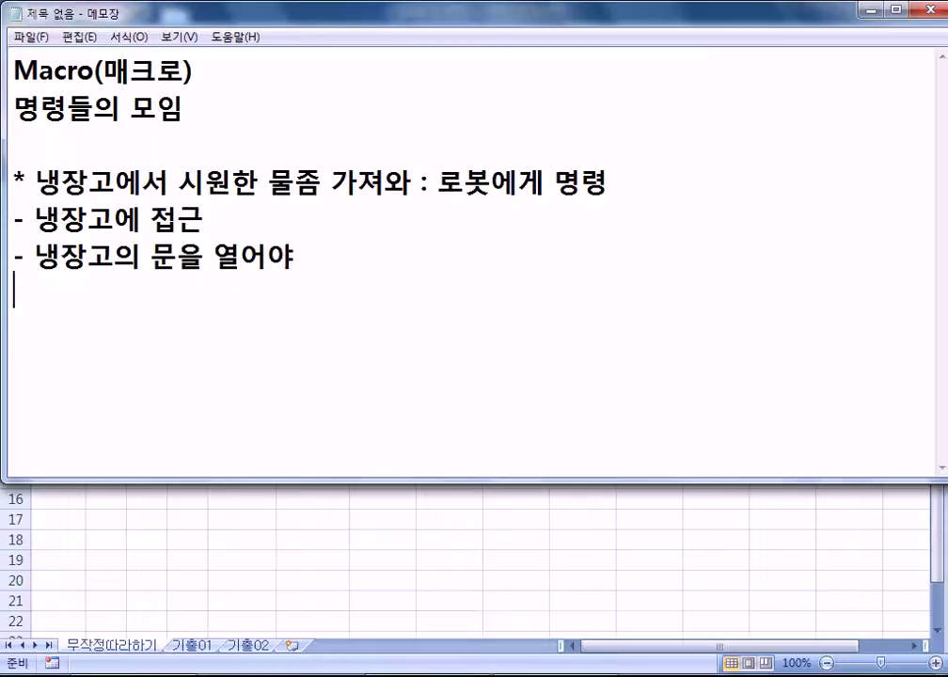
{"action": "type", "text": "- 물병"}
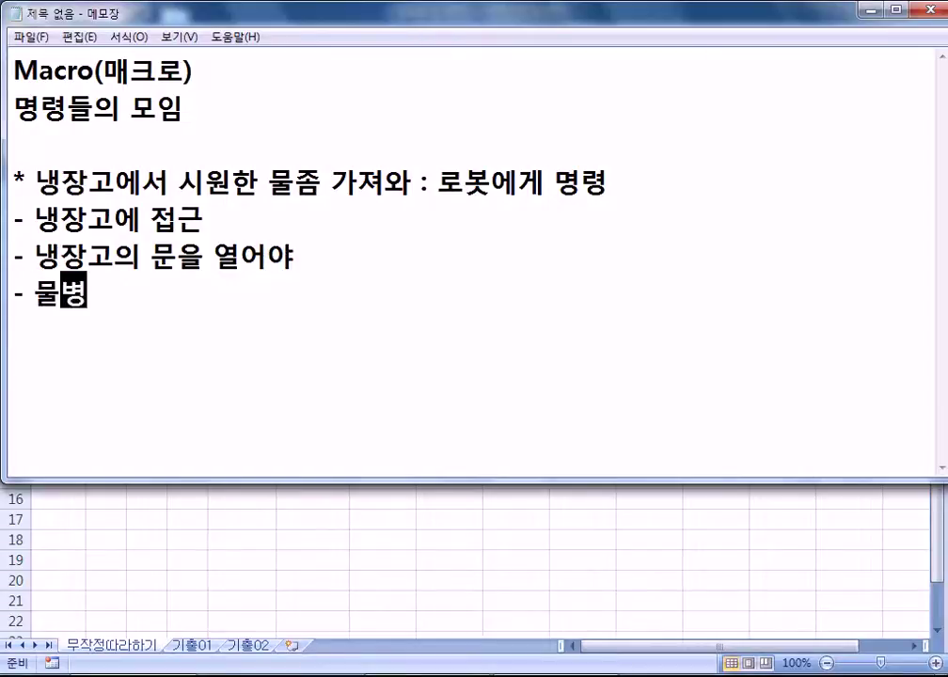
{"action": "type", "text": "을 잡아야"}
{"action": "key", "text": "Return"}
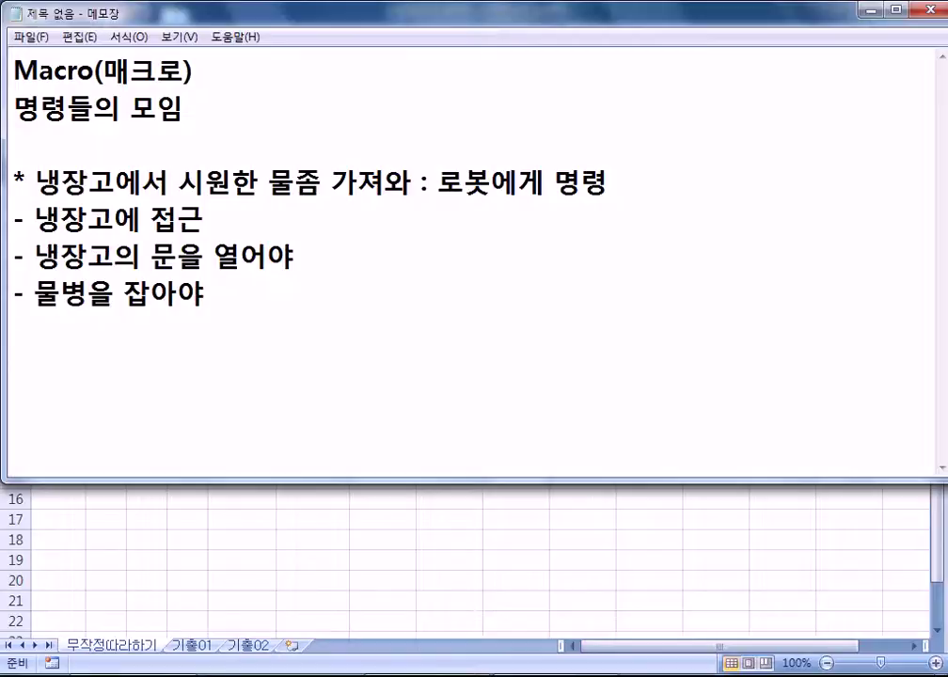
{"action": "left_click", "coordinate": [178, 294]}
{"action": "key", "text": "Delete"}
{"action": "type", "text": "서, 들어 올"}
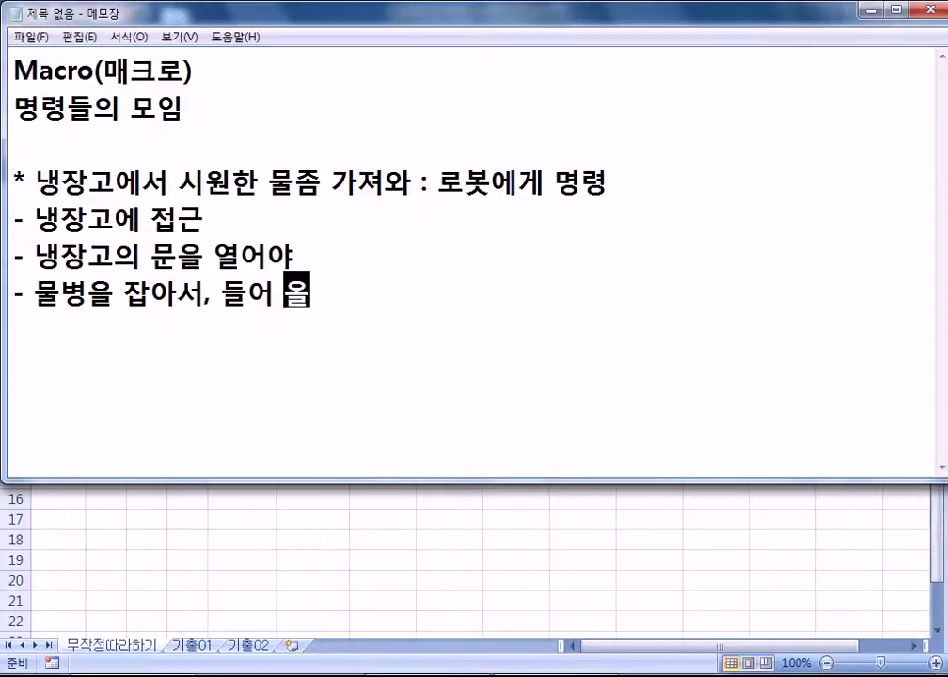
{"action": "type", "text": "려서, 밖으로 꺼내야"}
{"action": "key", "text": "BackSpace"}
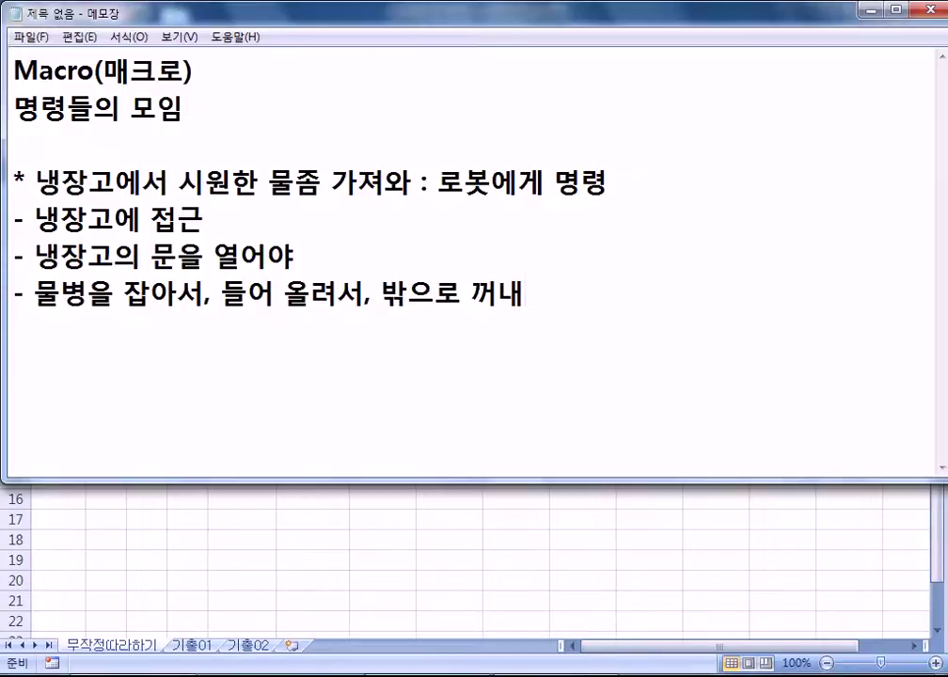
Step: Add the fourth action line "- 냉장고 문을 닫아야"
{"action": "type", "text": "- 냉장ㄱ"}
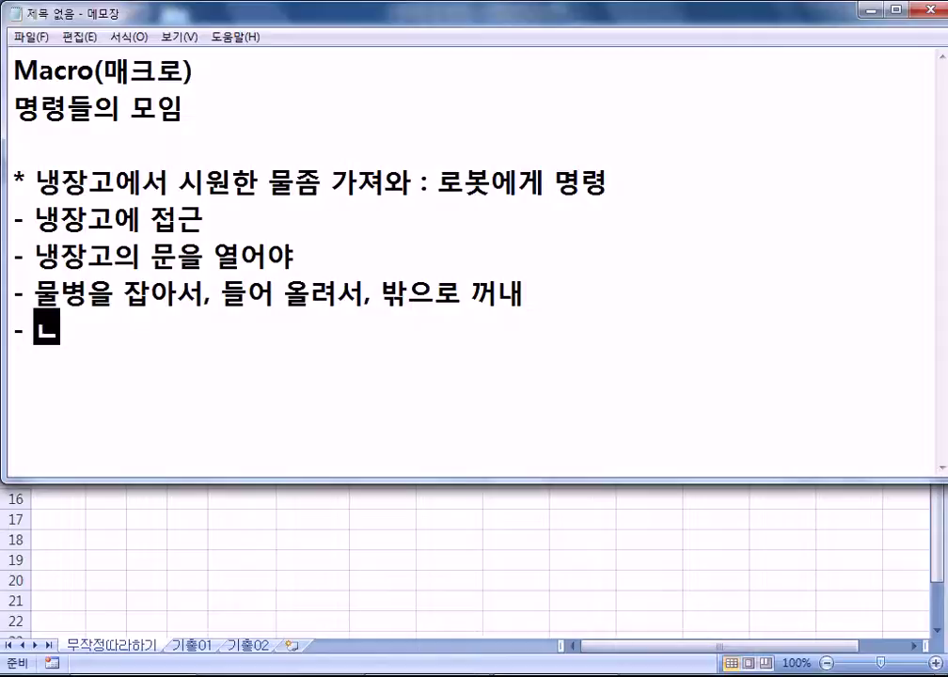
{"action": "type", "text": "고 문을 다아"}
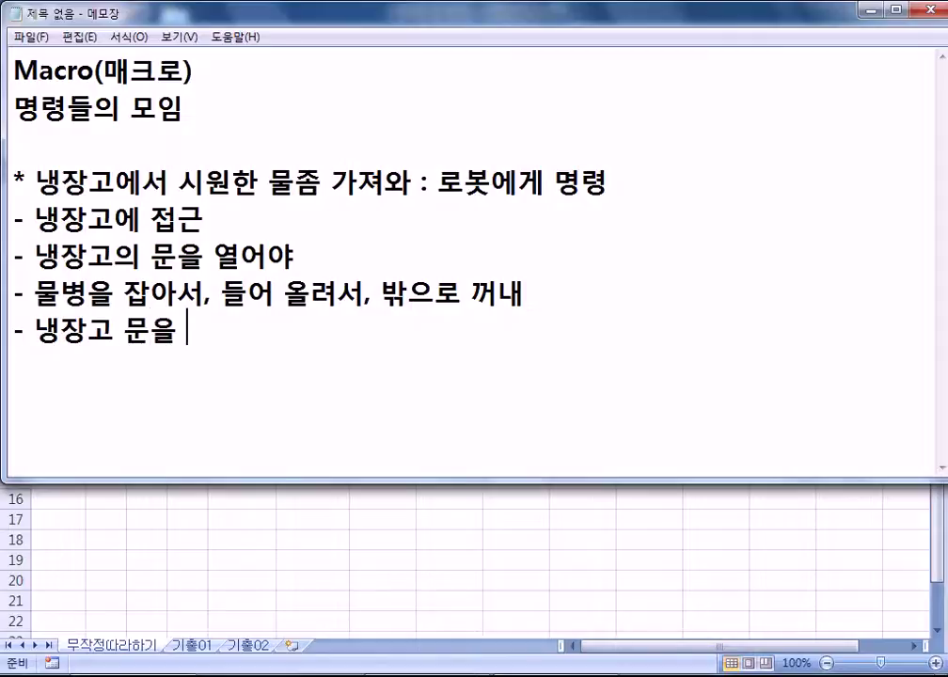
{"action": "key", "text": "BackSpace"}
{"action": "key", "text": "BackSpace"}
{"action": "key", "text": "BackSpace"}
{"action": "type", "text": "닫아야"}
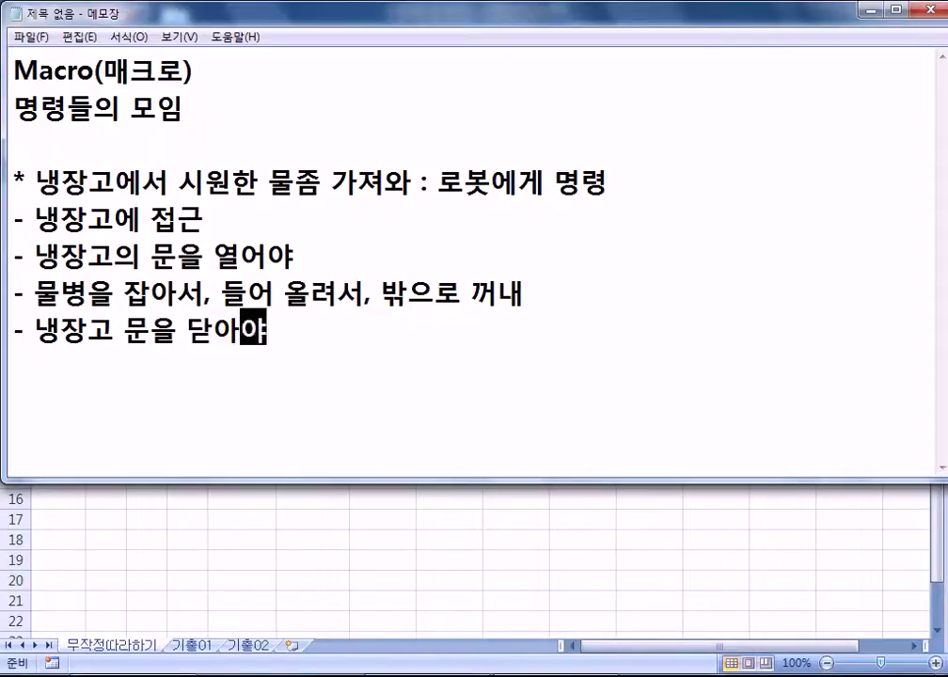
Step: Add the fifth action line "- 컵을 가져와서"
{"action": "key", "text": "Return"}
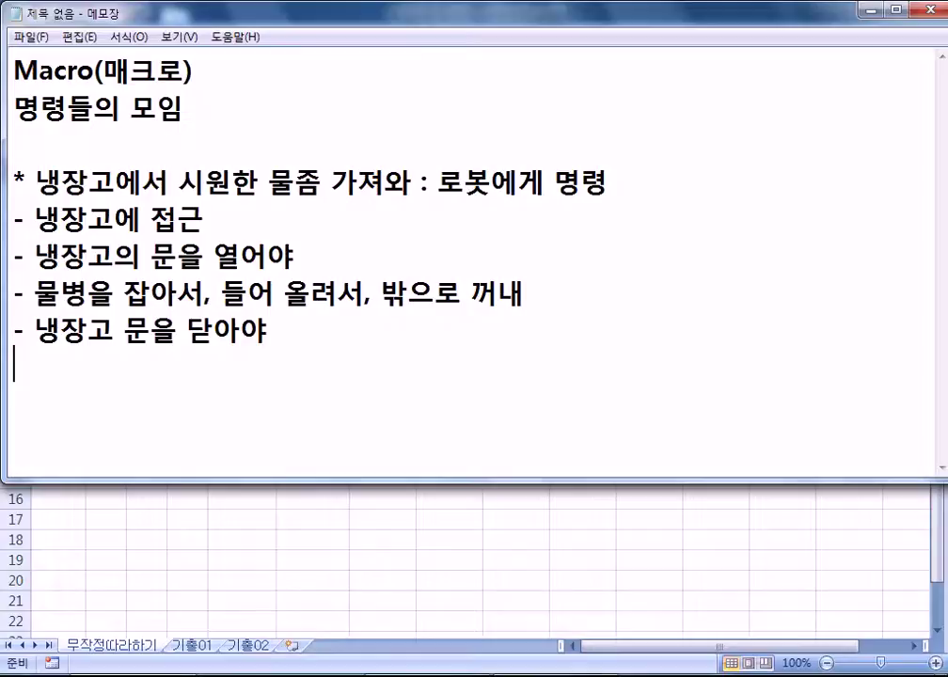
{"action": "type", "text": "-"}
{"action": "type", "text": "컵을 강"}
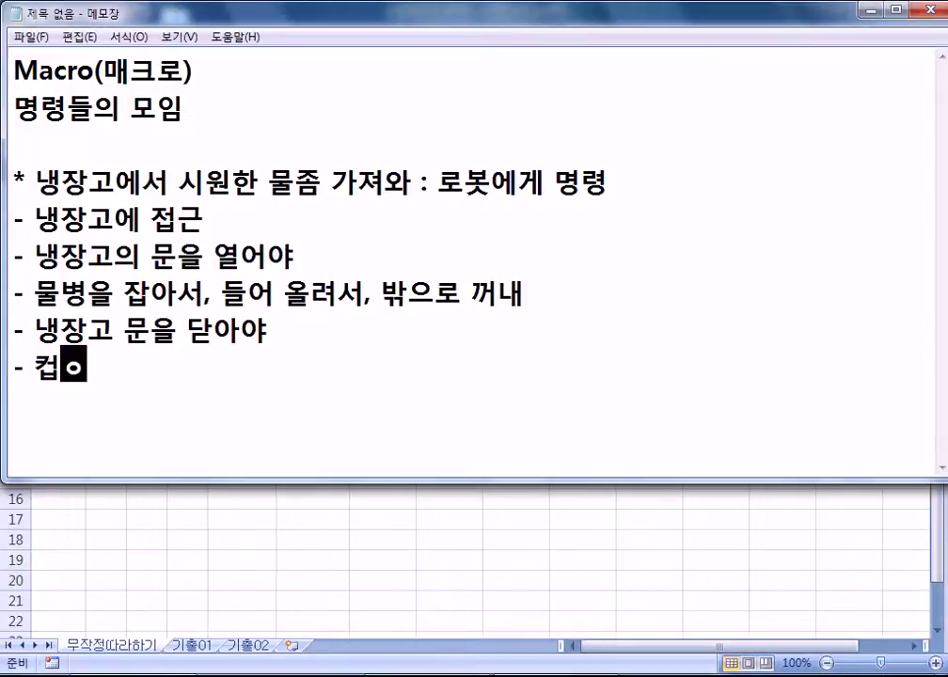
{"action": "type", "text": "여오"}
{"action": "key", "text": "BackSpace"}
{"action": "key", "text": "BackSpace"}
{"action": "key", "text": "BackSpace"}
{"action": "type", "text": "져ㅕ"}
{"action": "key", "text": "BackSpace"}
{"action": "key", "text": "BackSpace"}
{"action": "type", "text": "져"}
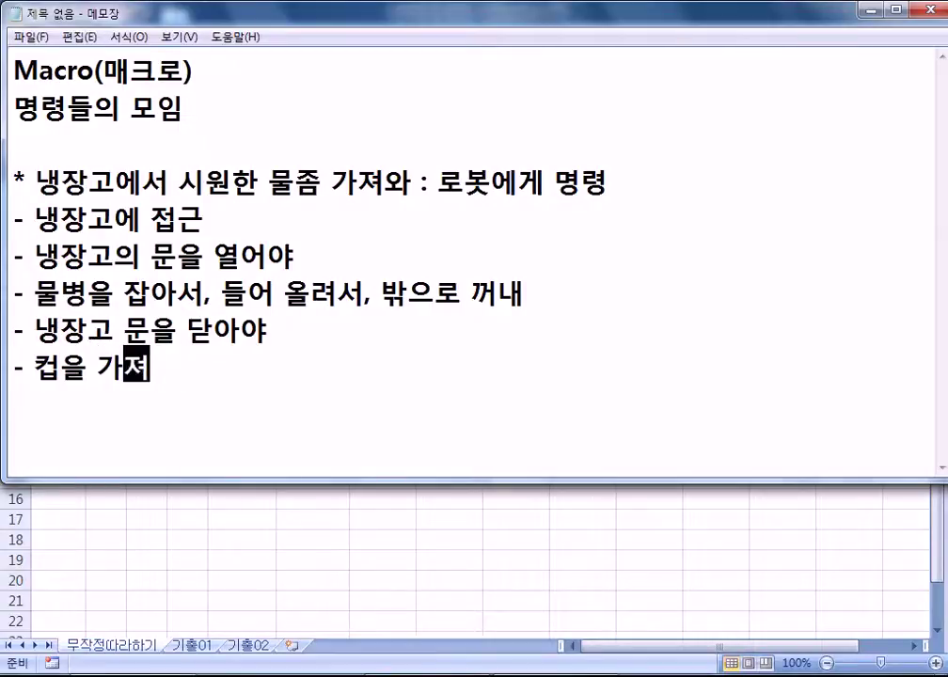
{"action": "type", "text": "와서"}
Step: Add the sixth action line "- 물병의 뚜껑을 열어서, 물을 붇고, 뚜껑을 덮고"
{"action": "key", "text": "Return"}
{"action": "type", "text": "- 므"}
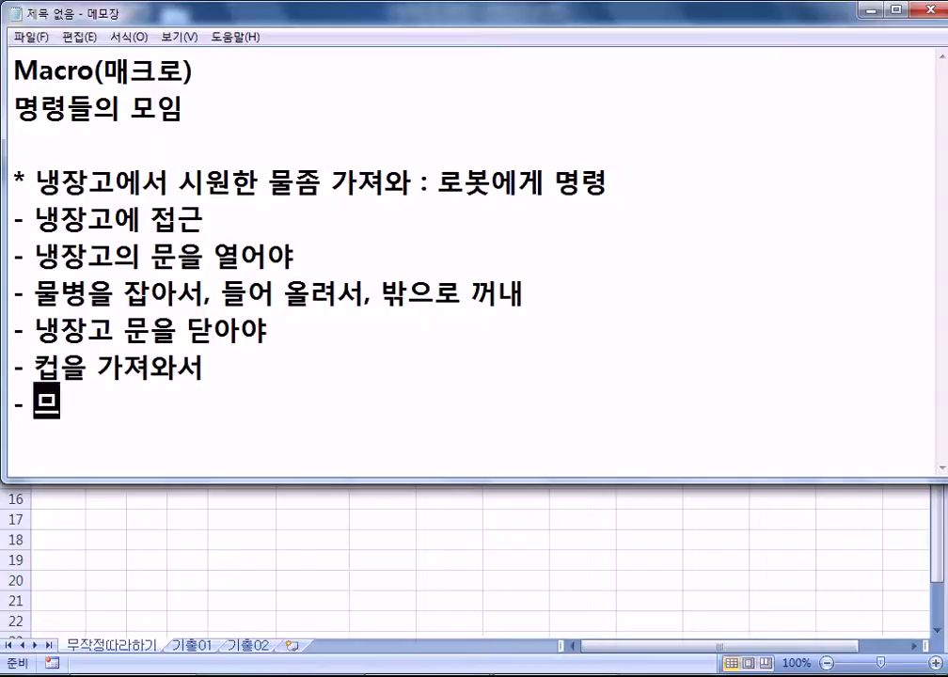
{"action": "type", "text": "물병의 "}
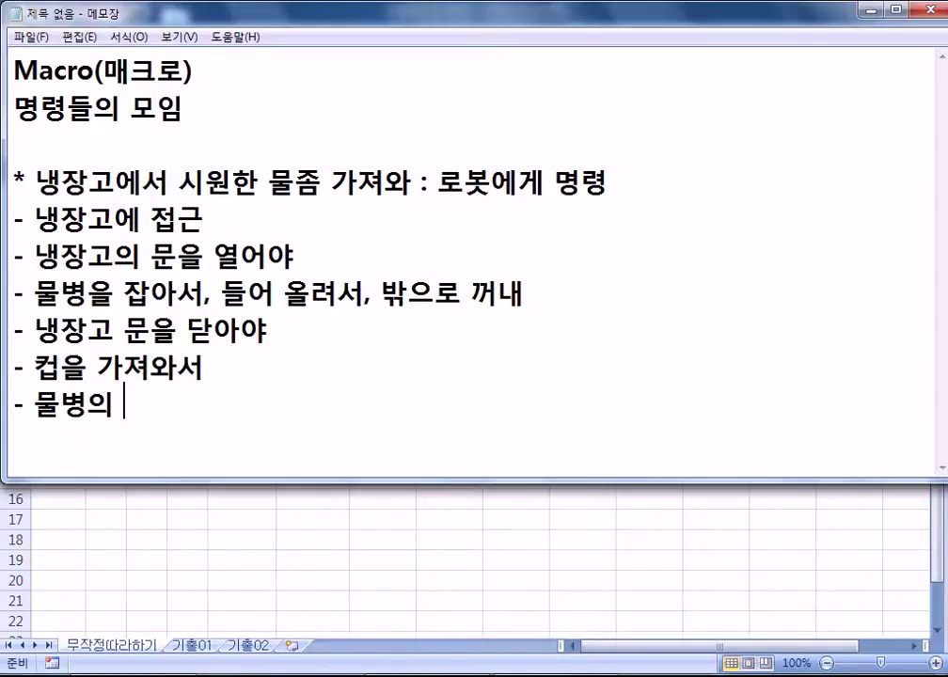
{"action": "type", "text": "뚜껑"}
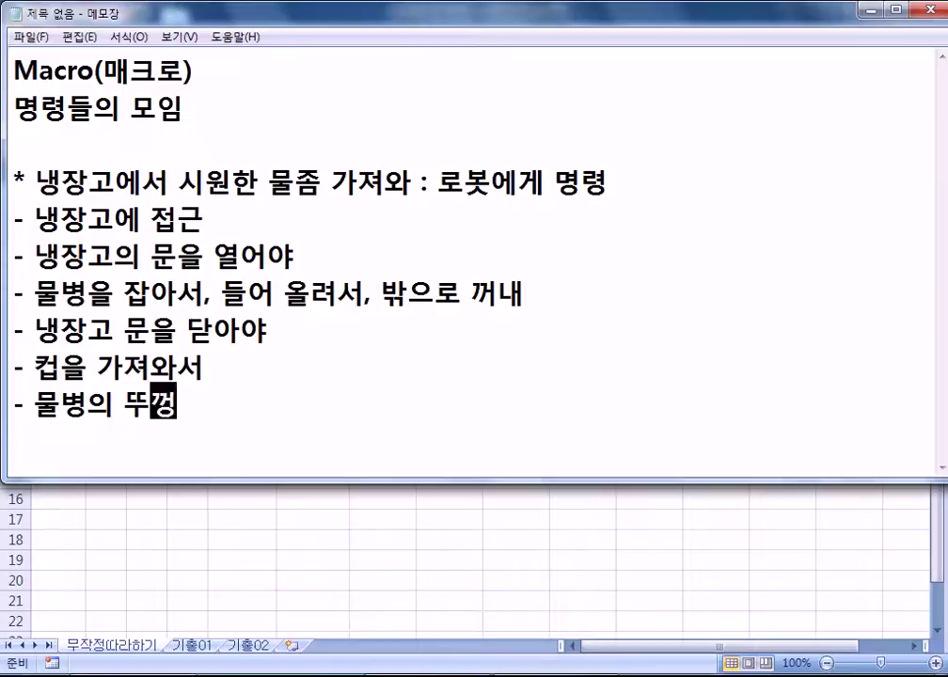
{"action": "type", "text": "을 열어서"}
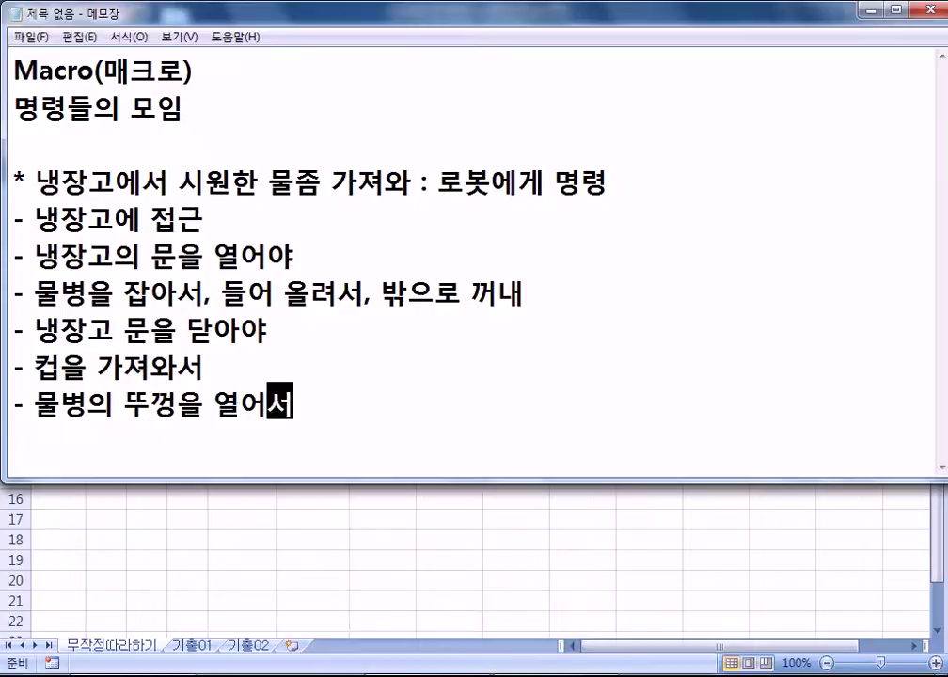
{"action": "type", "text": ", 물을 "}
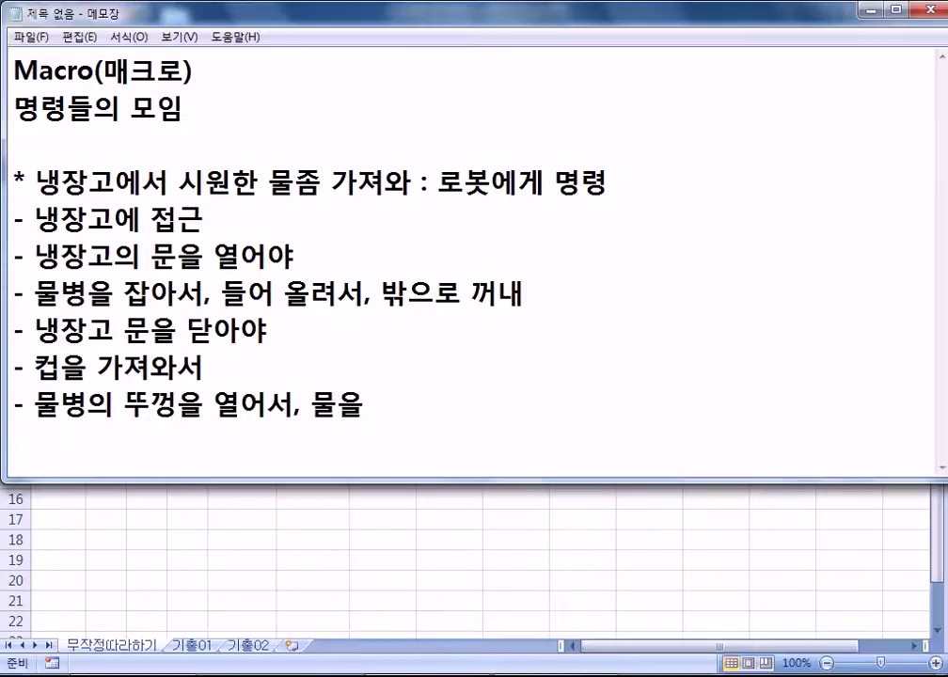
{"action": "type", "text": "붇고, "}
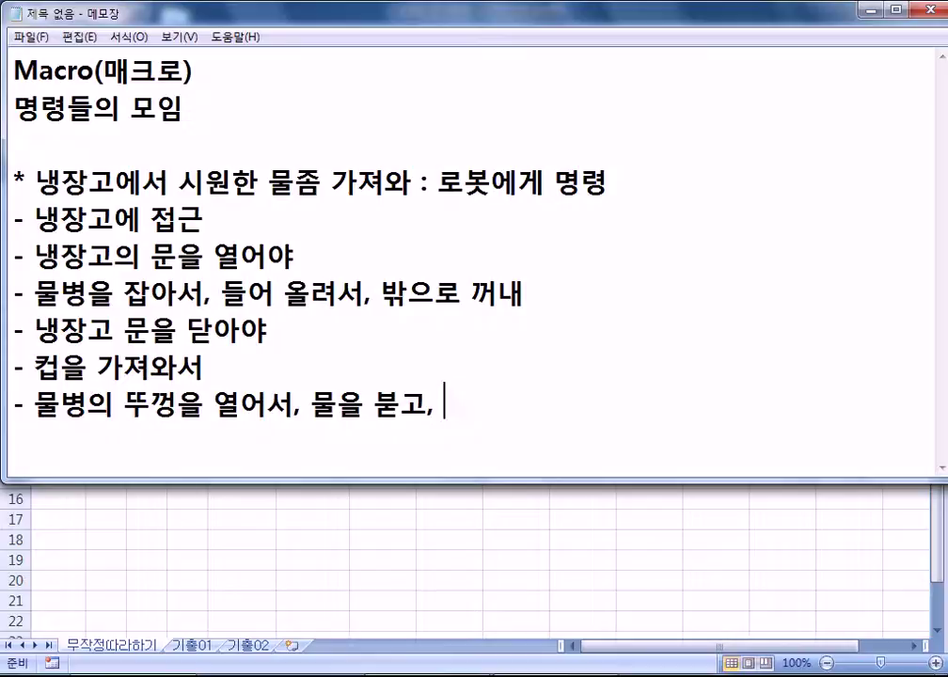
{"action": "type", "text": "뚜껑을 "}
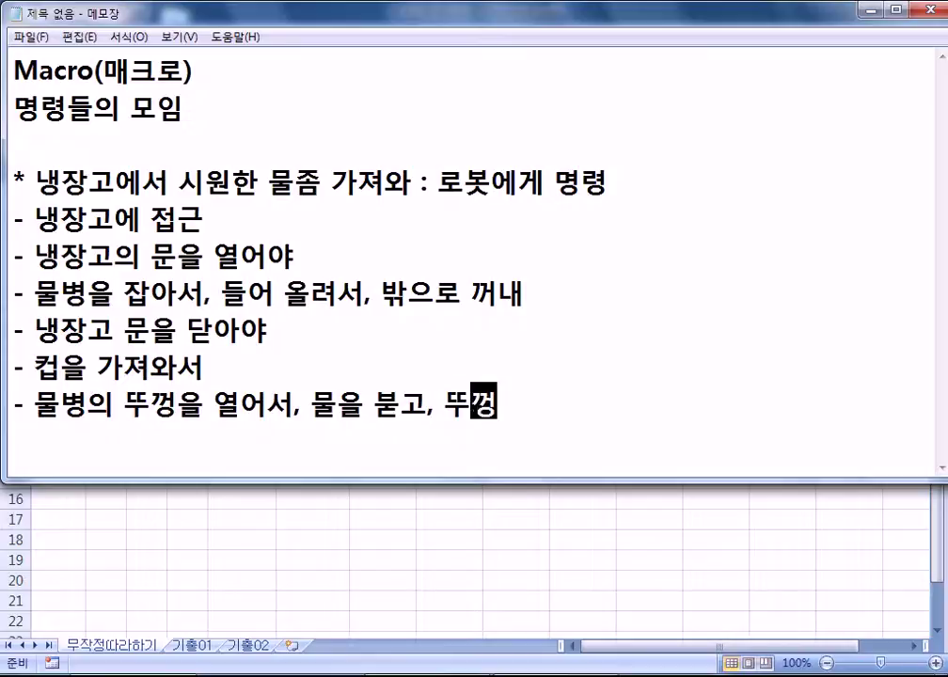
{"action": "type", "text": "덮ㄱ"}
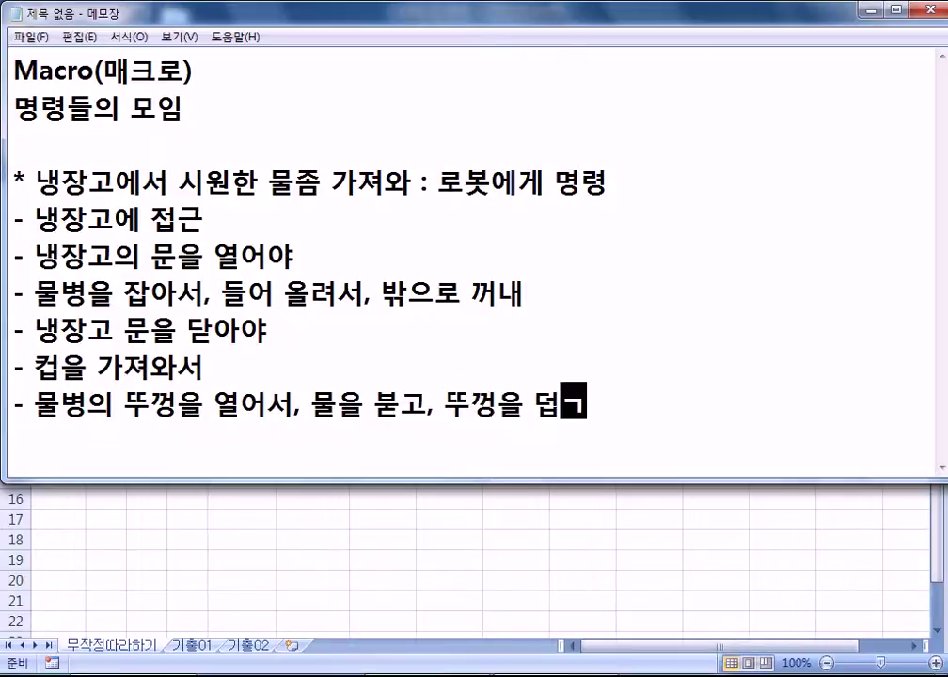
{"action": "key", "text": "BackSpace"}
{"action": "key", "text": "BackSpace"}
{"action": "type", "text": "ㅍ"}
{"action": "key", "text": "BackSpace"}
{"action": "type", "text": "ㅍ"}
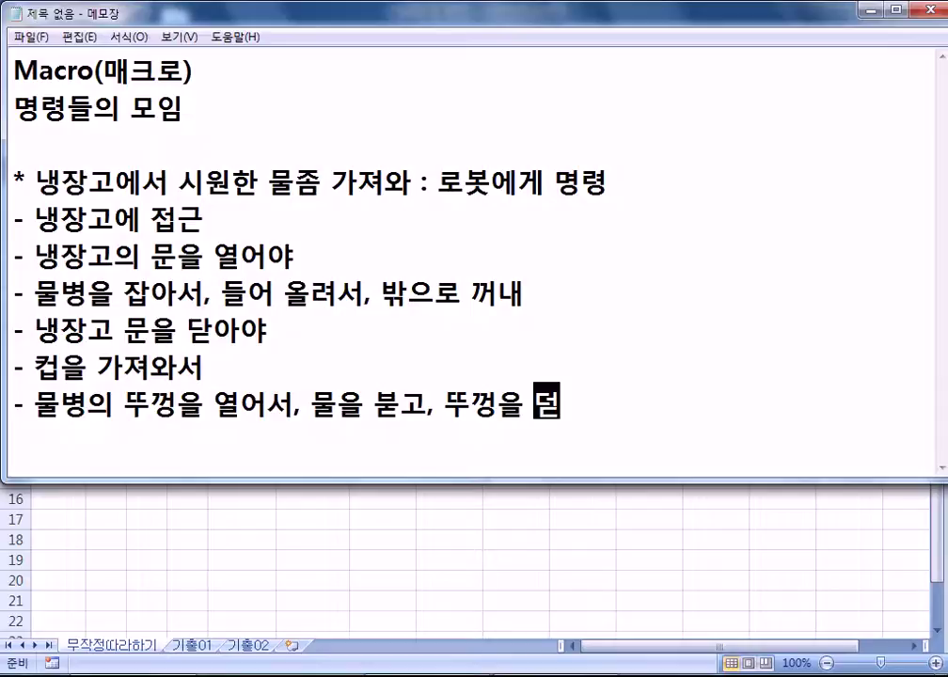
{"action": "type", "text": "고"}
Step: Add the seventh action line "- 컵을 나에게 가져와서" and start a new line below it
{"action": "key", "text": "Return"}
{"action": "type", "text": "- 컵을 나에게 자여"}
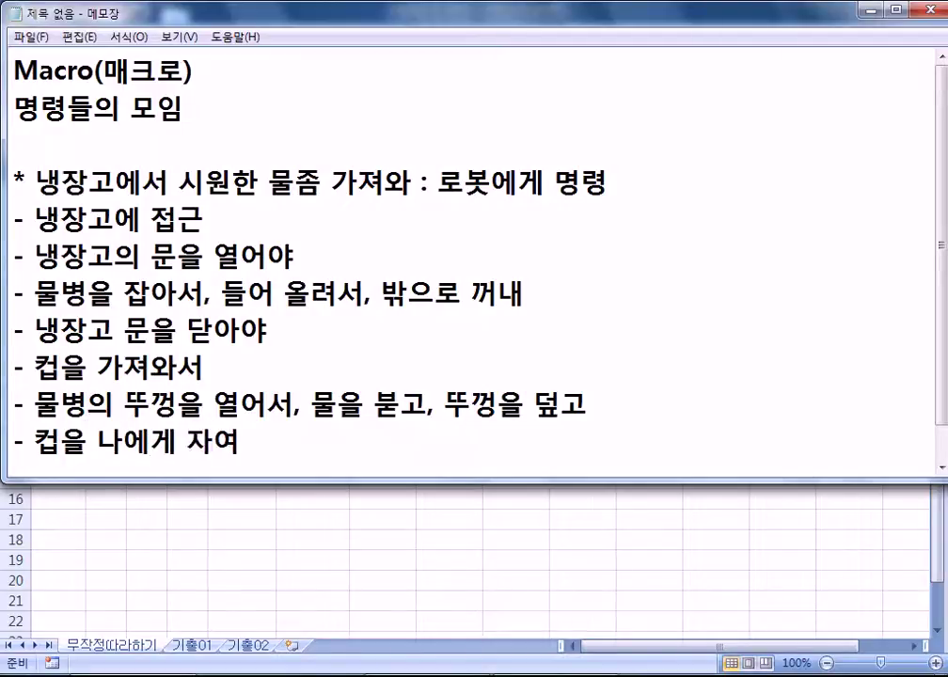
{"action": "key", "text": "BackSpace"}
{"action": "key", "text": "BackSpace"}
{"action": "type", "text": "가여와서"}
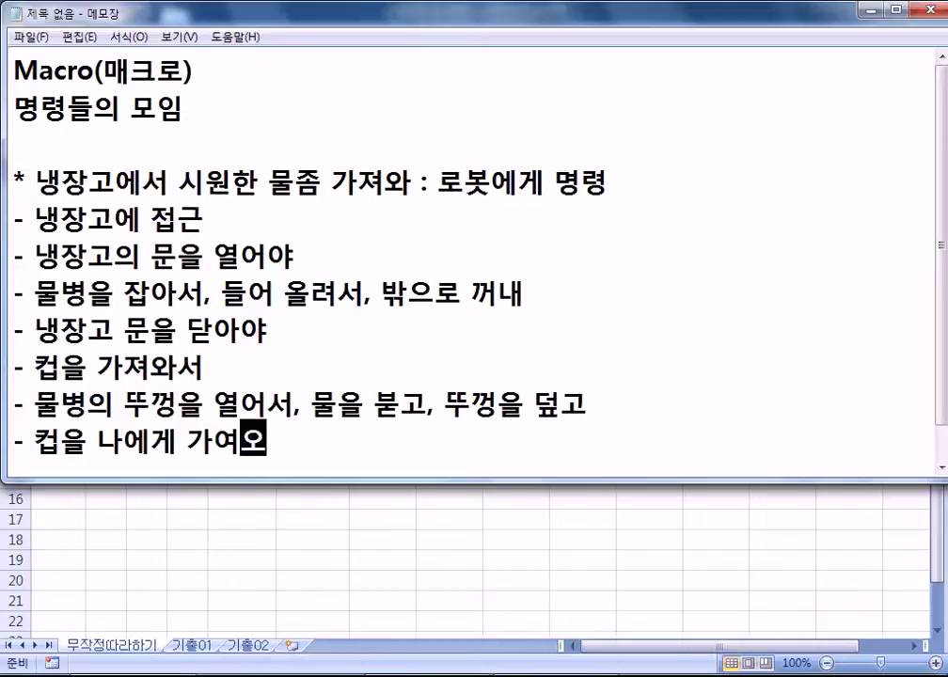
{"action": "key", "text": "BackSpace"}
{"action": "key", "text": "BackSpace"}
{"action": "key", "text": "BackSpace"}
{"action": "key", "text": "BackSpace"}
{"action": "type", "text": "ㅈ져와서"}
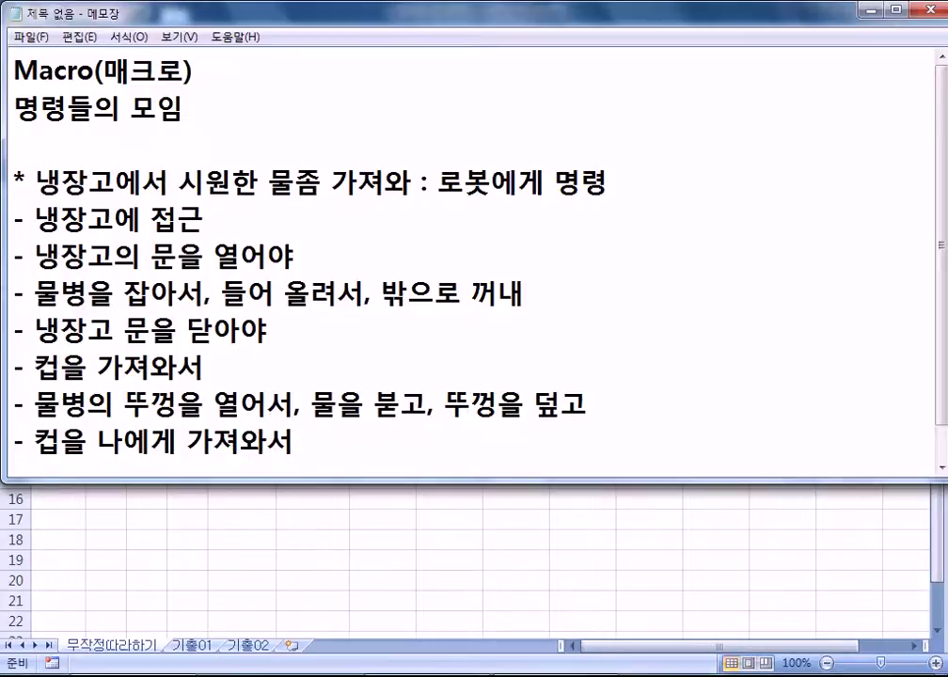
{"action": "key", "text": "Return"}
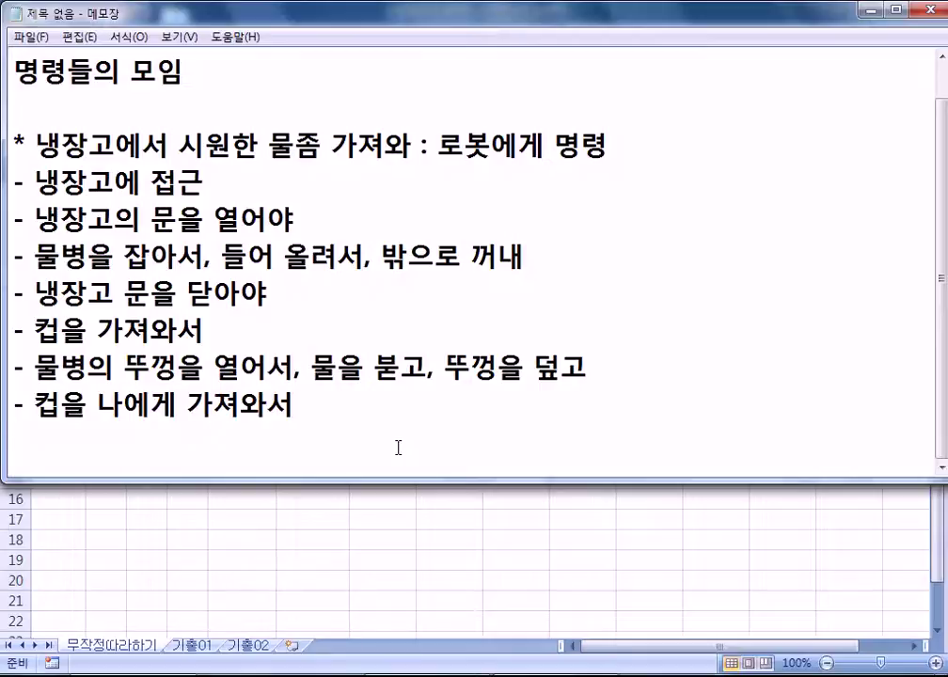
Step: Highlight all the robot action lines for review, and add a blank line beneath the list
{"action": "left_click_drag", "start_coordinate": [11, 187], "coordinate": [303, 416]}
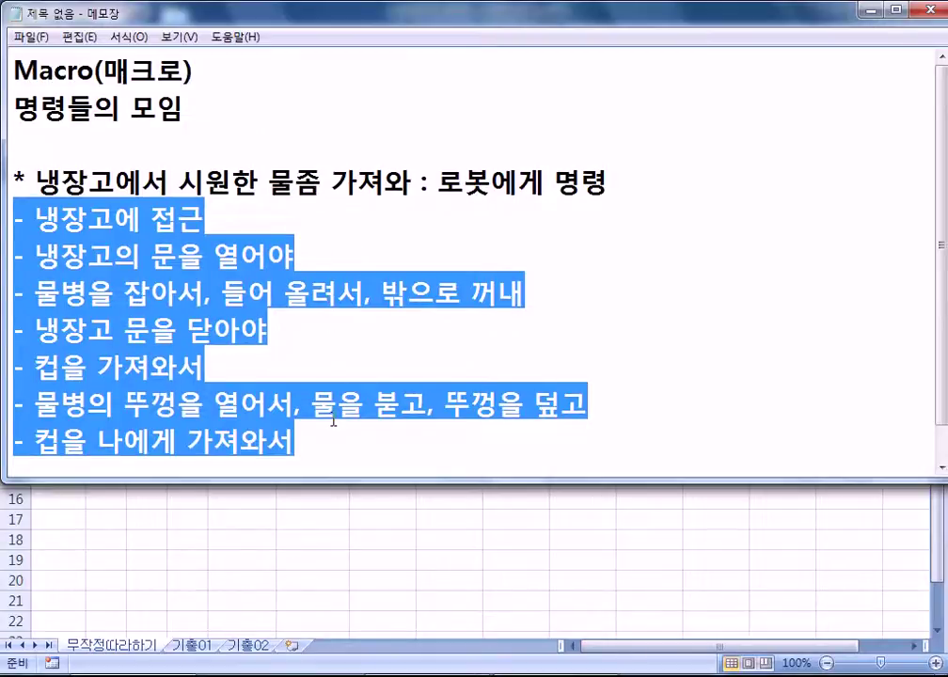
{"action": "scroll", "coordinate": [333, 426], "scroll_direction": "down", "scroll_amount": 1}
{"action": "left_click", "coordinate": [314, 450]}
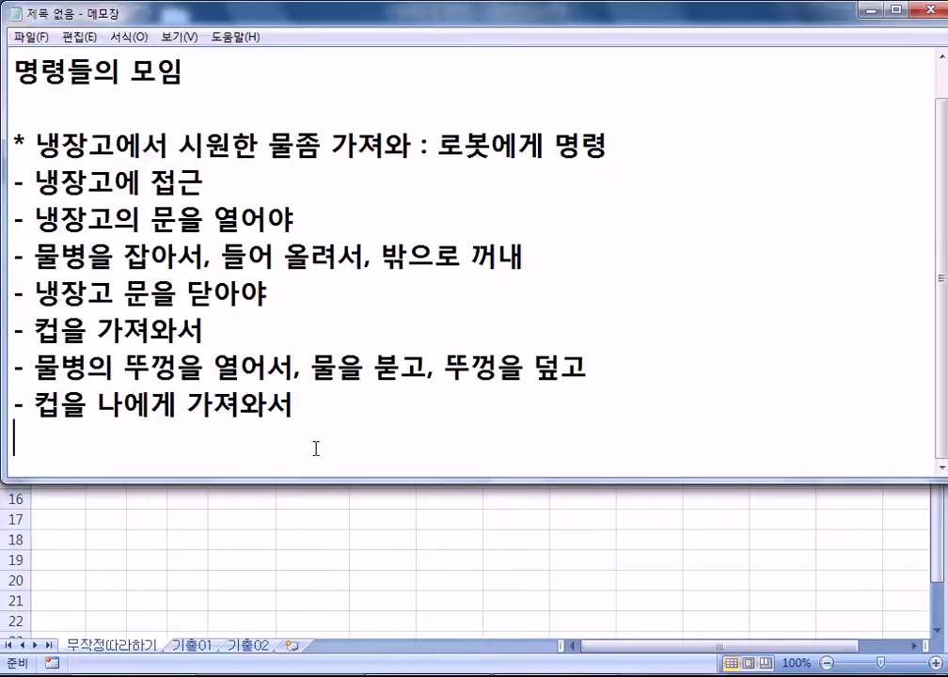
{"action": "key", "text": "Return"}
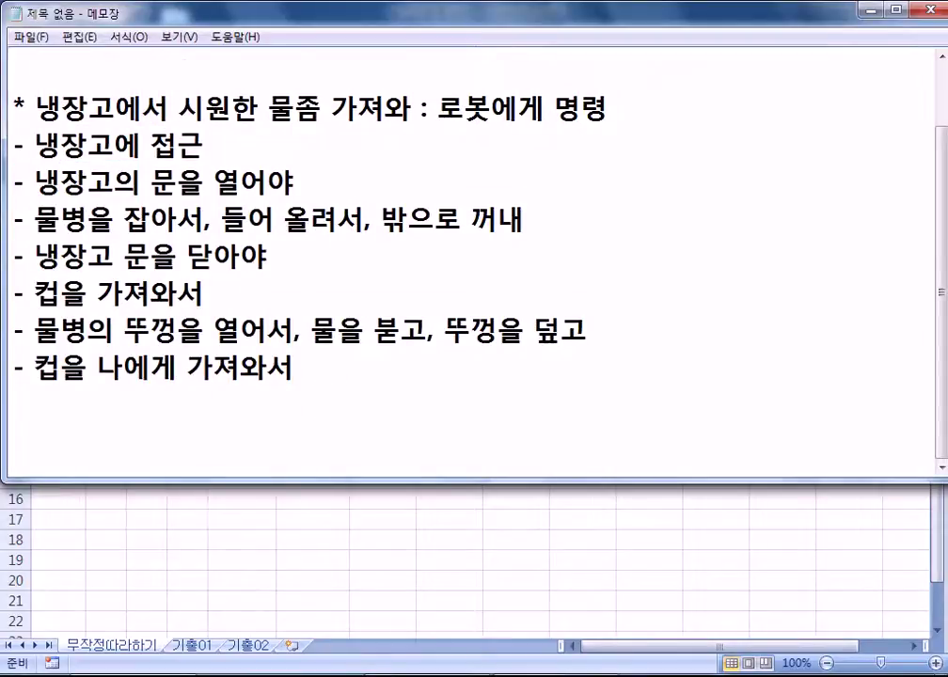
Step: Switch to the Excel workbook 섹션15문제.xlsm and examine the first total cell F4 and the title cell A1
{"action": "key", "text": "alt+Tab"}
{"action": "left_click", "coordinate": [314, 258]}
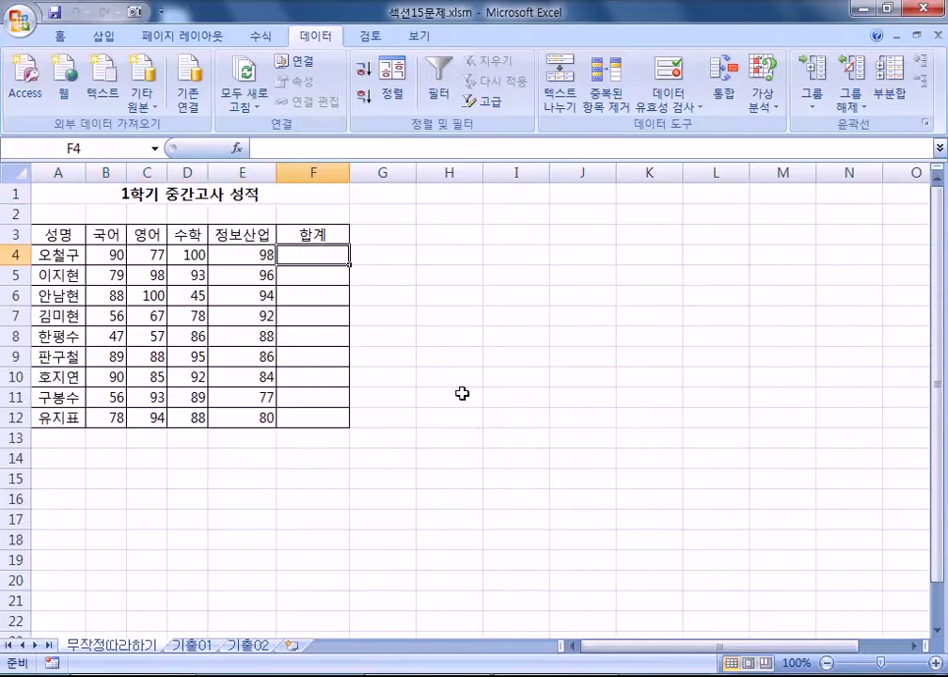
{"action": "left_click", "coordinate": [58, 197]}
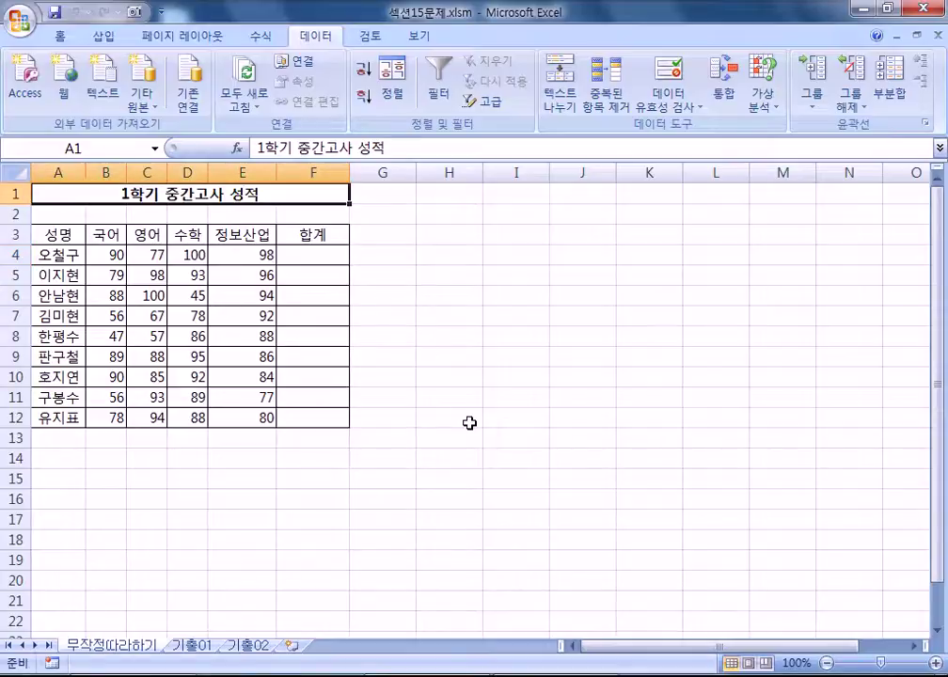
{"action": "left_click", "coordinate": [297, 257]}
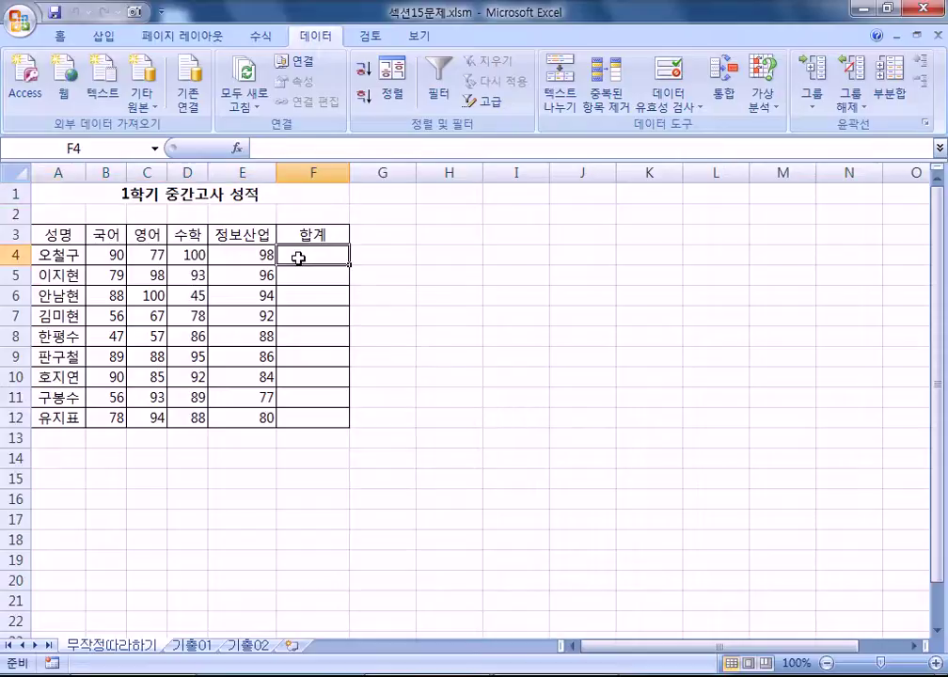
{"action": "left_click", "coordinate": [136, 191]}
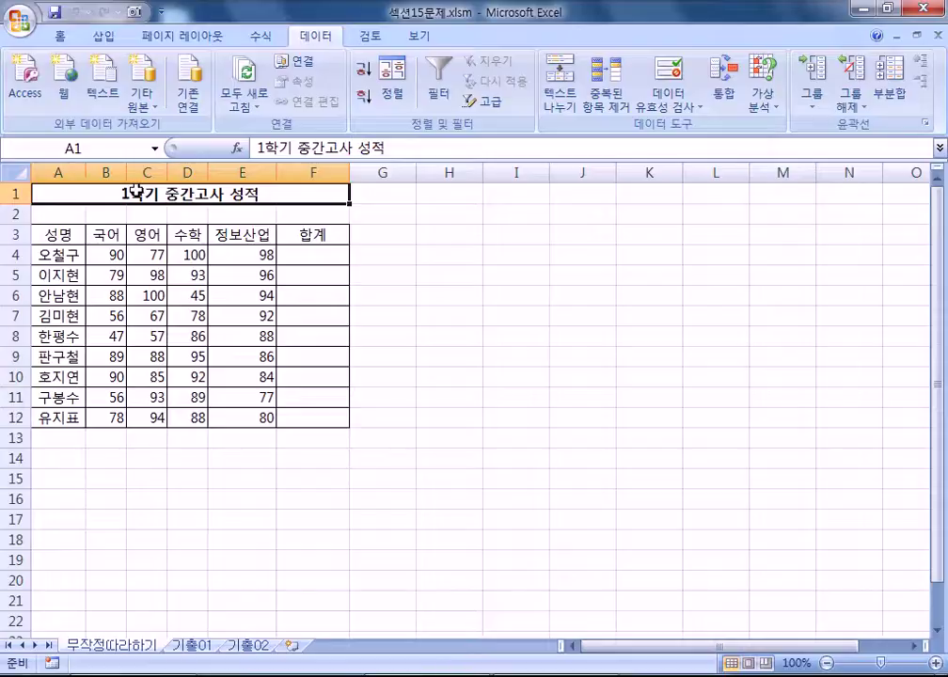
Step: Return to the Notepad notes and move their window clear of the score table, with the end of the notes in view
{"action": "key", "text": "alt+Tab"}
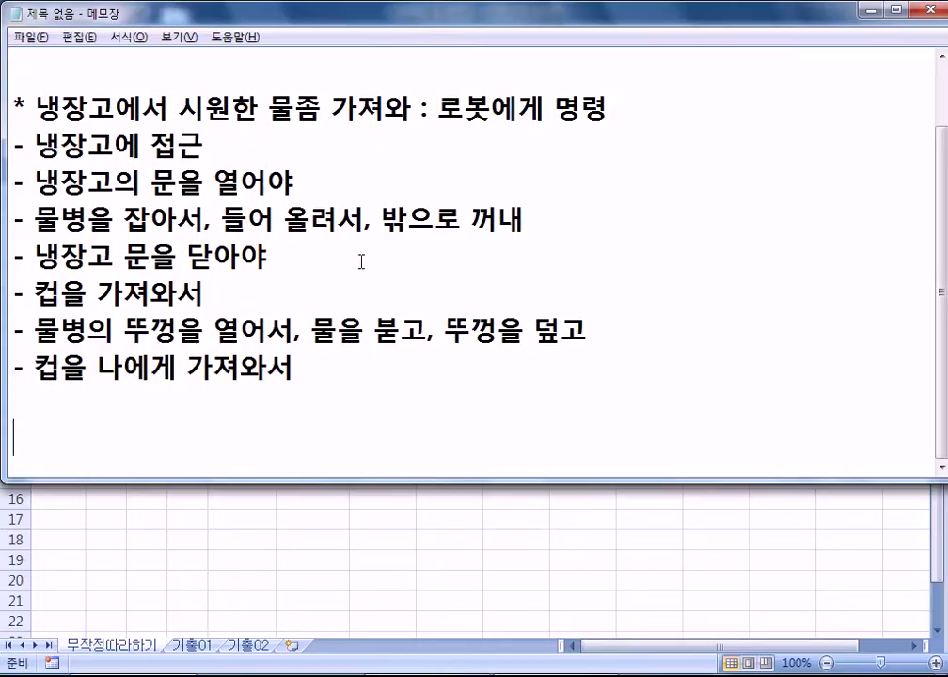
{"action": "left_click_drag", "start_coordinate": [180, 17], "coordinate": [575, 36]}
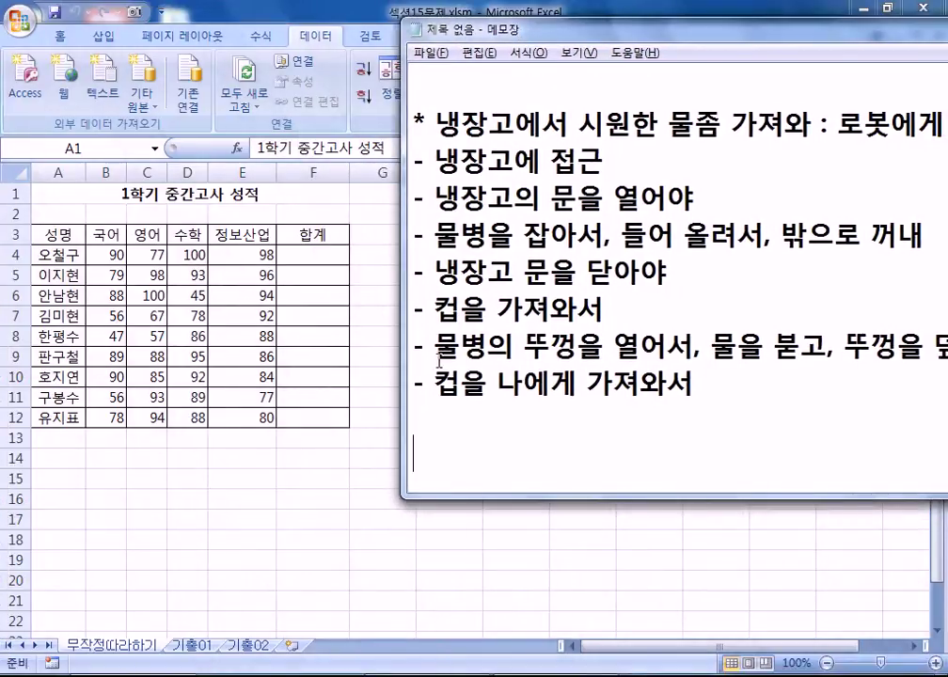
{"action": "scroll", "coordinate": [430, 459], "scroll_direction": "down", "scroll_amount": 2}
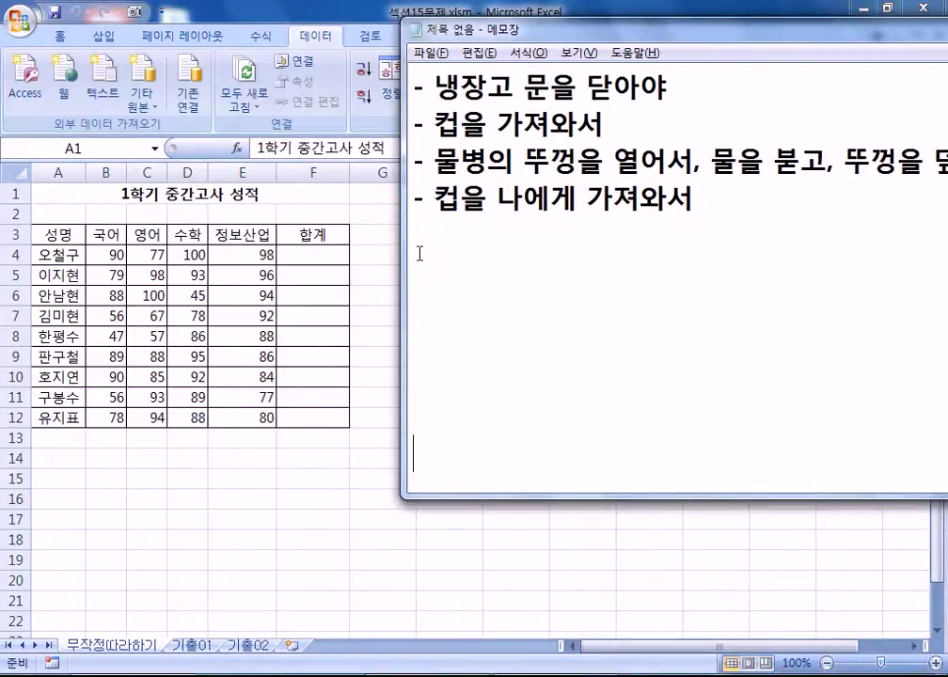
Step: Write the heading "* 합계 매크로" below the robot example
{"action": "type", "text": "합계 "}
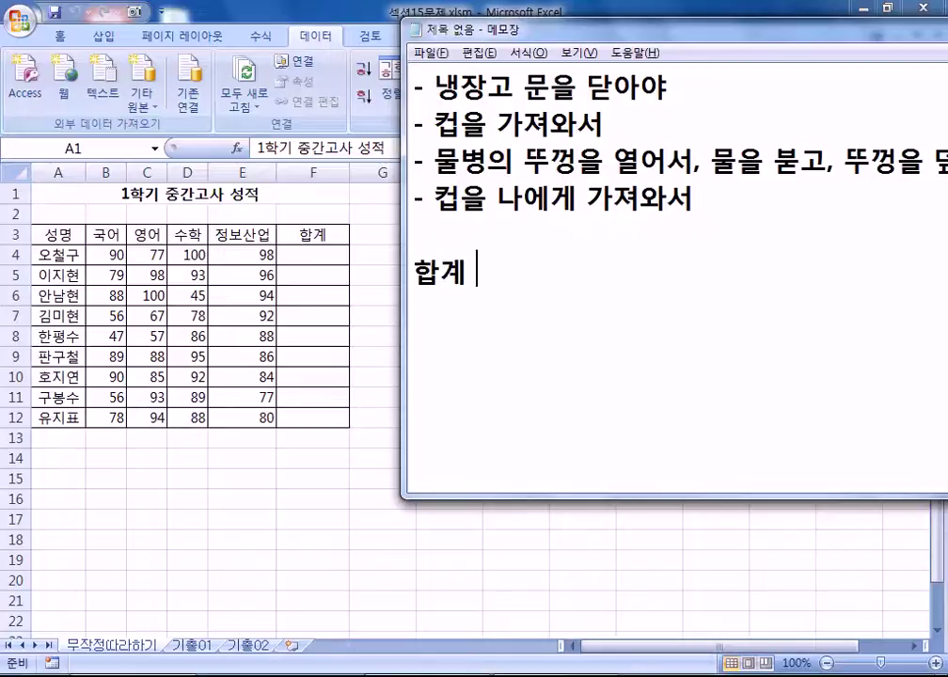
{"action": "type", "text": "매크로"}
{"action": "key", "text": "Home"}
{"action": "type", "text": "*"}
Step: Add the first macro action line "- F4셀로 이동" under the 합계 매크로 heading
{"action": "left_click", "coordinate": [531, 295]}
{"action": "type", "text": "- "}
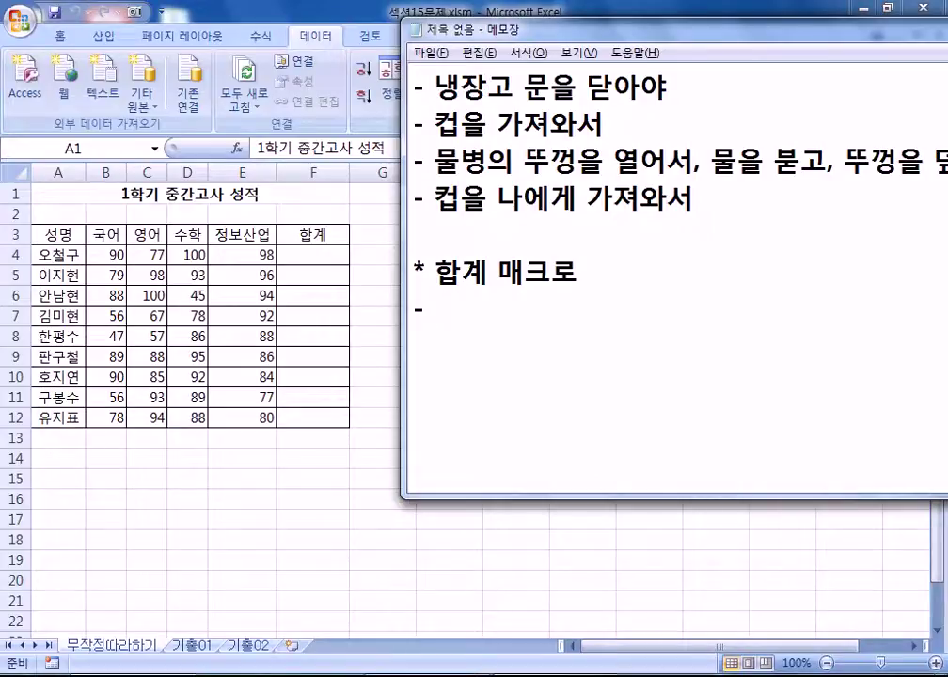
{"action": "type", "text": " G"}
{"action": "key", "text": "BackSpace"}
{"action": "key", "text": "BackSpace"}
{"action": "type", "text": "F3"}
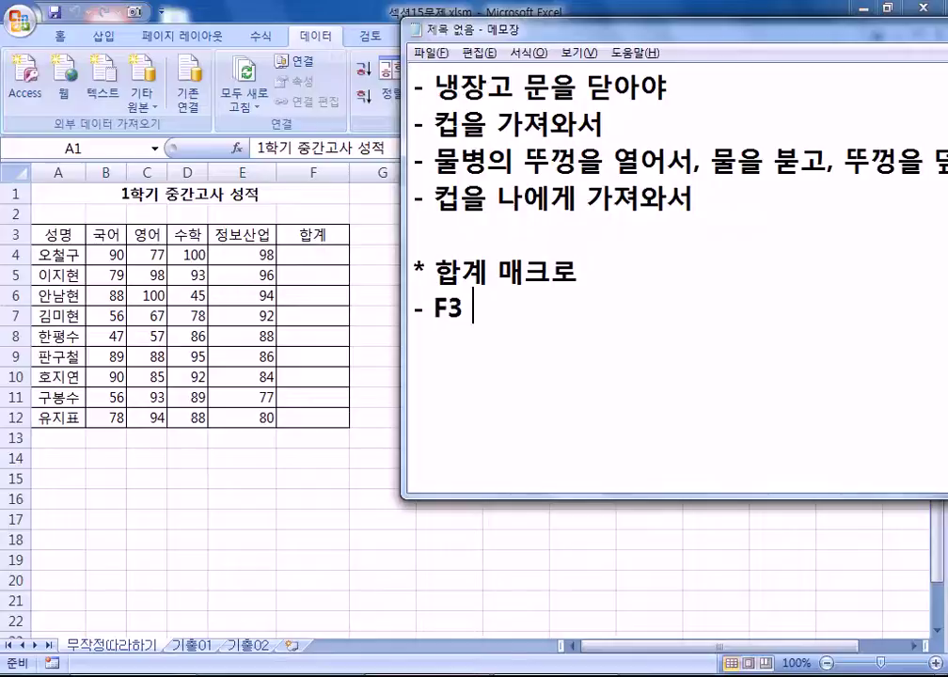
{"action": "key", "text": "BackSpace"}
{"action": "type", "text": "4TP"}
{"action": "key", "text": "BackSpace"}
{"action": "key", "text": "BackSpace"}
{"action": "type", "text": "TP"}
{"action": "key", "text": "BackSpace"}
{"action": "key", "text": "BackSpace"}
{"action": "type", "text": "TPF"}
{"action": "key", "text": "BackSpace"}
{"action": "key", "text": "BackSpace"}
{"action": "key", "text": "BackSpace"}
{"action": "type", "text": "TP"}
{"action": "key", "text": "BackSpace"}
{"action": "key", "text": "BackSpace"}
{"action": "key", "text": "BackSpace"}
{"action": "type", "text": "세셀로 이동"}
{"action": "key", "text": "Return"}
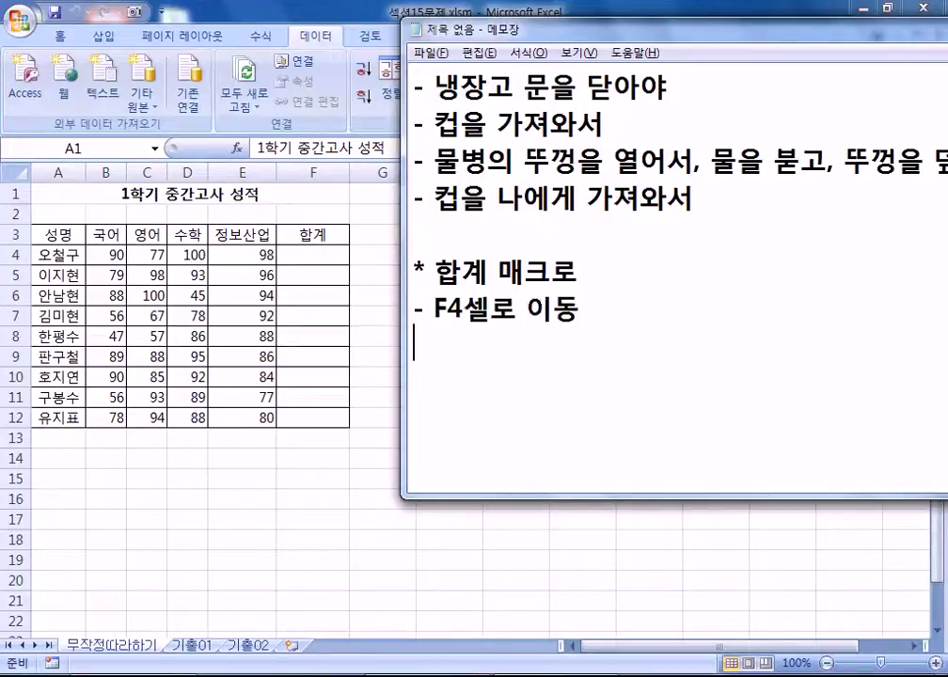
Step: Select cell F4 in the Excel score table to demonstrate the written action, and return to the Notepad notes
{"action": "left_click", "coordinate": [328, 254]}
{"action": "left_click", "coordinate": [317, 256]}
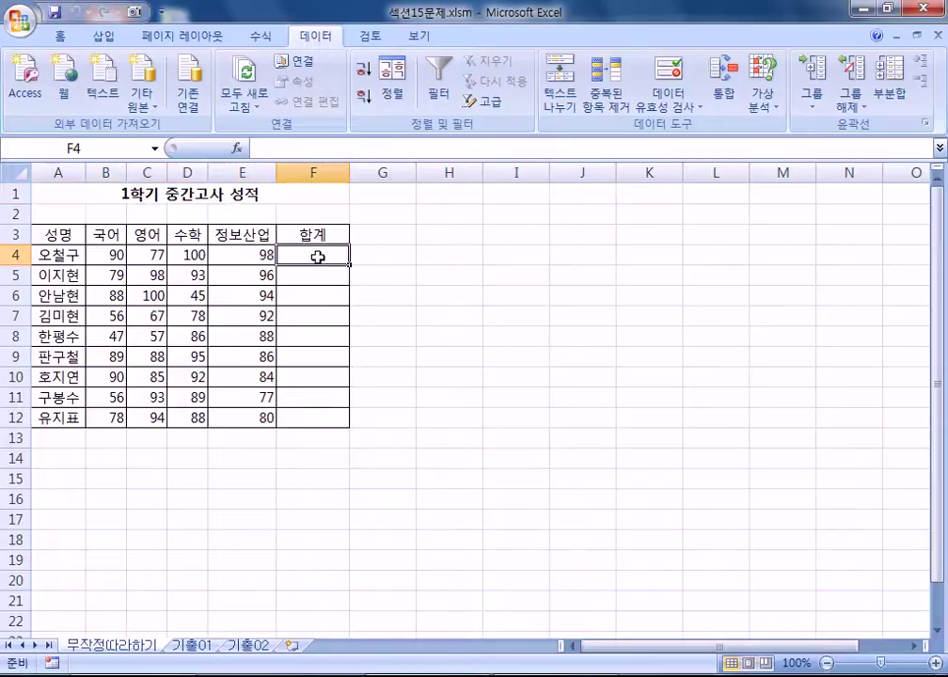
{"action": "key", "text": "alt+Tab"}
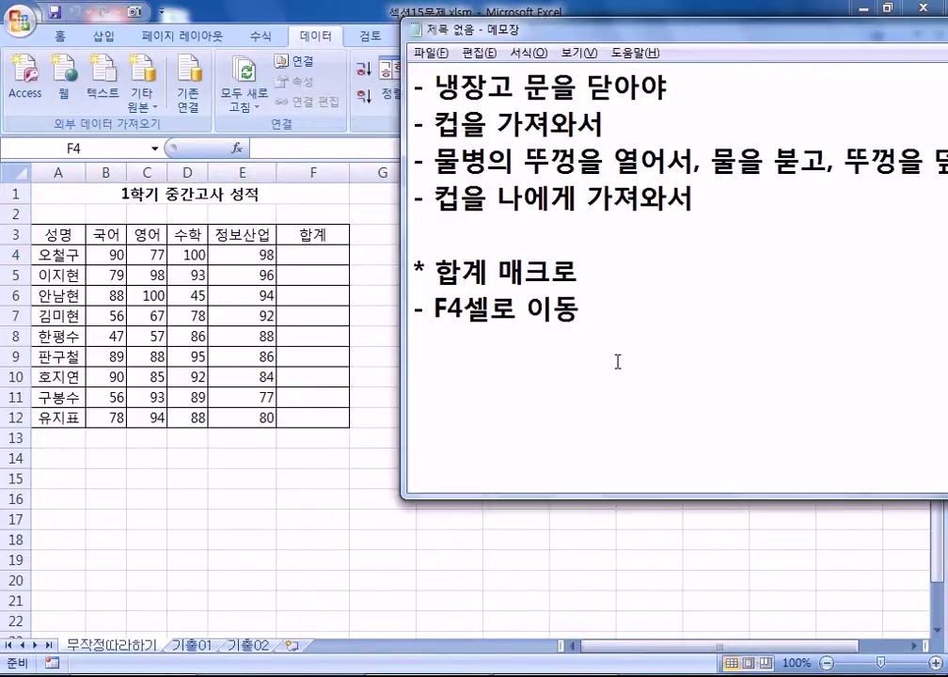
Step: Add the macro action lines "- 합계 계산" and "- 나머지들도 계산" below the F4 line
{"action": "type", "text": "- 합"}
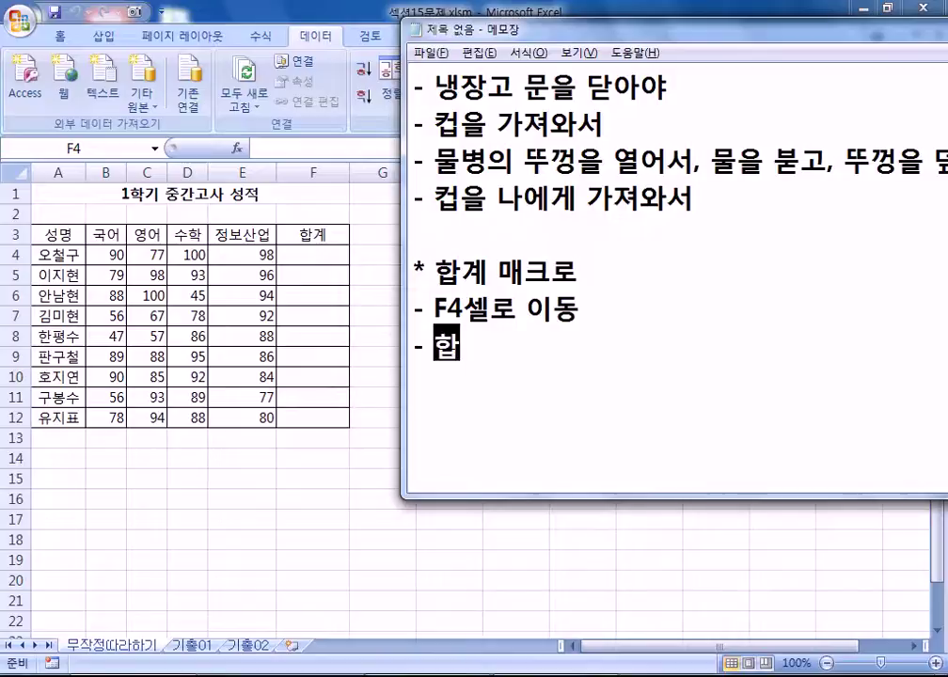
{"action": "type", "text": "계 계산"}
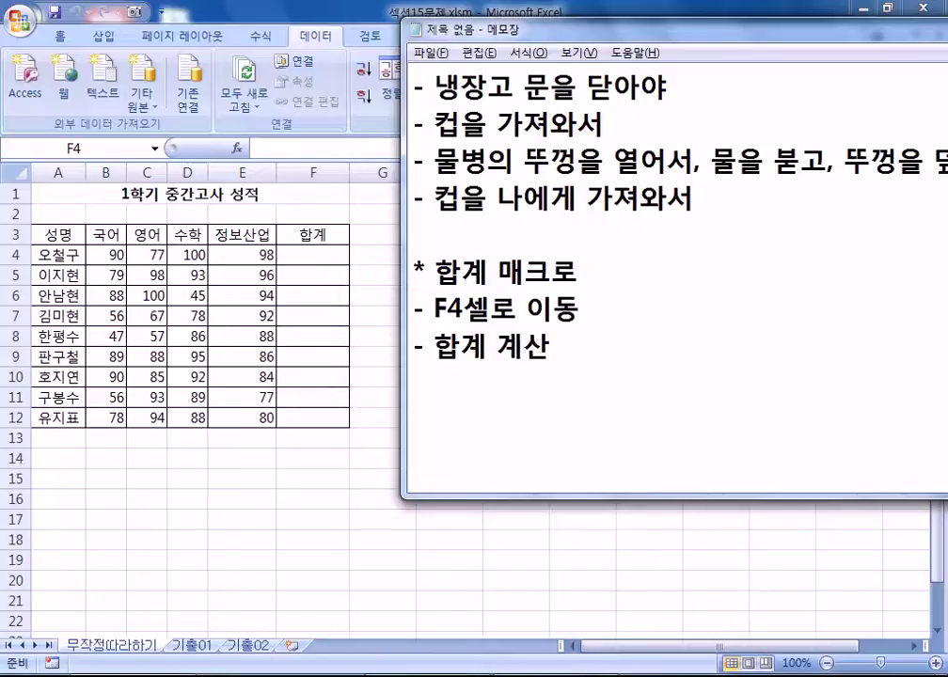
{"action": "key", "text": "Return"}
{"action": "type", "text": "- 나머지도"}
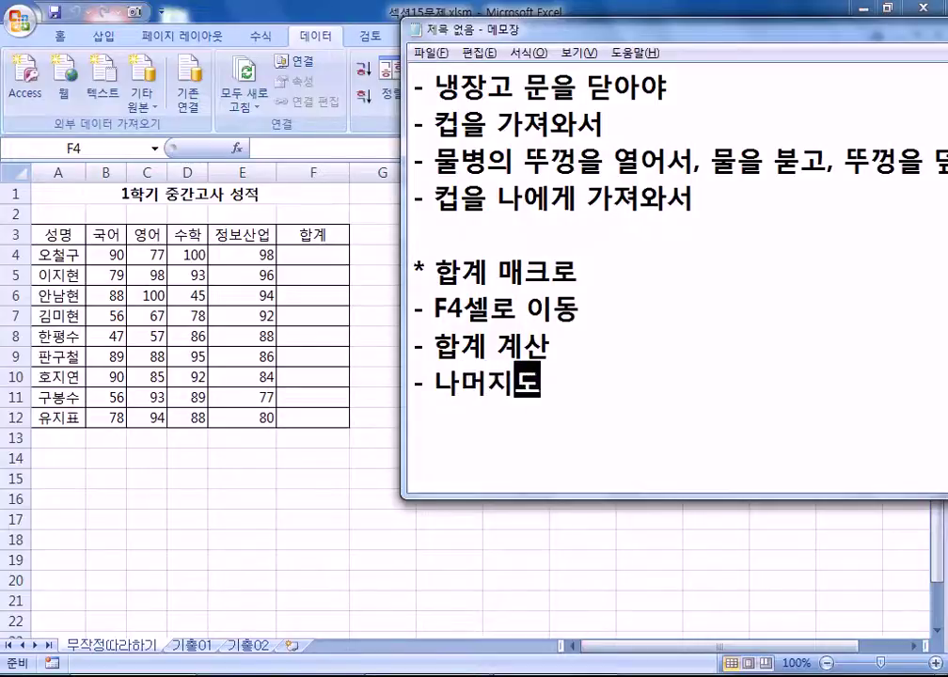
{"action": "key", "text": "BackSpace"}
{"action": "type", "text": "들도"}
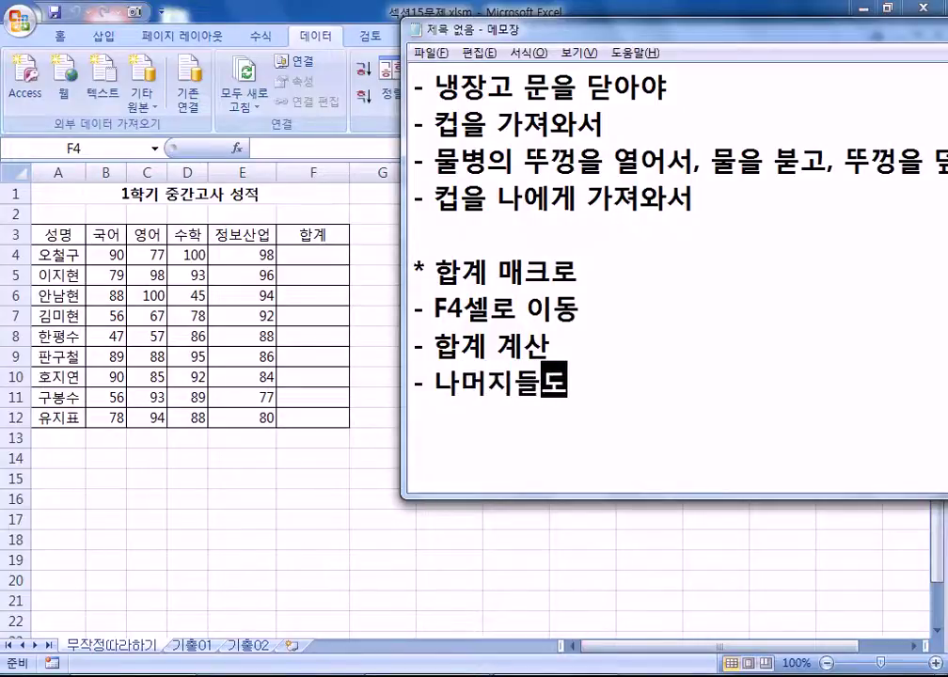
{"action": "type", "text": " 계산"}
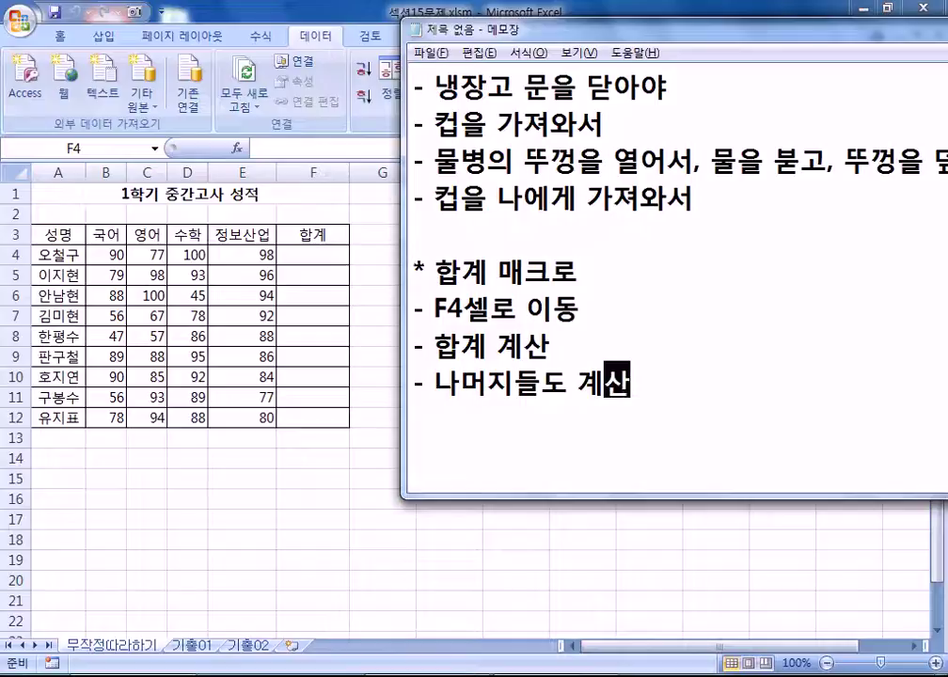
{"action": "key", "text": "Return"}
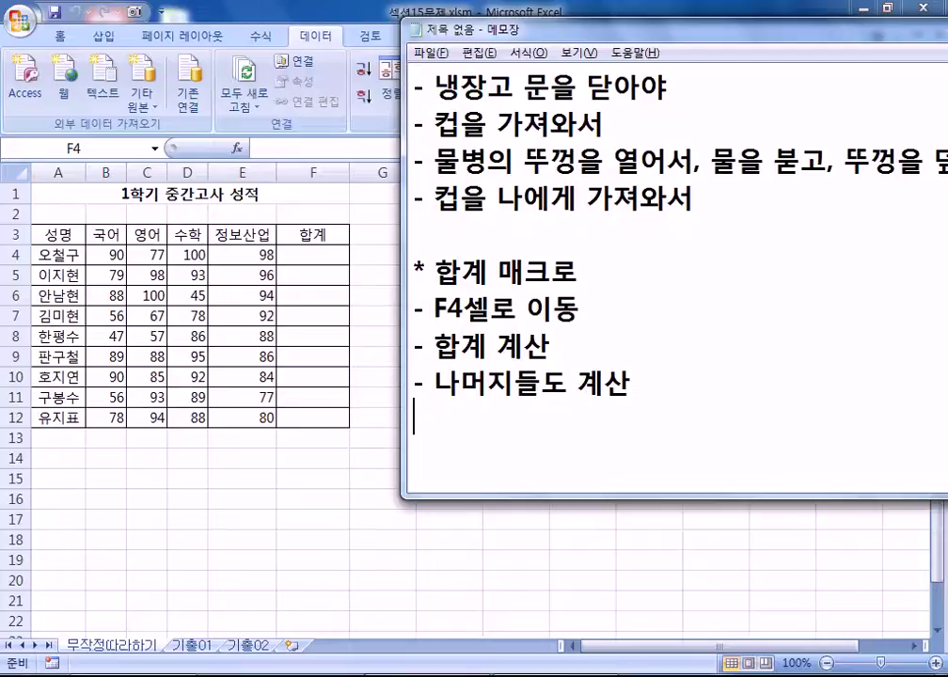
Step: Calculate the first student's total in cell F4 of the Excel score table with =SUM(B4:E4)
{"action": "left_click", "coordinate": [307, 261]}
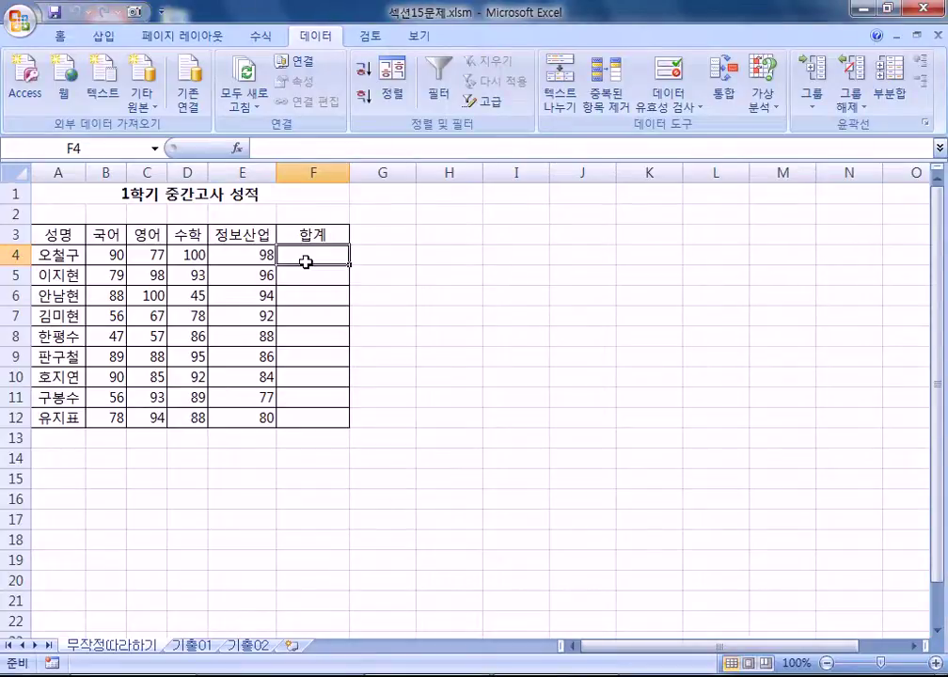
{"action": "type", "text": "="}
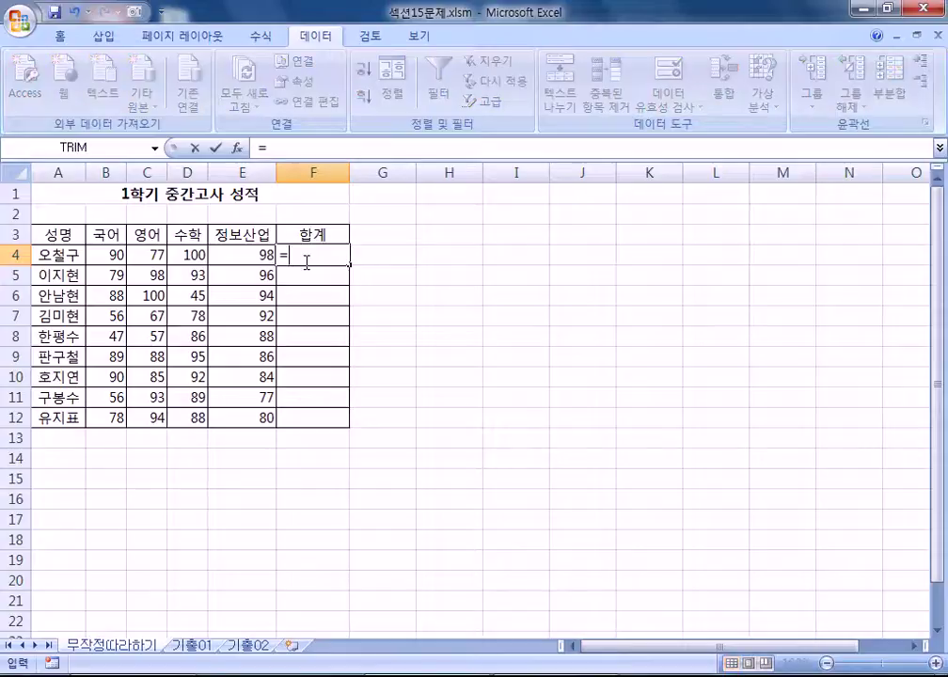
{"action": "type", "text": "ㄴ"}
{"action": "key", "text": "BackSpace"}
{"action": "type", "text": "SUM"}
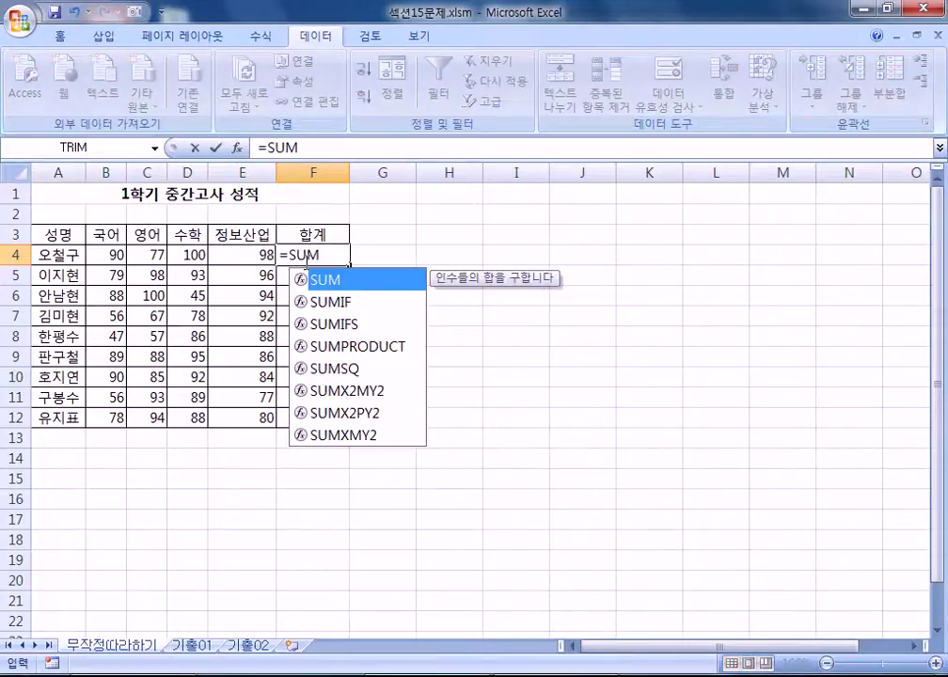
{"action": "type", "text": "("}
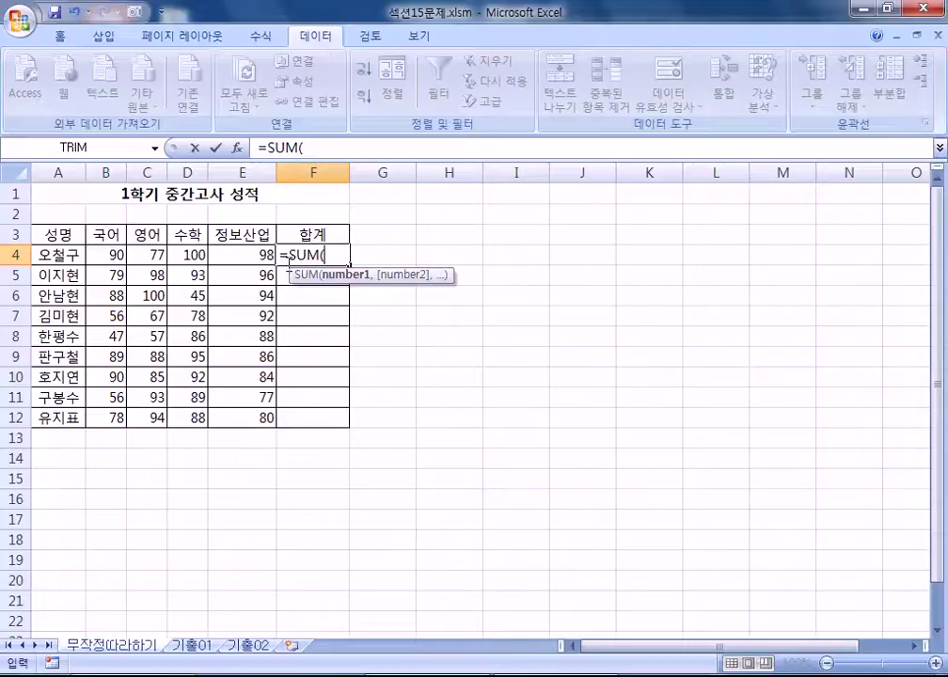
{"action": "left_click_drag", "start_coordinate": [109, 255], "coordinate": [247, 252]}
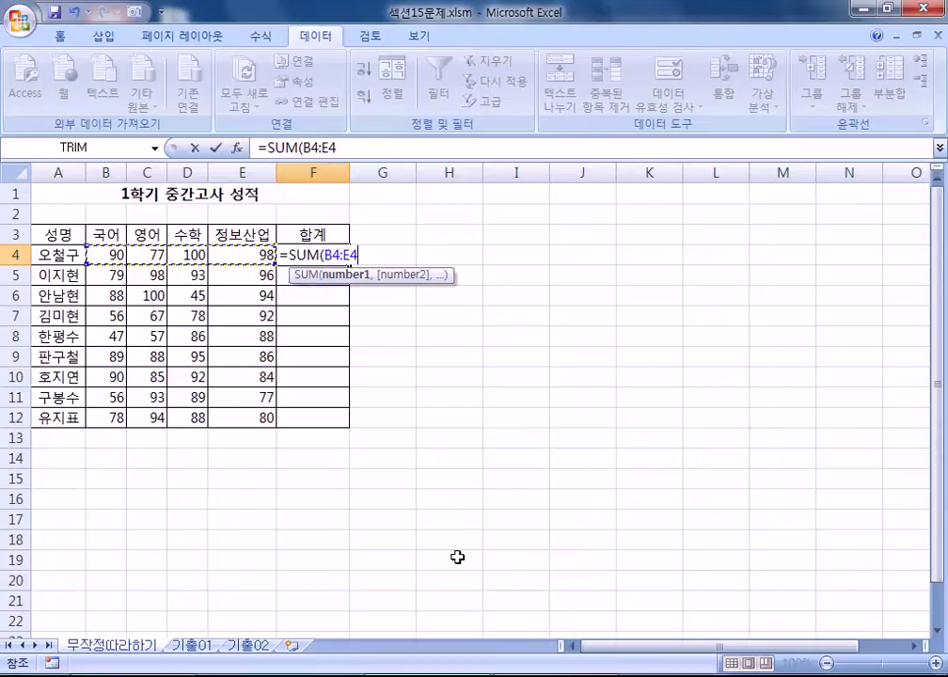
{"action": "type", "text": ")"}
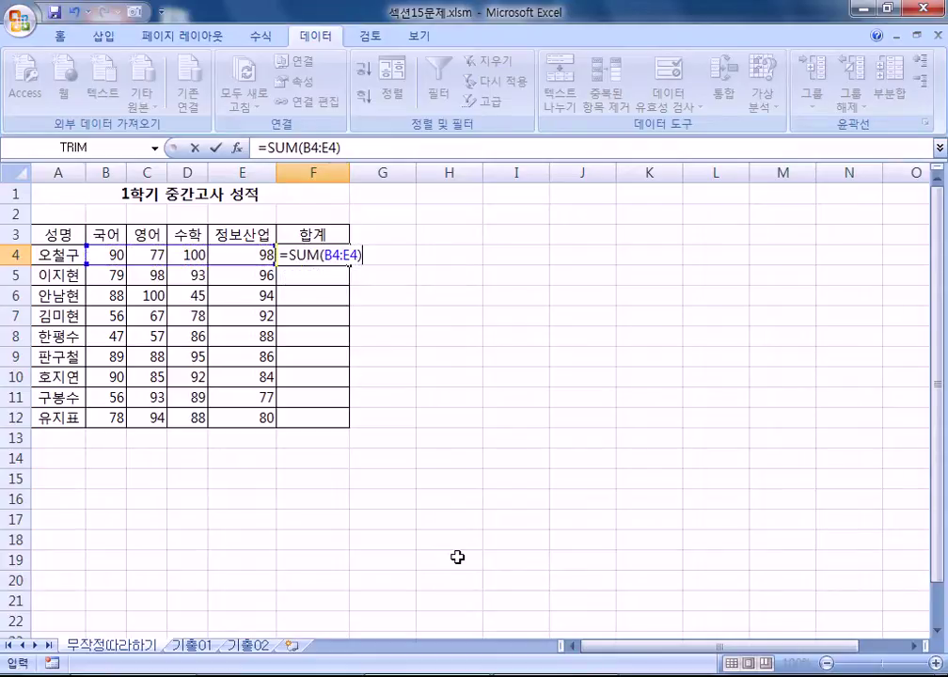
{"action": "key", "text": "Return"}
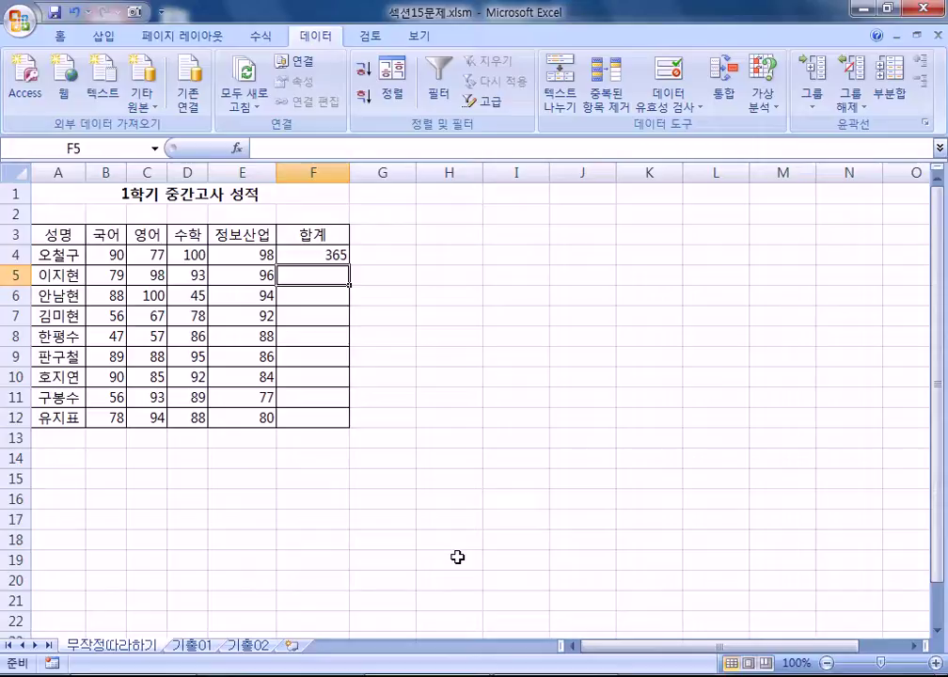
Step: Fill the total formula from F4 down to F12, and clear the totals from F4:F12 again
{"action": "left_click", "coordinate": [328, 253]}
{"action": "left_click_drag", "start_coordinate": [350, 264], "coordinate": [360, 429]}
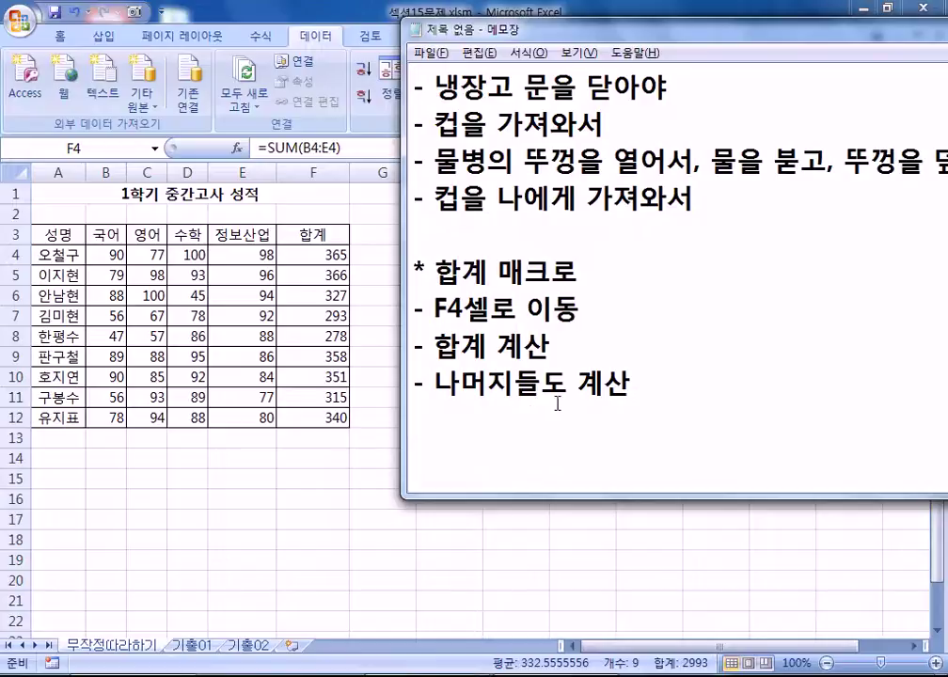
{"action": "key", "text": "Return"}
{"action": "key", "text": "alt+Tab"}
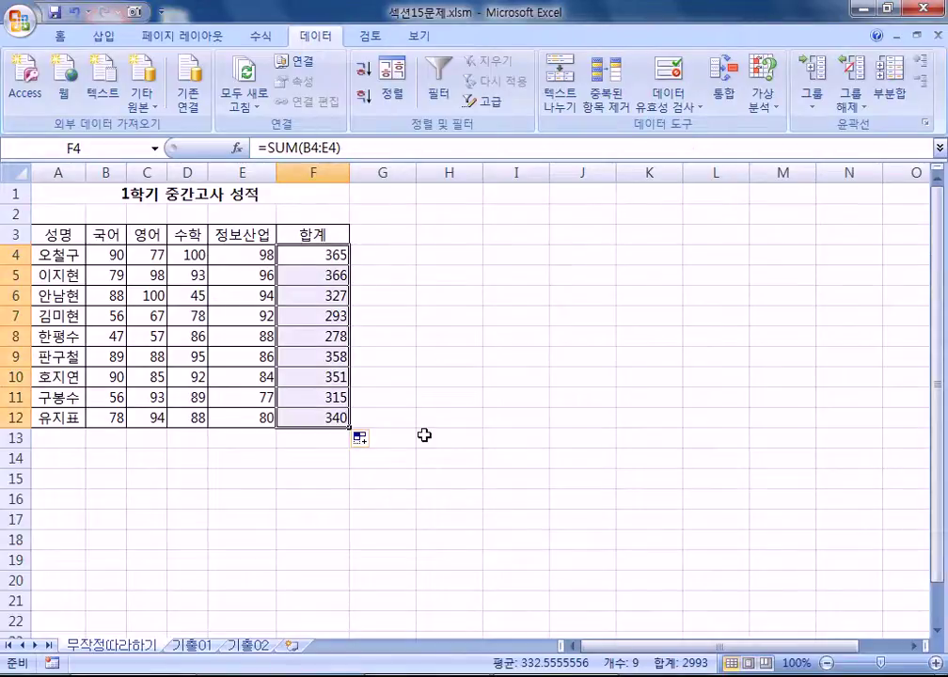
{"action": "key", "text": "Delete"}
{"action": "left_click", "coordinate": [518, 210]}
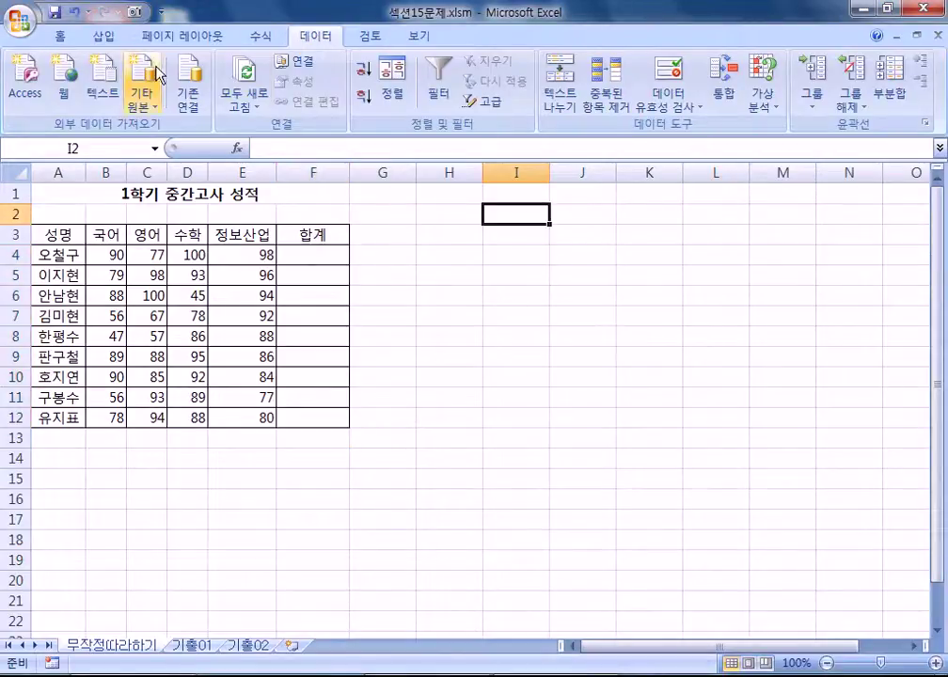
Step: Draw a smiley face shape about 2.12 cm high and 2.81 cm wide beside the score table, around columns J and K
{"action": "left_click", "coordinate": [101, 36]}
{"action": "left_click", "coordinate": [198, 94]}
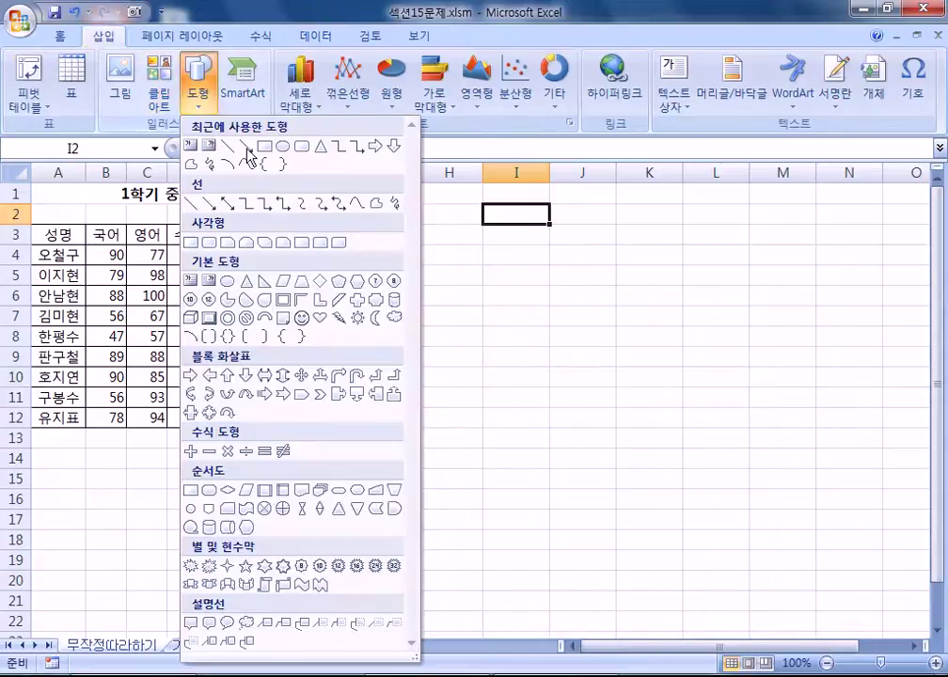
{"action": "left_click", "coordinate": [301, 317]}
{"action": "mouse_move", "coordinate": [545, 234]}
{"action": "left_mouse_down"}
{"action": "mouse_move", "coordinate": [645, 292]}
{"action": "mouse_move", "coordinate": [645, 307]}
{"action": "left_mouse_up"}
{"action": "left_click", "coordinate": [621, 417]}
{"action": "left_click", "coordinate": [593, 288]}
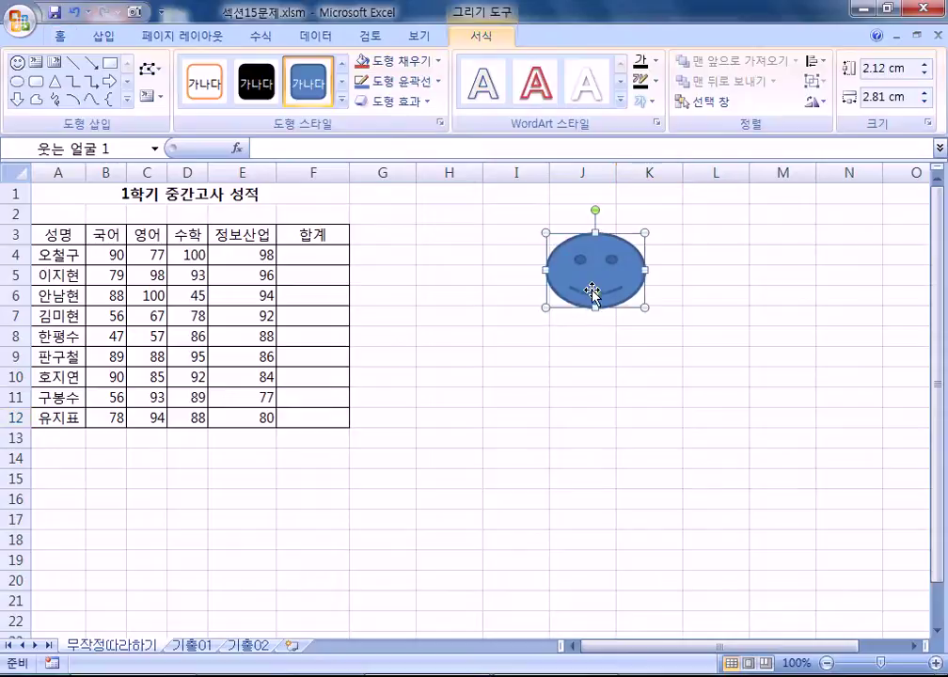
{"action": "left_click", "coordinate": [562, 356]}
Step: Point out the empty 합계 cells F4:F12 as the smiley's target range, and delete the smiley face shape
{"action": "left_click_drag", "start_coordinate": [319, 256], "coordinate": [312, 417]}
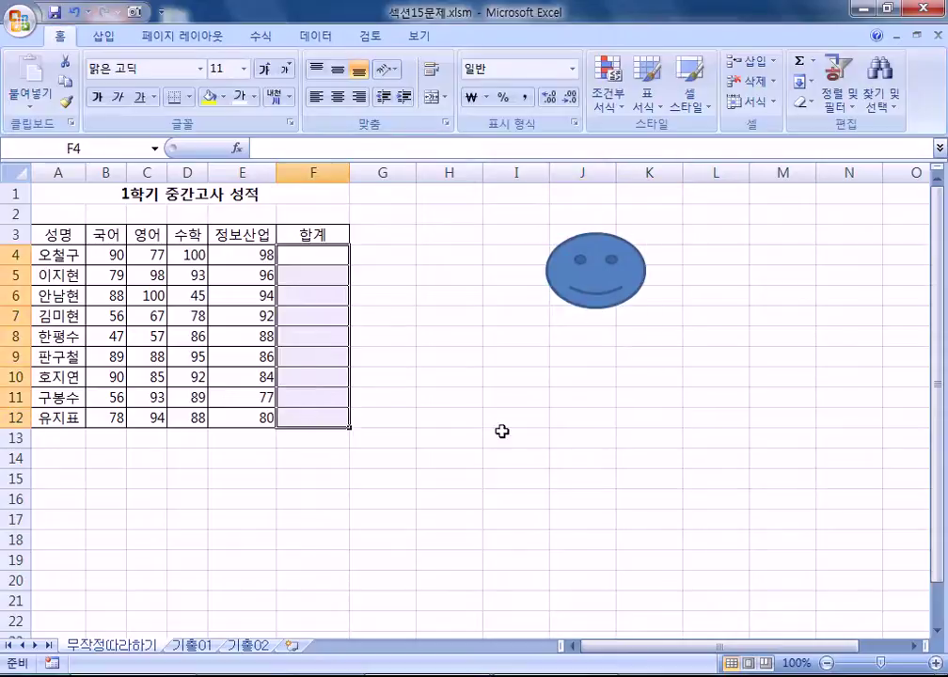
{"action": "left_click", "coordinate": [523, 434]}
{"action": "left_click", "coordinate": [609, 271]}
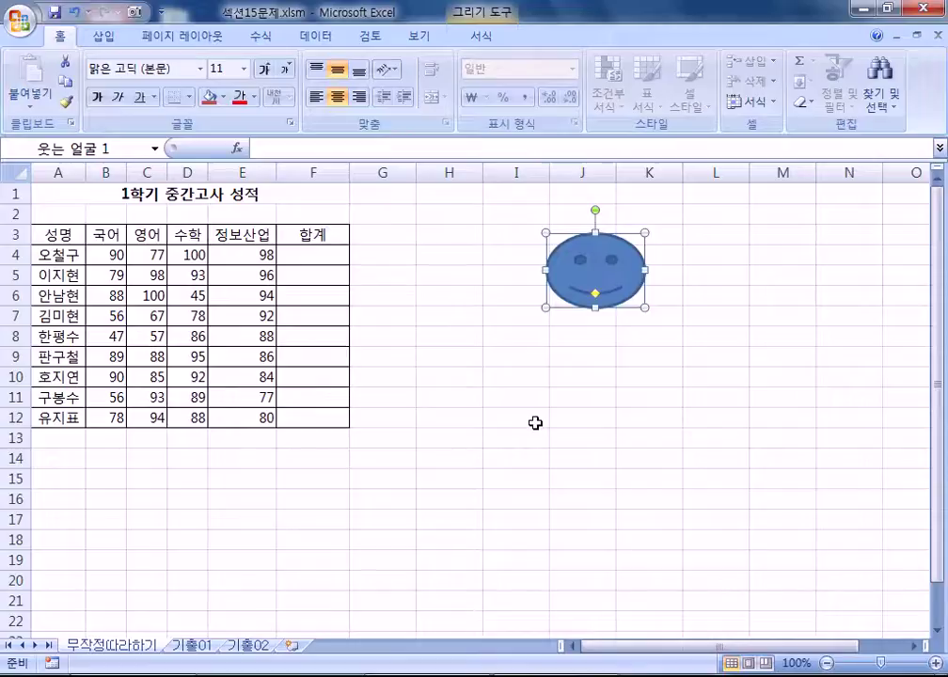
{"action": "left_click", "coordinate": [535, 423]}
{"action": "left_click", "coordinate": [599, 267]}
{"action": "key", "text": "Delete"}
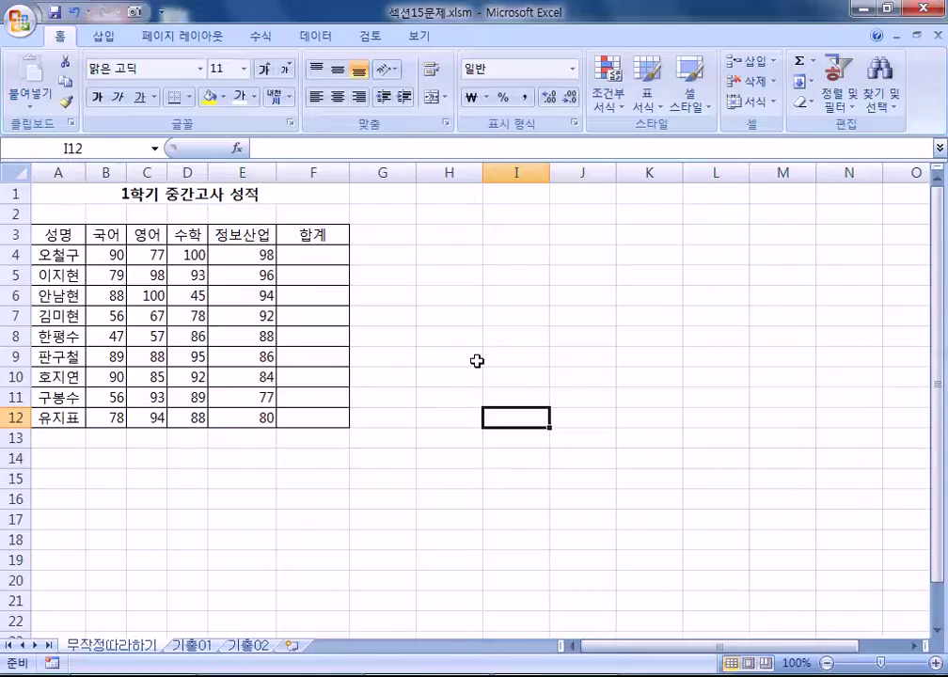
Step: Review the 합계 매크로 actions in the Notepad notes, and point out cells F4:F12 in the Excel score table
{"action": "key", "text": "alt+Tab"}
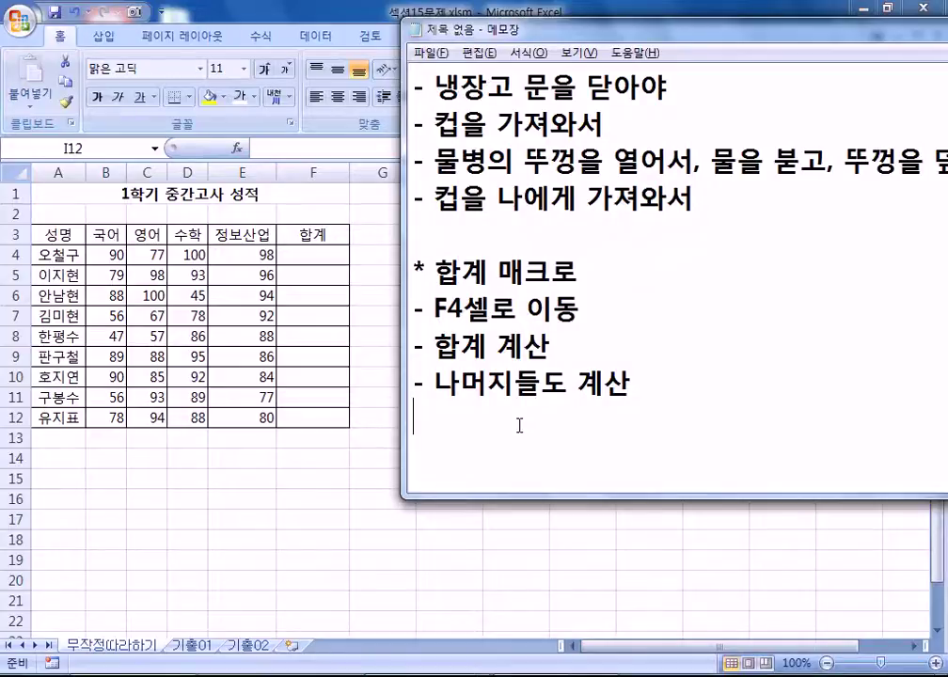
{"action": "key", "text": "alt+Tab"}
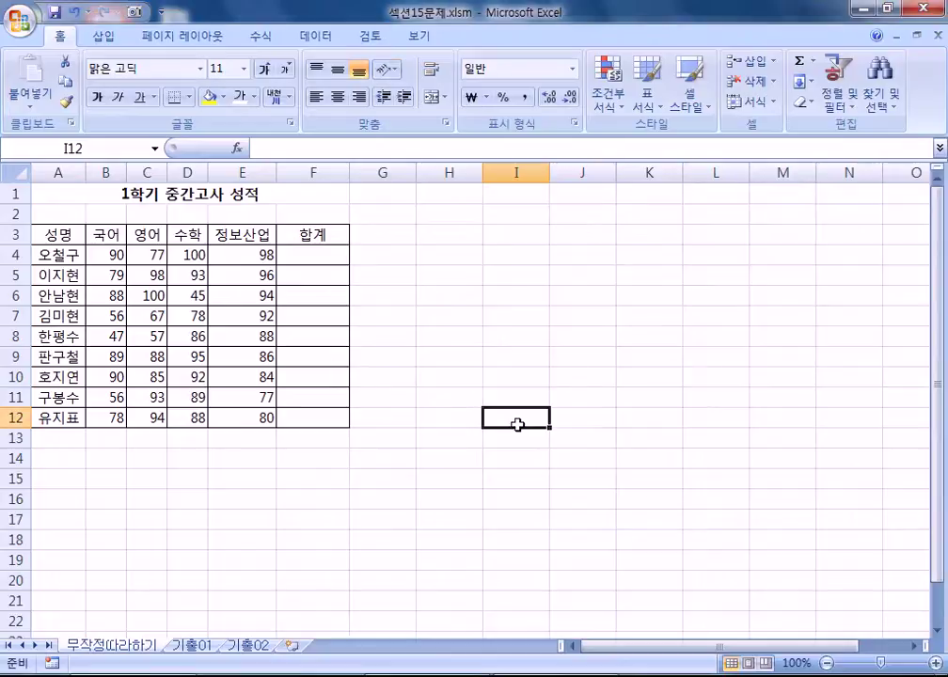
{"action": "left_click", "coordinate": [307, 533]}
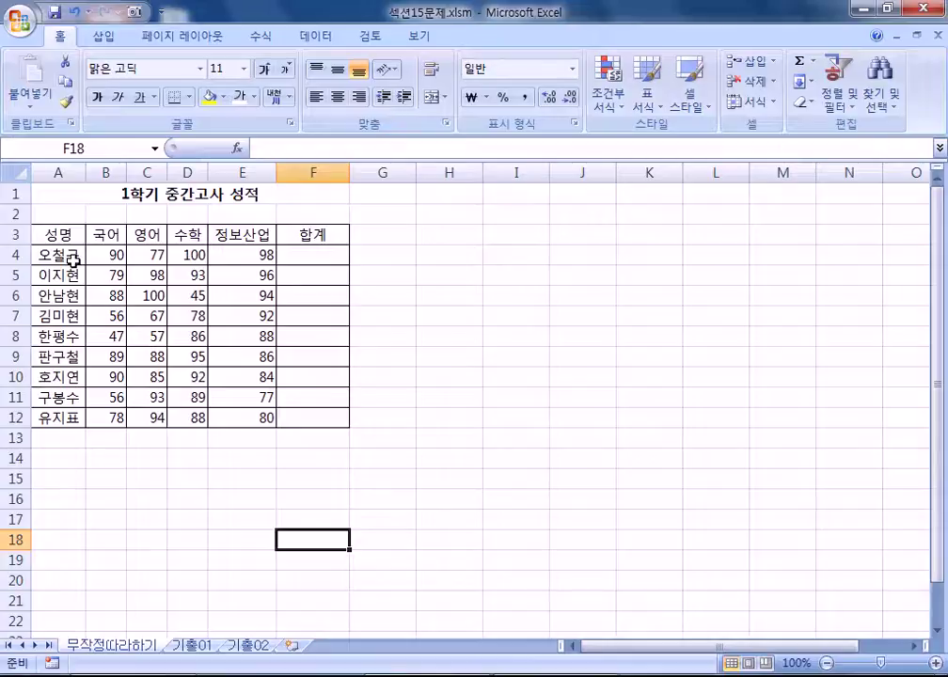
{"action": "left_click_drag", "start_coordinate": [334, 262], "coordinate": [339, 415]}
{"action": "left_click", "coordinate": [298, 247]}
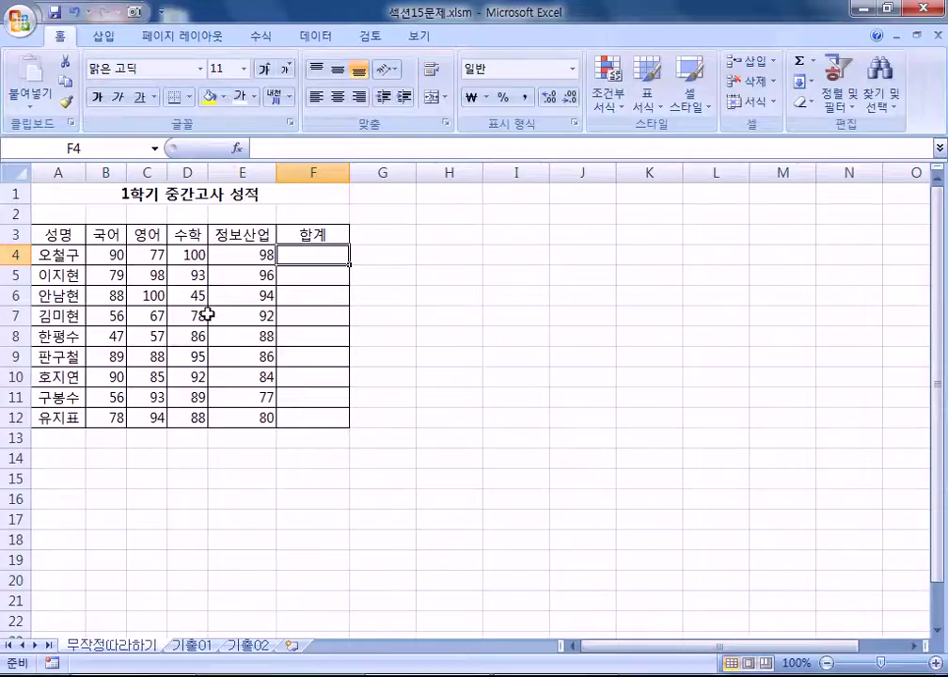
Step: Apply AutoSum to the range B4:F12 to total every student's scores, and undo it
{"action": "left_click_drag", "start_coordinate": [115, 252], "coordinate": [299, 422]}
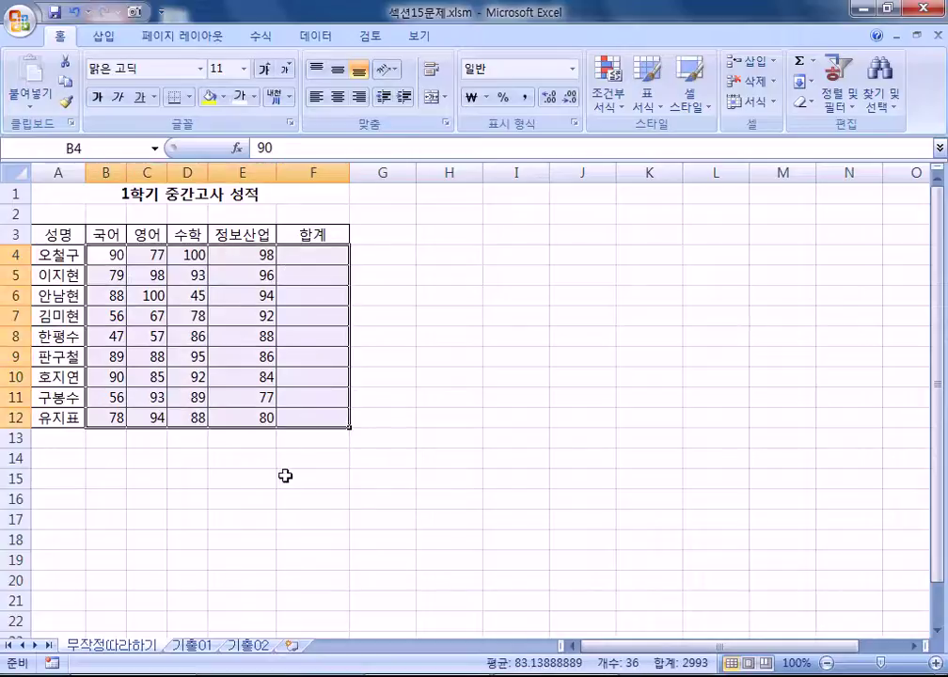
{"action": "left_click_drag", "start_coordinate": [117, 252], "coordinate": [309, 419]}
{"action": "left_click", "coordinate": [261, 38]}
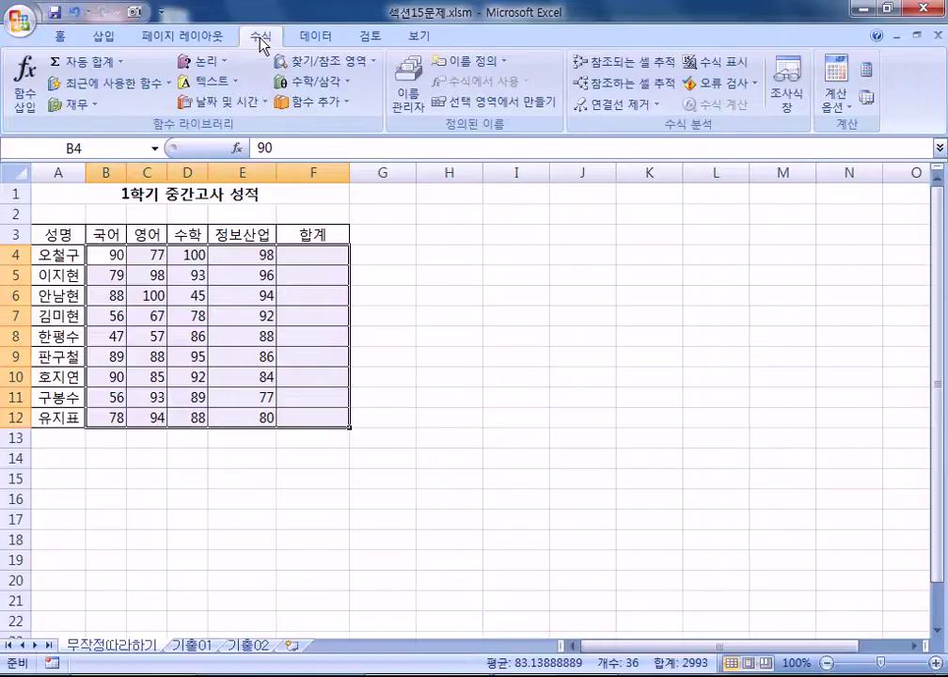
{"action": "left_click", "coordinate": [101, 64]}
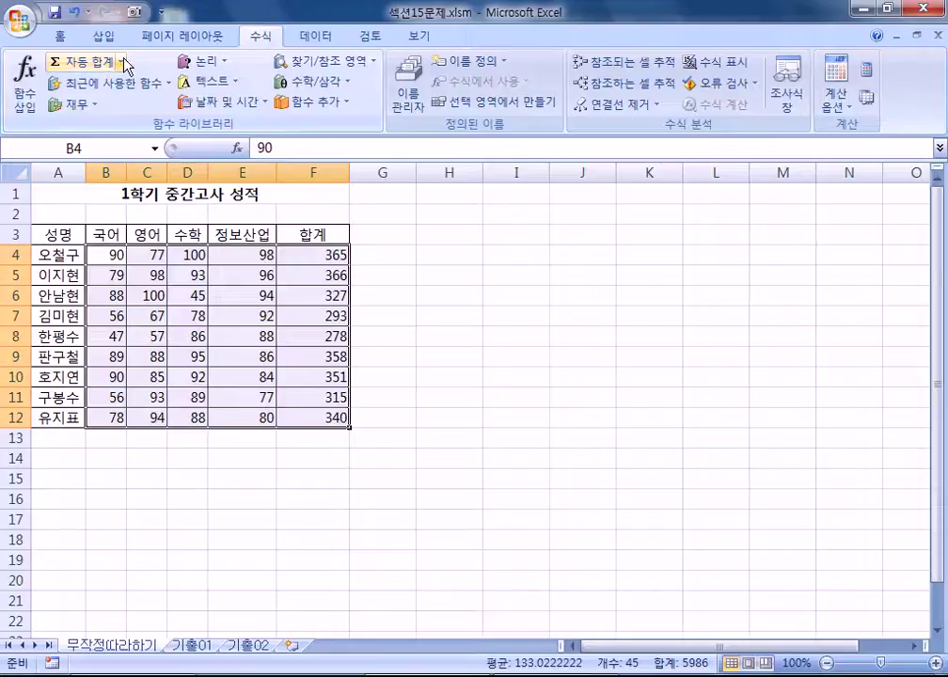
{"action": "key", "text": "ctrl+z"}
Step: Total the scores in B4:F12 with the 합계 option of AutoSum, check the formula in F4, and clear F4:F12
{"action": "left_click", "coordinate": [121, 62]}
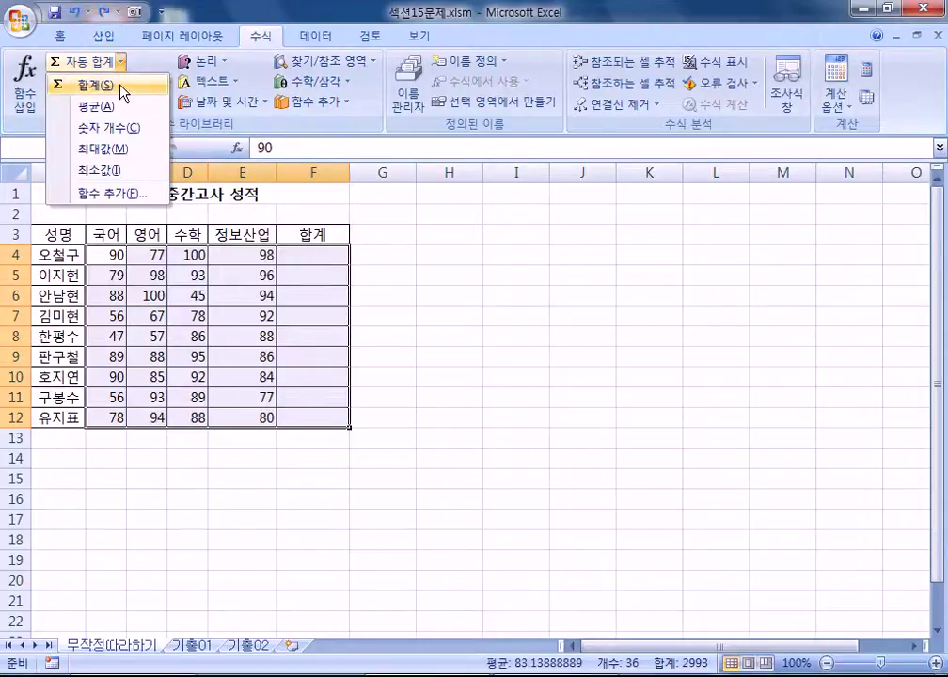
{"action": "left_click", "coordinate": [122, 88]}
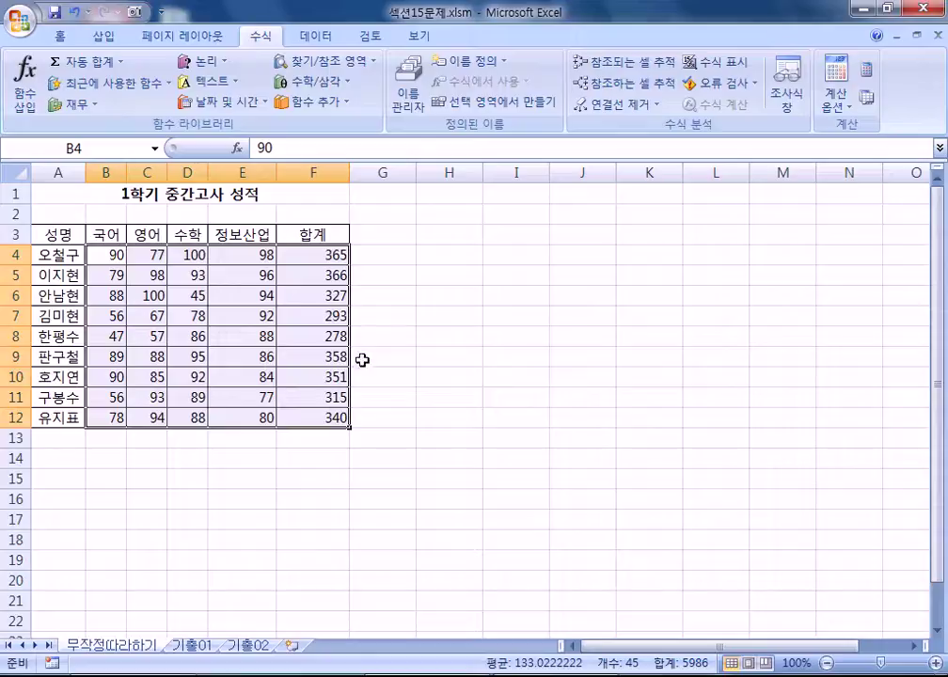
{"action": "left_click", "coordinate": [317, 256]}
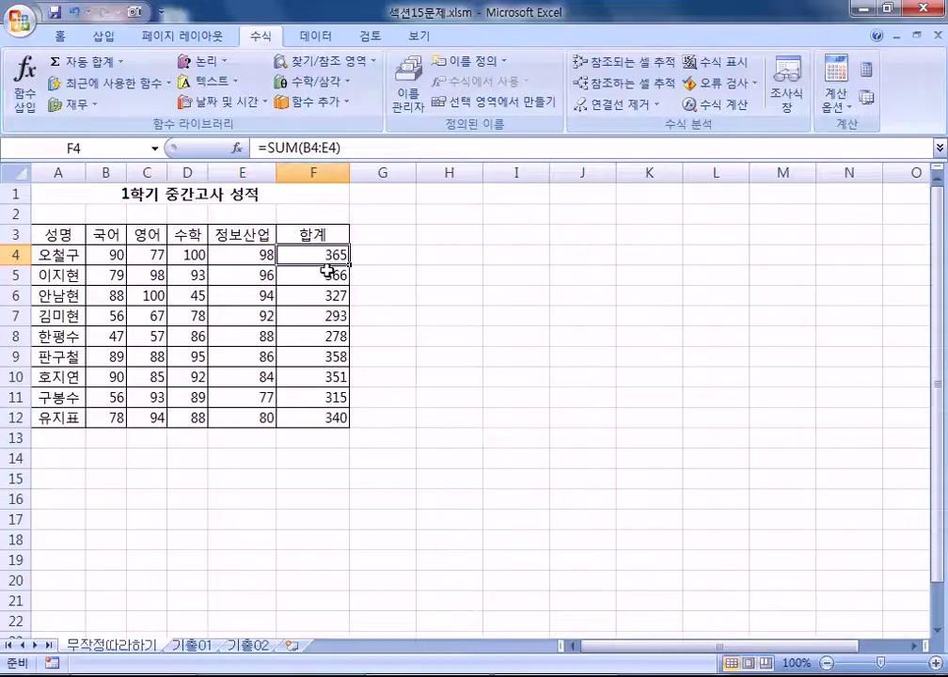
{"action": "left_click_drag", "start_coordinate": [322, 256], "coordinate": [313, 414]}
{"action": "key", "text": "Delete"}
Step: Select B4:F12 and fill the 합계 column again using the 합계 option of AutoSum
{"action": "left_click_drag", "start_coordinate": [94, 256], "coordinate": [300, 424]}
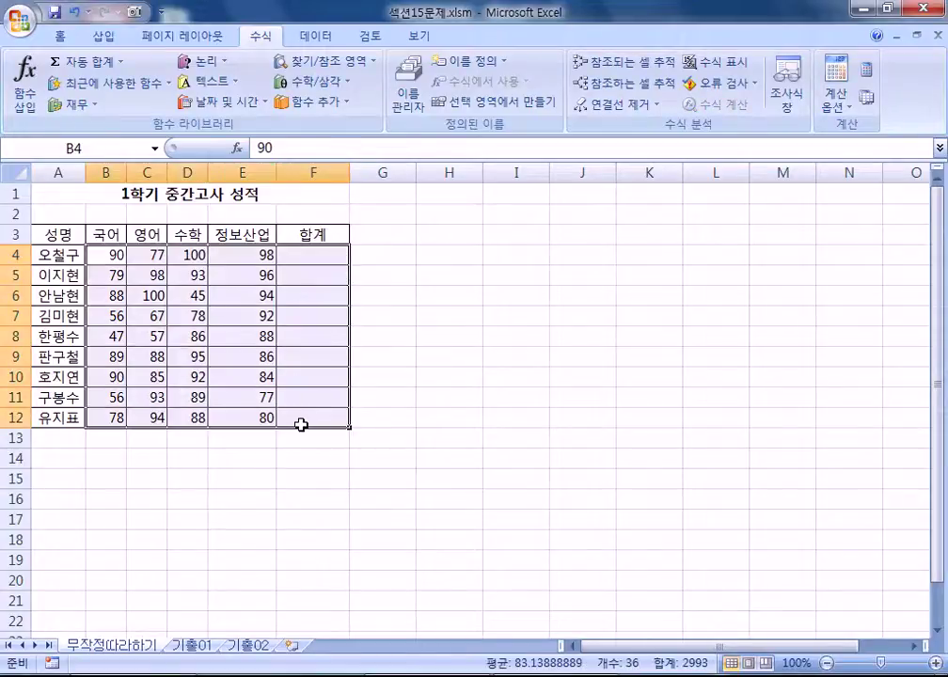
{"action": "left_click", "coordinate": [121, 63]}
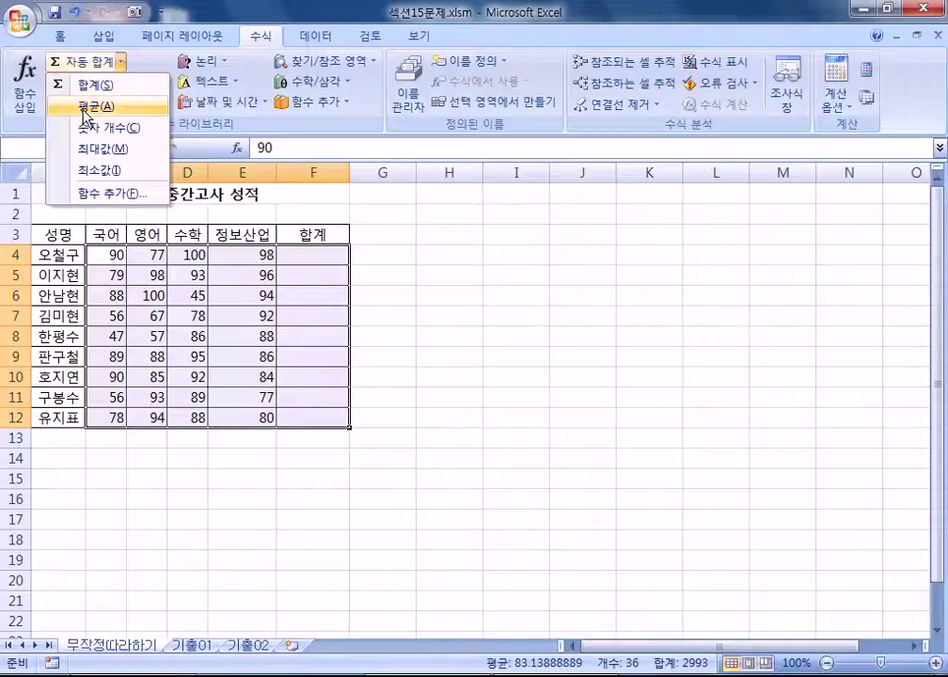
{"action": "left_click", "coordinate": [93, 84]}
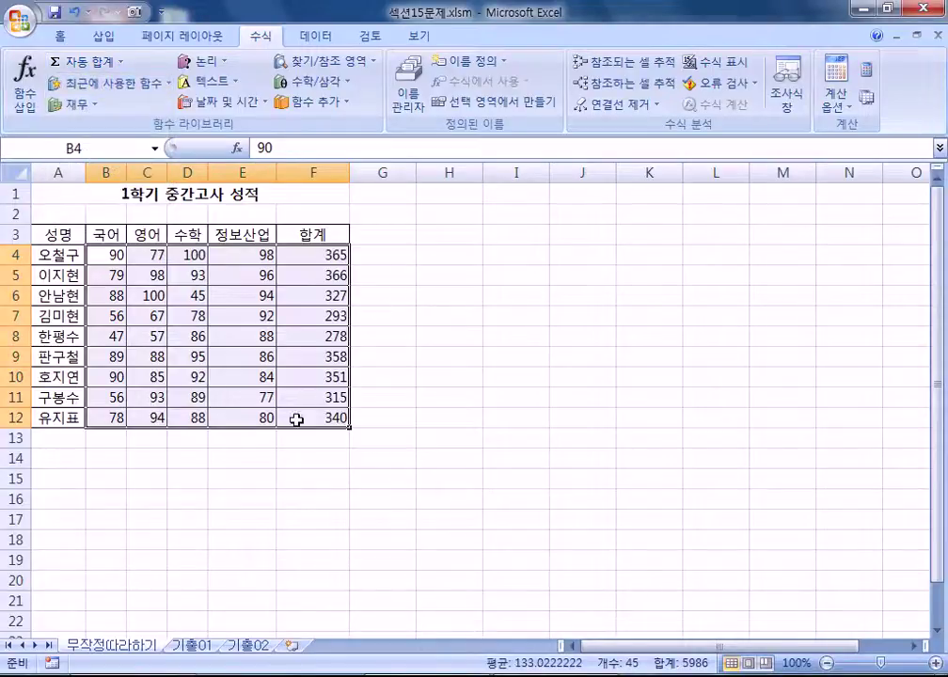
Step: Clear the calculated totals from cells F4:F12
{"action": "left_click", "coordinate": [314, 261]}
{"action": "left_click_drag", "start_coordinate": [315, 260], "coordinate": [338, 416]}
{"action": "key", "text": "Delete"}
{"action": "left_click", "coordinate": [434, 341]}
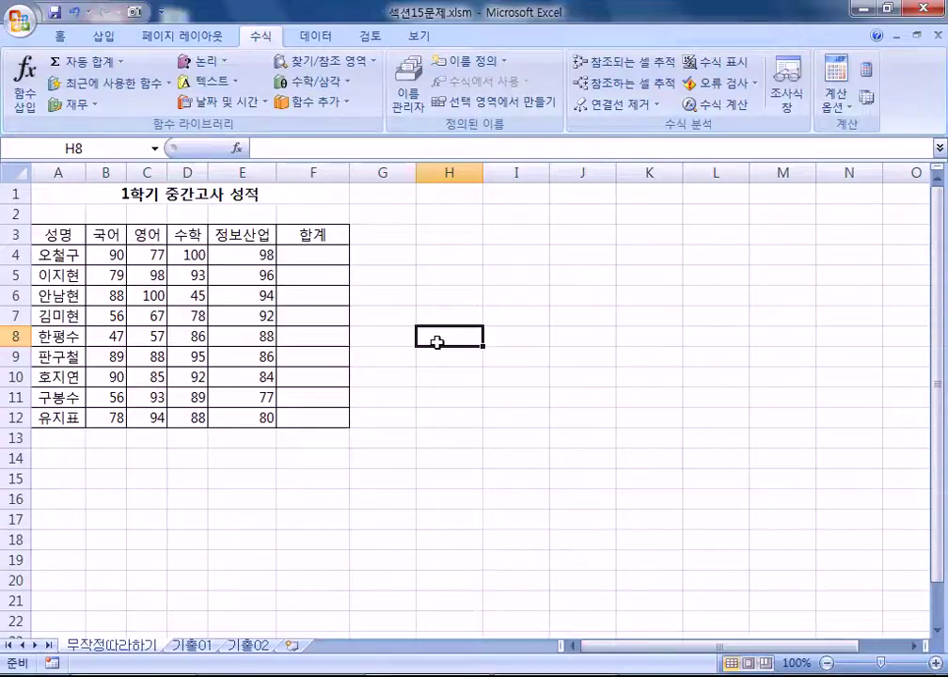
{"action": "left_click_drag", "start_coordinate": [514, 237], "coordinate": [606, 319]}
{"action": "left_click", "coordinate": [542, 256]}
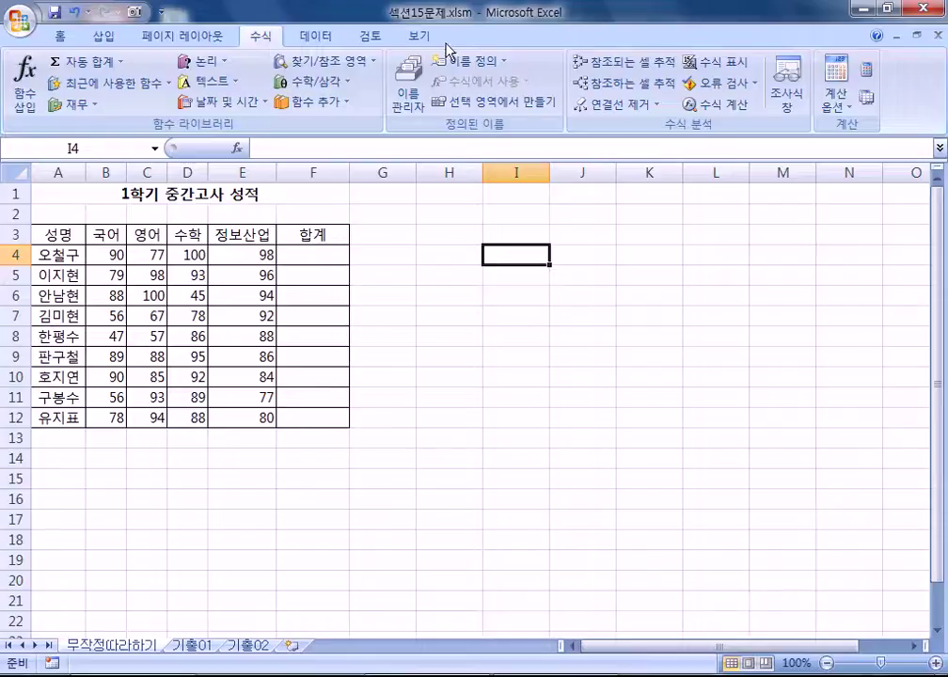
{"action": "left_click", "coordinate": [421, 38]}
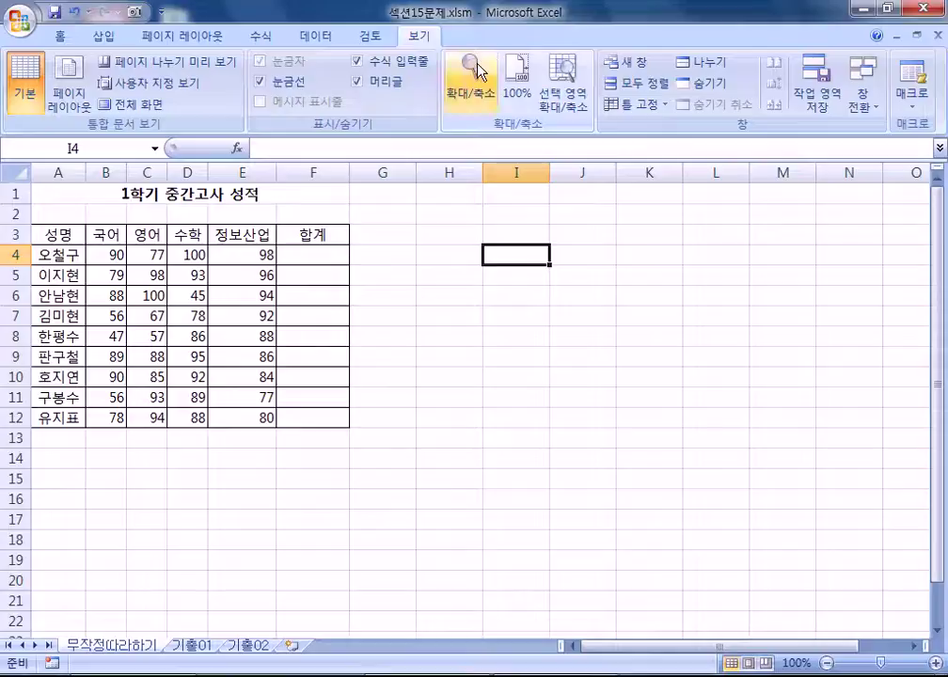
{"action": "left_click", "coordinate": [435, 355]}
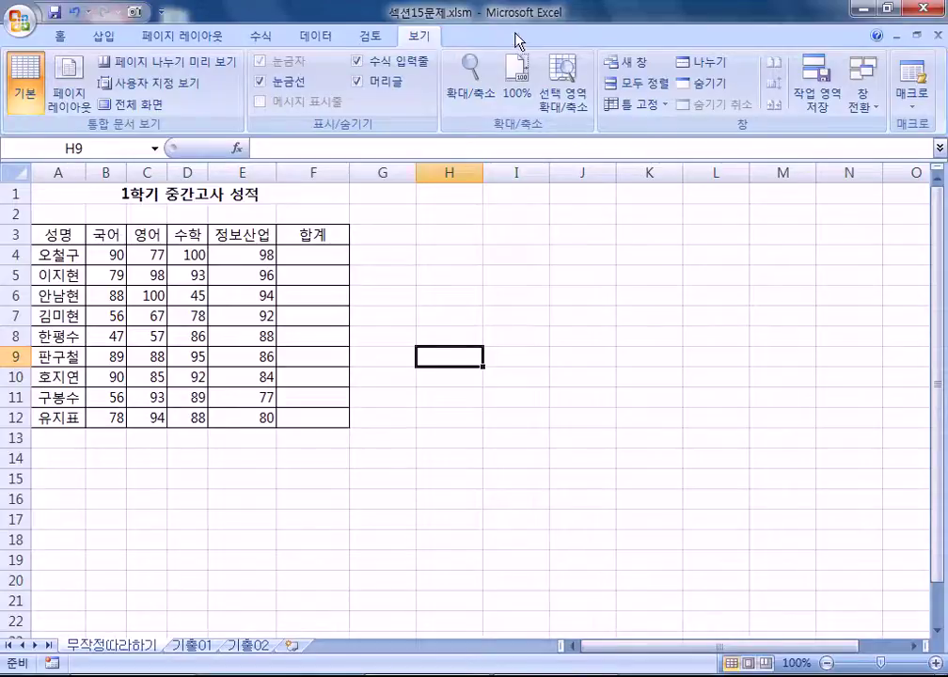
{"action": "left_click", "coordinate": [501, 313]}
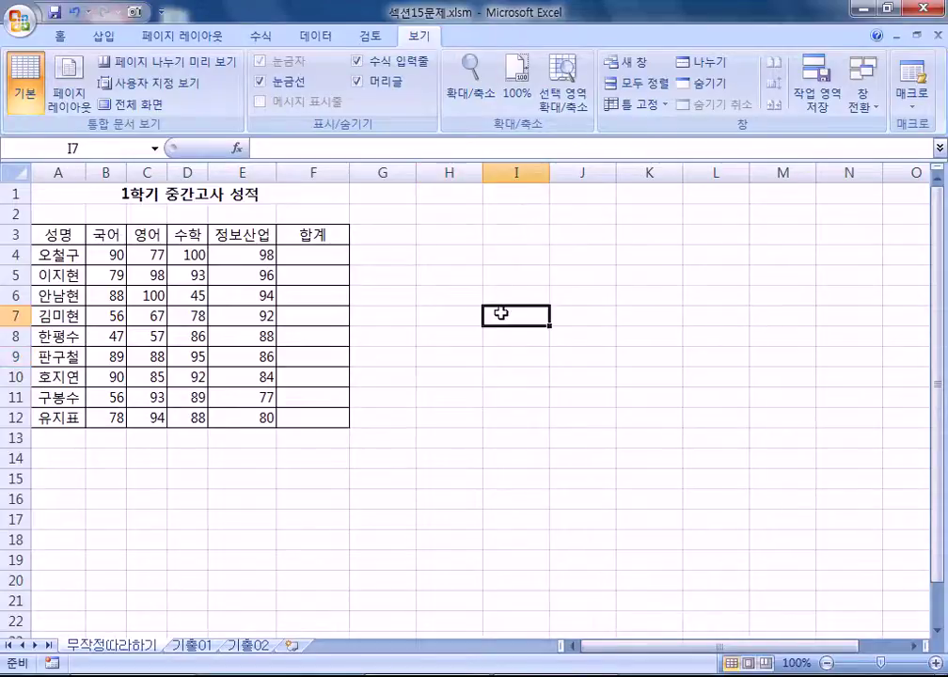
Step: Enable the option that shows the 개발 도구 (Developer) tab on the ribbon in the basic Excel options, and view its commands
{"action": "left_click", "coordinate": [13, 23]}
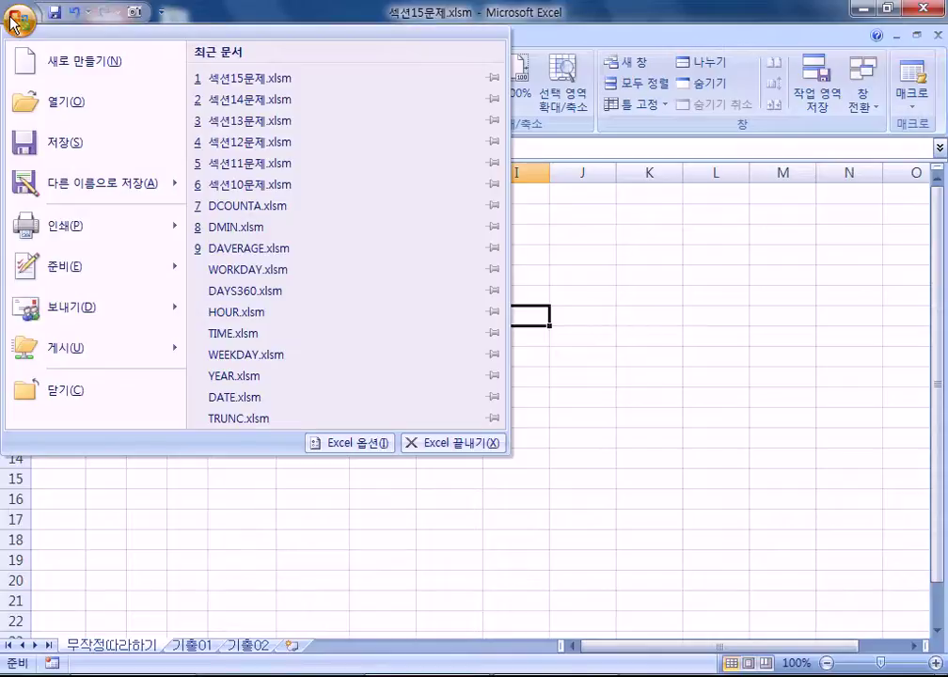
{"action": "left_click", "coordinate": [343, 444]}
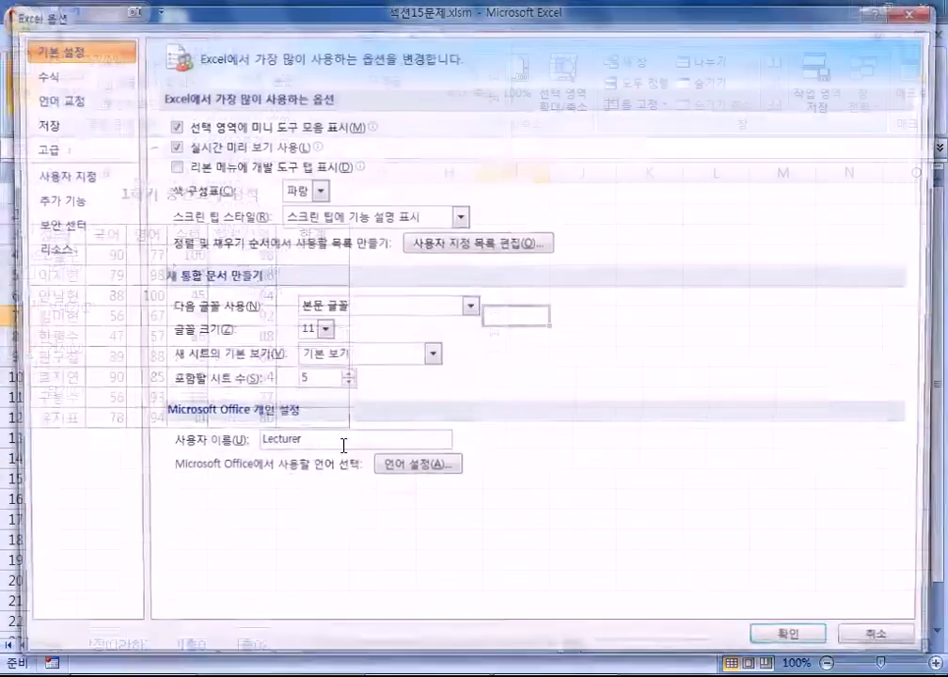
{"action": "left_click", "coordinate": [213, 168]}
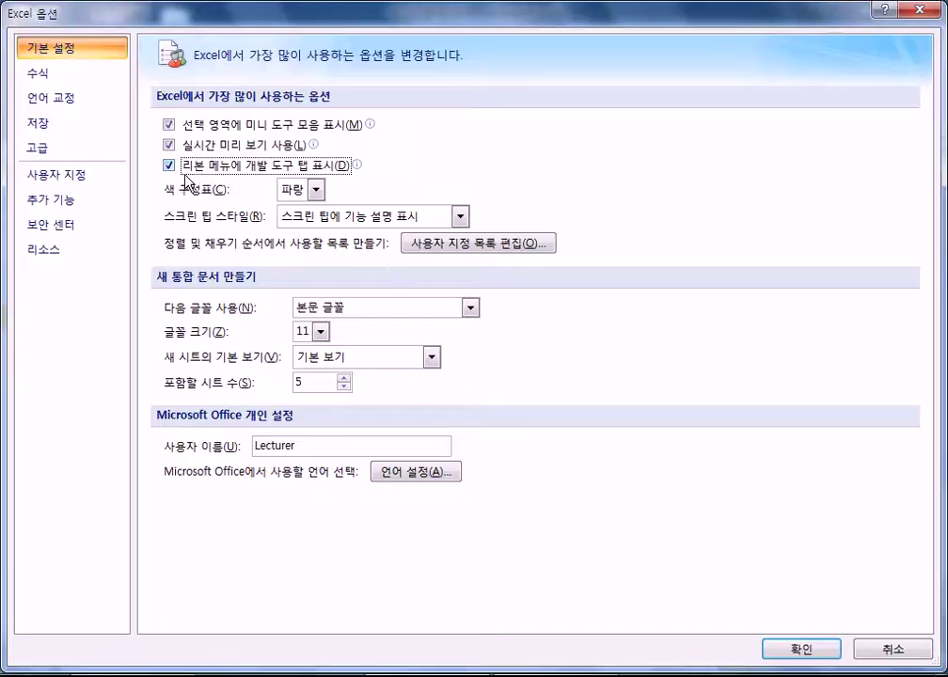
{"action": "mouse_move", "coordinate": [200, 171]}
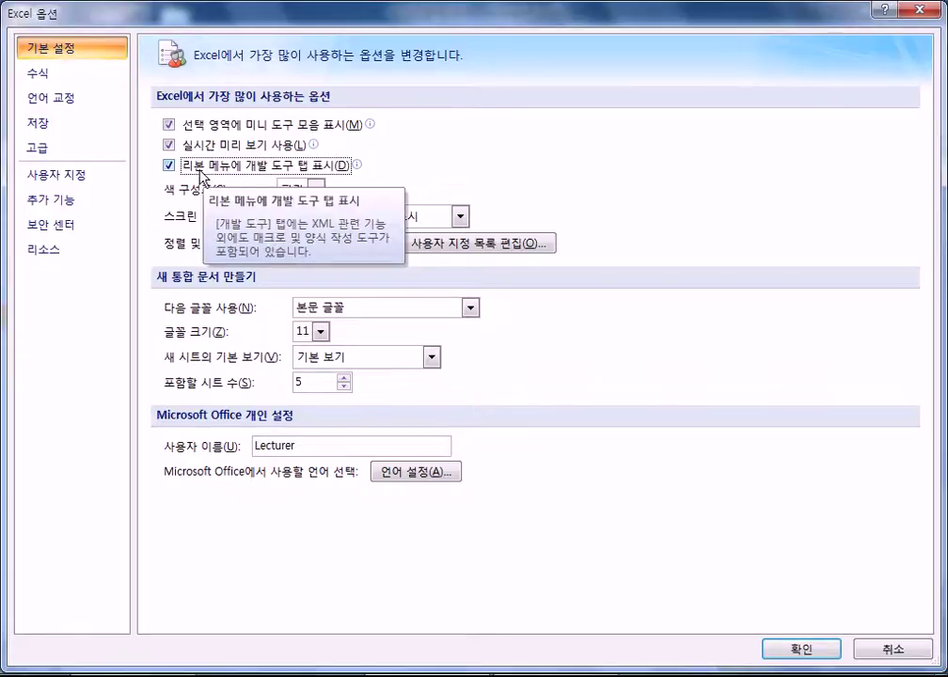
{"action": "left_click", "coordinate": [201, 176]}
{"action": "left_click", "coordinate": [201, 175]}
{"action": "left_click", "coordinate": [202, 174]}
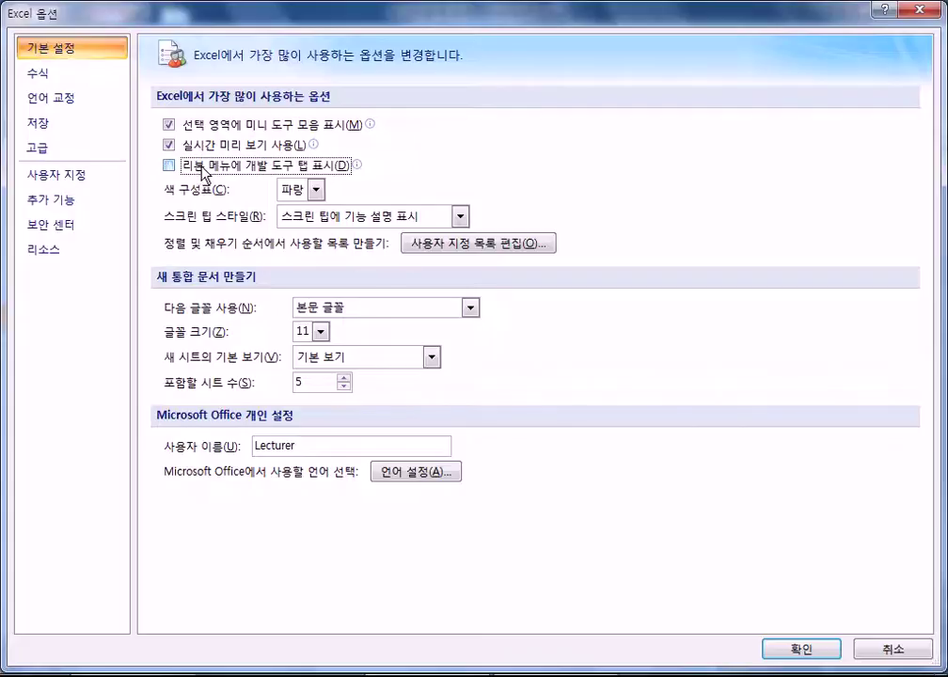
{"action": "left_click", "coordinate": [202, 175]}
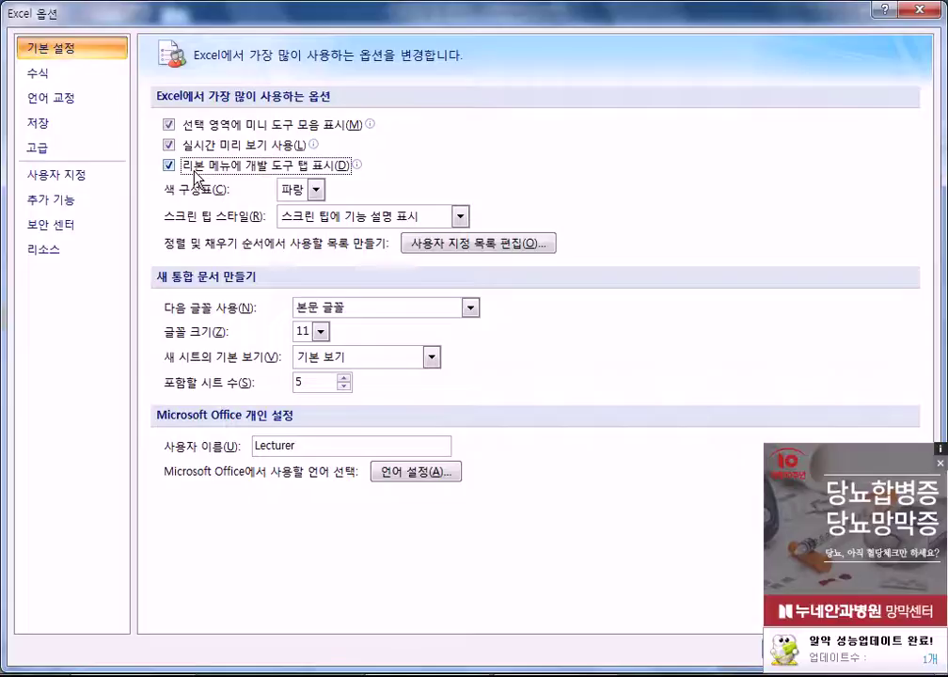
{"action": "left_click", "coordinate": [198, 174]}
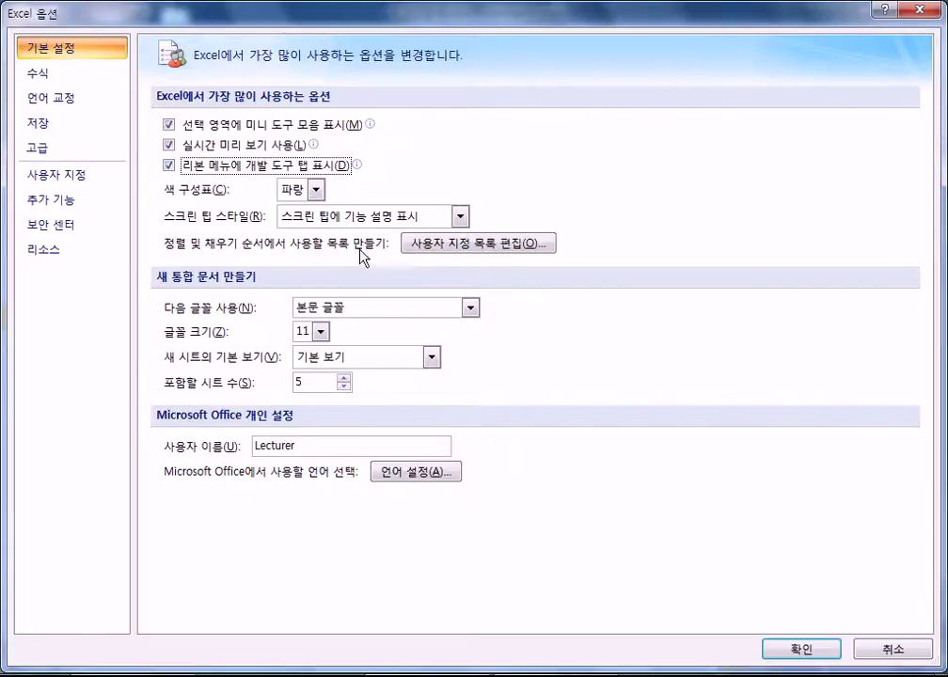
{"action": "left_click", "coordinate": [788, 649]}
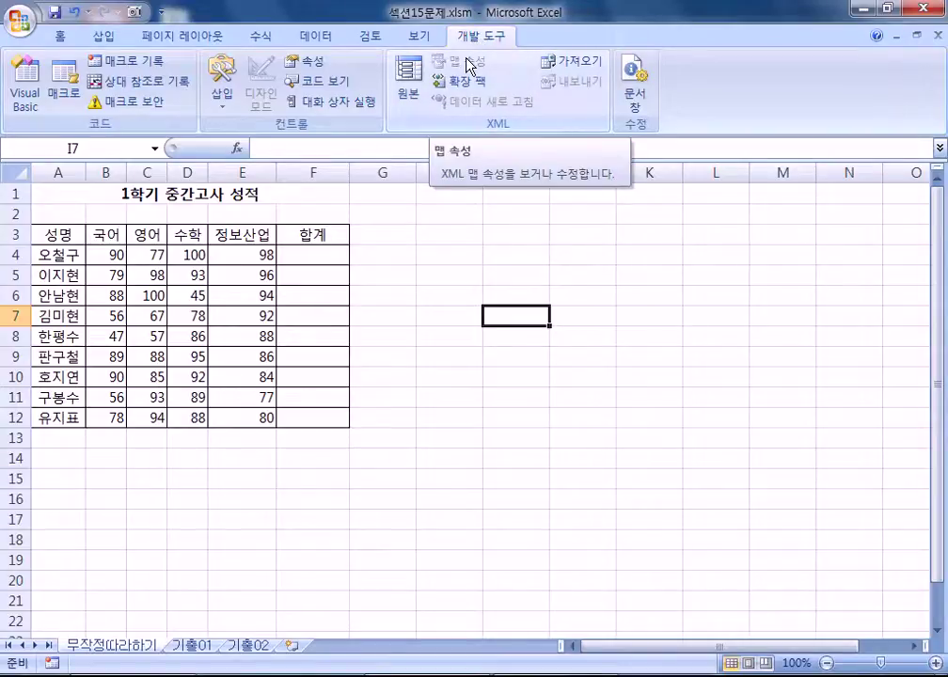
{"action": "scroll", "coordinate": [461, 40], "scroll_direction": "up", "scroll_amount": 1}
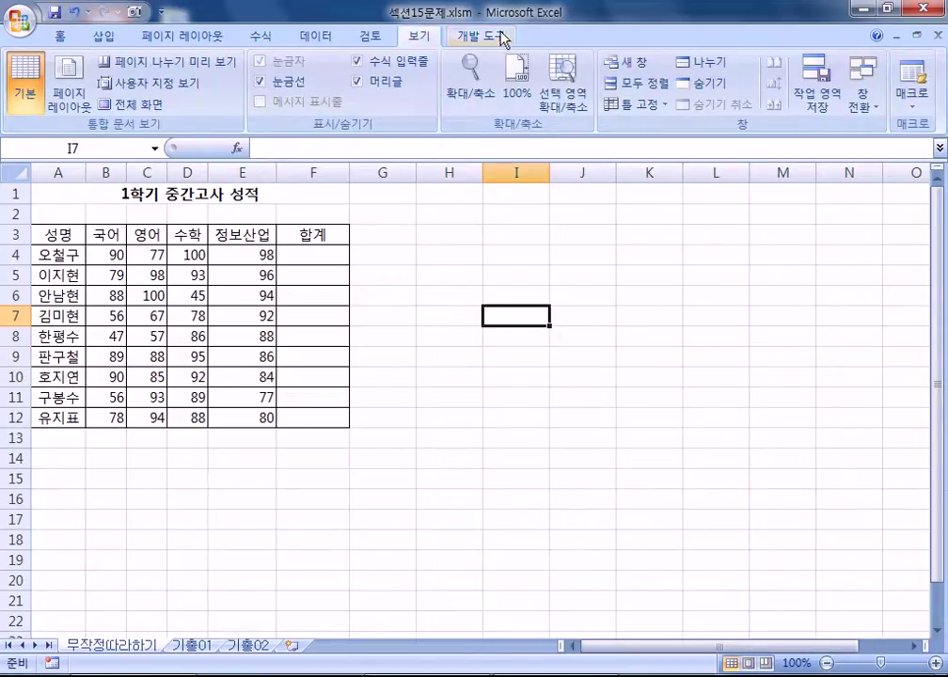
Step: Disable the 개발 도구 tab display in the basic Excel options and apply the change
{"action": "left_click", "coordinate": [20, 21]}
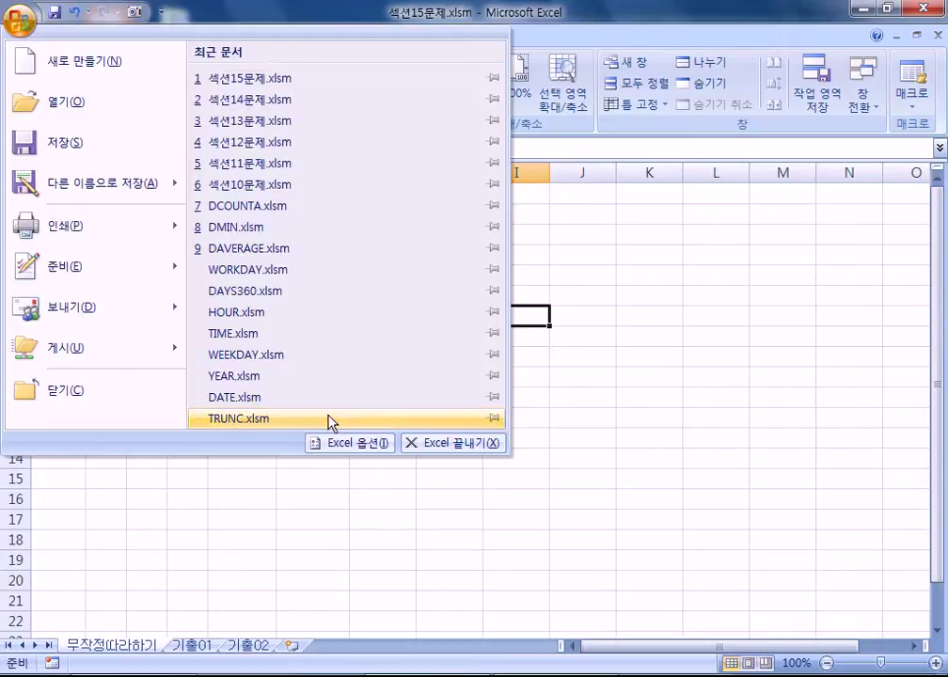
{"action": "left_click", "coordinate": [346, 443]}
{"action": "left_click", "coordinate": [212, 174]}
{"action": "left_click", "coordinate": [792, 648]}
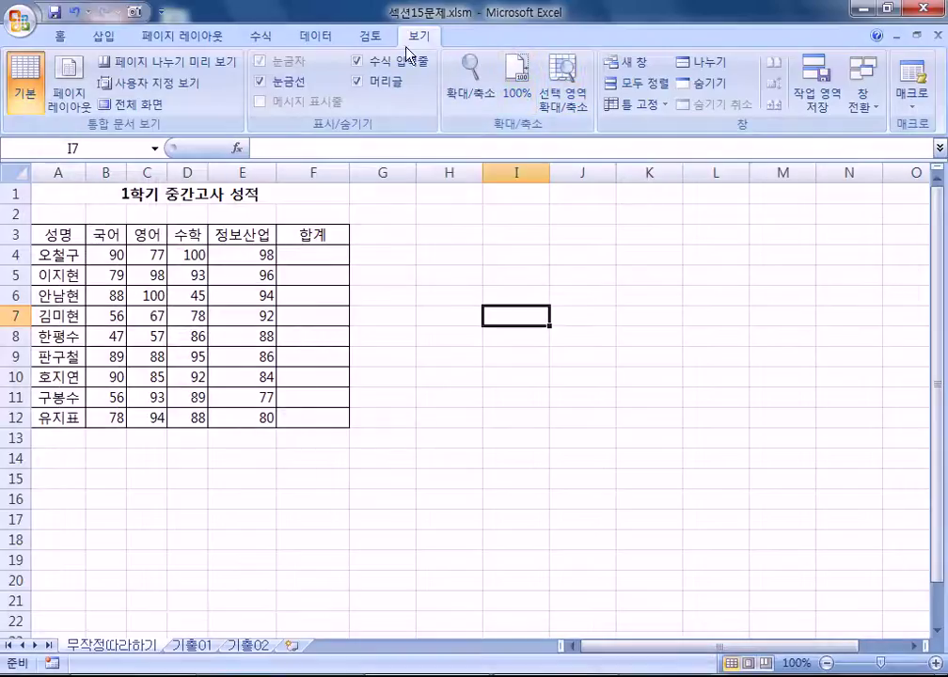
Step: Enable the 개발 도구 tab display again in the basic Excel options and bring up its macro commands
{"action": "left_click", "coordinate": [17, 17]}
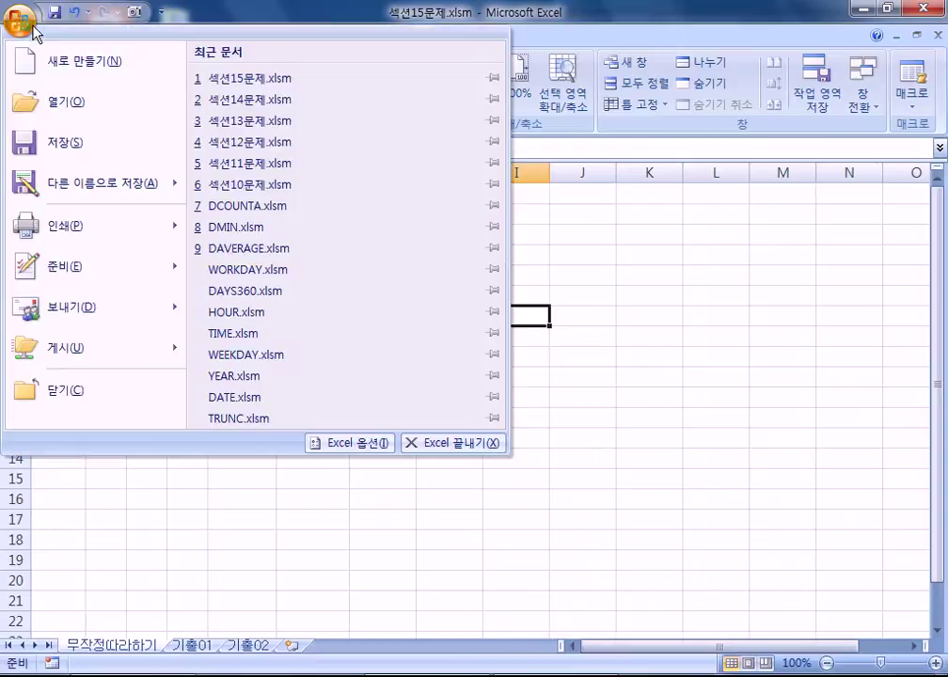
{"action": "left_click", "coordinate": [325, 449]}
{"action": "left_click", "coordinate": [185, 164]}
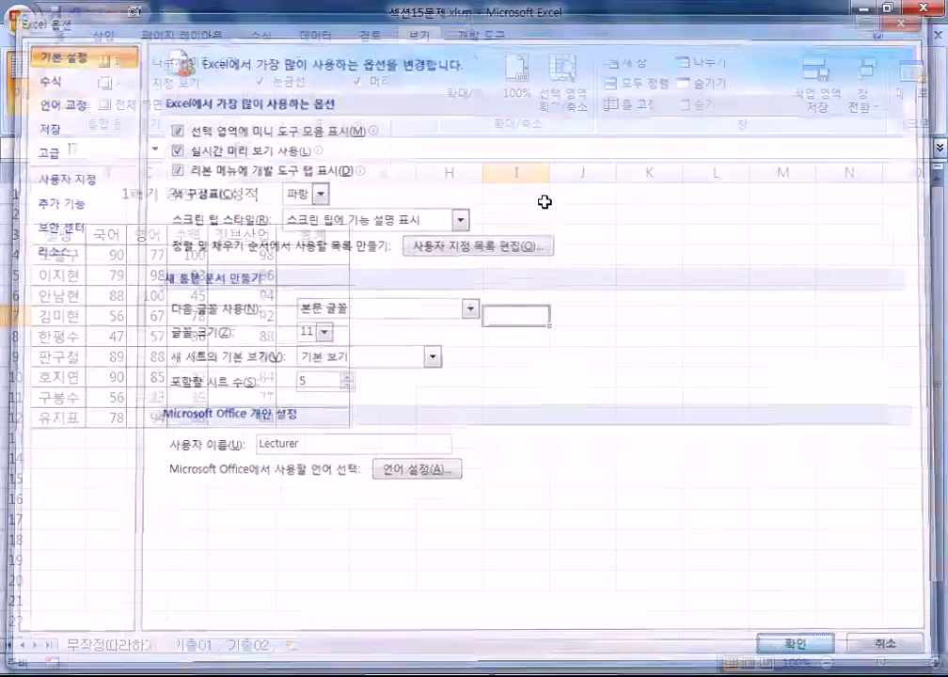
{"action": "left_click", "coordinate": [780, 651]}
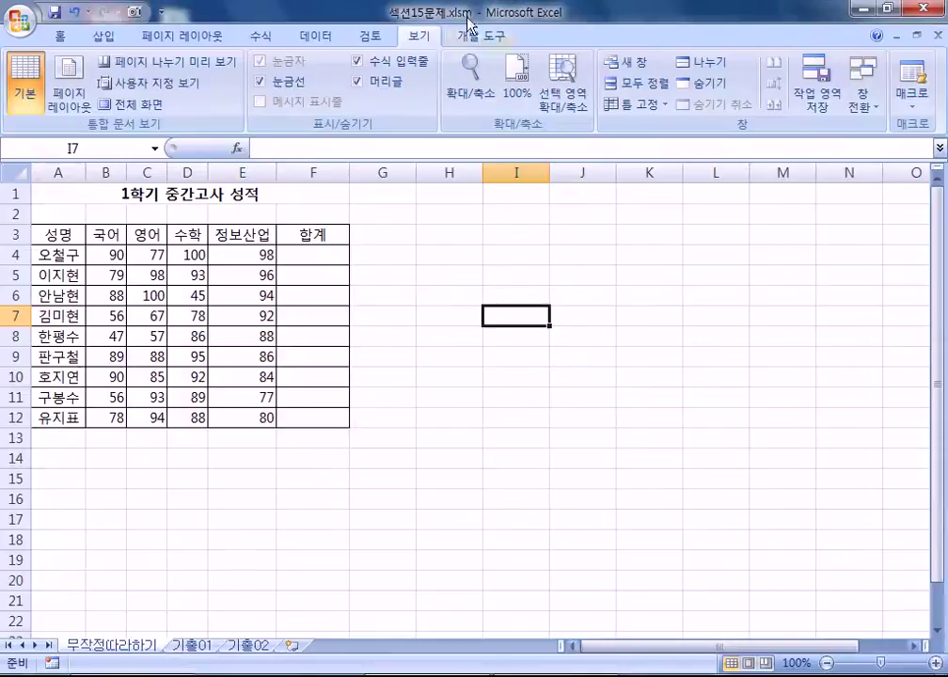
{"action": "left_click", "coordinate": [466, 37]}
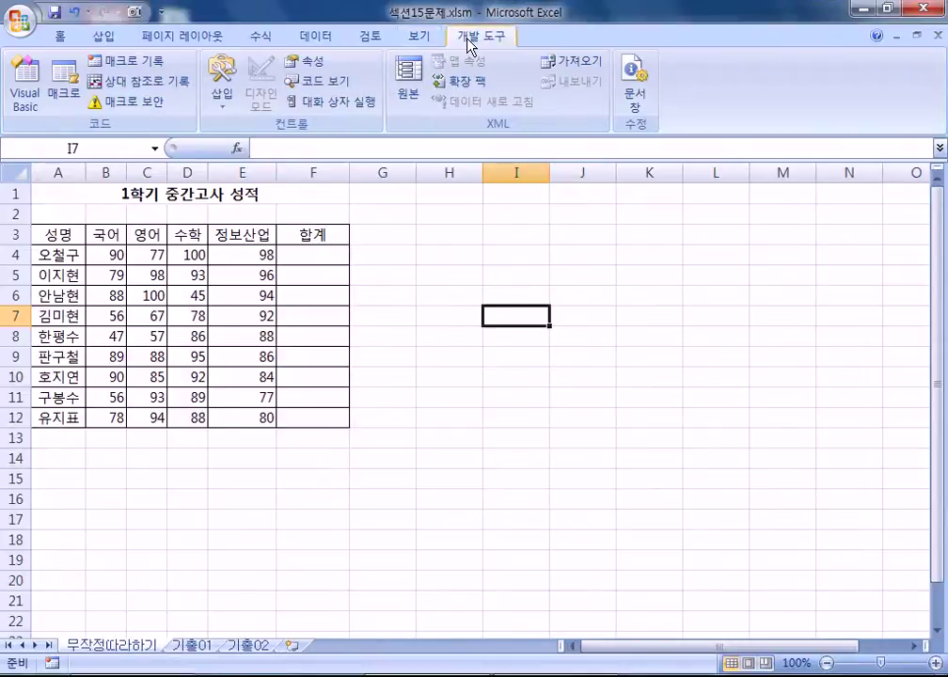
Step: Start Microsoft Excel 2010 with a blank workbook and look at its 개발 도구 commands
{"action": "key", "text": "super"}
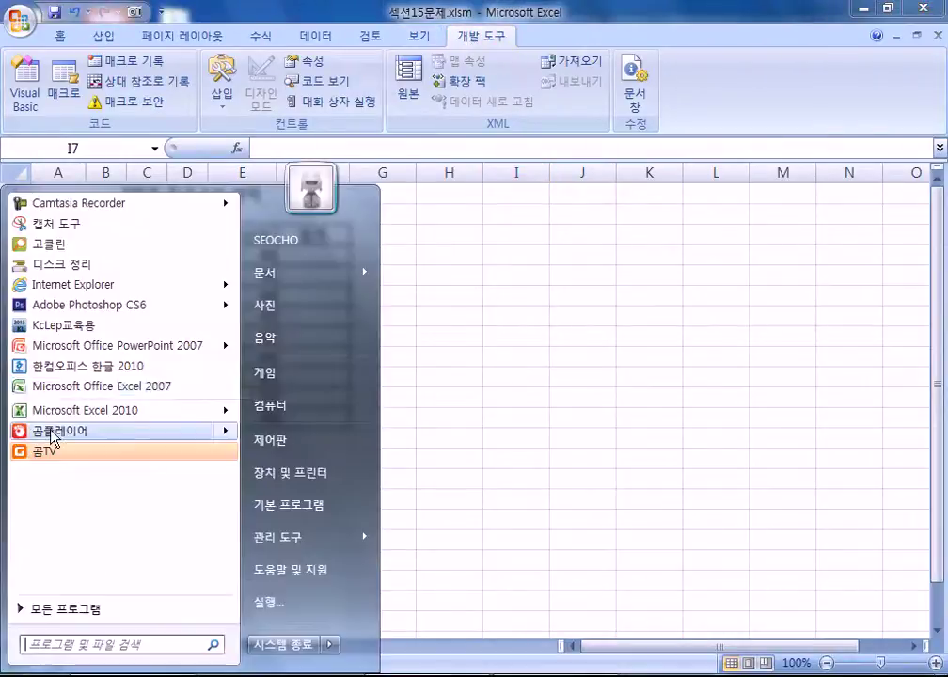
{"action": "left_click", "coordinate": [109, 418]}
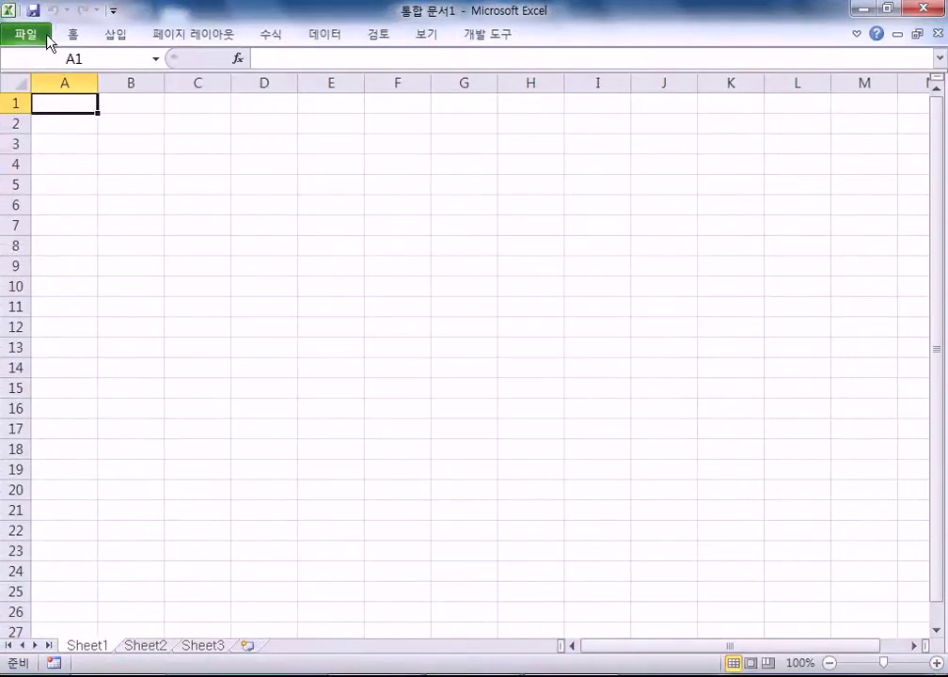
{"action": "left_click", "coordinate": [499, 38]}
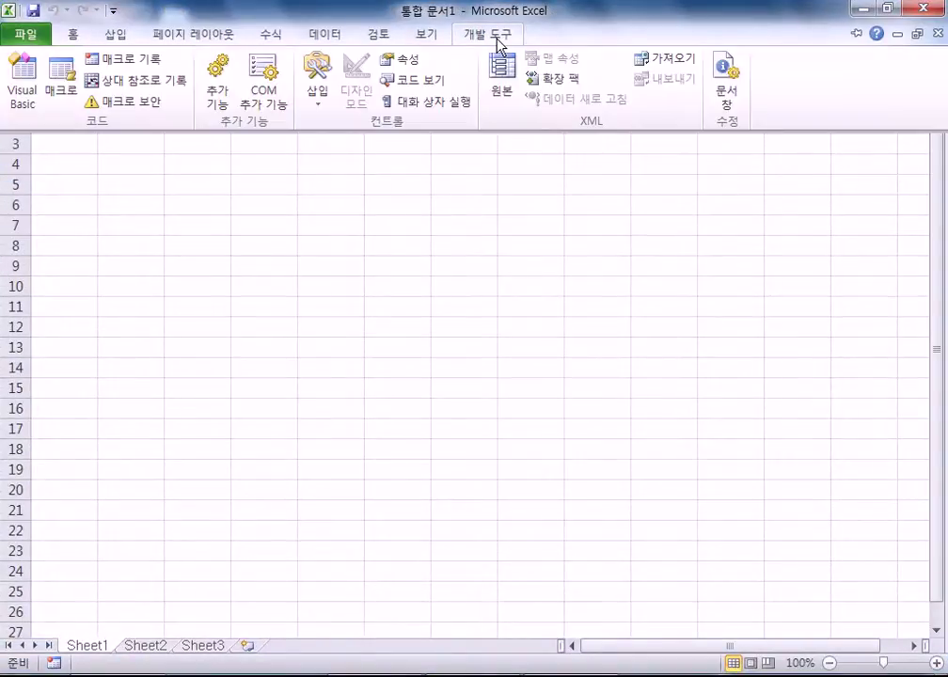
{"action": "left_click", "coordinate": [203, 131]}
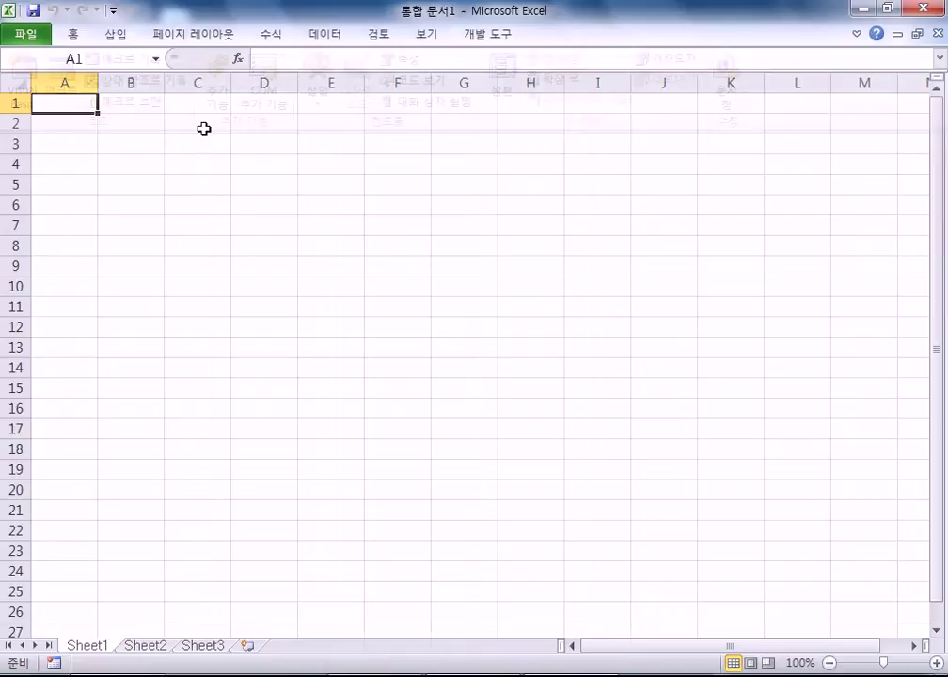
Step: Hide the 개발 도구 tab in Excel 2010 by unchecking it among the main tabs of the ribbon customization options
{"action": "left_click", "coordinate": [24, 38]}
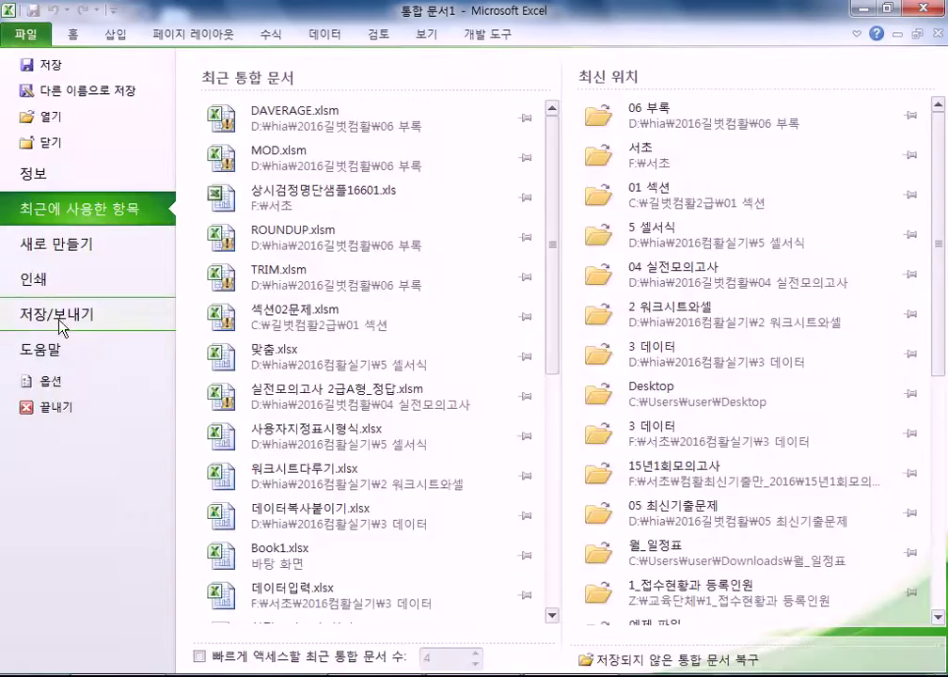
{"action": "left_click", "coordinate": [63, 388]}
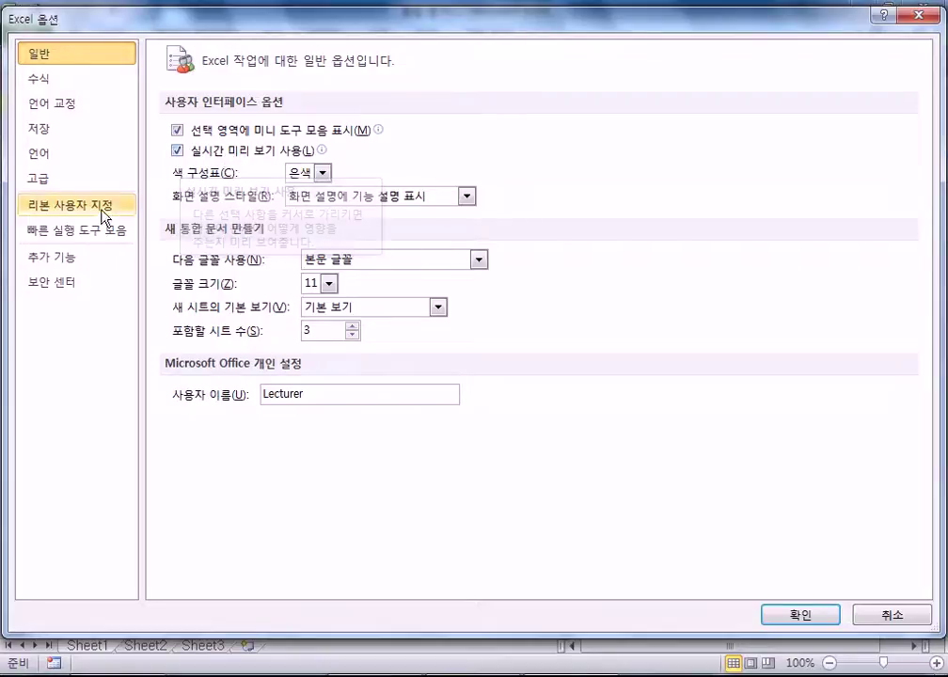
{"action": "left_click", "coordinate": [56, 214]}
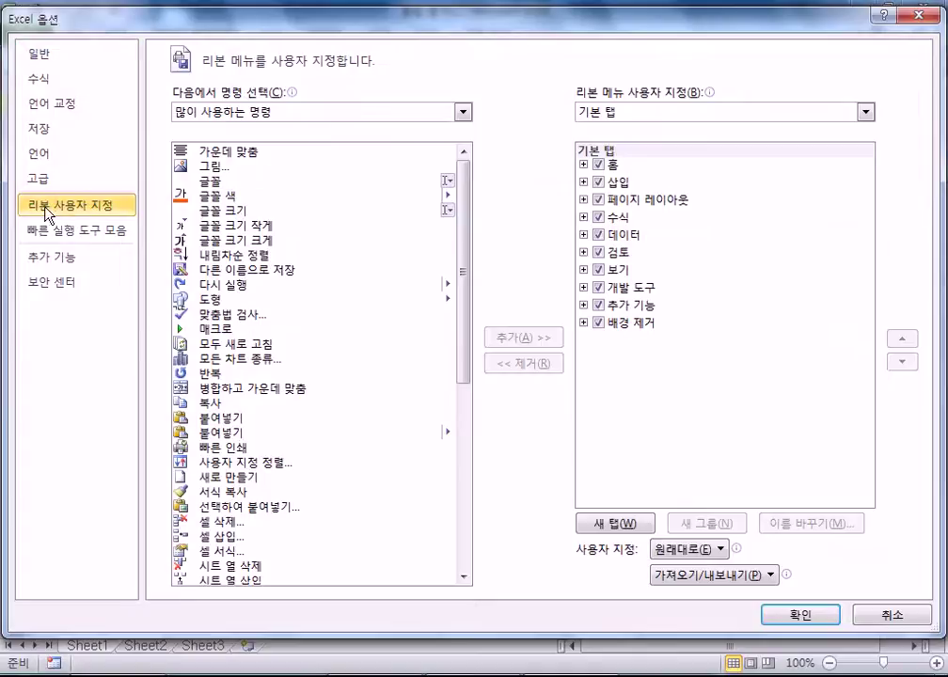
{"action": "left_click", "coordinate": [599, 289]}
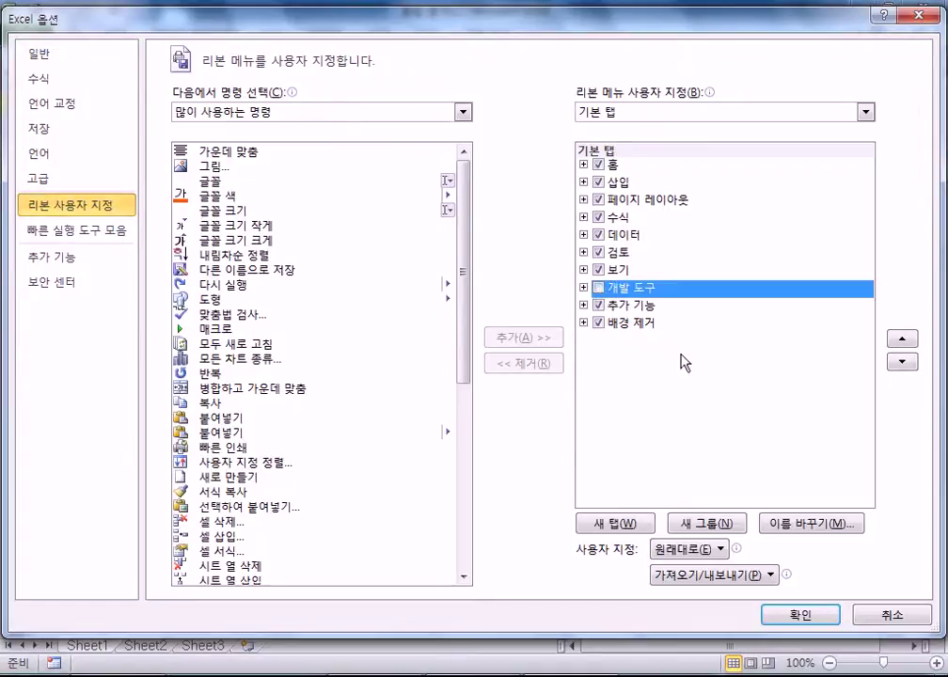
{"action": "left_click", "coordinate": [828, 615]}
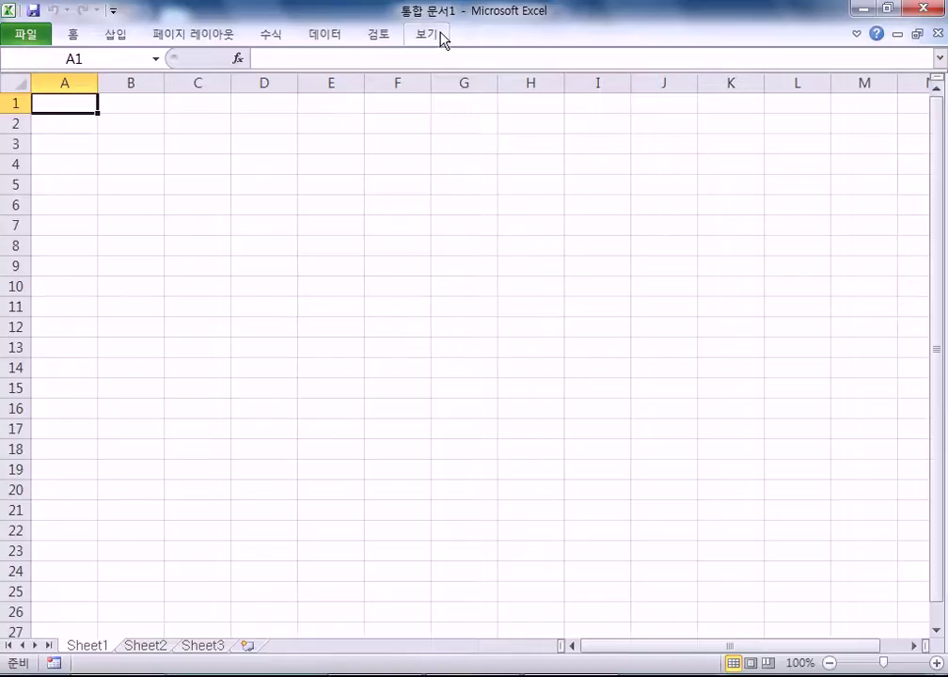
Step: Check 개발 도구 among the main tabs of the ribbon customization options to restore it, and display its commands
{"action": "left_click", "coordinate": [26, 37]}
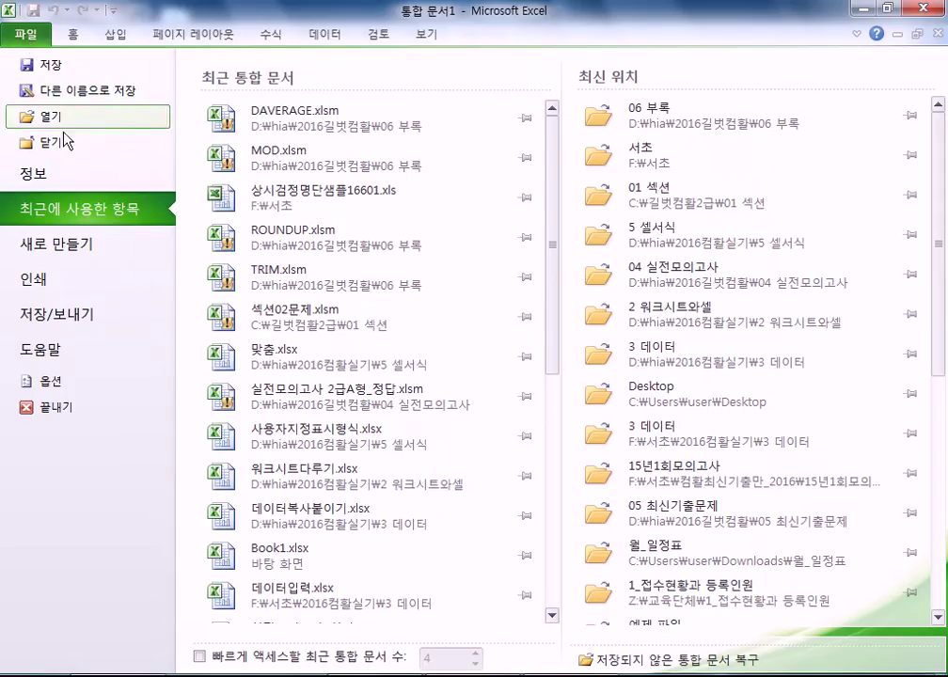
{"action": "left_click", "coordinate": [47, 384]}
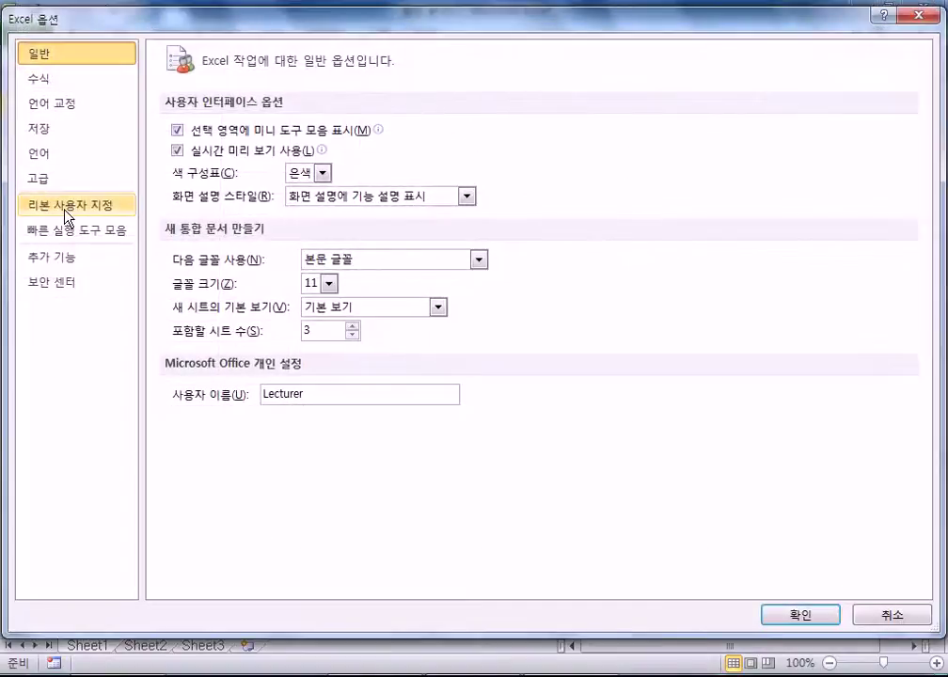
{"action": "left_click", "coordinate": [65, 212]}
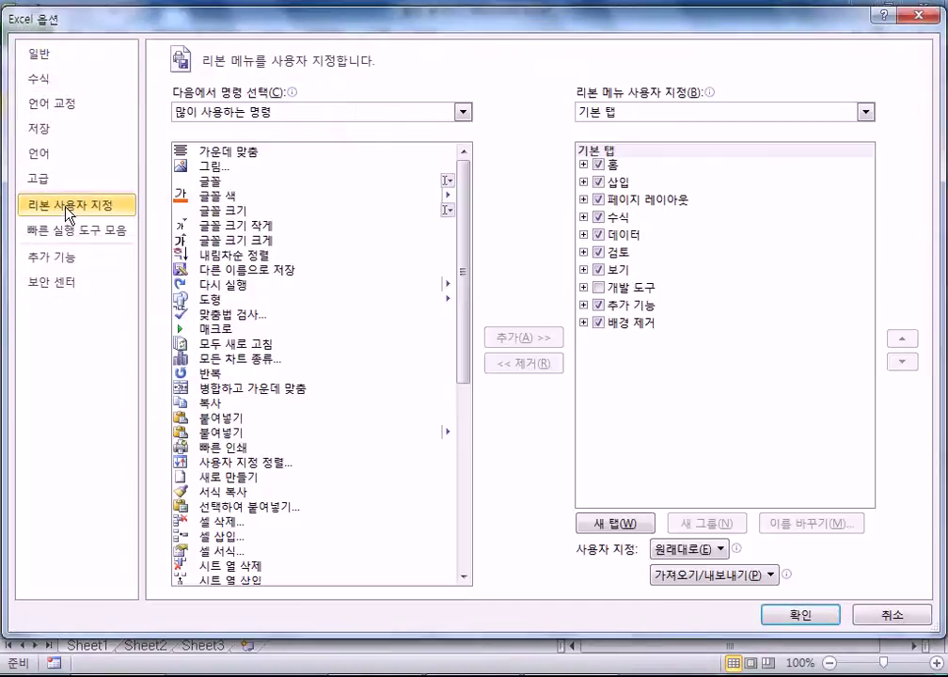
{"action": "left_click", "coordinate": [599, 288]}
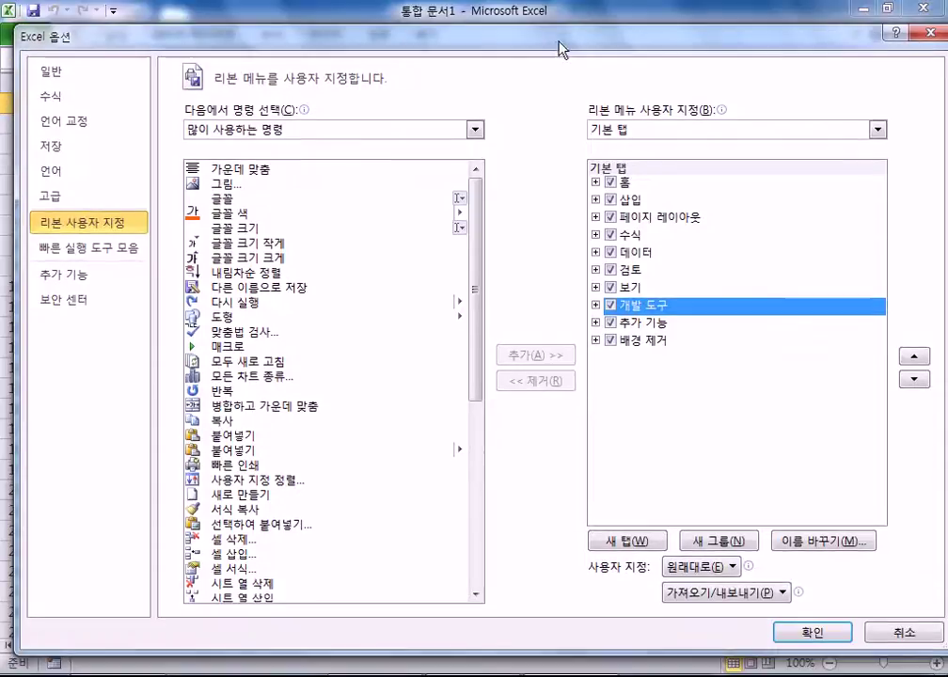
{"action": "left_click", "coordinate": [804, 634]}
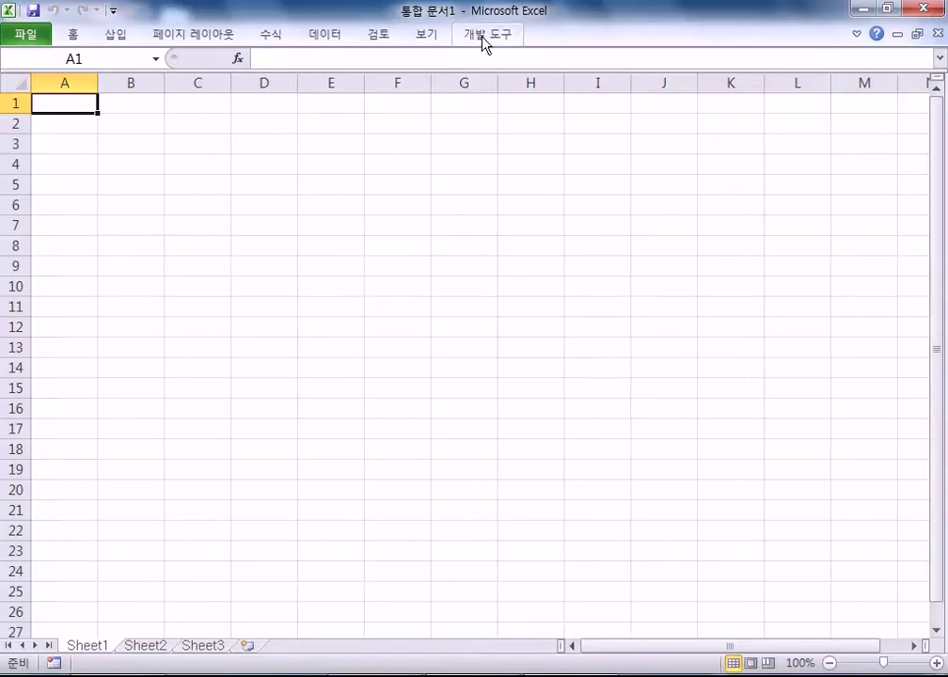
{"action": "double_click", "coordinate": [487, 34]}
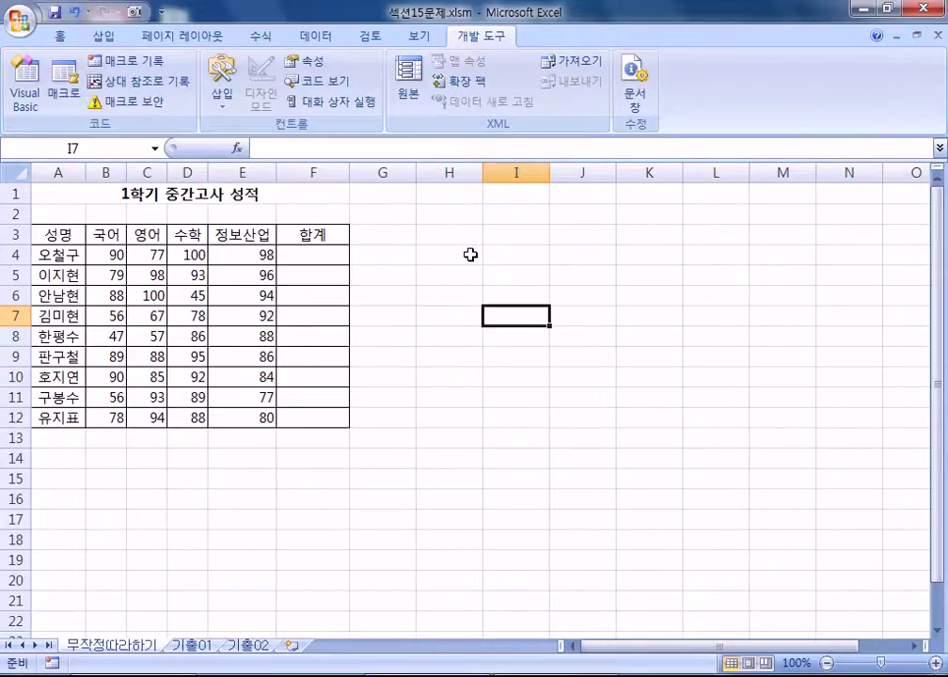
Step: Look over the gallery of drawing shapes and then the form controls that can be inserted for running macros
{"action": "left_click", "coordinate": [105, 37]}
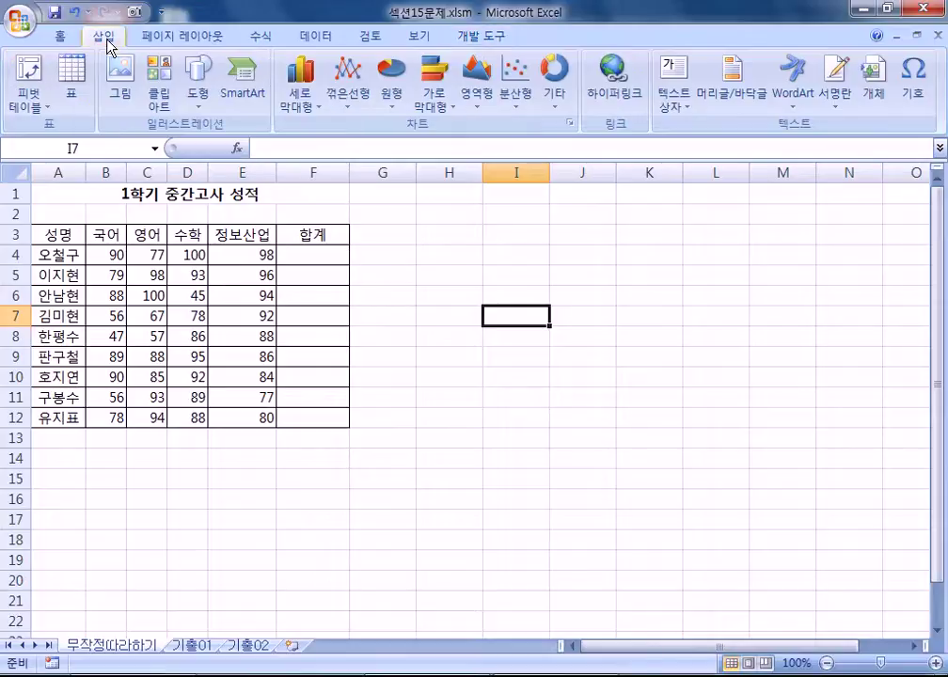
{"action": "left_click", "coordinate": [197, 94]}
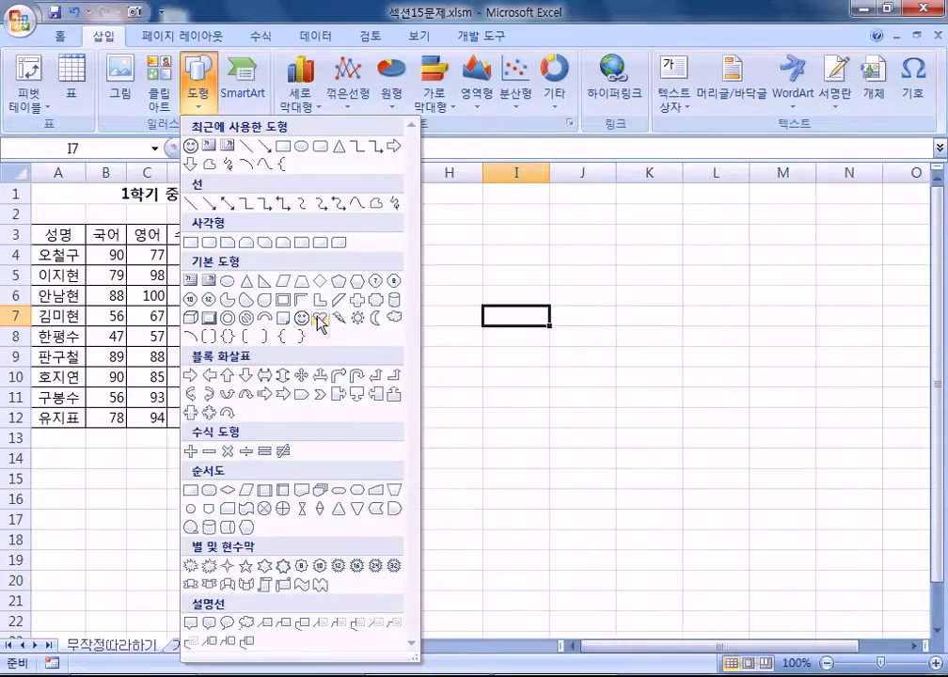
{"action": "left_click", "coordinate": [463, 39]}
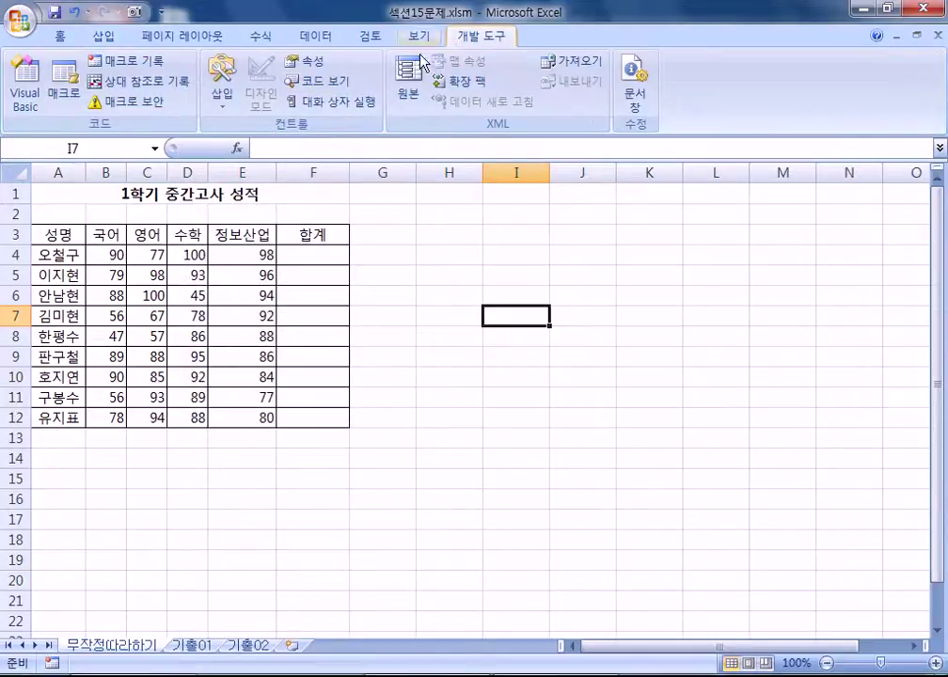
{"action": "left_click", "coordinate": [221, 107]}
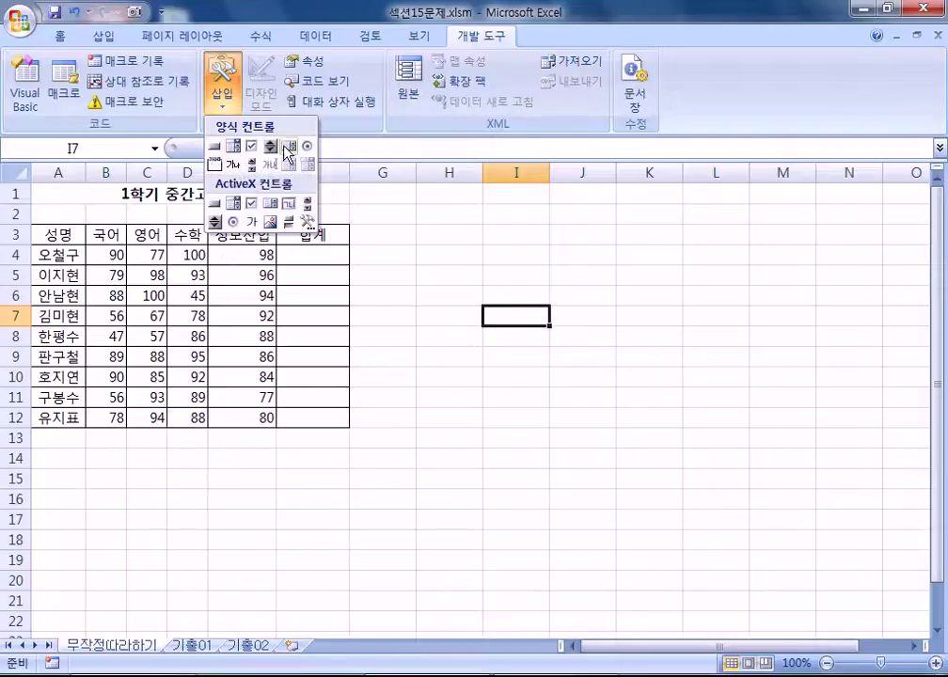
Step: Draw a form-control button across about H4:J8, accept the macro name 단추1_Click, and delete the button
{"action": "left_click", "coordinate": [216, 146]}
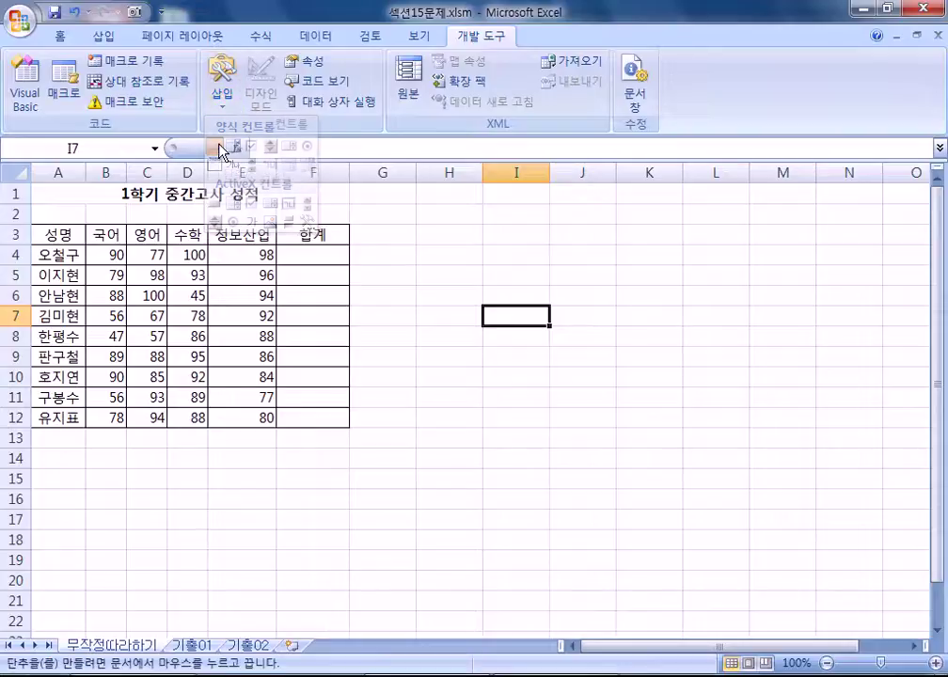
{"action": "left_click_drag", "start_coordinate": [458, 260], "coordinate": [601, 339]}
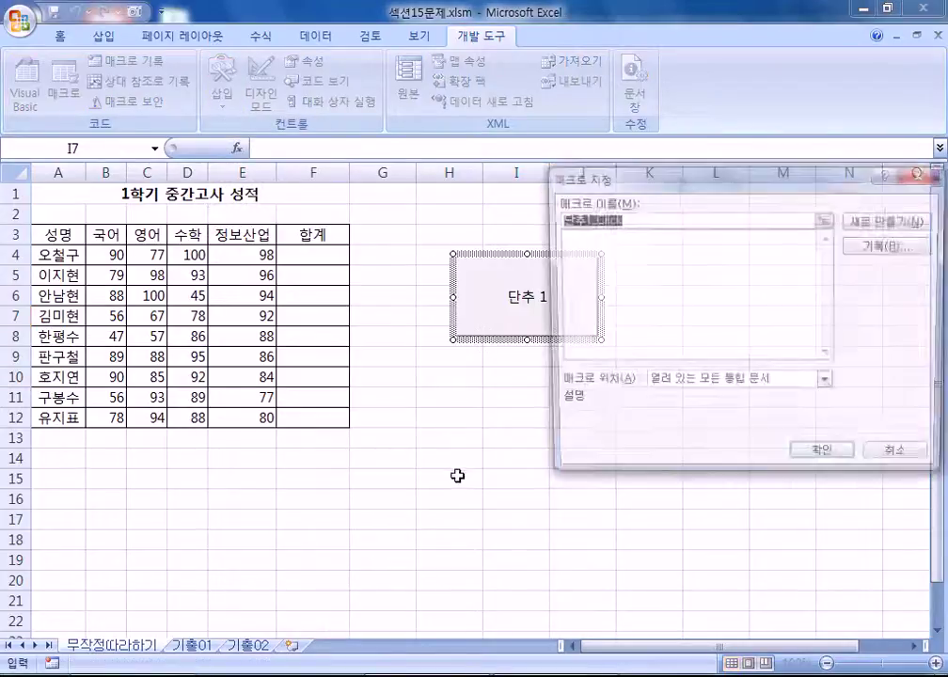
{"action": "left_click_drag", "start_coordinate": [827, 187], "coordinate": [749, 150]}
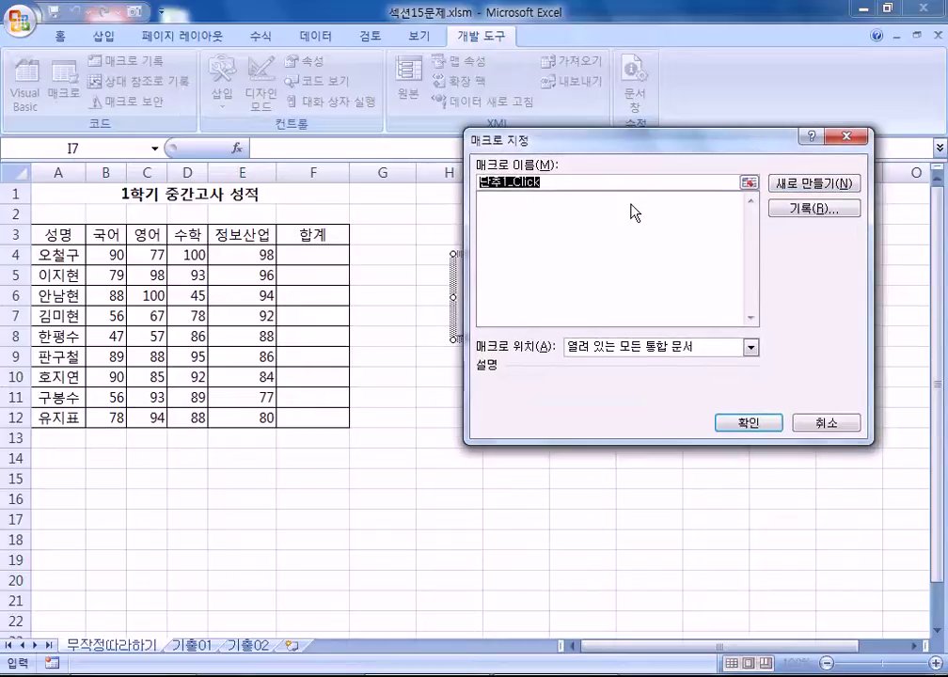
{"action": "left_click", "coordinate": [749, 423]}
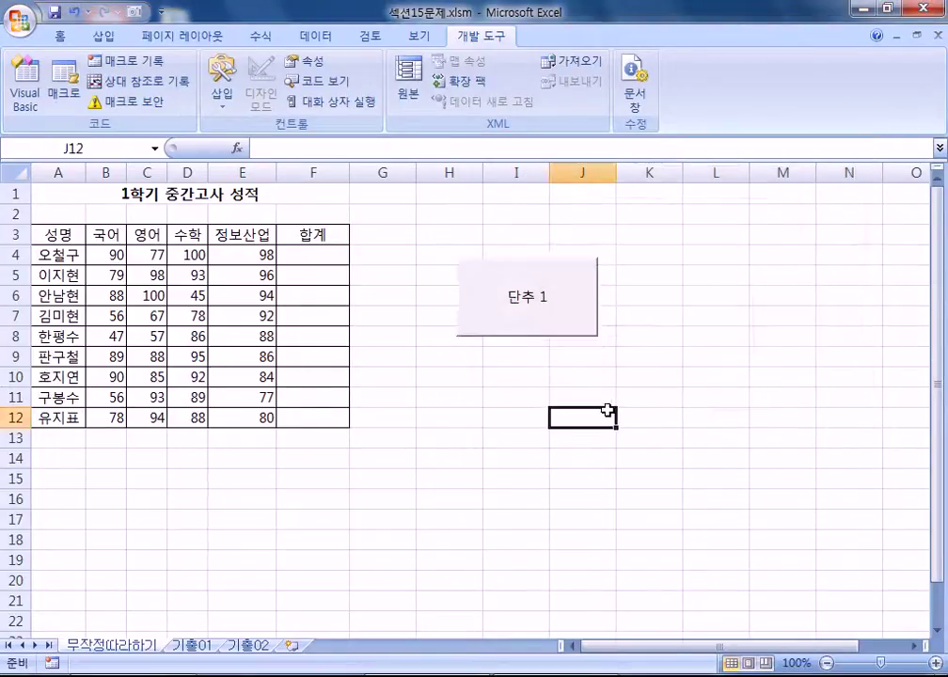
{"action": "key", "text": "Delete"}
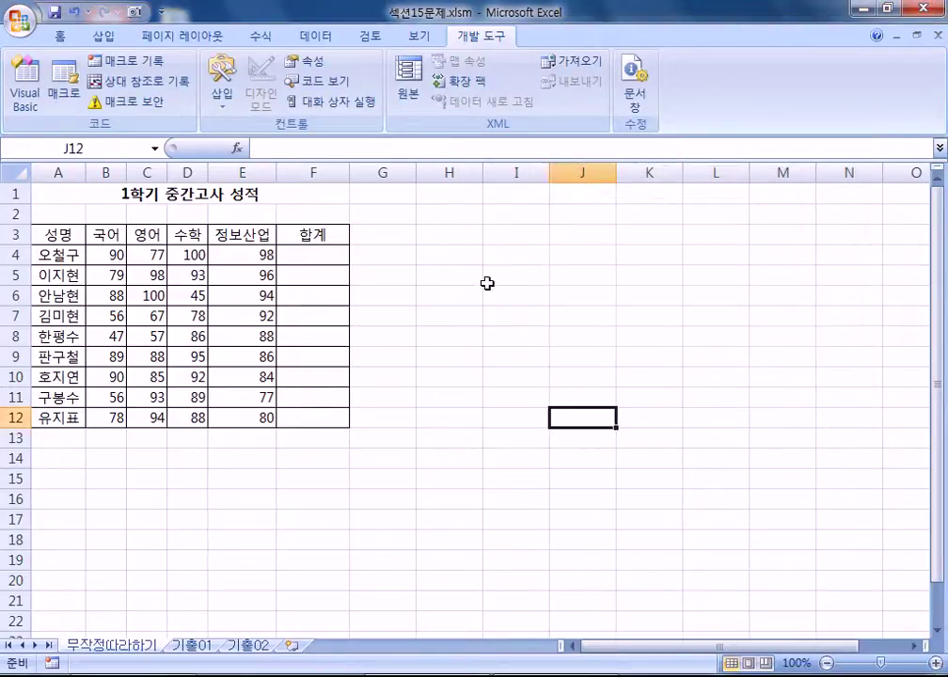
Step: Draw a rounded rectangle about 3.57 cm wide and 2.54 cm high over I6:J10 and label it 합계
{"action": "left_click", "coordinate": [103, 38]}
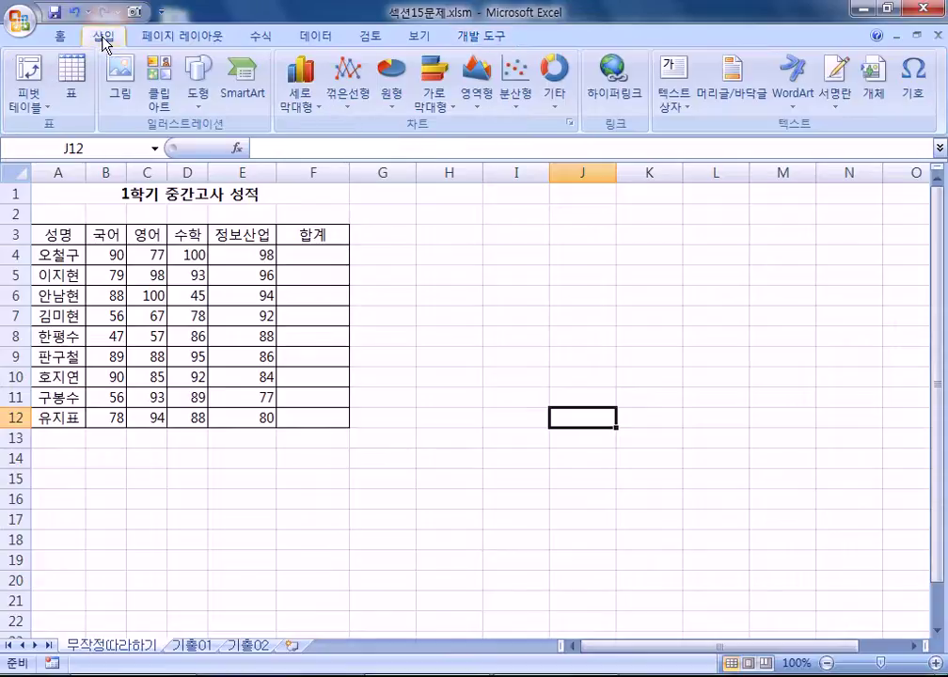
{"action": "left_click", "coordinate": [203, 95]}
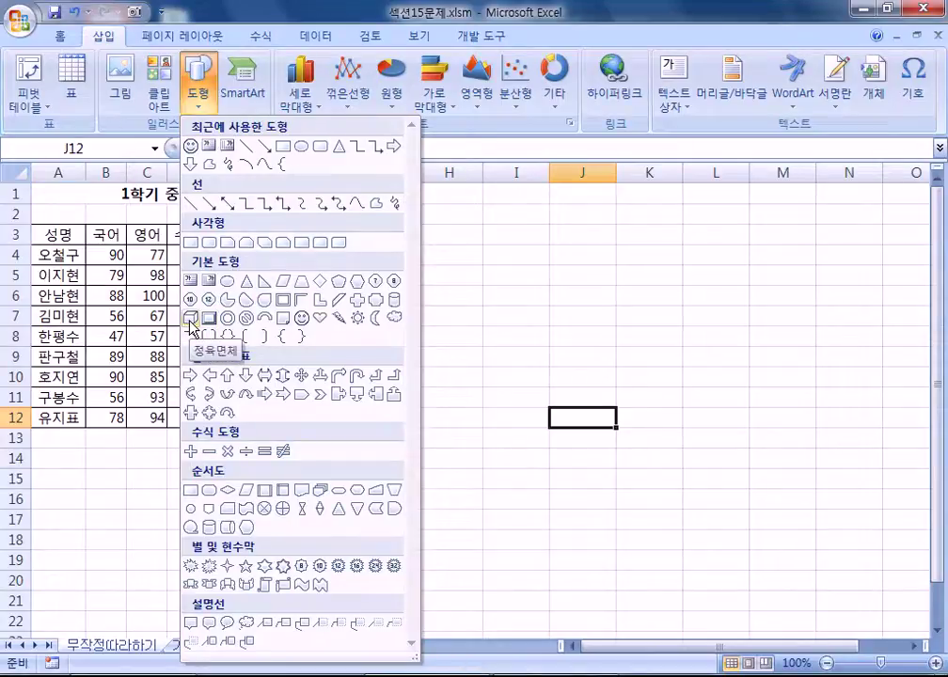
{"action": "left_click", "coordinate": [209, 247]}
{"action": "left_click_drag", "start_coordinate": [498, 293], "coordinate": [623, 382]}
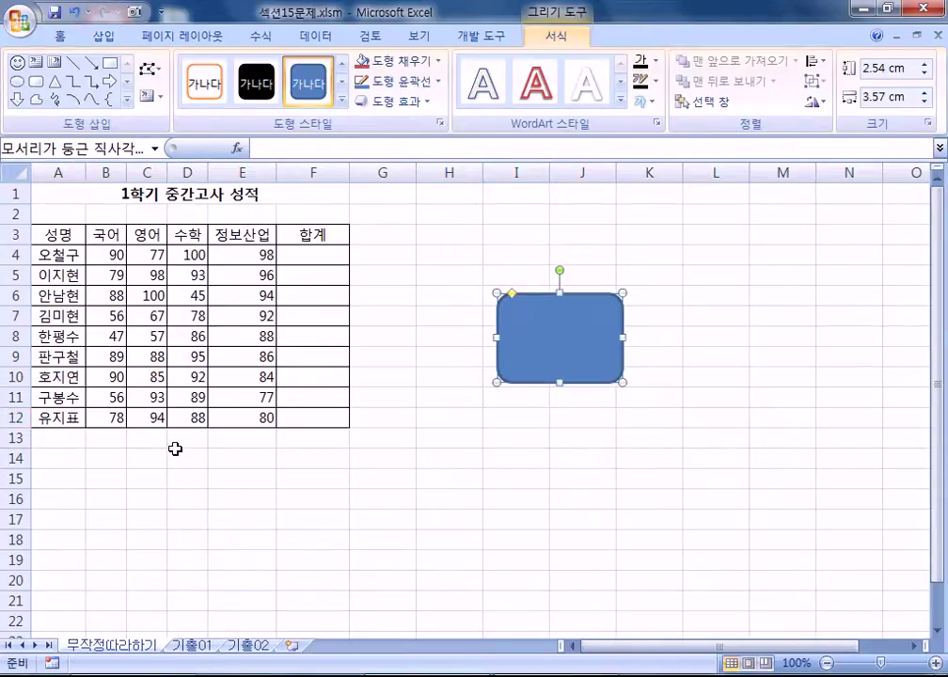
{"action": "type", "text": "GKQ합ㄱ"}
{"action": "key", "text": "Right"}
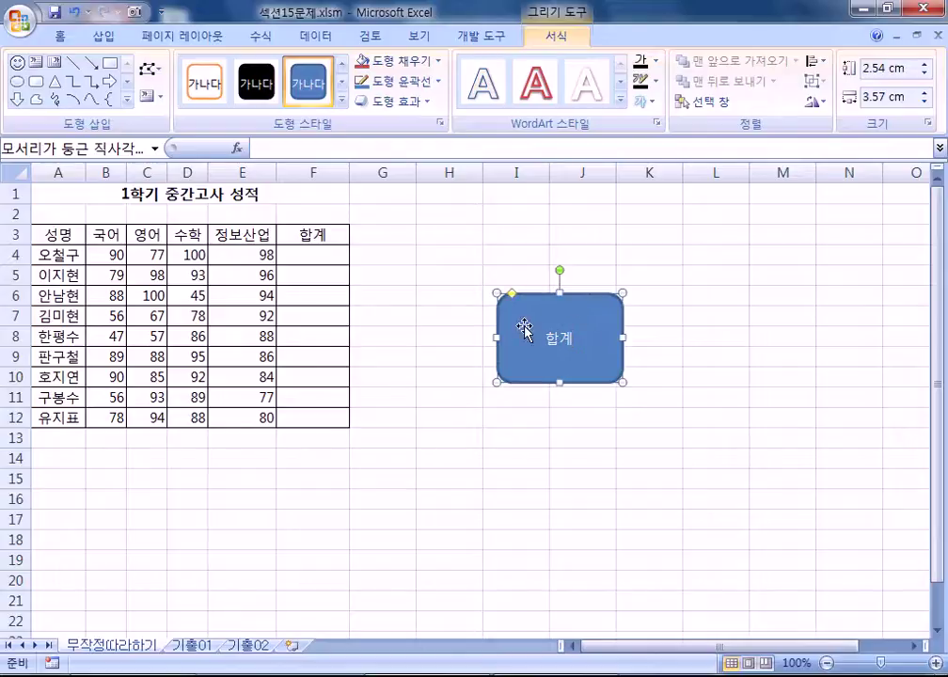
{"action": "left_click", "coordinate": [706, 291]}
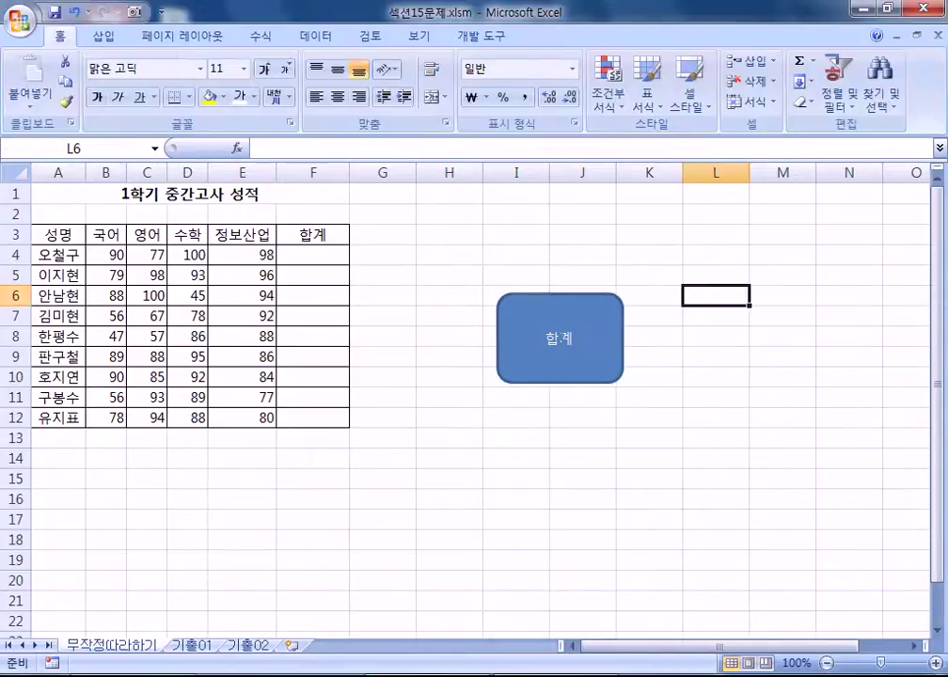
Step: Delete the rounded rectangle labelled 합계 from the sheet
{"action": "left_click", "coordinate": [567, 339]}
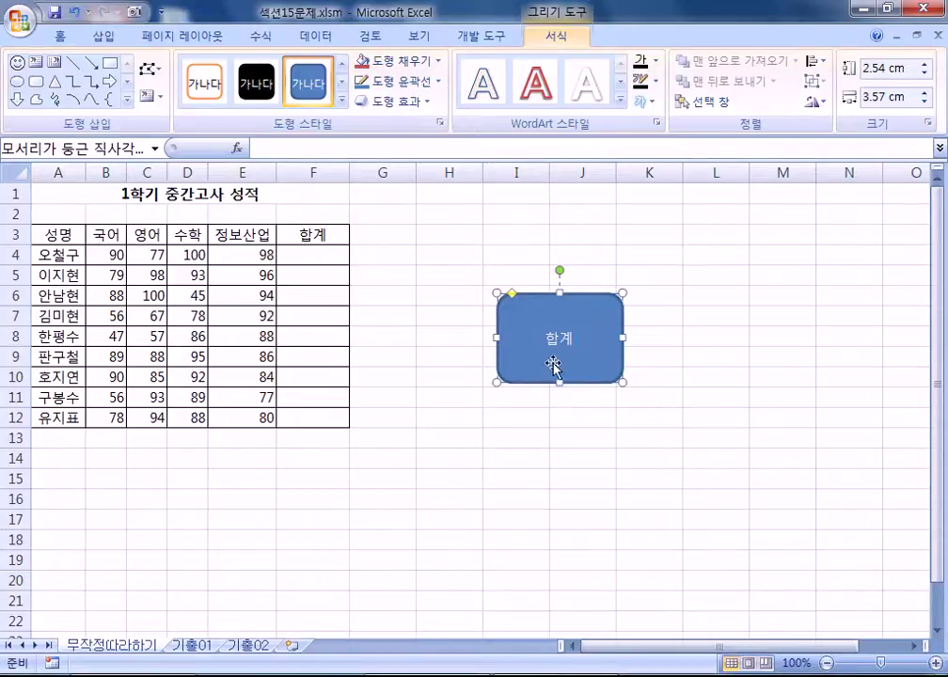
{"action": "left_click", "coordinate": [723, 274]}
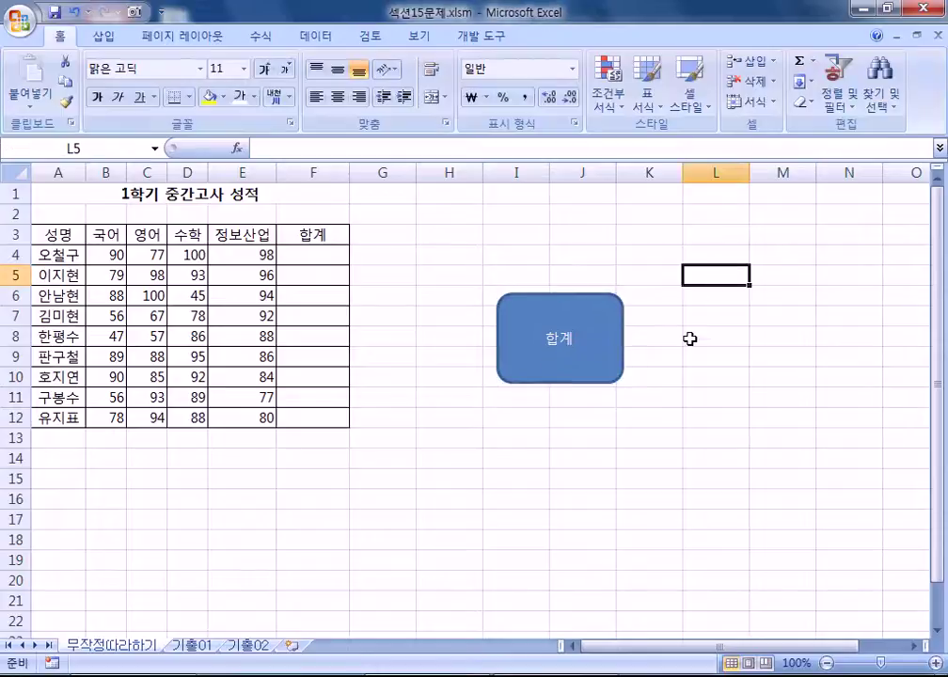
{"action": "left_click", "coordinate": [577, 372]}
{"action": "key", "text": "Delete"}
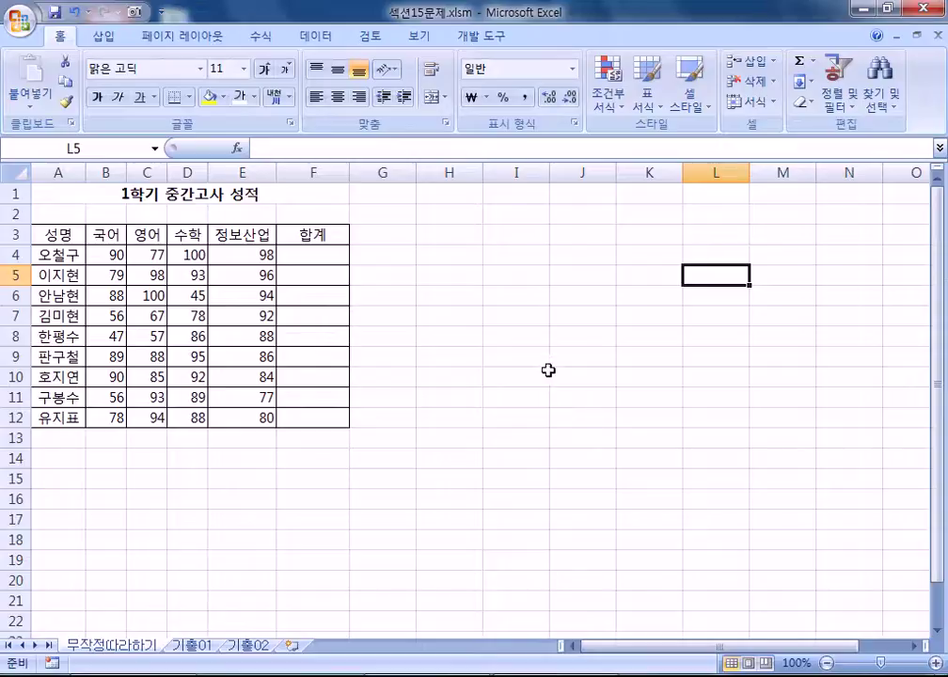
{"action": "left_click_drag", "start_coordinate": [496, 252], "coordinate": [574, 278]}
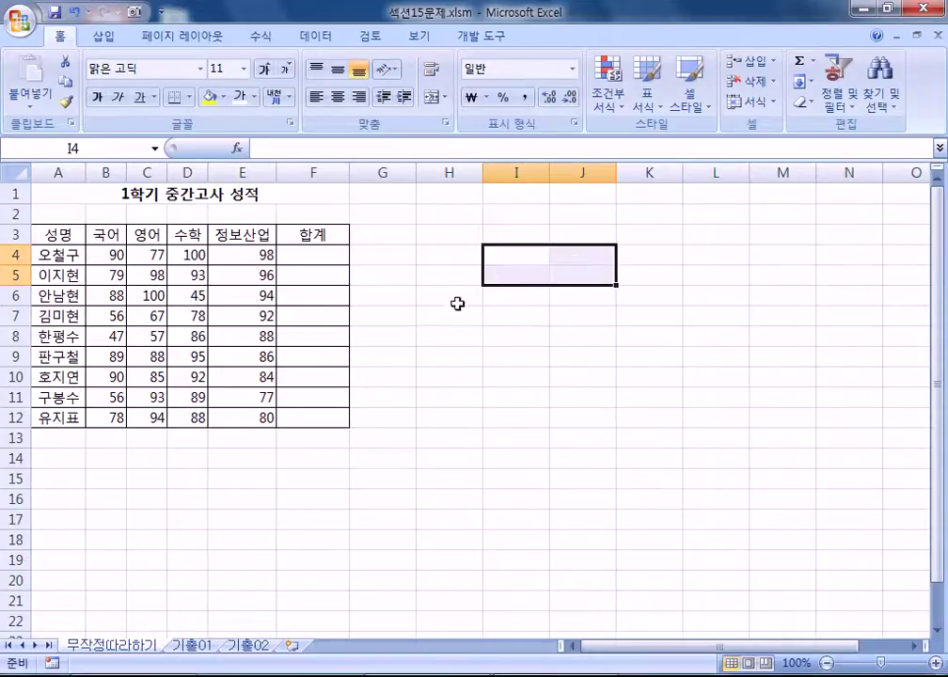
{"action": "left_click_drag", "start_coordinate": [444, 280], "coordinate": [465, 306]}
{"action": "left_click", "coordinate": [568, 396]}
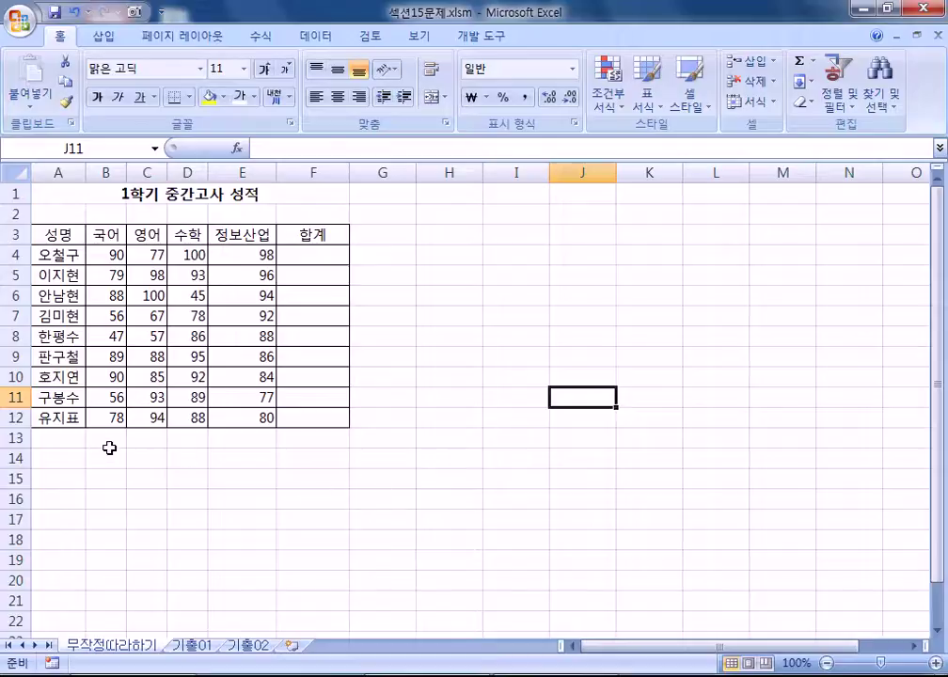
{"action": "left_click_drag", "start_coordinate": [143, 456], "coordinate": [188, 481]}
{"action": "left_click", "coordinate": [190, 481]}
{"action": "left_click", "coordinate": [161, 460]}
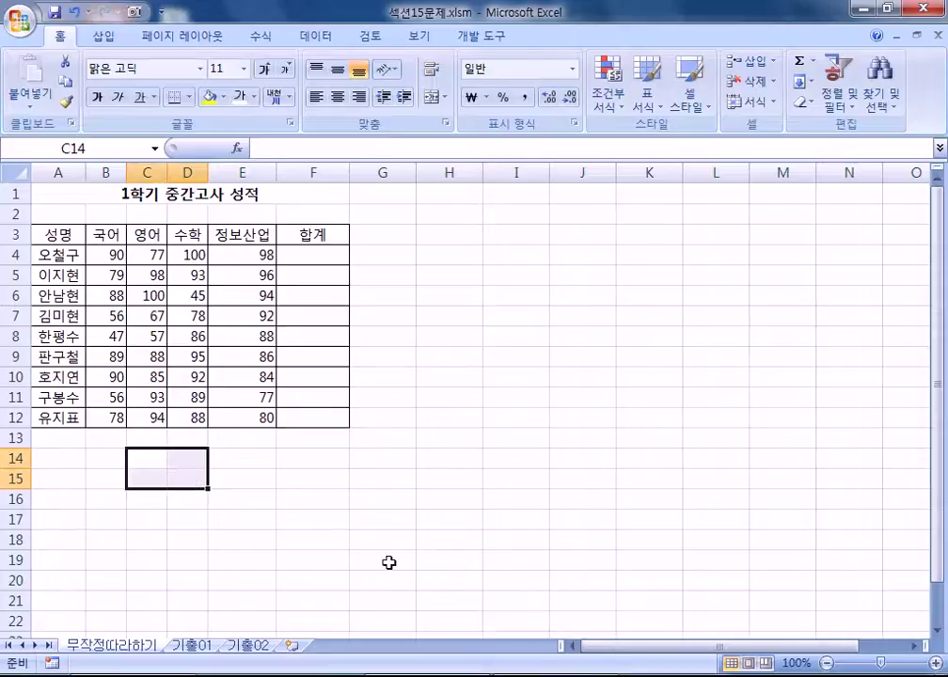
{"action": "scroll", "coordinate": [144, 396], "scroll_direction": "down", "scroll_amount": 1}
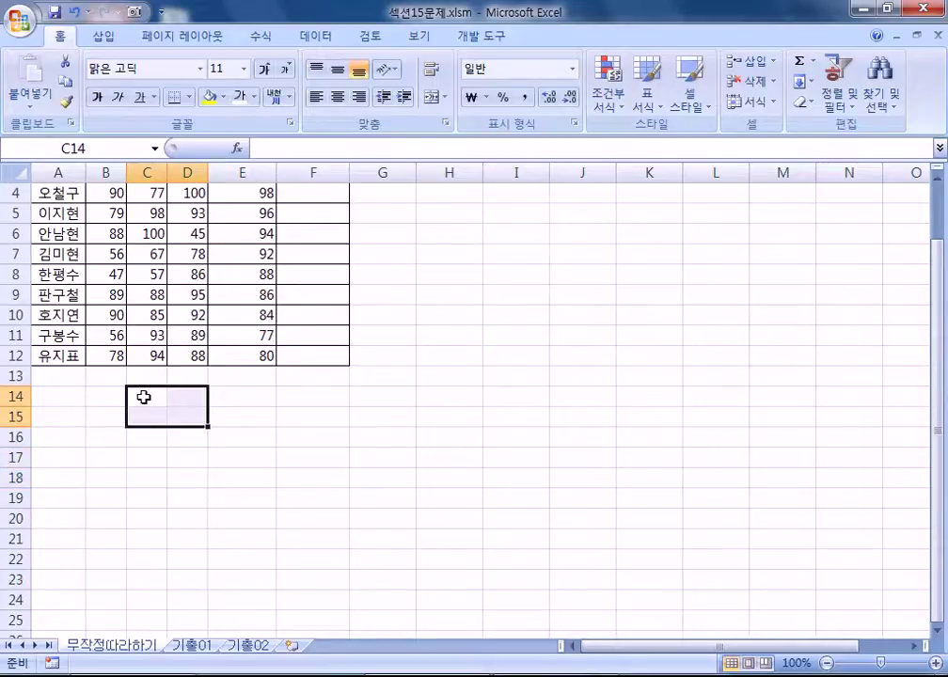
{"action": "left_click_drag", "start_coordinate": [143, 396], "coordinate": [184, 414]}
{"action": "left_click", "coordinate": [428, 454]}
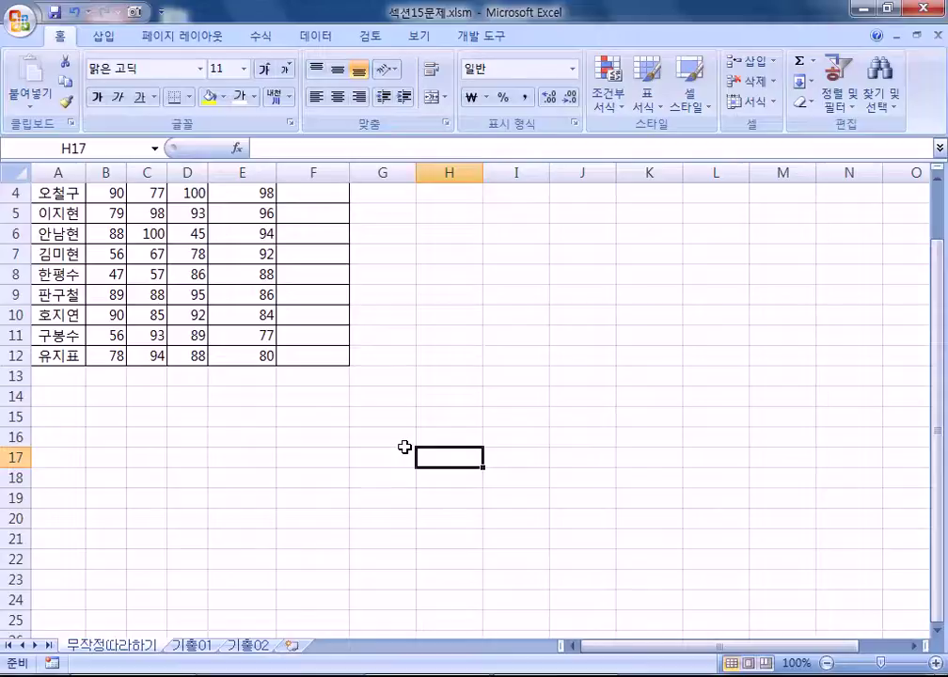
Step: Draw a rounded rectangle about 2.33 cm wide and 1.16 cm high that exactly covers C14:D15
{"action": "left_click_drag", "start_coordinate": [142, 396], "coordinate": [171, 420]}
{"action": "left_click", "coordinate": [96, 36]}
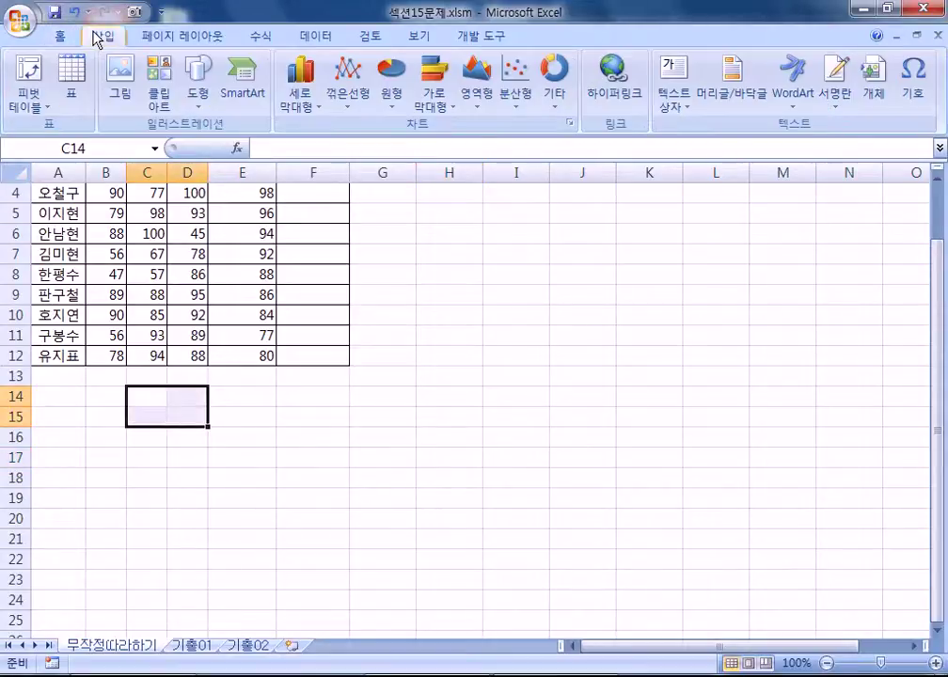
{"action": "left_click", "coordinate": [199, 94]}
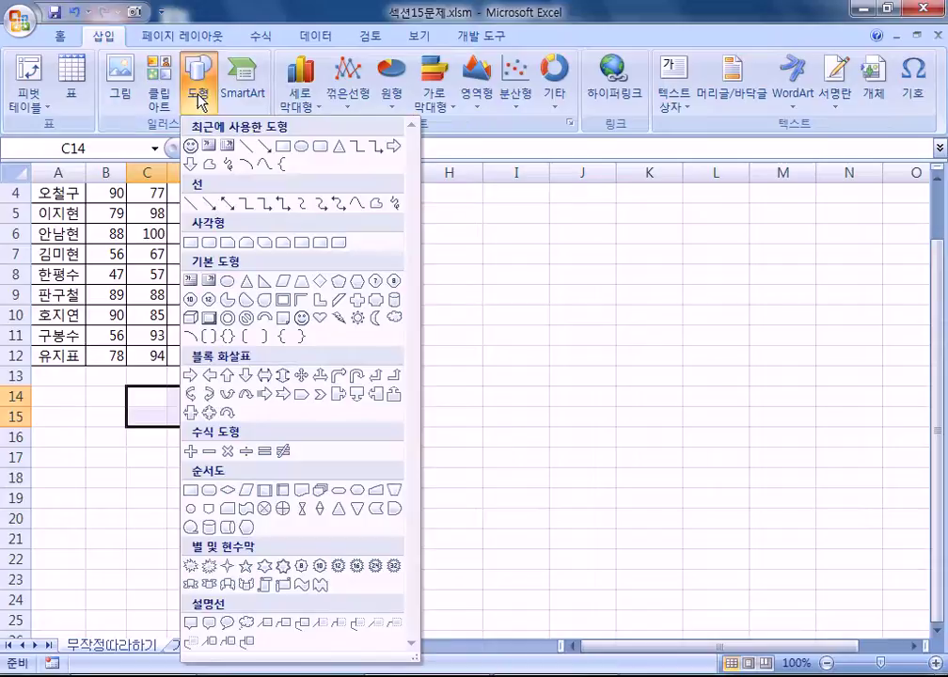
{"action": "left_click", "coordinate": [210, 243]}
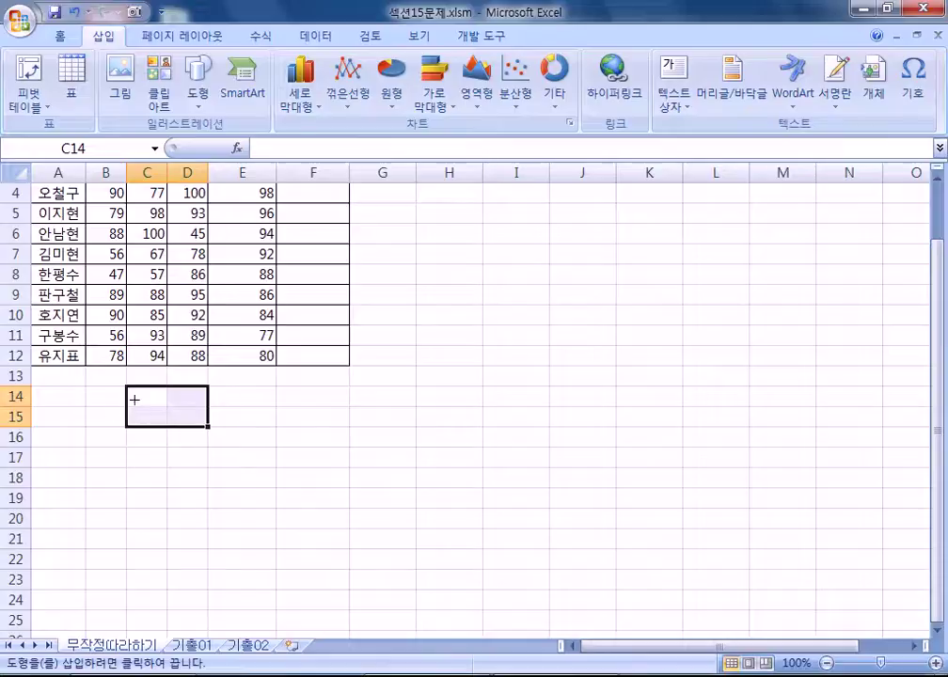
{"action": "left_click_drag", "start_coordinate": [130, 384], "coordinate": [207, 426]}
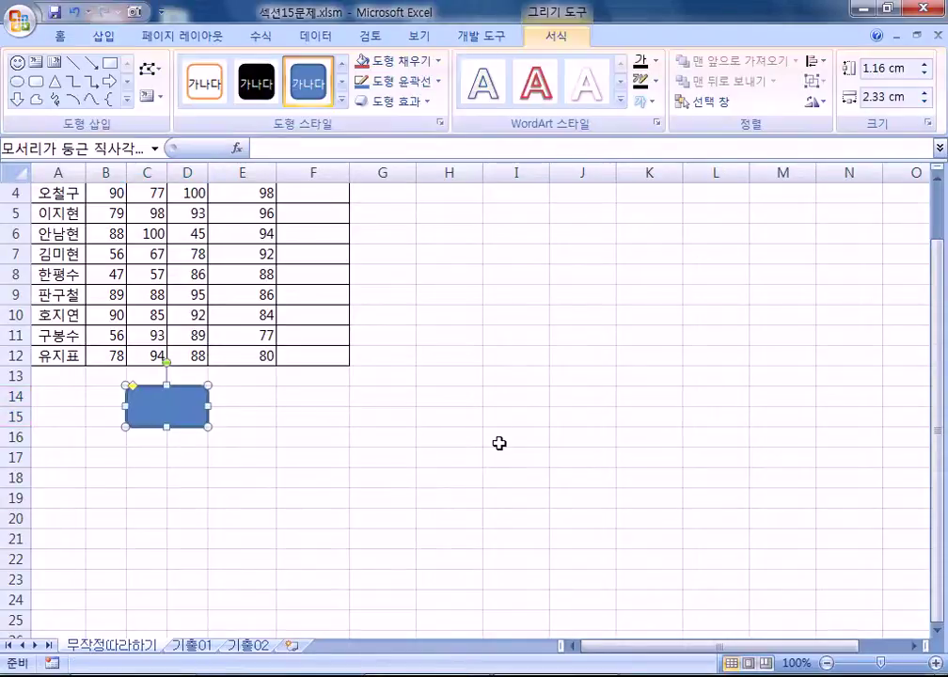
{"action": "left_click", "coordinate": [474, 354]}
{"action": "scroll", "coordinate": [442, 414], "scroll_direction": "up", "scroll_amount": 1}
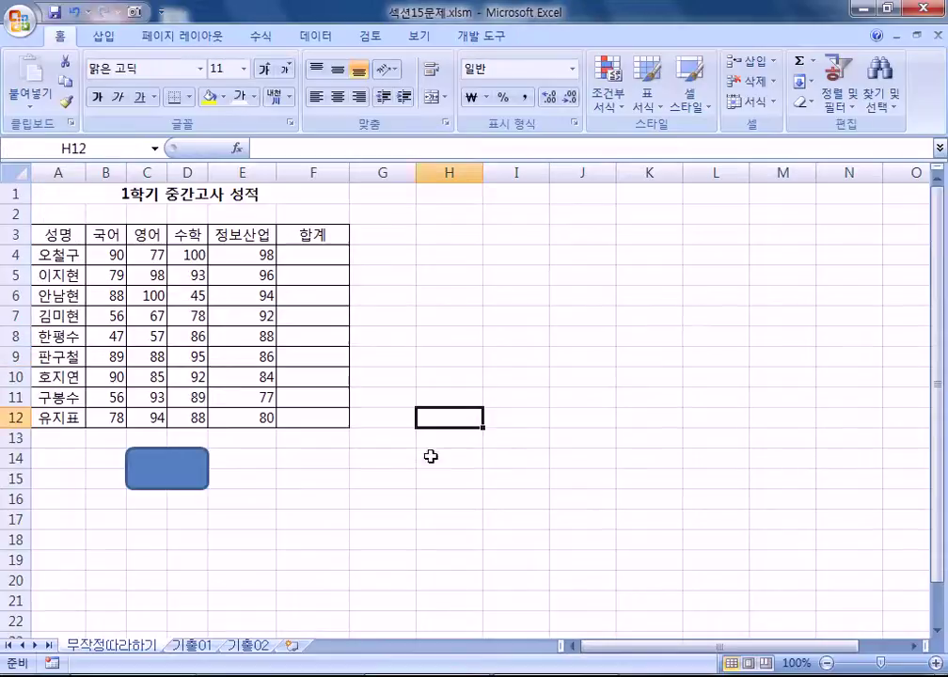
Step: Draw a rounded rectangle about 1.93 cm wide and 1.59 cm high near H3:I5 and move it to around J13:K15
{"action": "left_click", "coordinate": [104, 36]}
{"action": "left_click", "coordinate": [203, 94]}
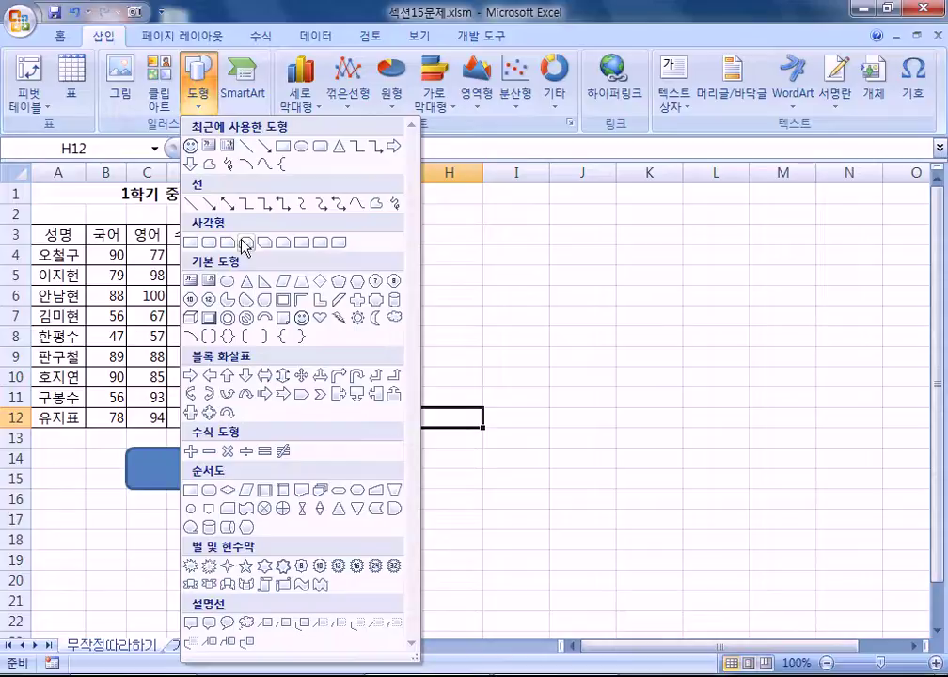
{"action": "left_click", "coordinate": [206, 244]}
{"action": "left_click_drag", "start_coordinate": [458, 229], "coordinate": [526, 285]}
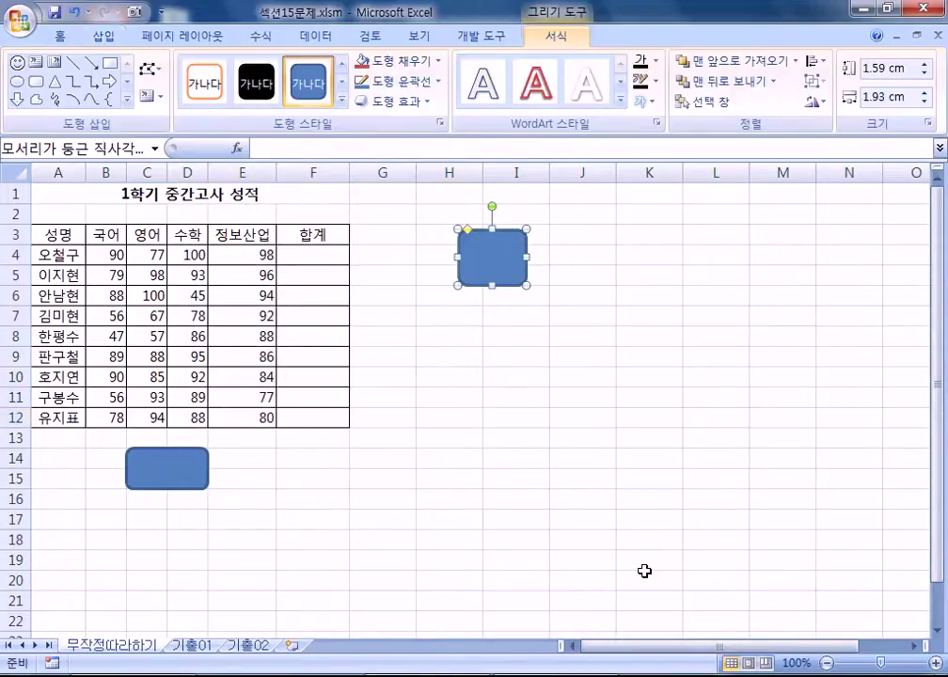
{"action": "left_click_drag", "start_coordinate": [486, 254], "coordinate": [620, 456]}
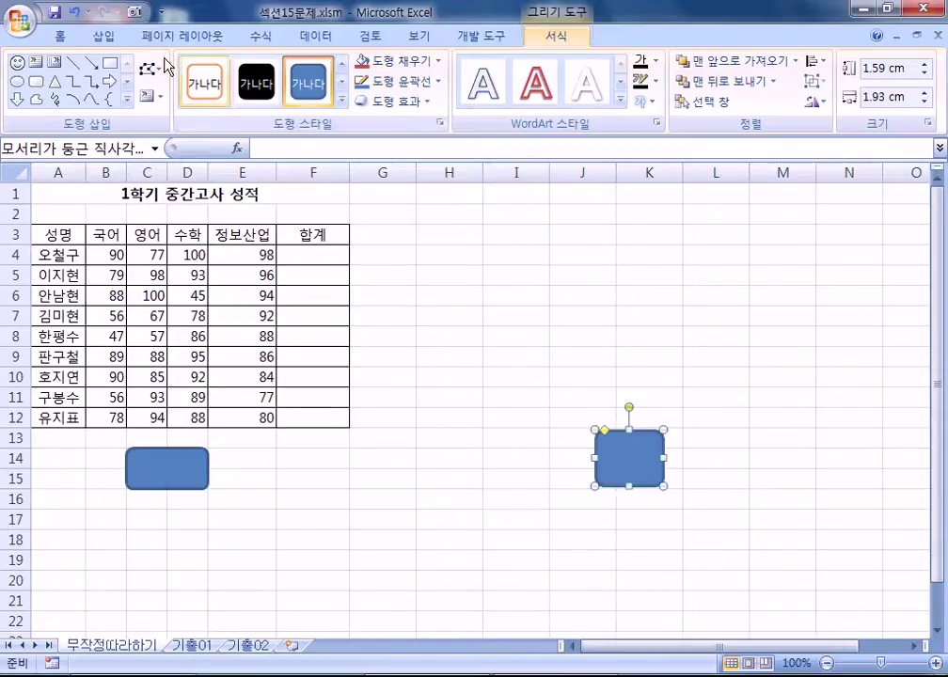
Step: Draw another rounded rectangle about 3.81 cm wide and 2.33 cm high, aligned to the cell edges of H3:I6
{"action": "left_click", "coordinate": [103, 36]}
{"action": "left_click", "coordinate": [198, 86]}
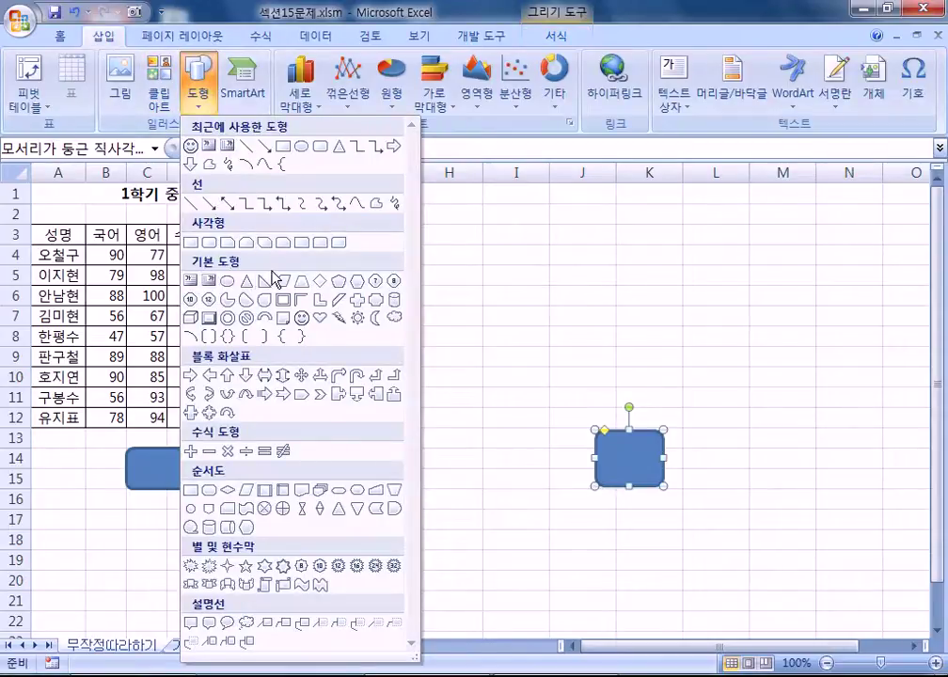
{"action": "left_click", "coordinate": [237, 244]}
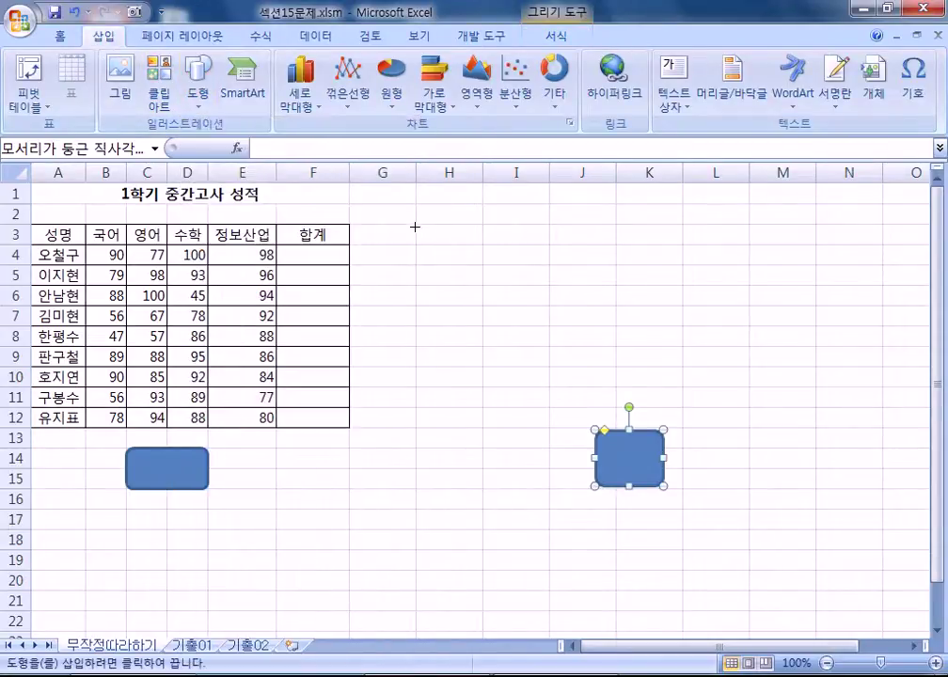
{"action": "mouse_move", "coordinate": [415, 226]}
{"action": "left_mouse_down"}
{"action": "mouse_move", "coordinate": [478, 229]}
{"action": "mouse_move", "coordinate": [478, 245]}
{"action": "mouse_move", "coordinate": [530, 242]}
{"action": "mouse_move", "coordinate": [521, 284]}
{"action": "mouse_move", "coordinate": [475, 306]}
{"action": "mouse_move", "coordinate": [474, 266]}
{"action": "mouse_move", "coordinate": [528, 266]}
{"action": "mouse_move", "coordinate": [530, 302]}
{"action": "left_mouse_up"}
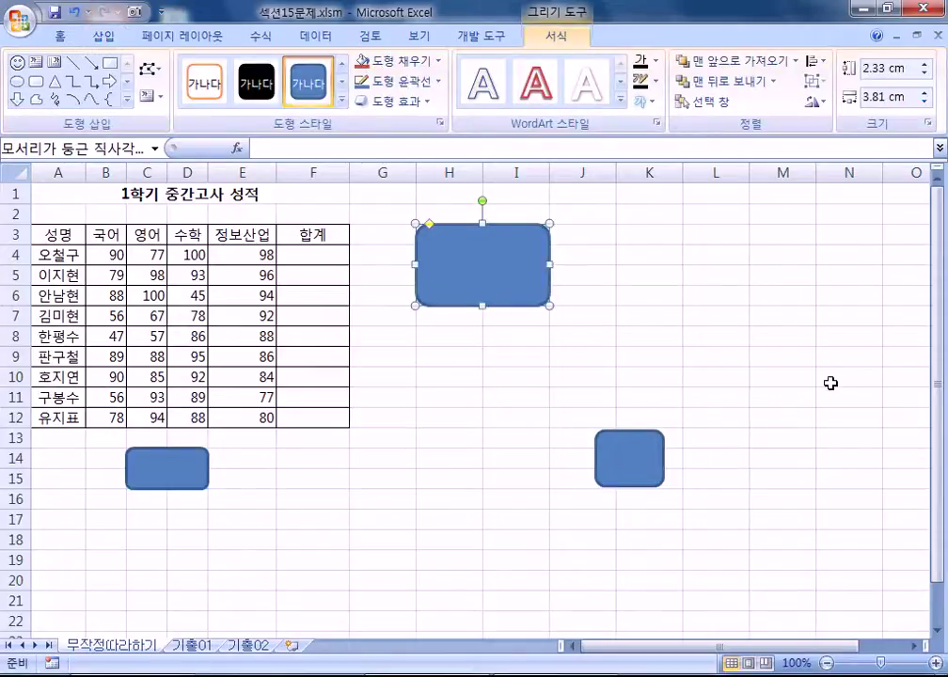
Step: Delete the rounded rectangles at H3:I6 and C14:D15, and move the remaining one so it aligns with the corner of cell H3
{"action": "left_click_drag", "start_coordinate": [448, 285], "coordinate": [169, 530]}
{"action": "key", "text": "Delete"}
{"action": "left_click", "coordinate": [169, 472]}
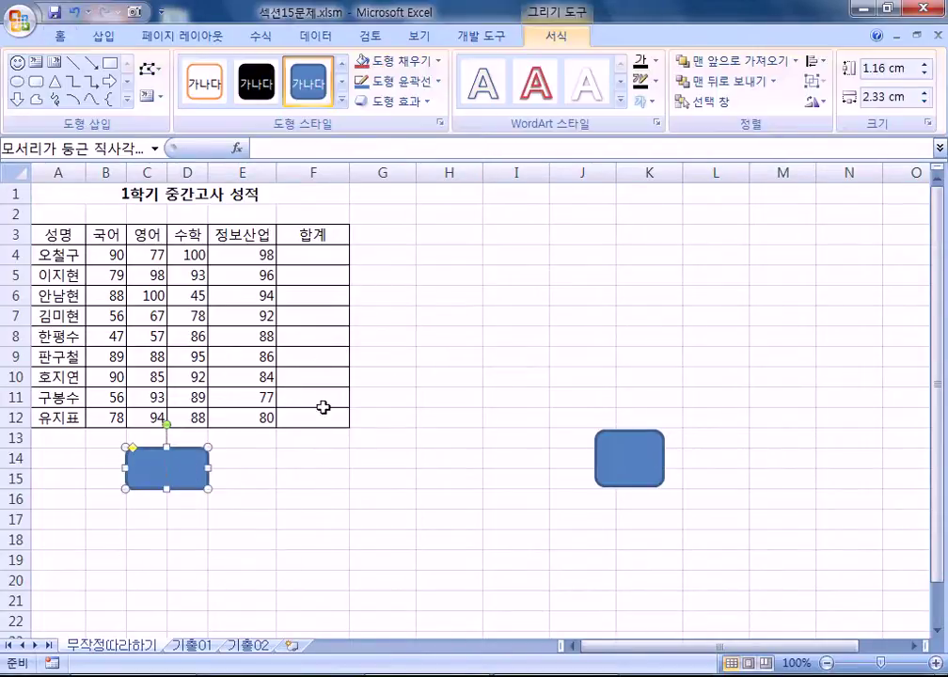
{"action": "key", "text": "Delete"}
{"action": "mouse_move", "coordinate": [628, 458]}
{"action": "left_mouse_down"}
{"action": "mouse_move", "coordinate": [607, 398]}
{"action": "mouse_move", "coordinate": [486, 274]}
{"action": "mouse_move", "coordinate": [432, 238]}
{"action": "left_mouse_up"}
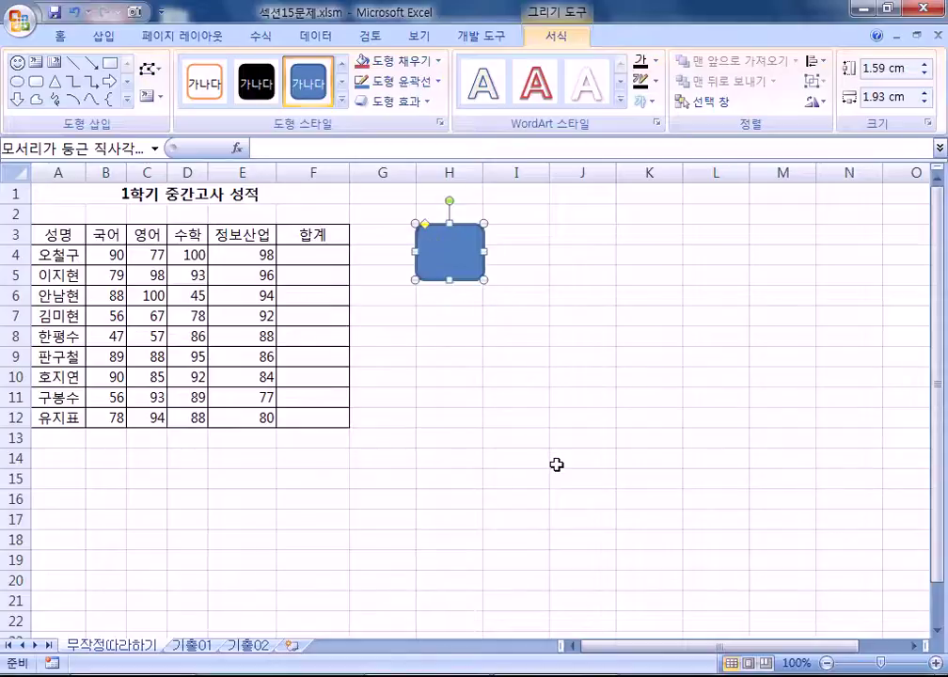
Step: Fit the rounded rectangle to H3:I5 at about 3.81 × 1.75 cm, and refit it to C14:D15 at about 2.33 × 1.16 cm
{"action": "left_click_drag", "start_coordinate": [461, 252], "coordinate": [438, 226]}
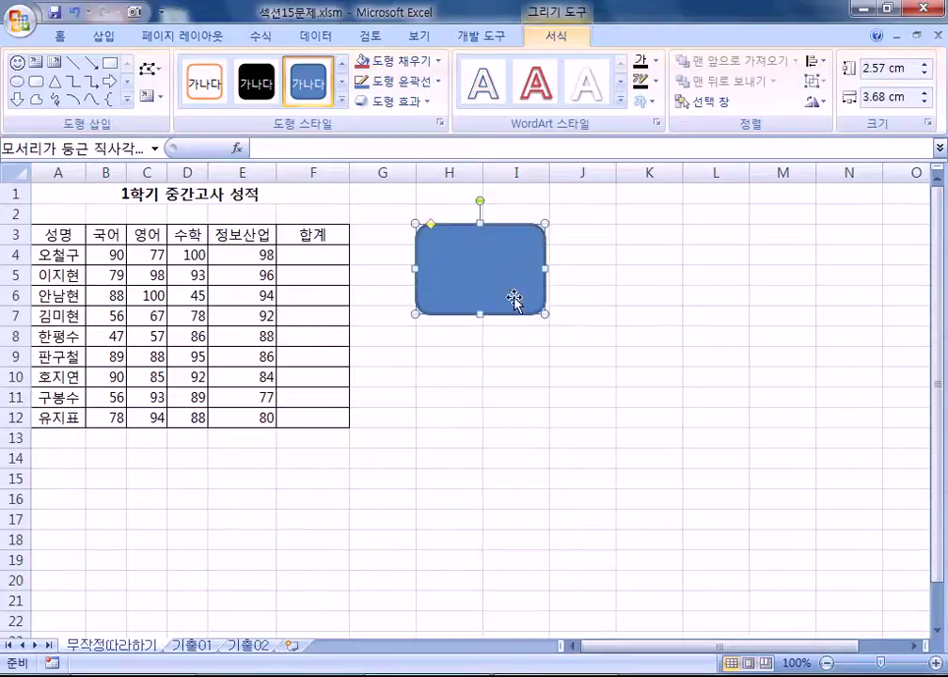
{"action": "left_click_drag", "start_coordinate": [544, 314], "coordinate": [549, 284]}
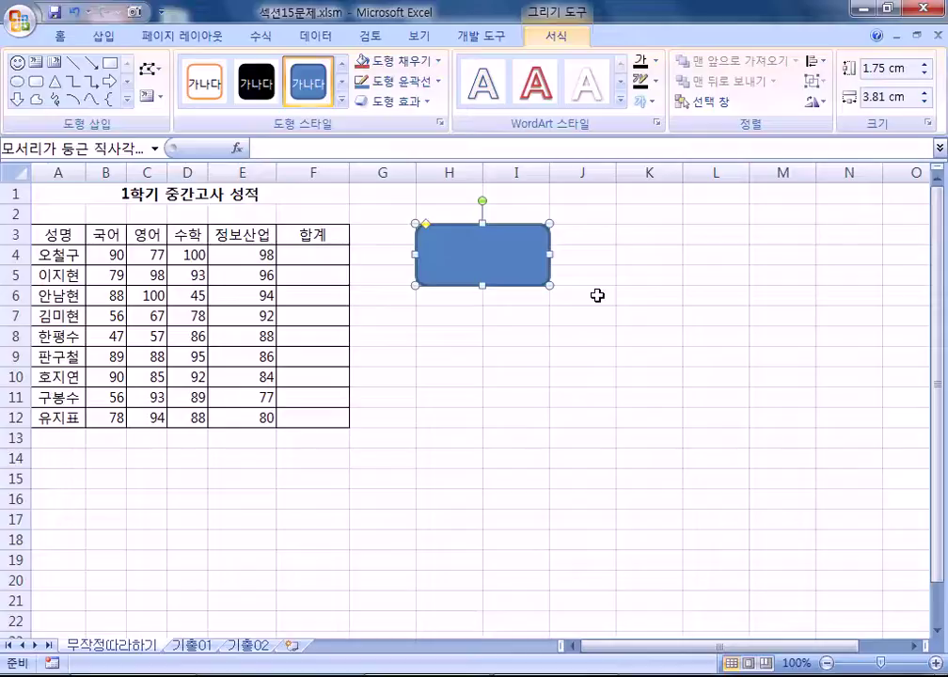
{"action": "left_click_drag", "start_coordinate": [415, 223], "coordinate": [125, 447]}
{"action": "left_click_drag", "start_coordinate": [250, 485], "coordinate": [208, 488]}
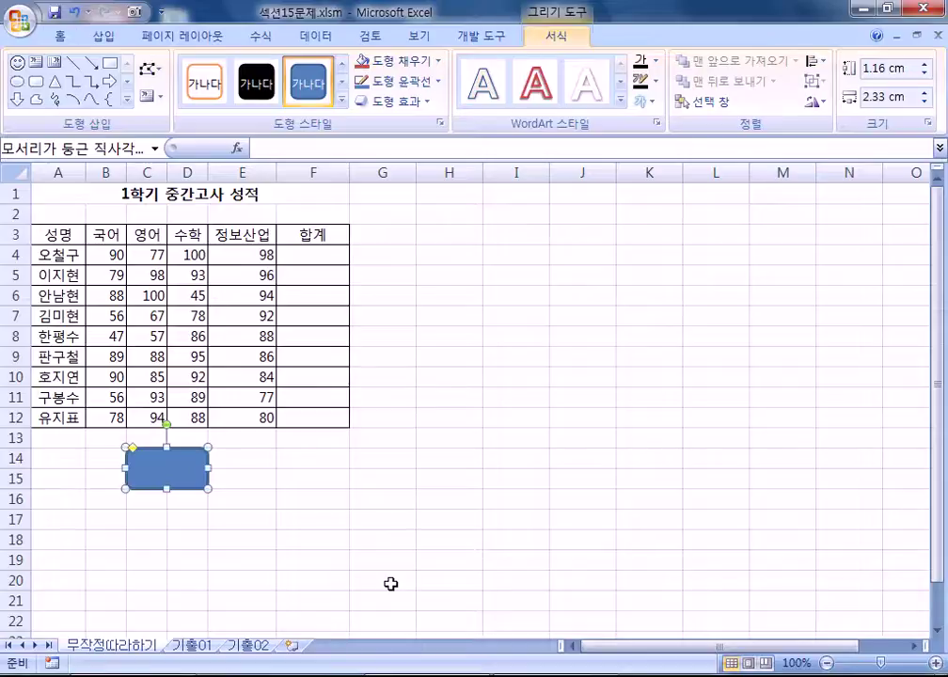
Step: Delete the rounded rectangle and insert a form control button that exactly covers C14:D15
{"action": "key", "text": "Delete"}
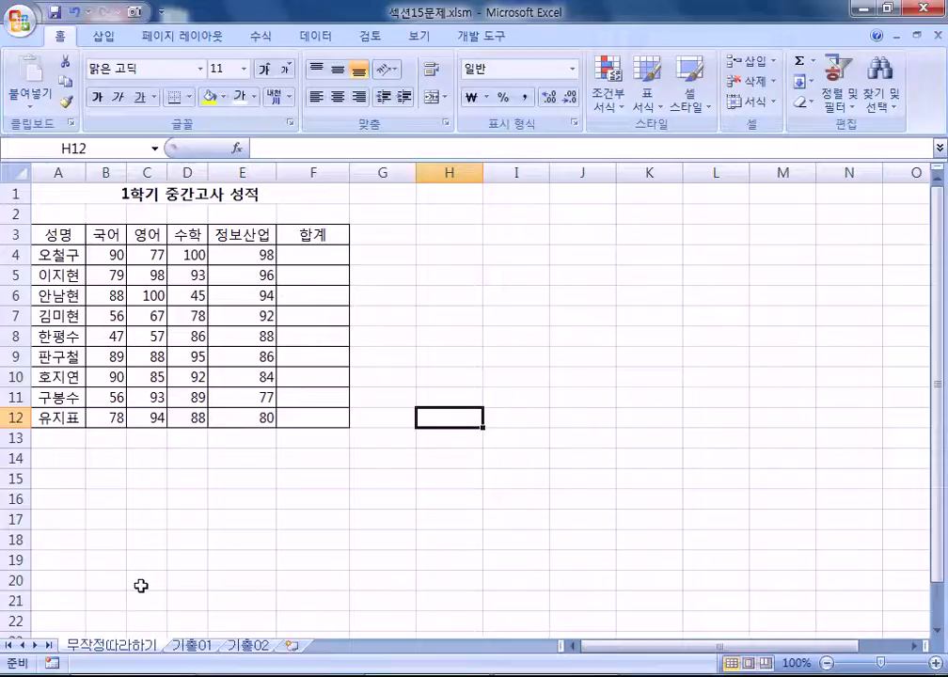
{"action": "left_click_drag", "start_coordinate": [143, 458], "coordinate": [176, 479]}
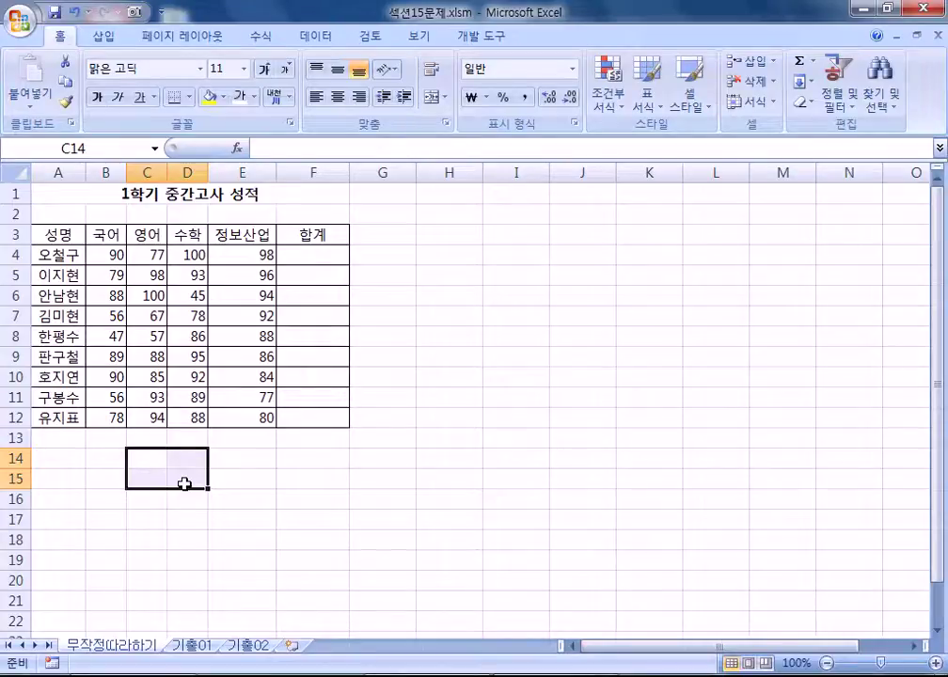
{"action": "left_click", "coordinate": [493, 38]}
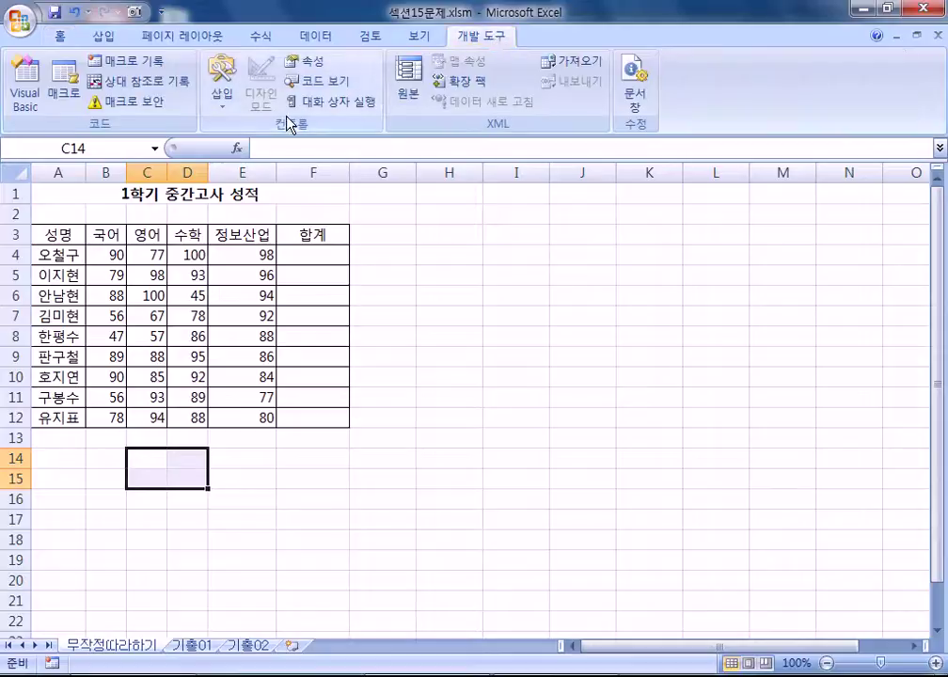
{"action": "left_click", "coordinate": [223, 99]}
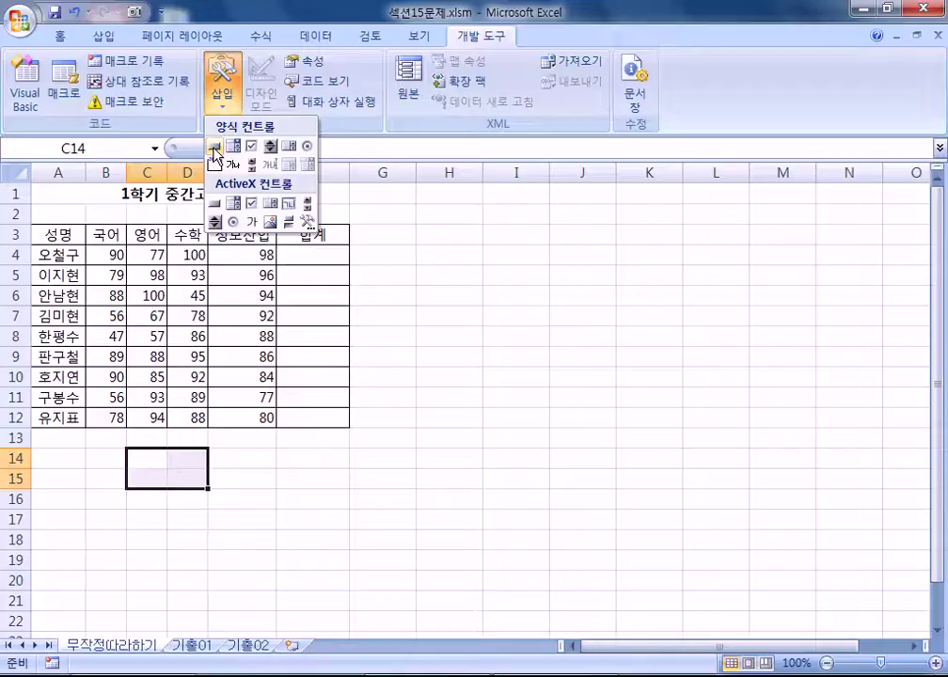
{"action": "left_click", "coordinate": [216, 149]}
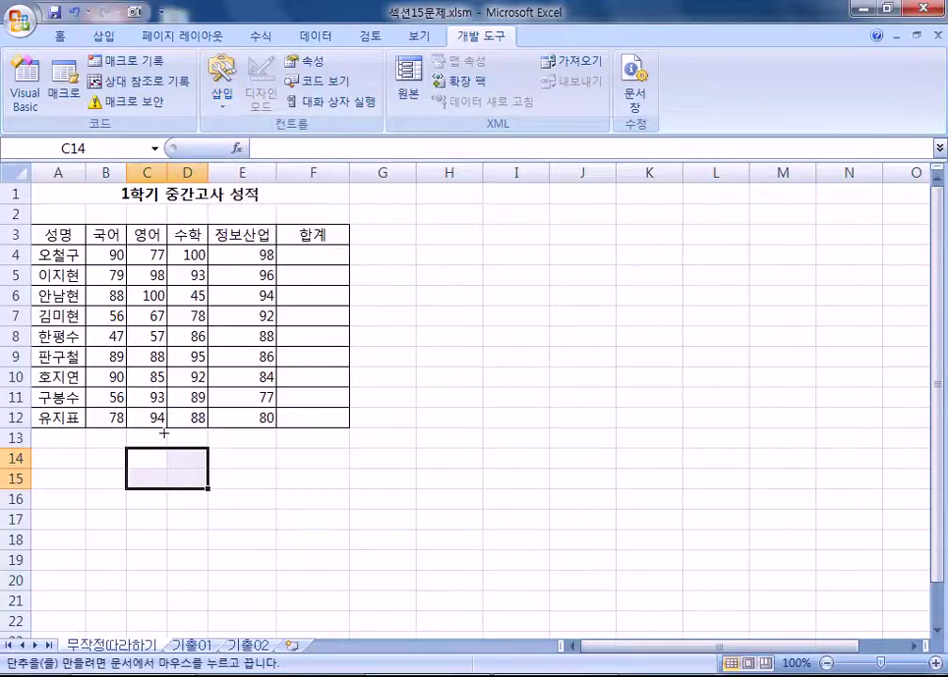
{"action": "left_click_drag", "start_coordinate": [127, 451], "coordinate": [199, 490]}
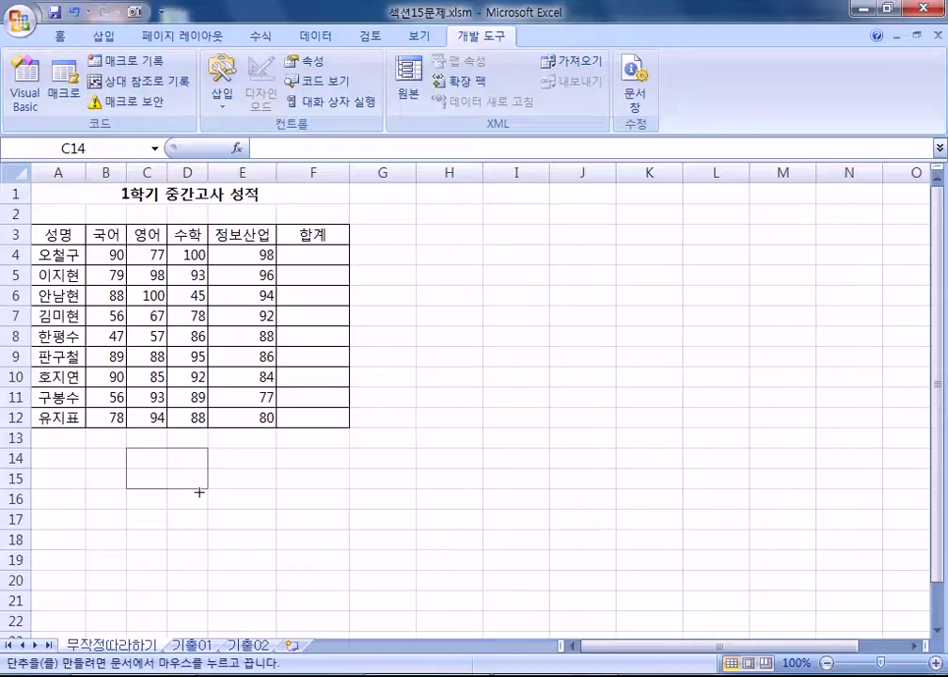
{"action": "left_click_drag", "start_coordinate": [200, 491], "coordinate": [201, 495]}
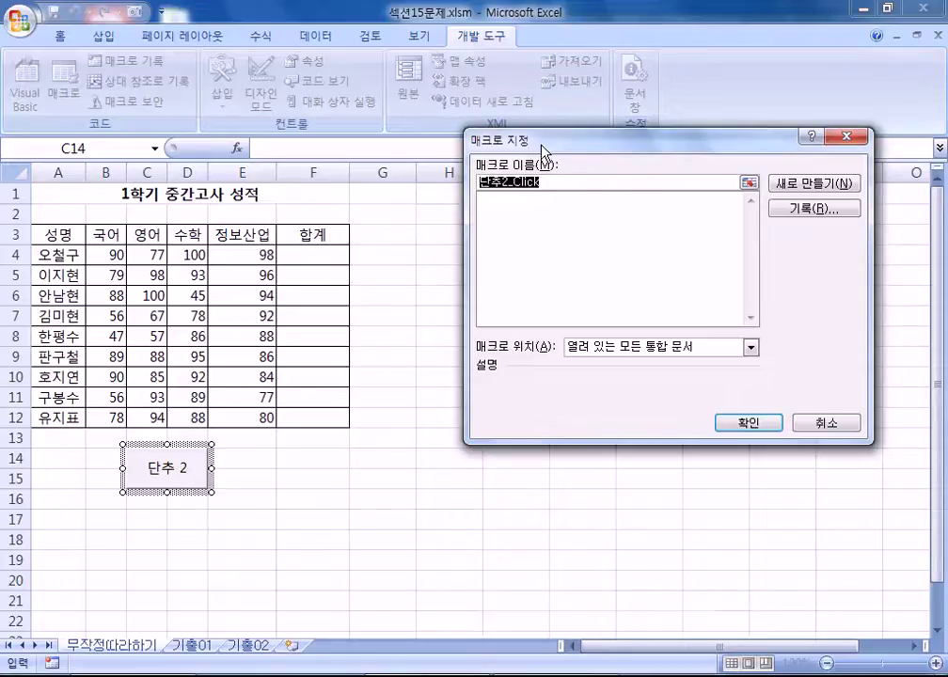
Step: Name the new button's macro 합계 and start recording it in the current workbook (현재 통합 문서)
{"action": "left_click_drag", "start_coordinate": [530, 150], "coordinate": [453, 194]}
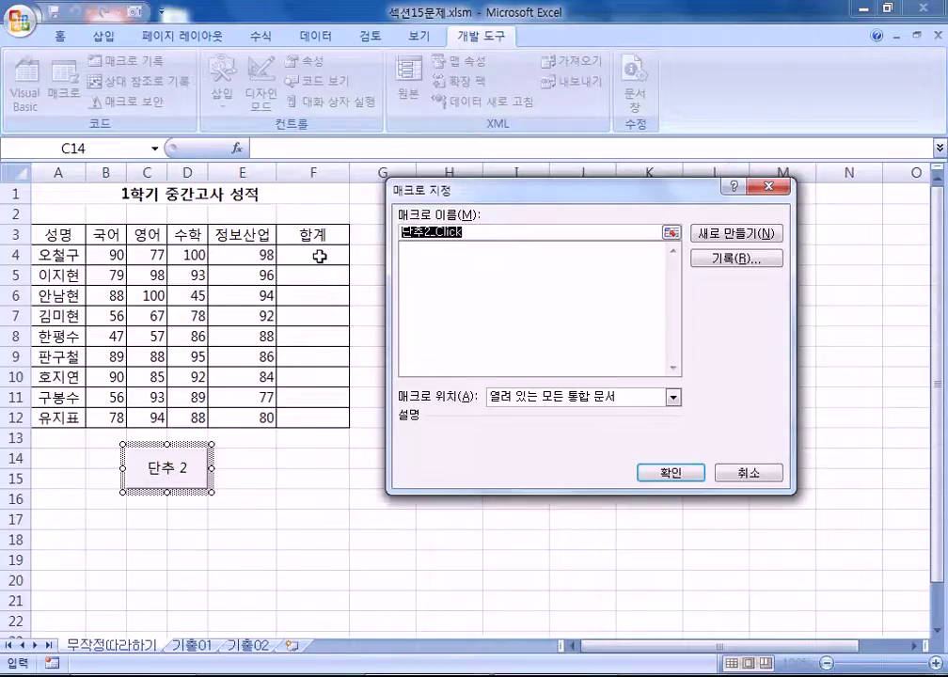
{"action": "type", "text": "합계"}
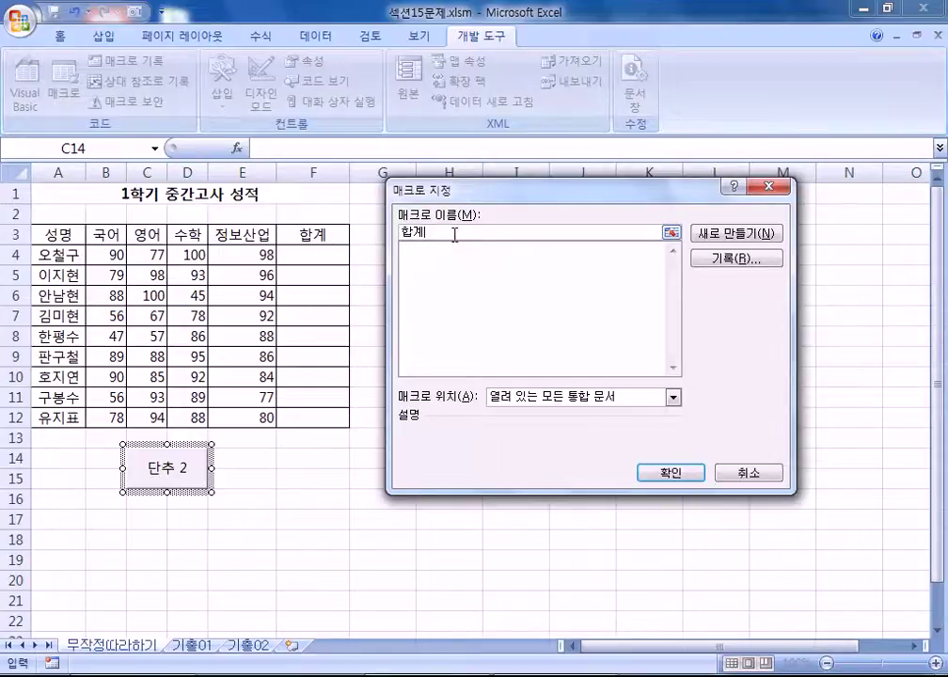
{"action": "left_click", "coordinate": [412, 249]}
{"action": "left_click", "coordinate": [432, 234]}
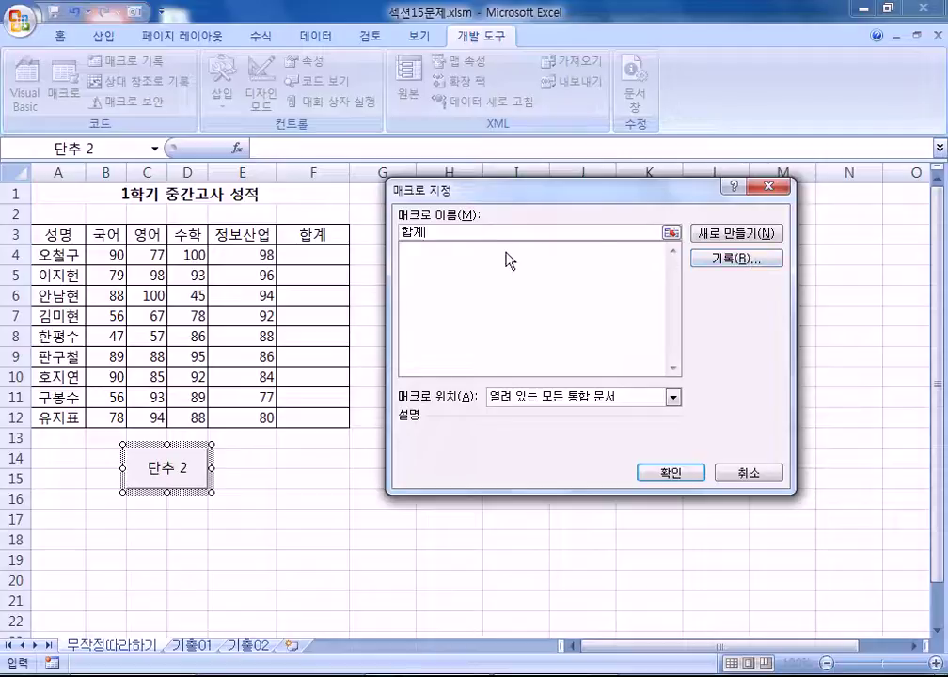
{"action": "left_click", "coordinate": [414, 261]}
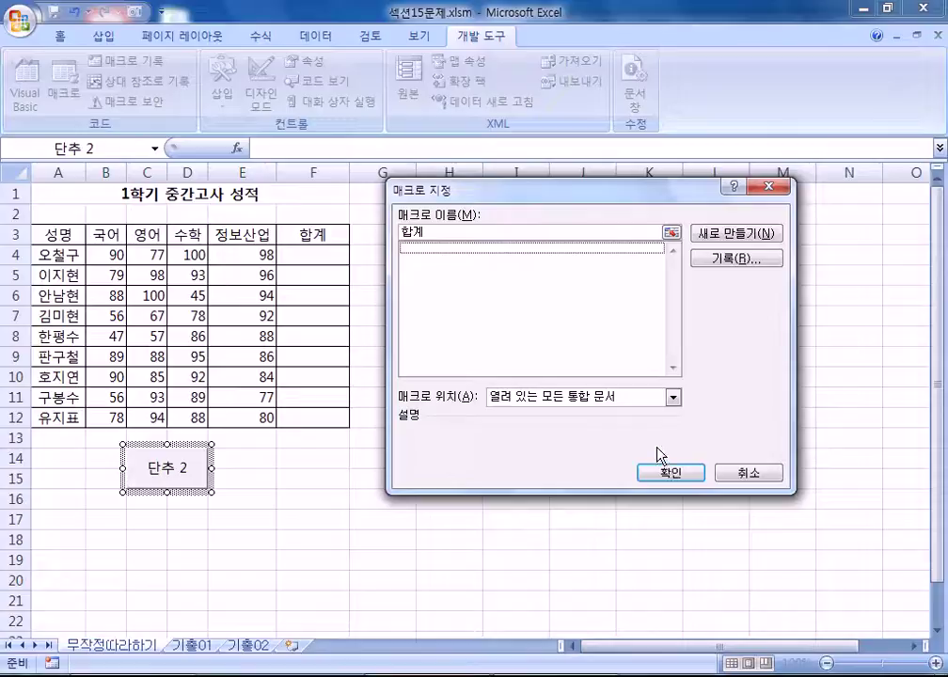
{"action": "left_click", "coordinate": [439, 230]}
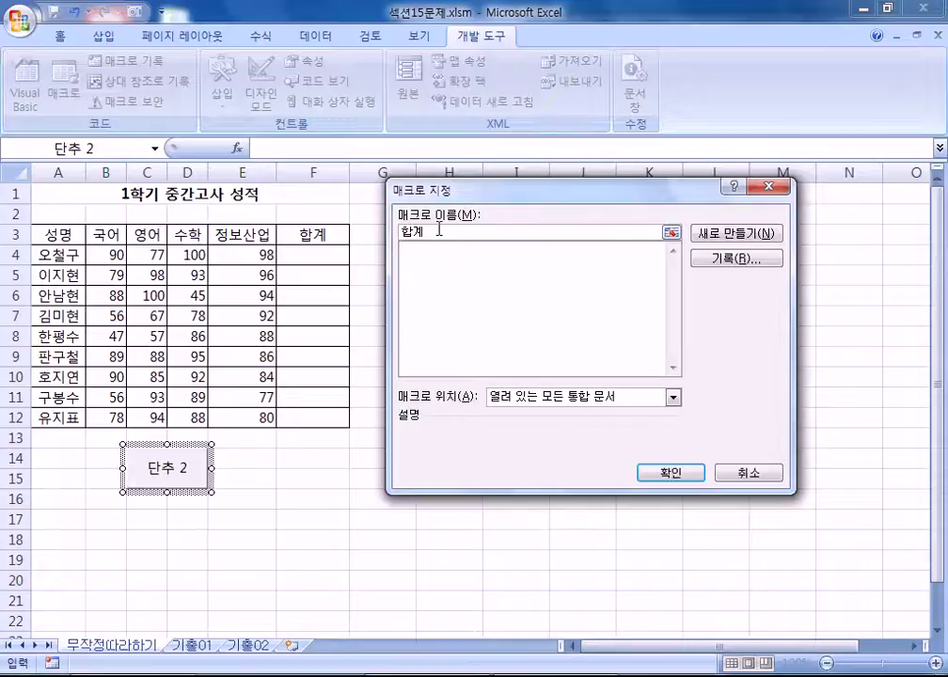
{"action": "left_click", "coordinate": [747, 263]}
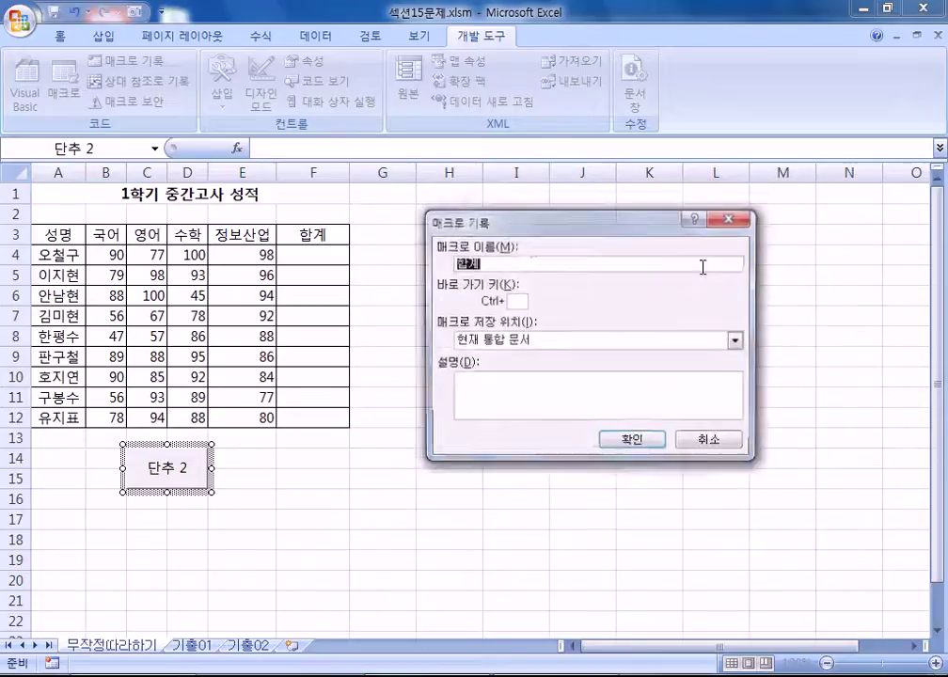
{"action": "left_click_drag", "start_coordinate": [503, 225], "coordinate": [474, 197]}
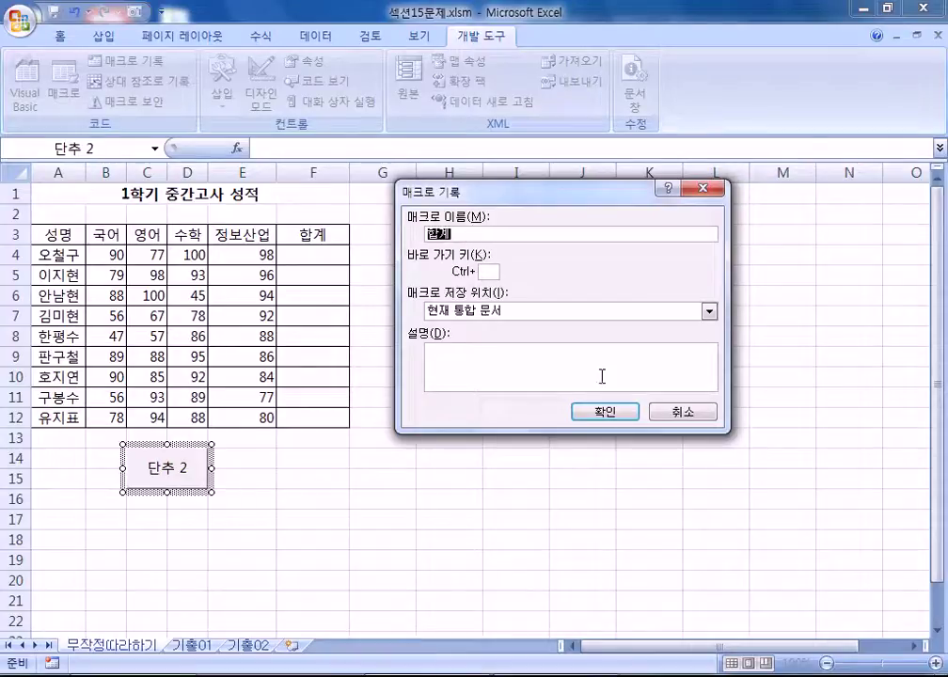
{"action": "left_click", "coordinate": [618, 413]}
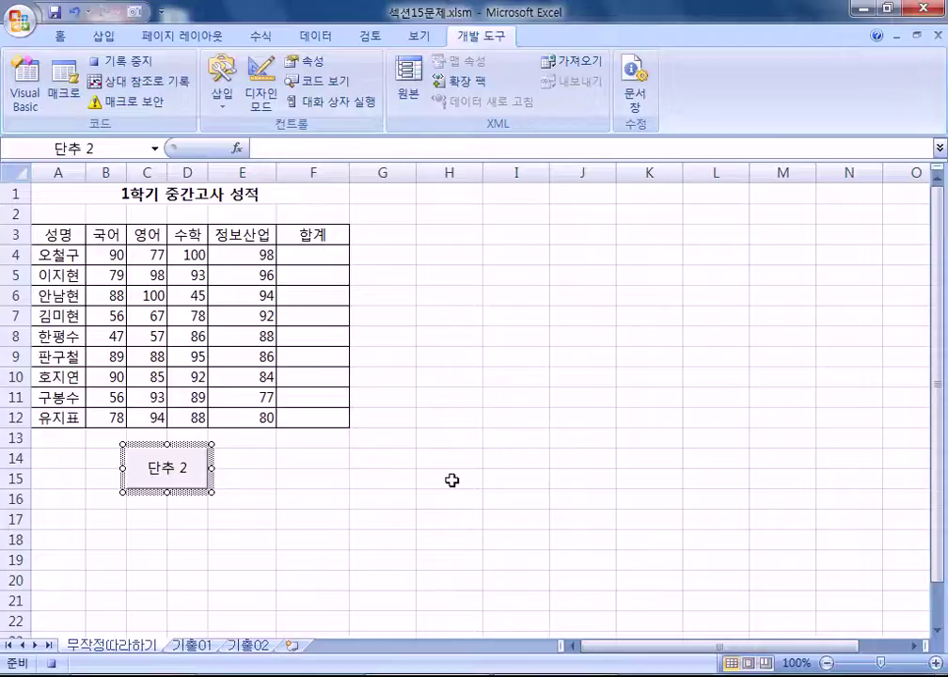
Step: Record an AutoSum over B4:F12 that fills the 합계 column, and stop the macro recording
{"action": "left_click_drag", "start_coordinate": [117, 254], "coordinate": [310, 418]}
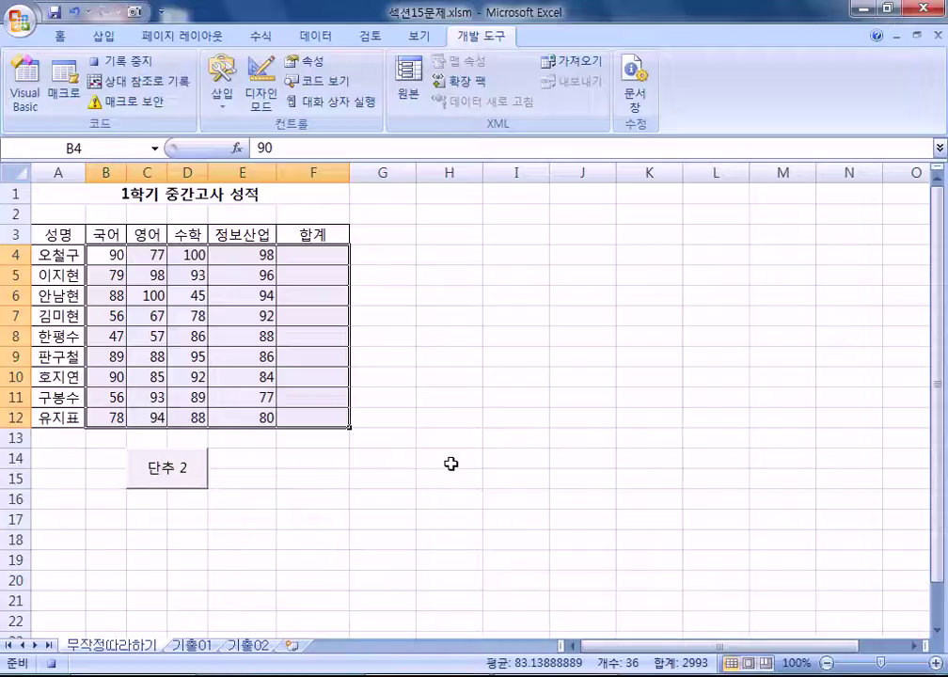
{"action": "left_click", "coordinate": [262, 40]}
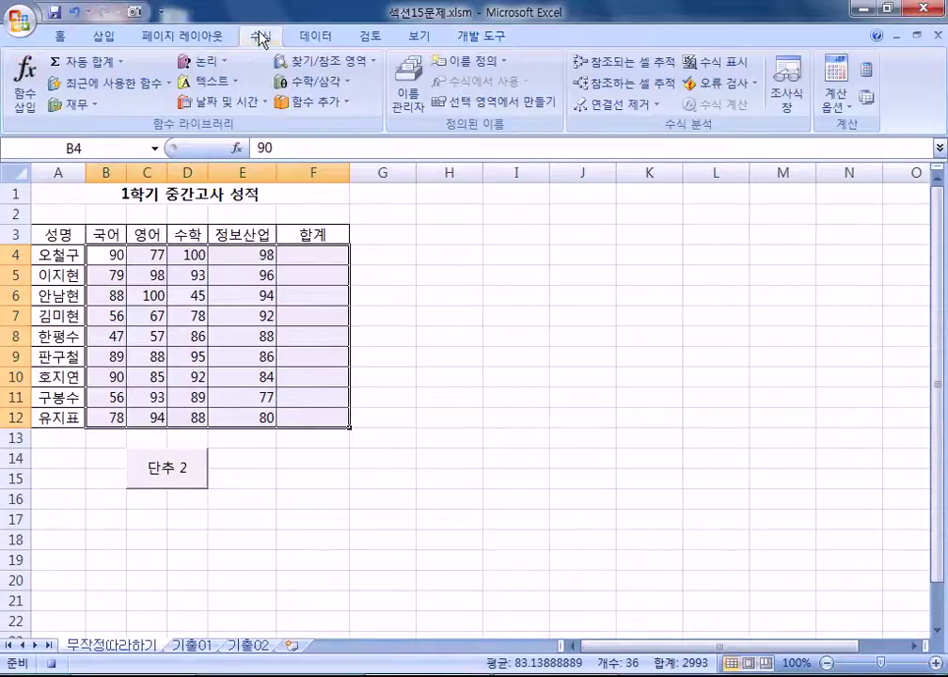
{"action": "left_click", "coordinate": [92, 63]}
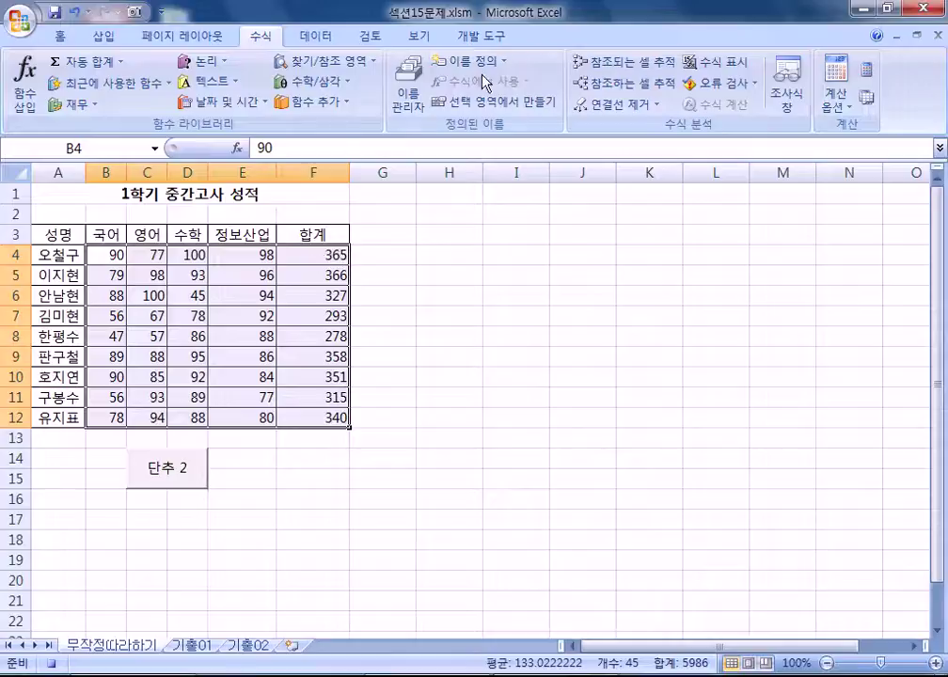
{"action": "left_click", "coordinate": [487, 38]}
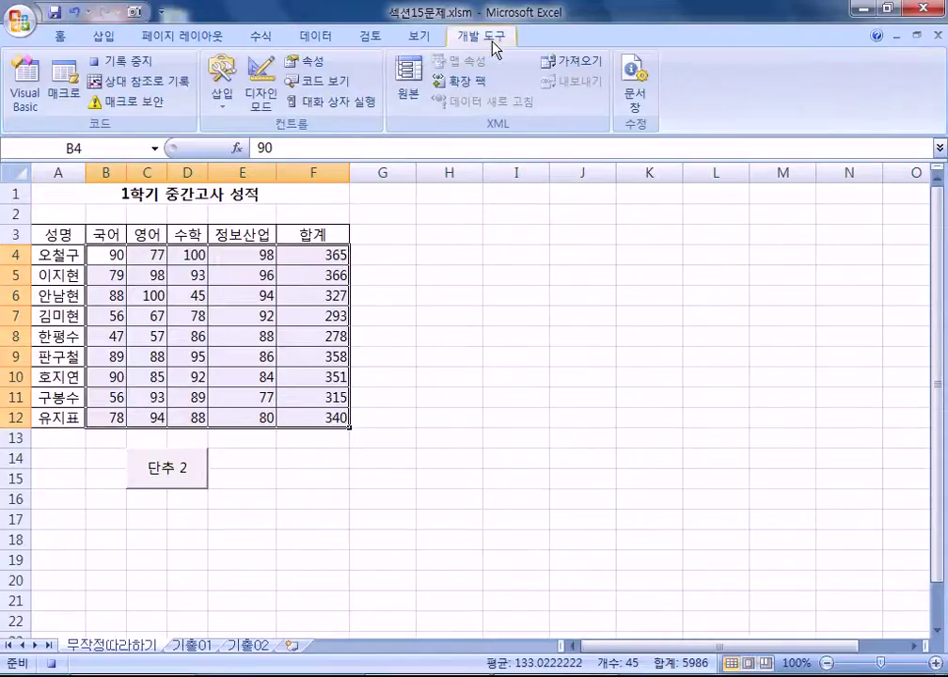
{"action": "left_click", "coordinate": [127, 63]}
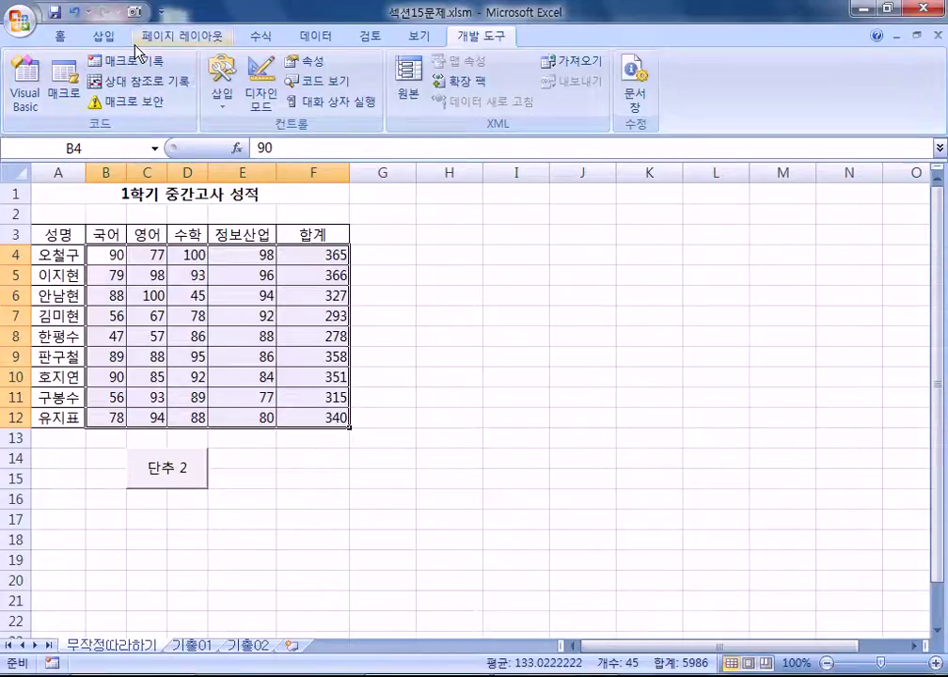
{"action": "left_click", "coordinate": [187, 213]}
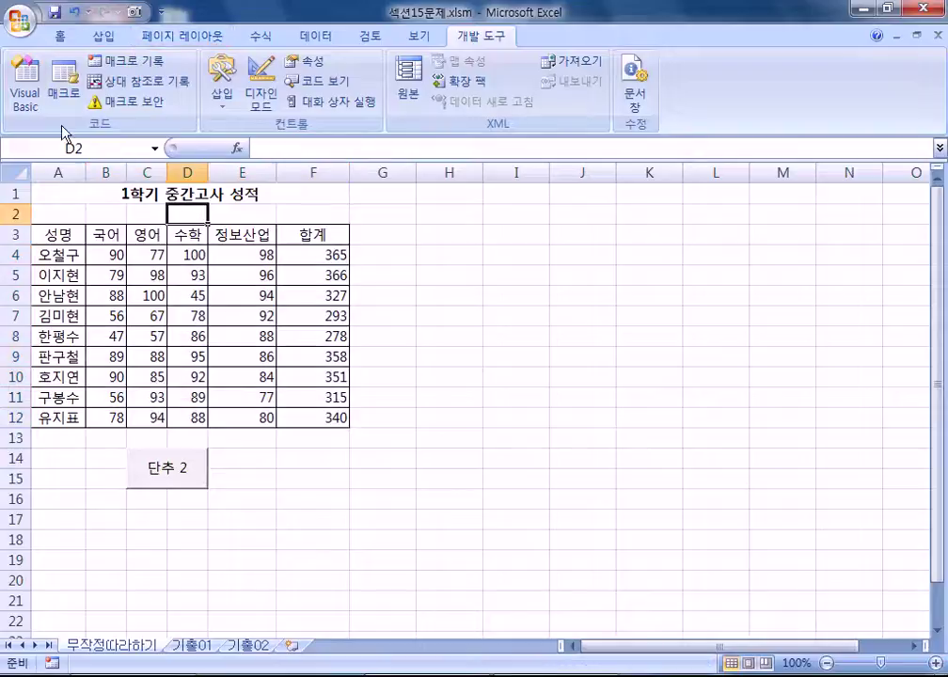
Step: Open the code of the 합계 macro for editing and look through it
{"action": "left_click", "coordinate": [63, 94]}
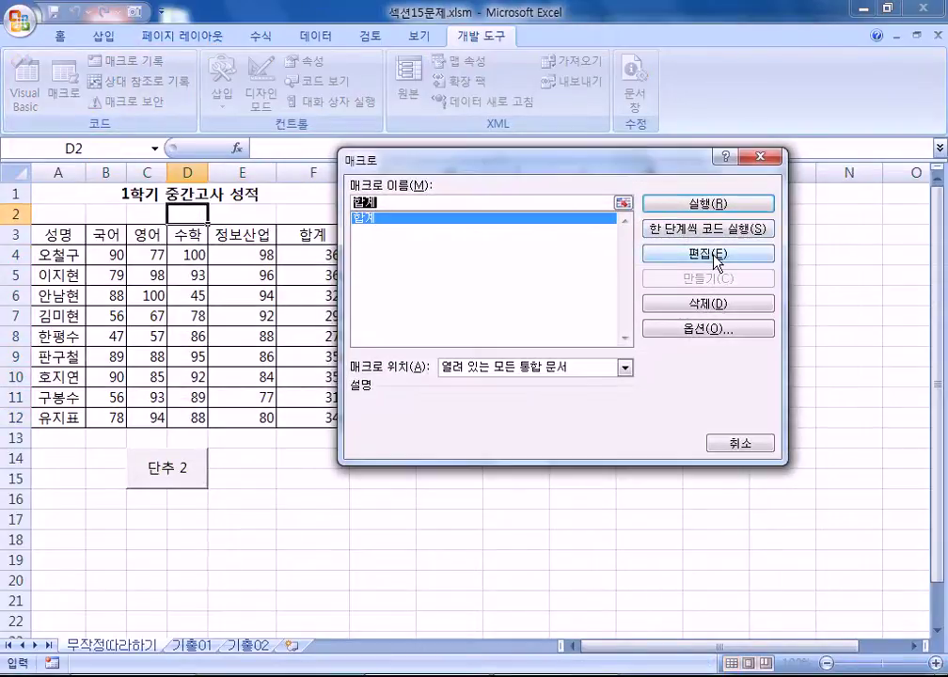
{"action": "left_click", "coordinate": [716, 254]}
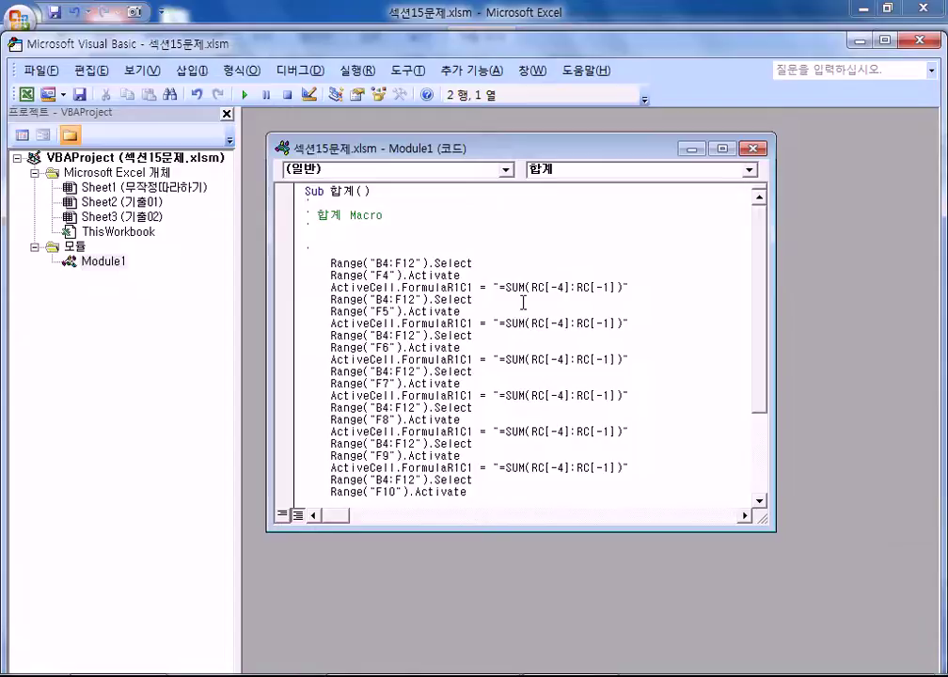
{"action": "scroll", "coordinate": [613, 301], "scroll_direction": "down", "scroll_amount": 1}
{"action": "scroll", "coordinate": [613, 301], "scroll_direction": "up", "scroll_amount": 1}
Step: Switch to Notepad and review the listed steps of the 합계 macro by highlighting each line
{"action": "key", "text": "alt+Tab"}
{"action": "left_click_drag", "start_coordinate": [434, 308], "coordinate": [581, 308]}
{"action": "left_click_drag", "start_coordinate": [434, 346], "coordinate": [546, 346]}
{"action": "left_click_drag", "start_coordinate": [434, 383], "coordinate": [631, 384]}
{"action": "left_click", "coordinate": [497, 347]}
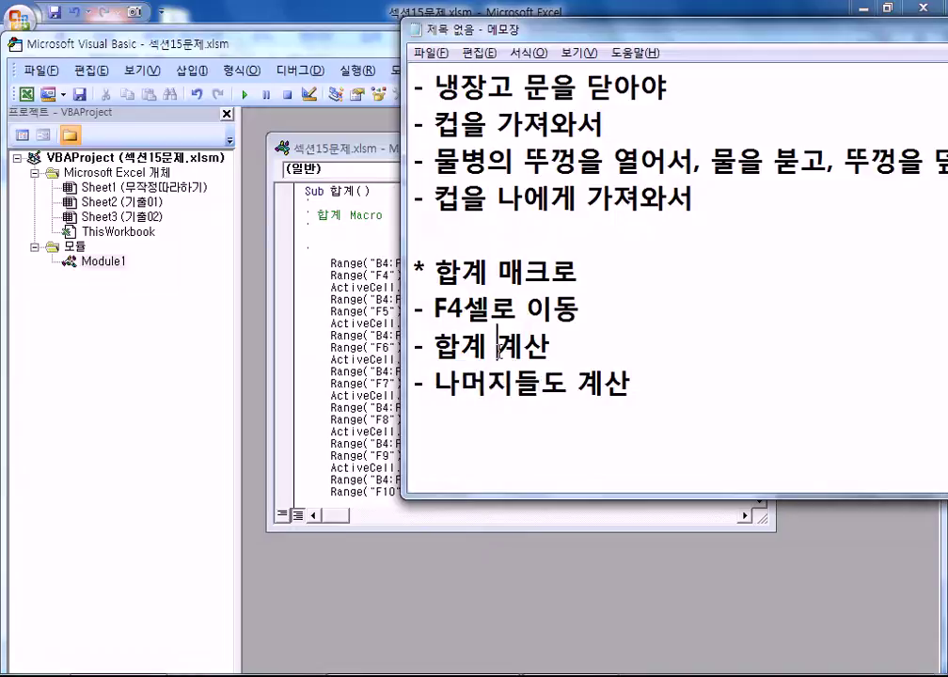
Step: Return to the Visual Basic editor and examine the recorded 합계 code from the B4:F12 selection down to End Sub
{"action": "left_click", "coordinate": [270, 116]}
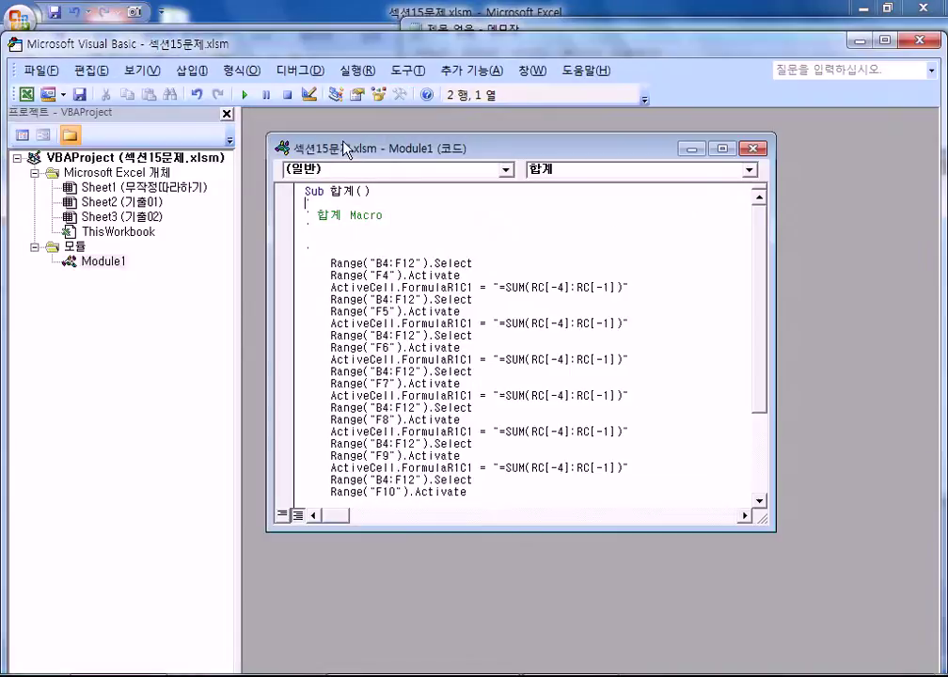
{"action": "left_click_drag", "start_coordinate": [375, 263], "coordinate": [416, 259]}
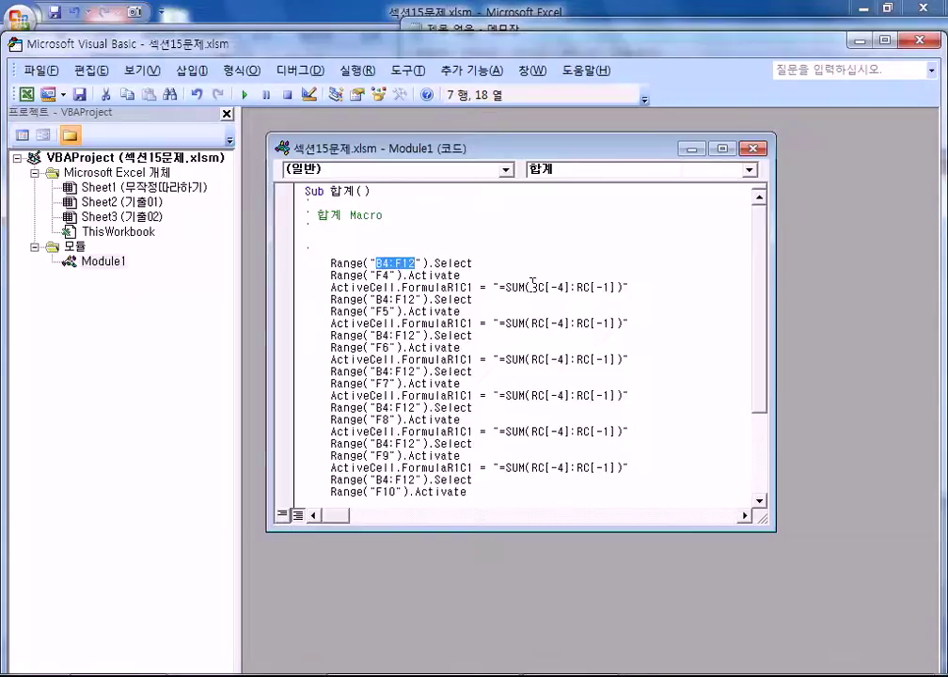
{"action": "left_click_drag", "start_coordinate": [377, 299], "coordinate": [472, 432]}
{"action": "scroll", "coordinate": [482, 421], "scroll_direction": "down", "scroll_amount": 3}
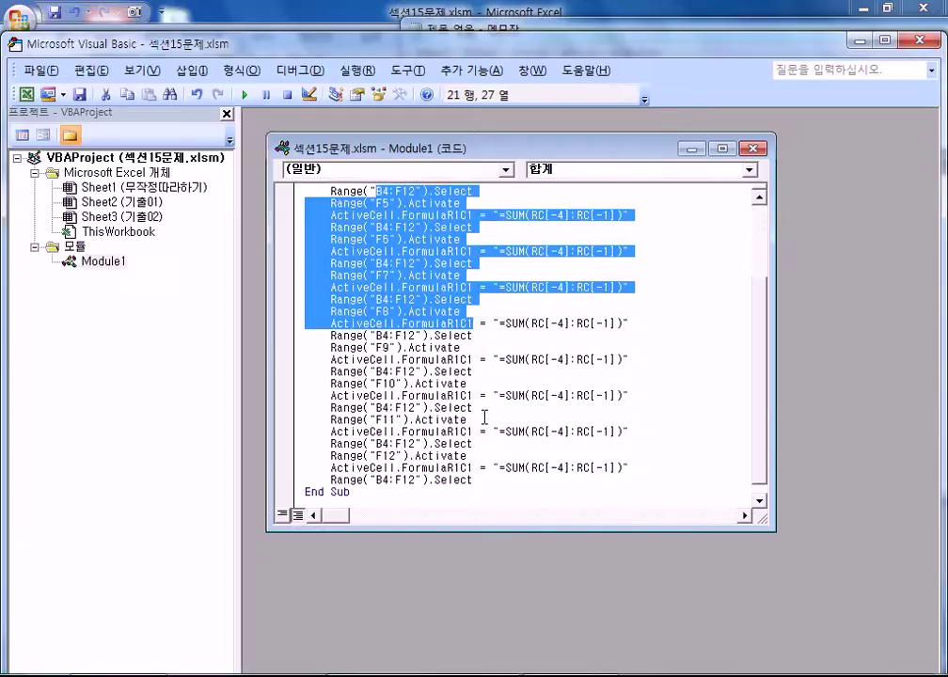
{"action": "scroll", "coordinate": [482, 420], "scroll_direction": "down", "scroll_amount": 1}
{"action": "key", "text": "Down"}
{"action": "key", "text": "Down"}
{"action": "key", "text": "Down"}
{"action": "key", "text": "Down"}
{"action": "key", "text": "Down"}
{"action": "key", "text": "Down"}
{"action": "key", "text": "Down"}
{"action": "key", "text": "Down"}
{"action": "key", "text": "Down"}
{"action": "key", "text": "Down"}
{"action": "key", "text": "Down"}
{"action": "key", "text": "Down"}
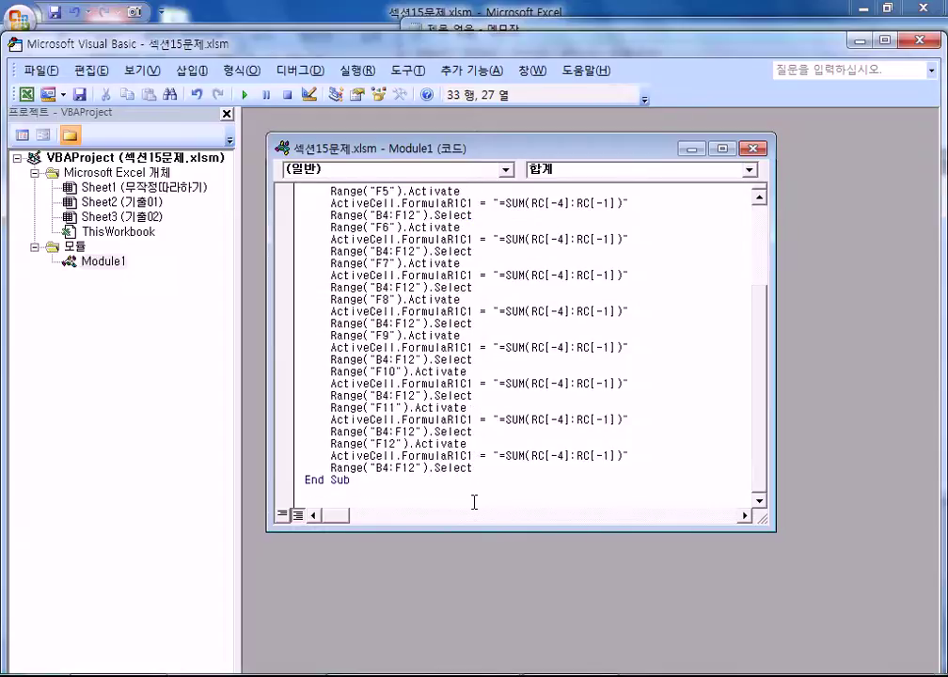
{"action": "scroll", "coordinate": [475, 502], "scroll_direction": "up", "scroll_amount": 3}
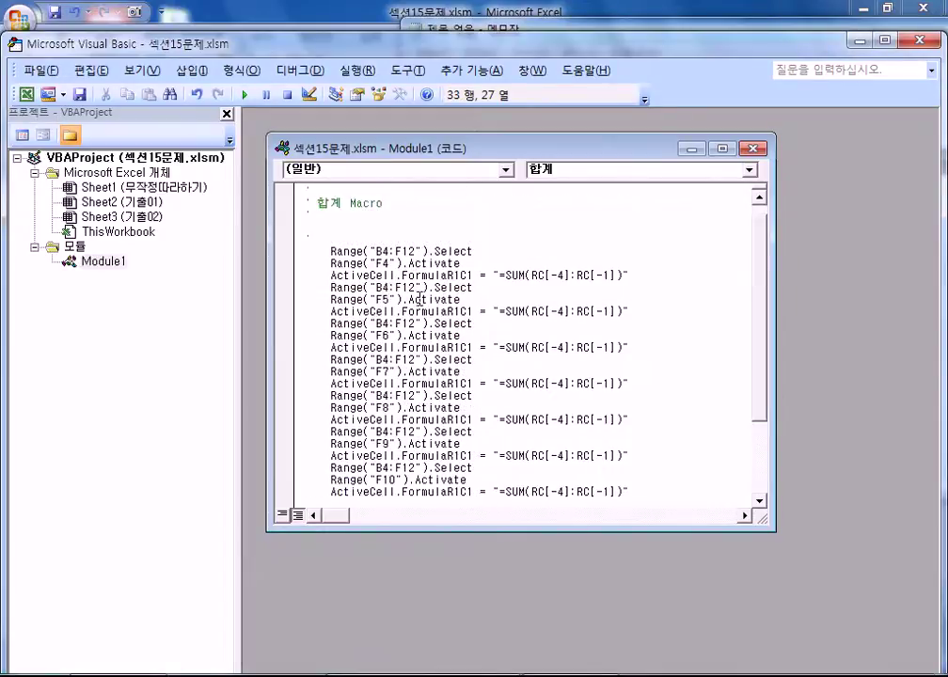
{"action": "scroll", "coordinate": [410, 411], "scroll_direction": "down", "scroll_amount": 3}
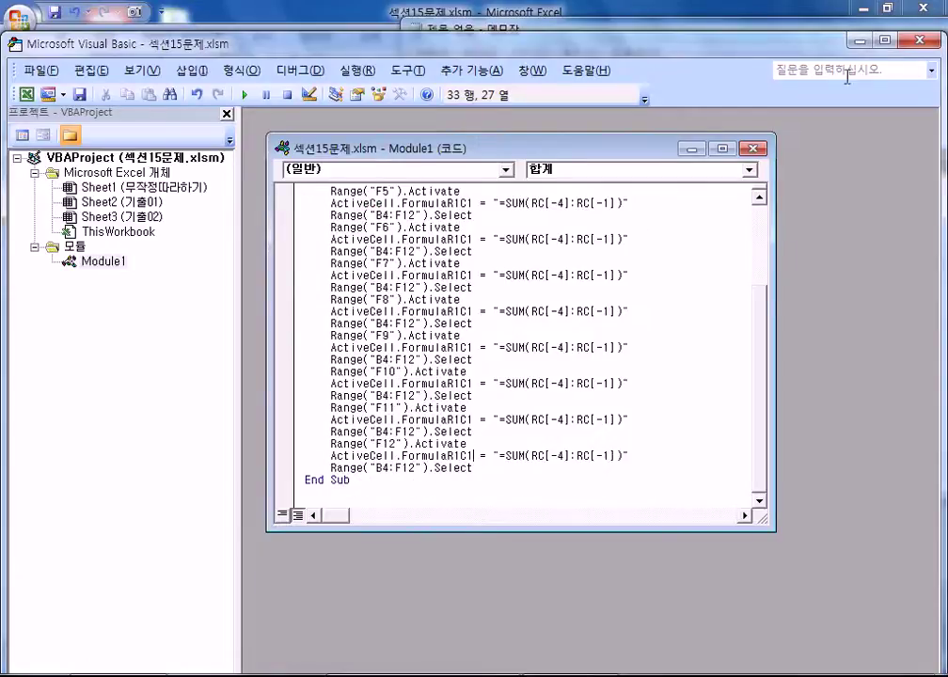
Step: Return to the worksheet, clear the totals in F4:F12, and run the 합계 macro from the form button
{"action": "key", "text": "alt+F11"}
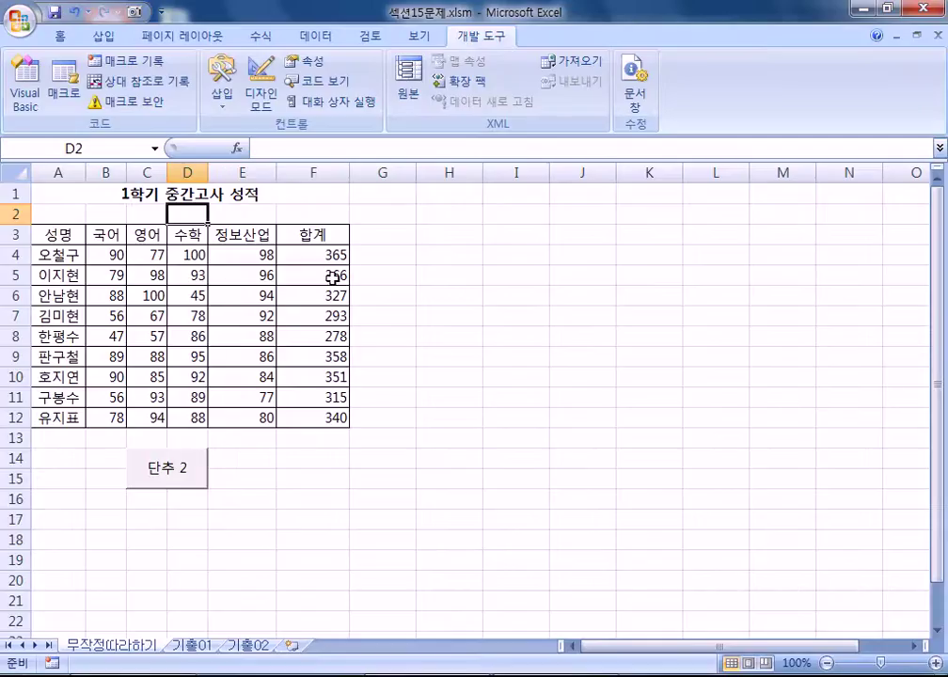
{"action": "left_click_drag", "start_coordinate": [329, 252], "coordinate": [333, 432]}
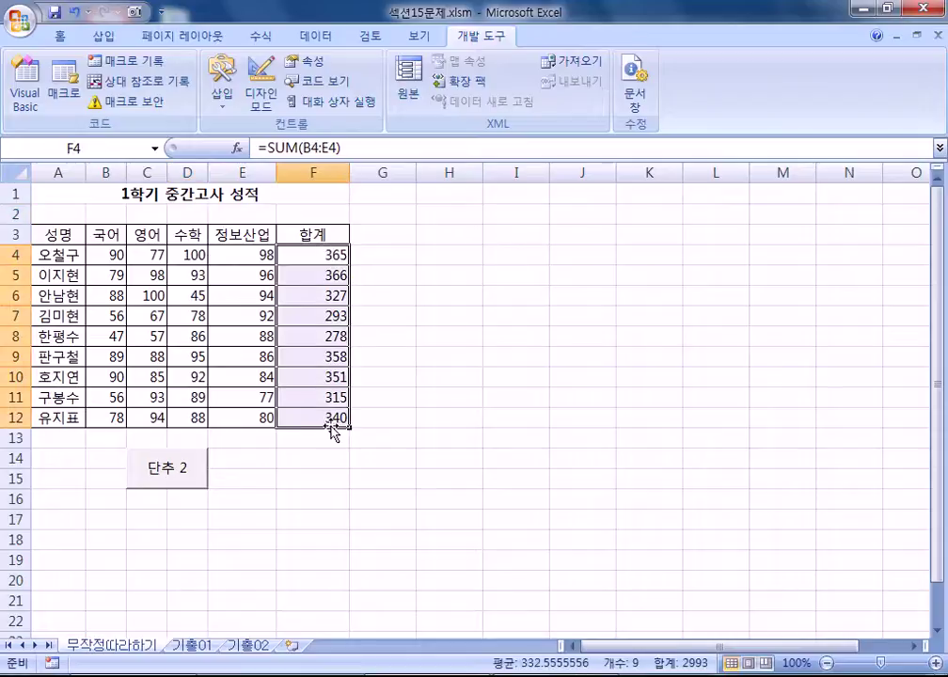
{"action": "key", "text": "Delete"}
{"action": "left_click", "coordinate": [449, 478]}
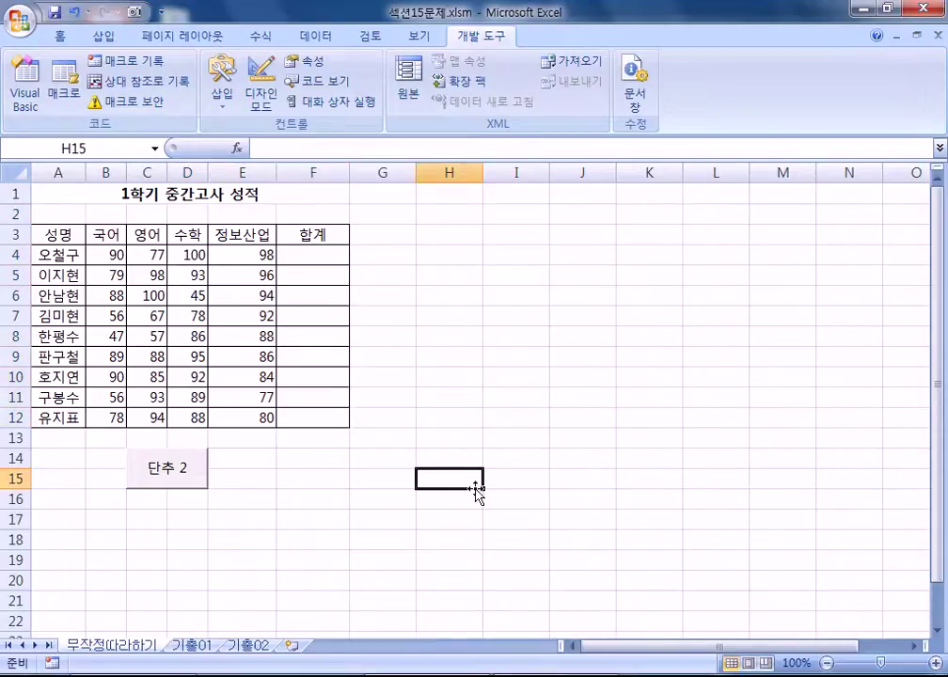
{"action": "scroll", "coordinate": [485, 487], "scroll_direction": "down", "scroll_amount": 2}
{"action": "scroll", "coordinate": [311, 381], "scroll_direction": "up", "scroll_amount": 2}
{"action": "left_click", "coordinate": [190, 479]}
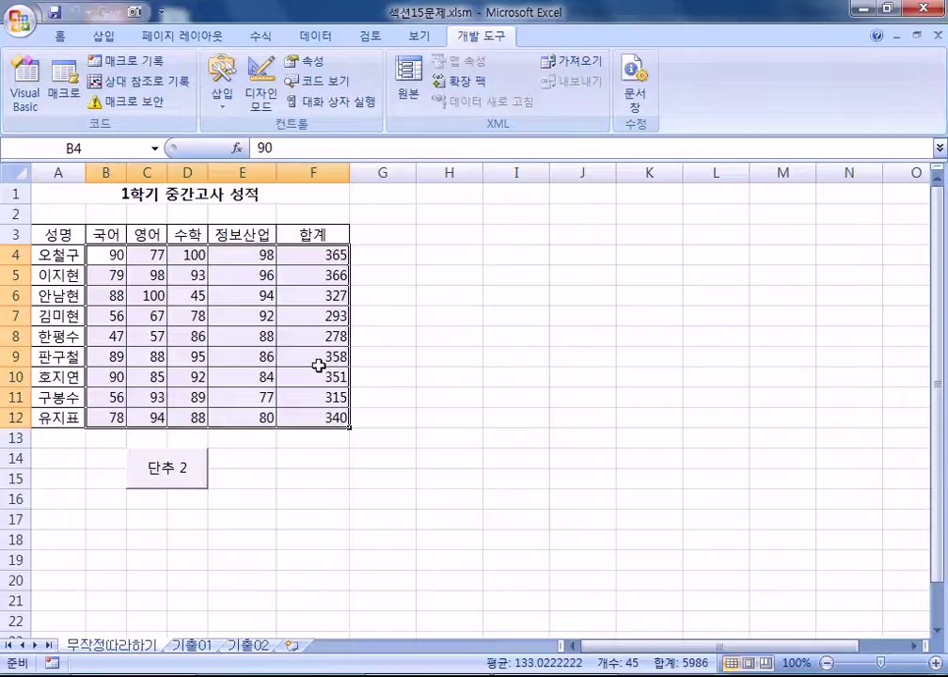
Step: Empty the 합계 column once more and rerun the macro from the button to test it a second time
{"action": "left_click", "coordinate": [520, 357]}
{"action": "left_click_drag", "start_coordinate": [320, 254], "coordinate": [300, 417]}
{"action": "key", "text": "Delete"}
{"action": "left_click", "coordinate": [459, 500]}
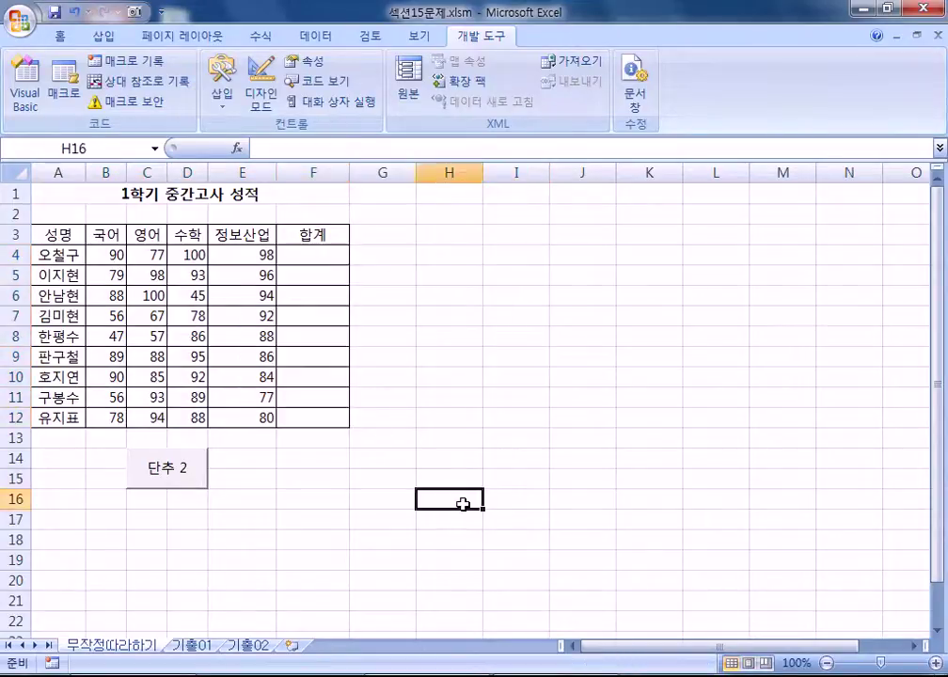
{"action": "left_click", "coordinate": [196, 480]}
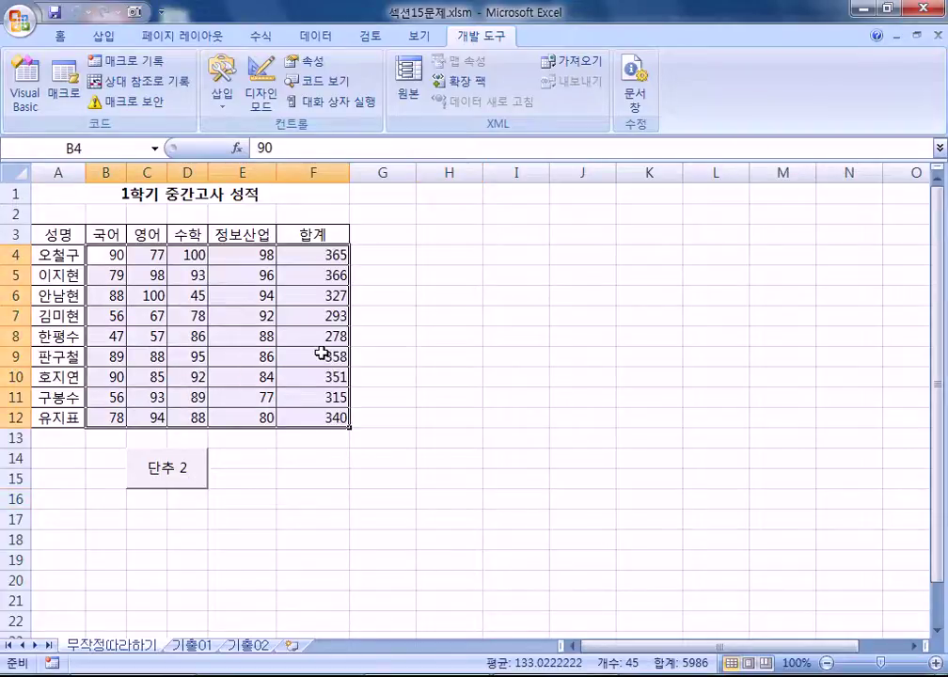
Step: Change the caption of the form button over C14:D15 to 합계
{"action": "scroll", "coordinate": [226, 388], "scroll_direction": "down", "scroll_amount": 1}
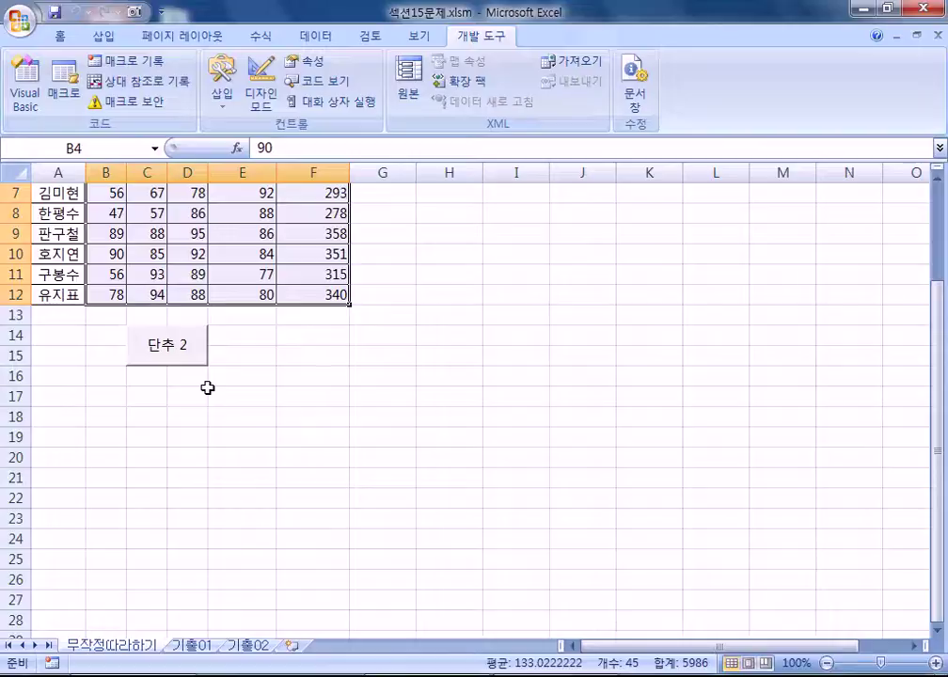
{"action": "right_click", "coordinate": [177, 352]}
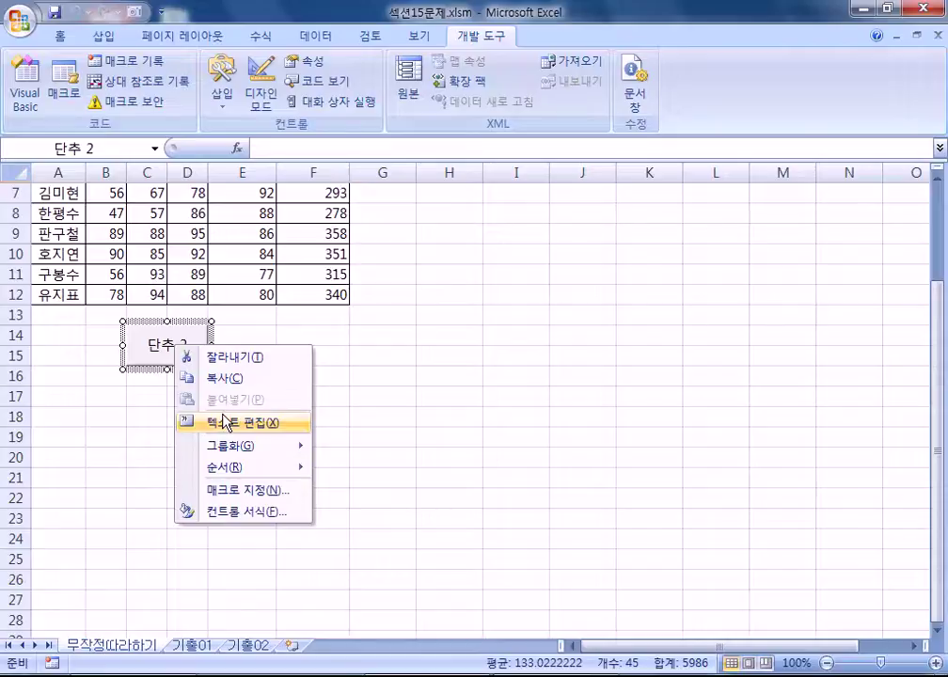
{"action": "left_click", "coordinate": [226, 423]}
{"action": "key", "text": "Delete"}
{"action": "key", "text": "Delete"}
{"action": "key", "text": "Delete"}
{"action": "key", "text": "Delete"}
{"action": "type", "text": "합계"}
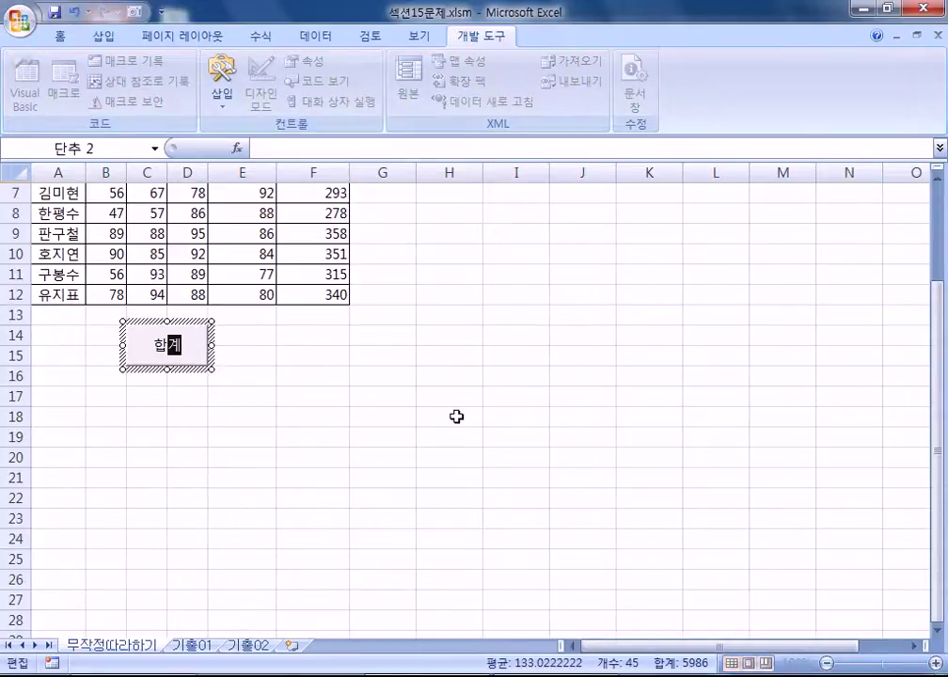
{"action": "left_click", "coordinate": [435, 418]}
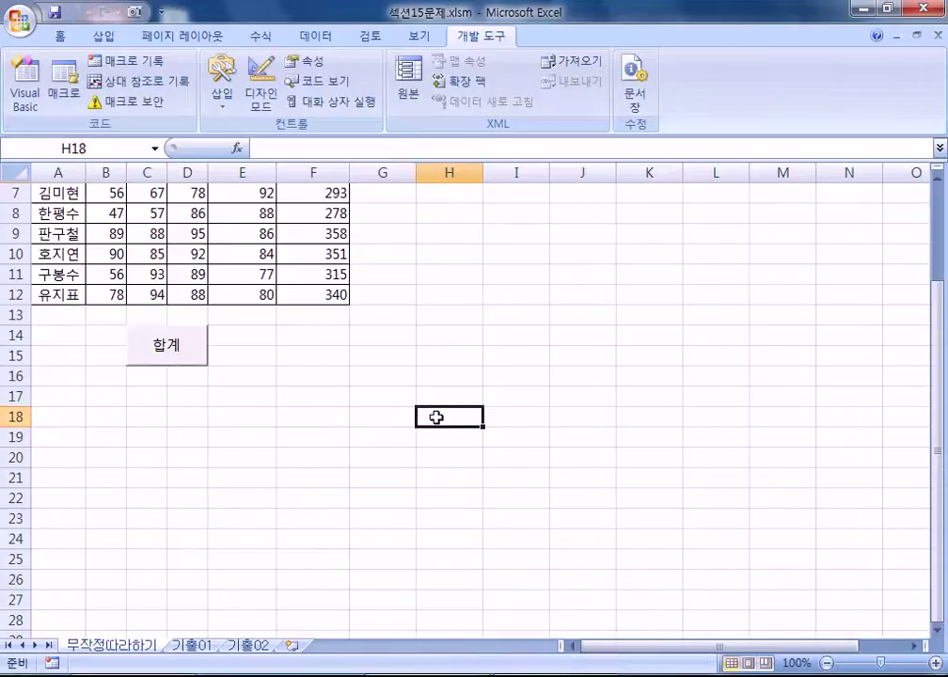
{"action": "scroll", "coordinate": [437, 419], "scroll_direction": "up", "scroll_amount": 1}
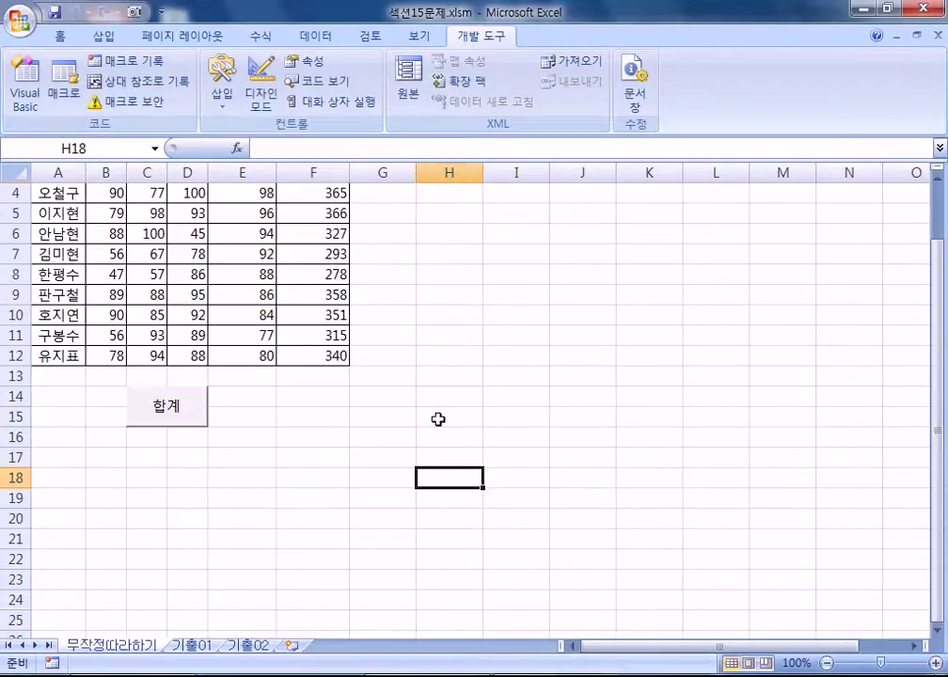
{"action": "scroll", "coordinate": [437, 420], "scroll_direction": "up", "scroll_amount": 1}
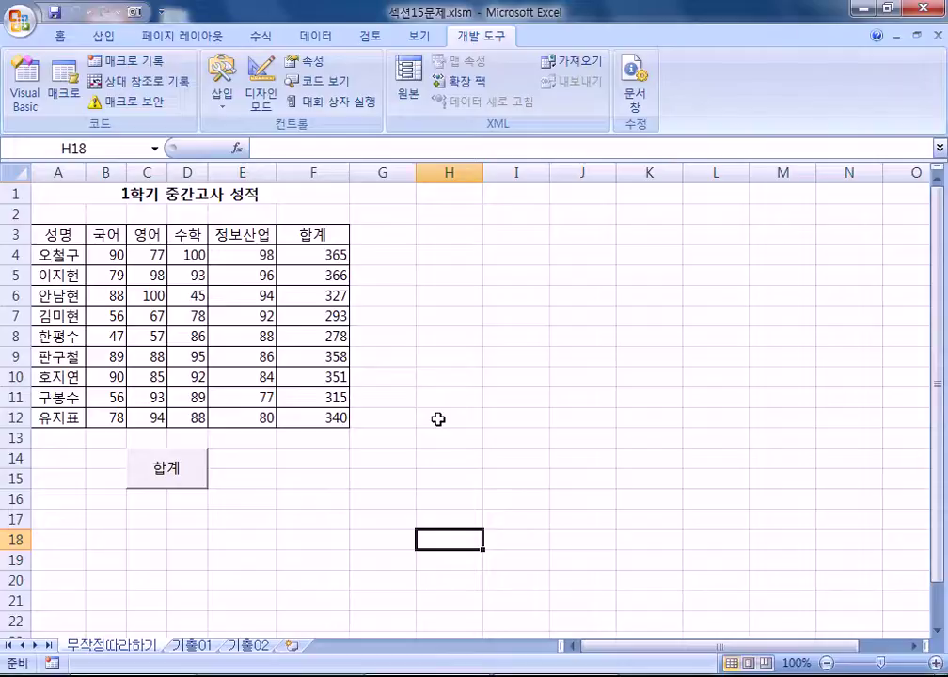
{"action": "right_click", "coordinate": [190, 470]}
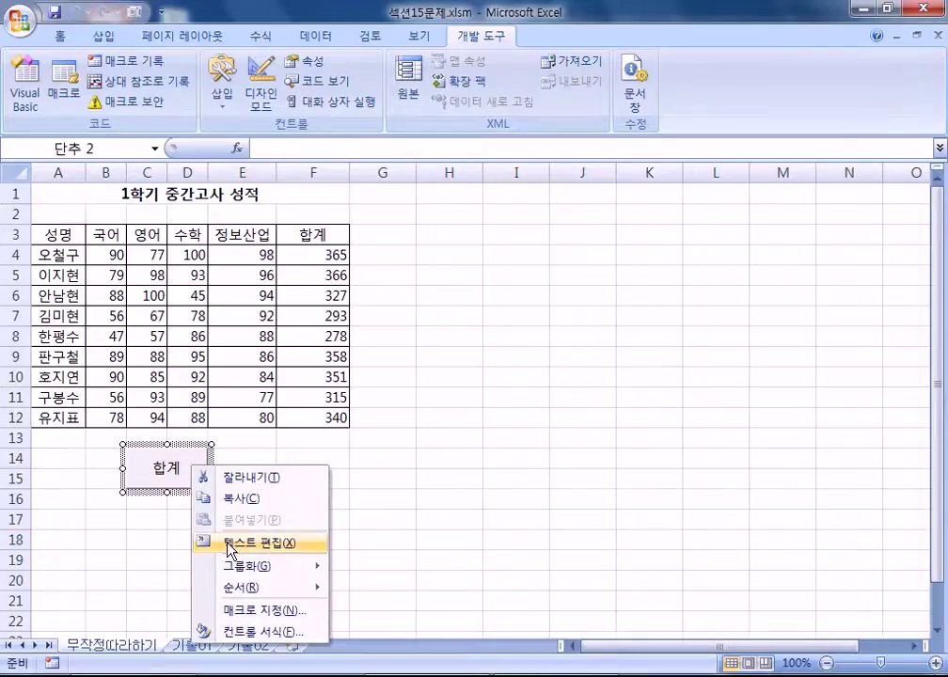
{"action": "left_click", "coordinate": [231, 544]}
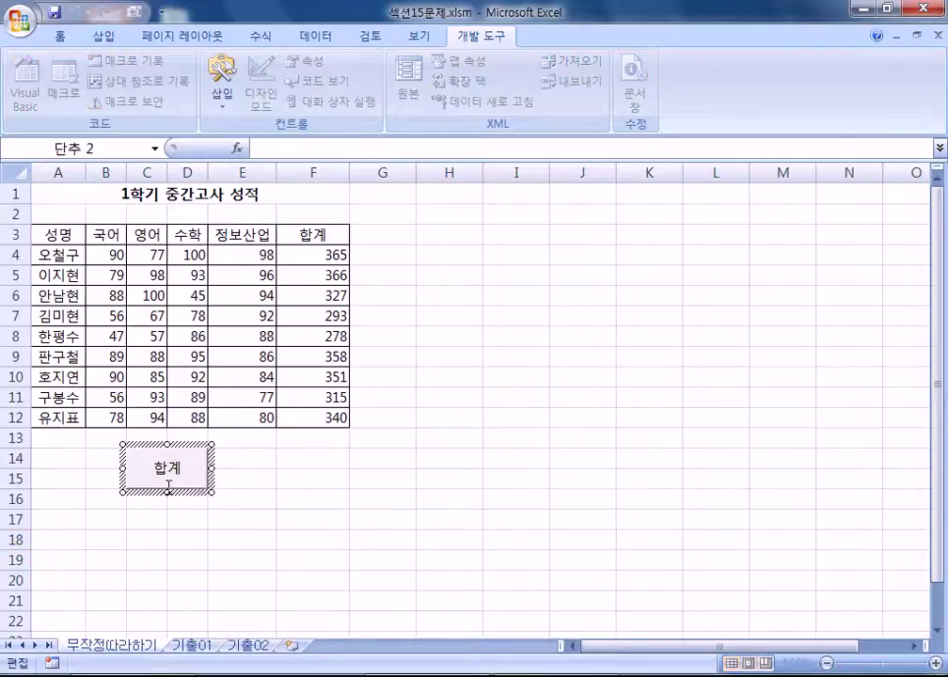
{"action": "left_click_drag", "start_coordinate": [172, 467], "coordinate": [184, 466]}
{"action": "left_click", "coordinate": [474, 477]}
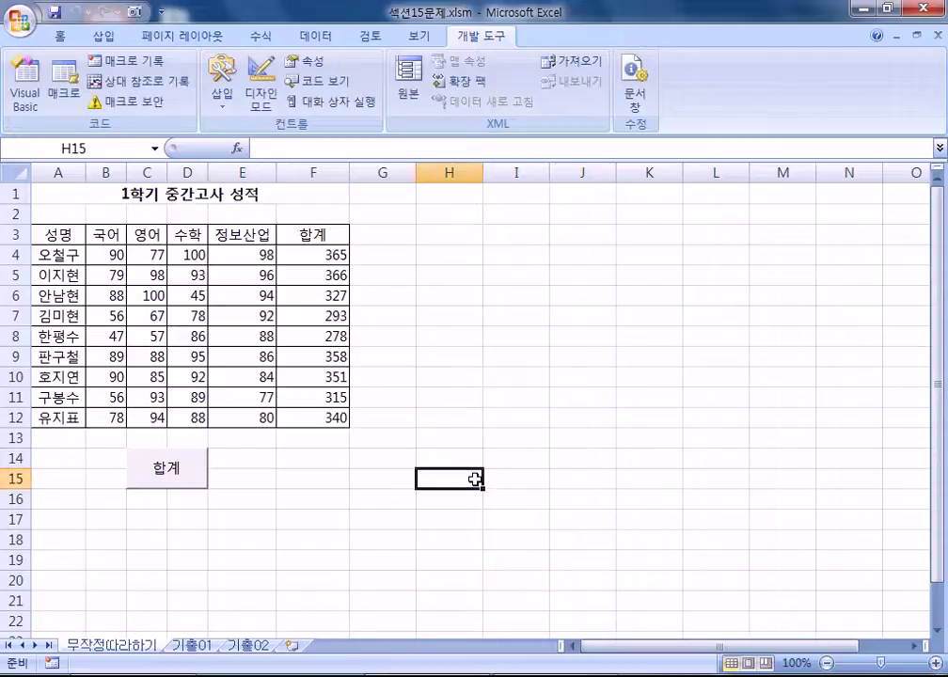
Step: Clear F4:F12 and refill the totals by running the macro from the relabelled 합계 button
{"action": "left_click_drag", "start_coordinate": [341, 255], "coordinate": [349, 424]}
{"action": "key", "text": "Delete"}
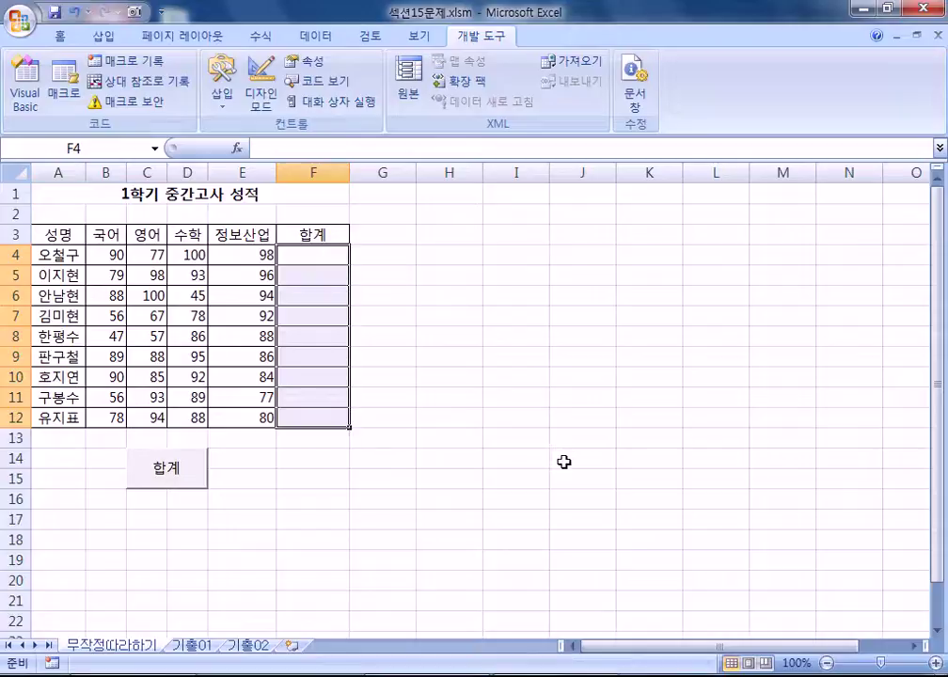
{"action": "left_click", "coordinate": [565, 461]}
{"action": "scroll", "coordinate": [581, 439], "scroll_direction": "down", "scroll_amount": 2}
{"action": "scroll", "coordinate": [197, 362], "scroll_direction": "up", "scroll_amount": 2}
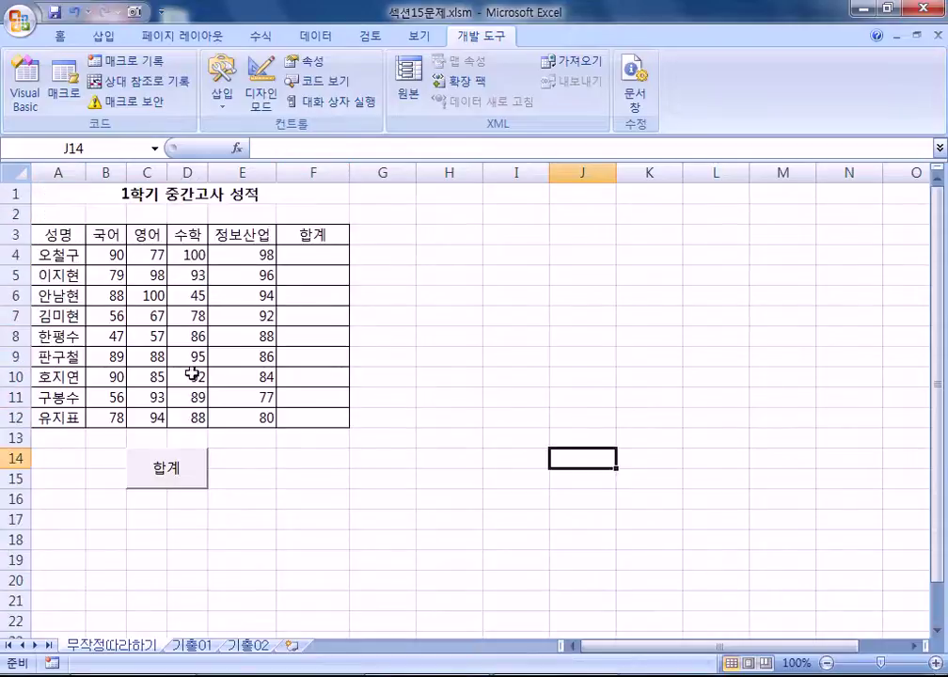
{"action": "left_click", "coordinate": [174, 465]}
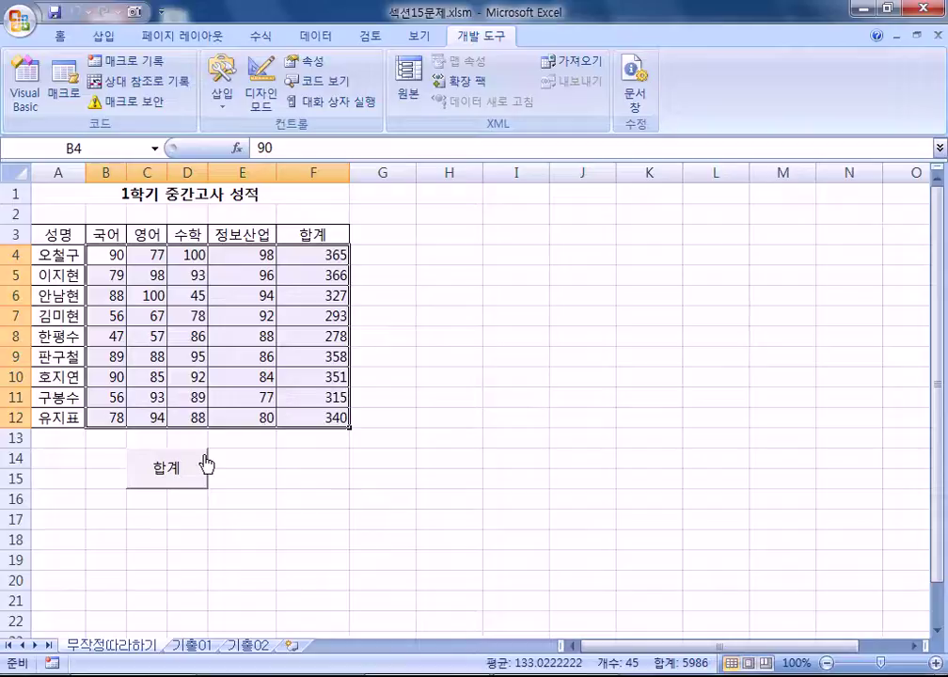
{"action": "left_click", "coordinate": [320, 473]}
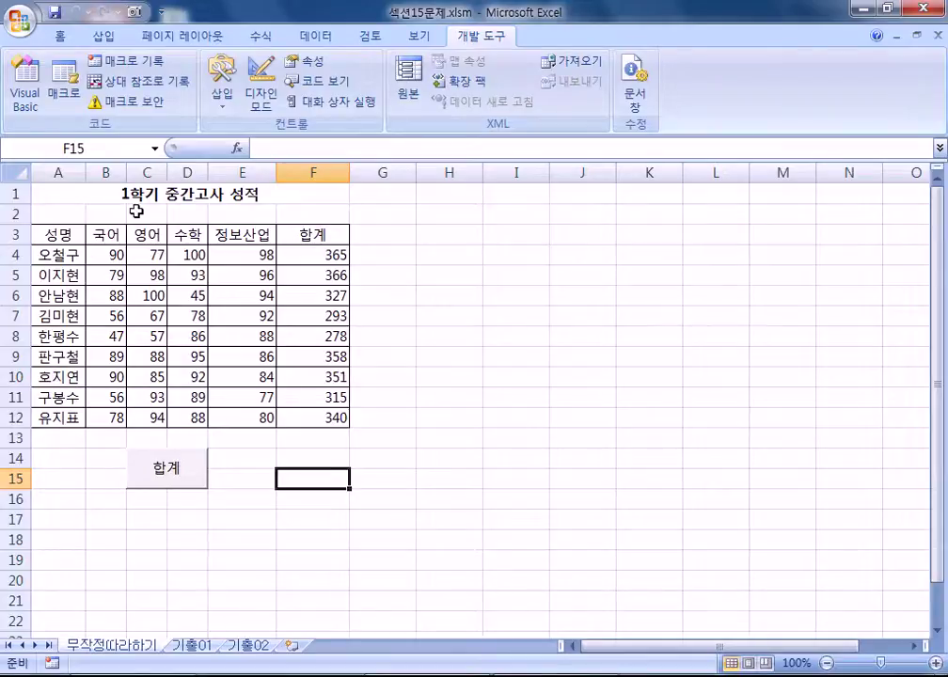
Step: Delete the 합계 macro from the workbook and try running it from its form button
{"action": "left_click", "coordinate": [70, 91]}
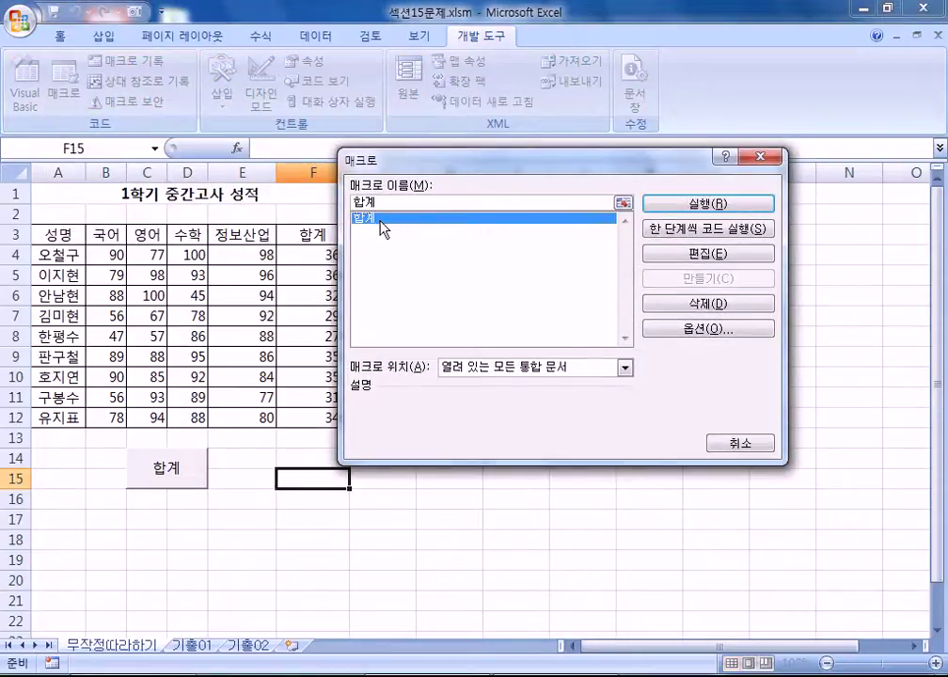
{"action": "left_click", "coordinate": [701, 303]}
{"action": "left_click", "coordinate": [430, 389]}
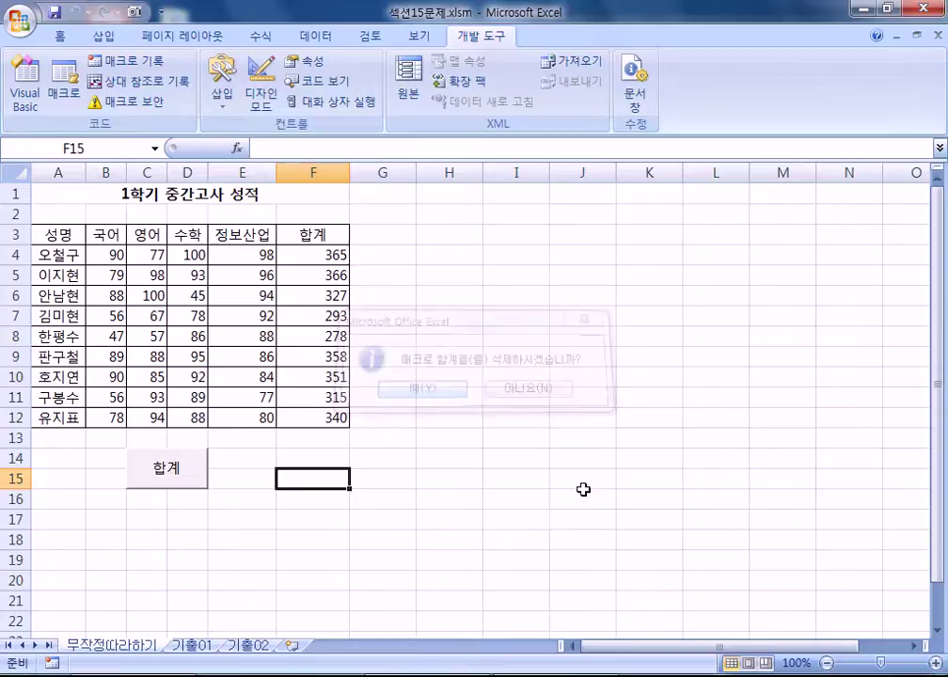
{"action": "left_click", "coordinate": [632, 545]}
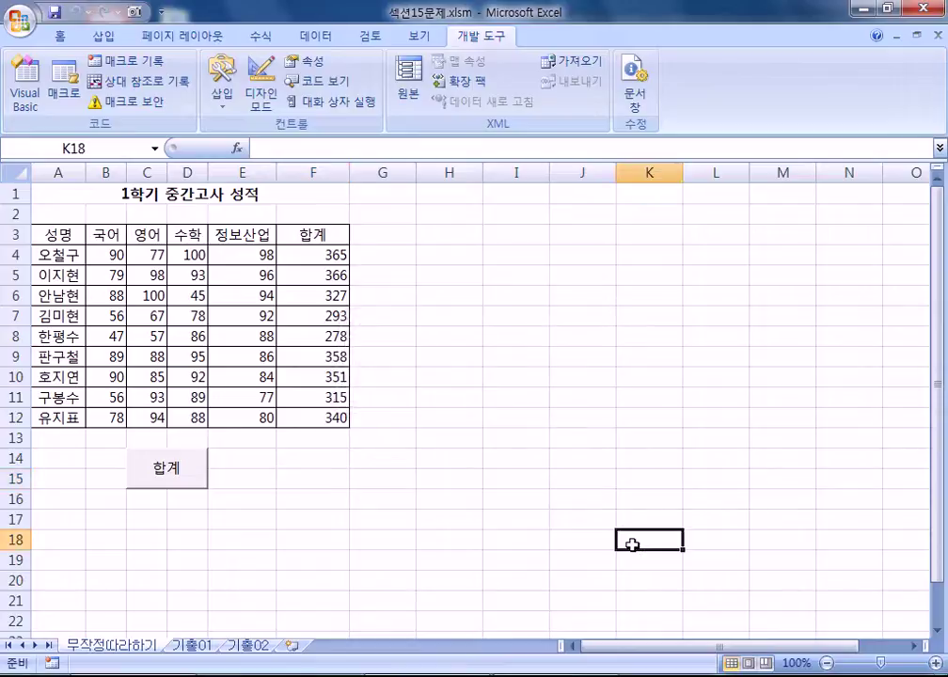
{"action": "left_click", "coordinate": [180, 480]}
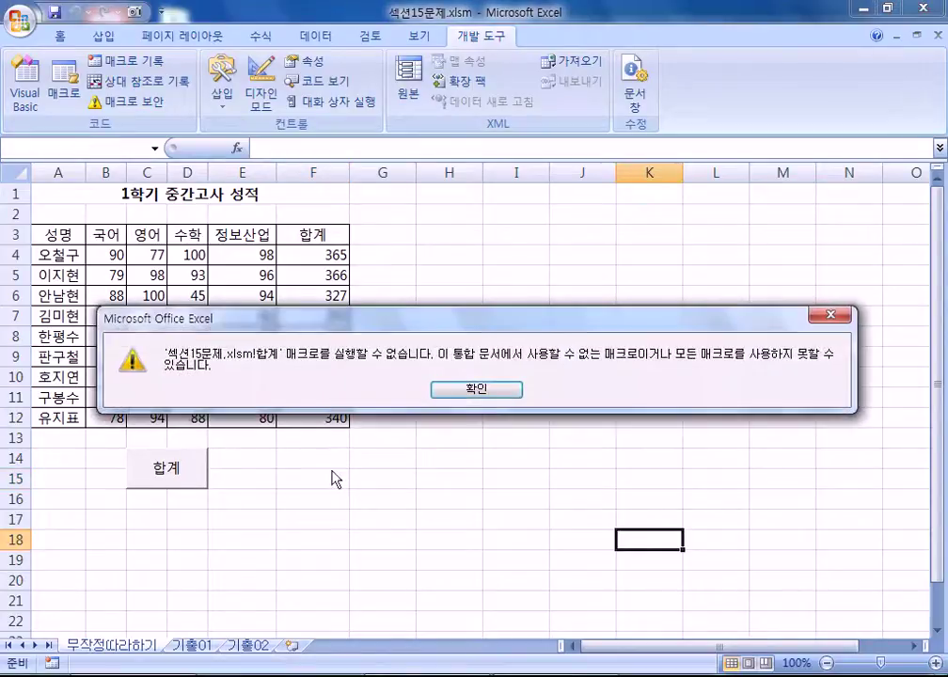
{"action": "left_click", "coordinate": [477, 390]}
Step: Clear the totals in F4:F12
{"action": "left_click_drag", "start_coordinate": [306, 254], "coordinate": [303, 419]}
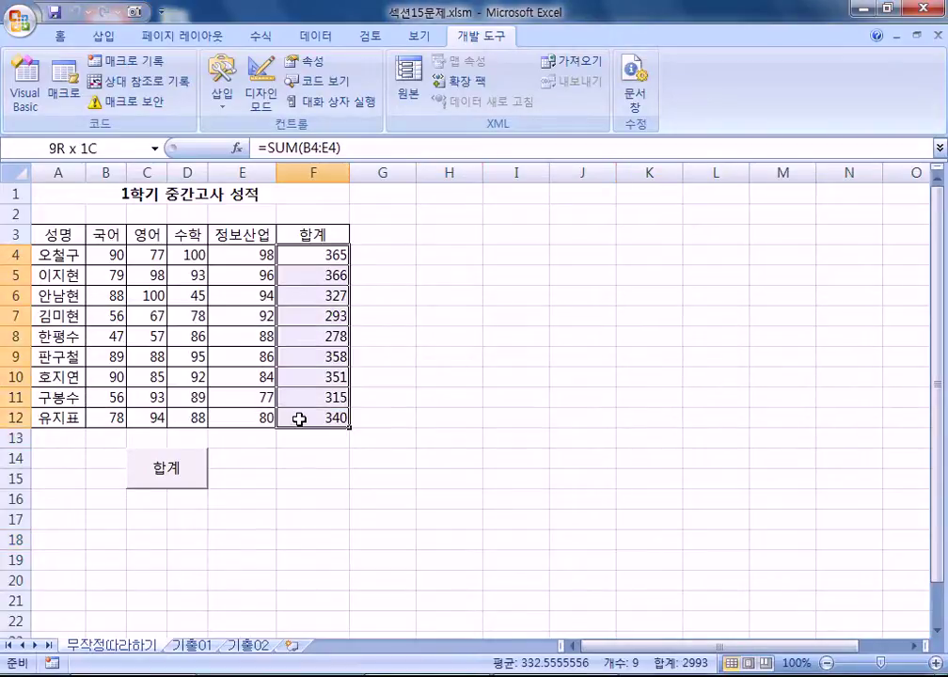
{"action": "key", "text": "Delete"}
{"action": "left_click", "coordinate": [498, 459]}
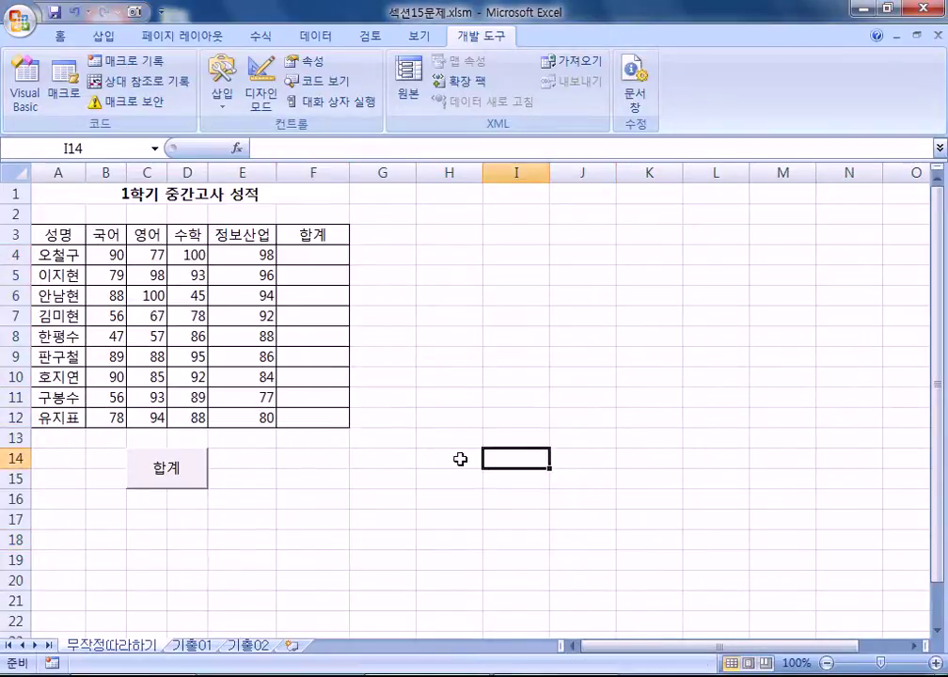
Step: Assign a new macro named 합계 to the existing 합계 button and start recording it in the current workbook
{"action": "right_click", "coordinate": [202, 474]}
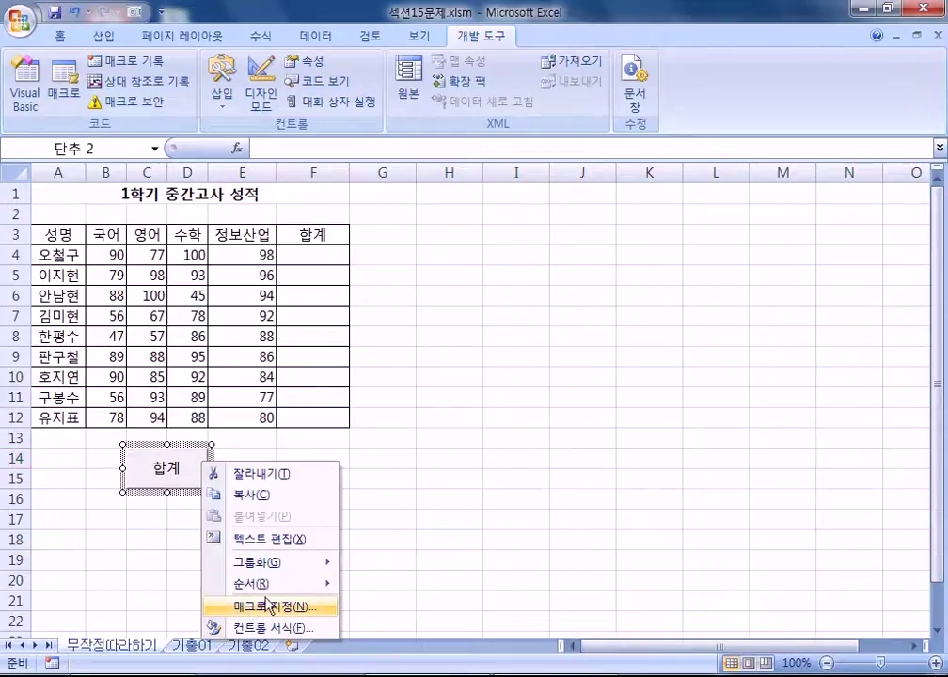
{"action": "scroll", "coordinate": [237, 482], "scroll_direction": "down", "scroll_amount": 3}
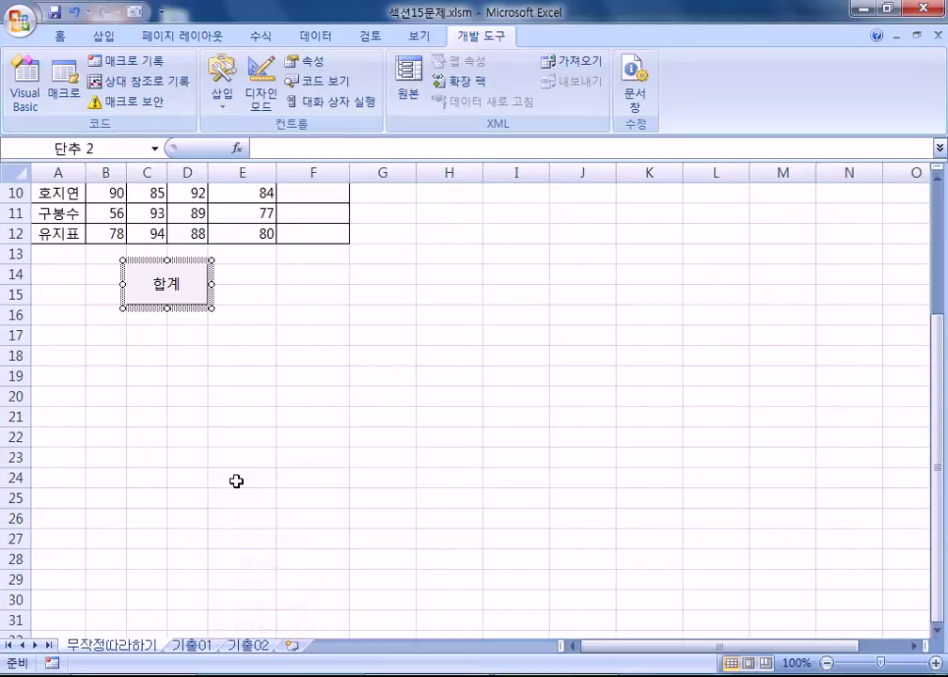
{"action": "right_click", "coordinate": [197, 264]}
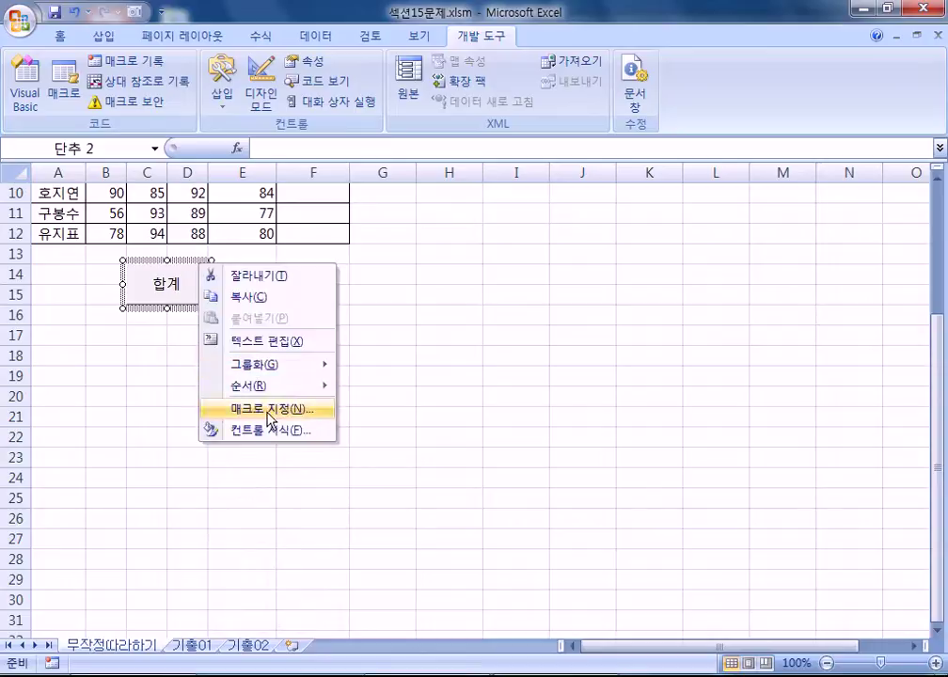
{"action": "left_click", "coordinate": [270, 410]}
{"action": "type", "text": "하ㅂ계"}
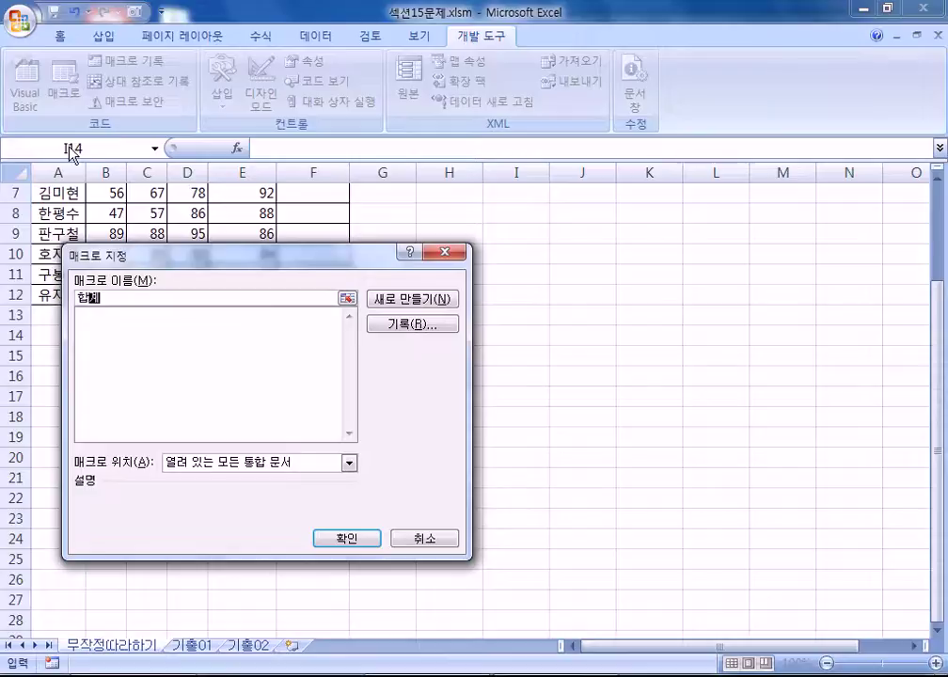
{"action": "scroll", "coordinate": [167, 386], "scroll_direction": "up", "scroll_amount": 2}
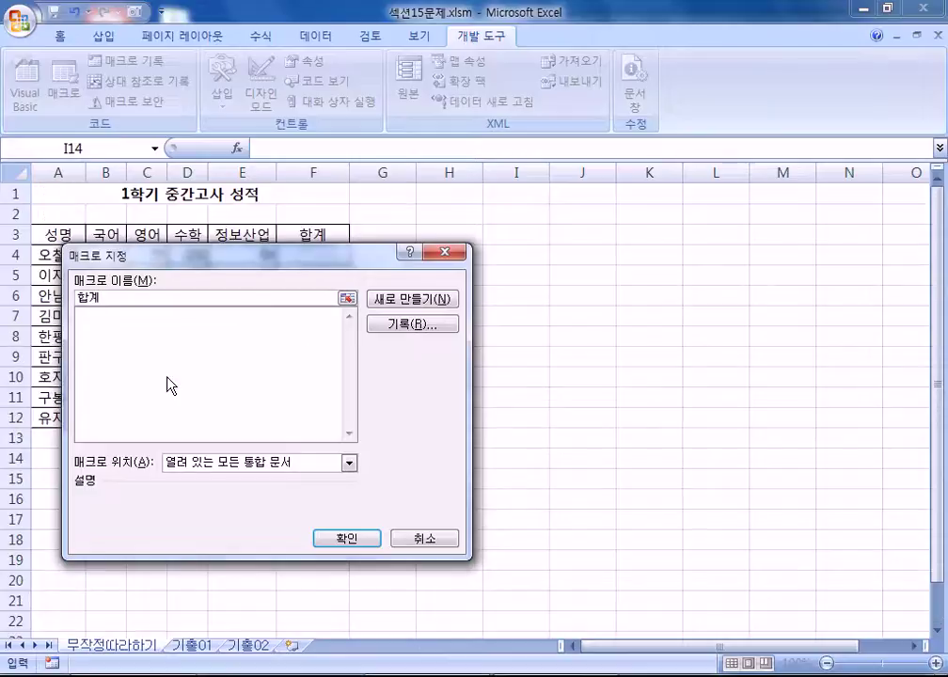
{"action": "left_click", "coordinate": [416, 325]}
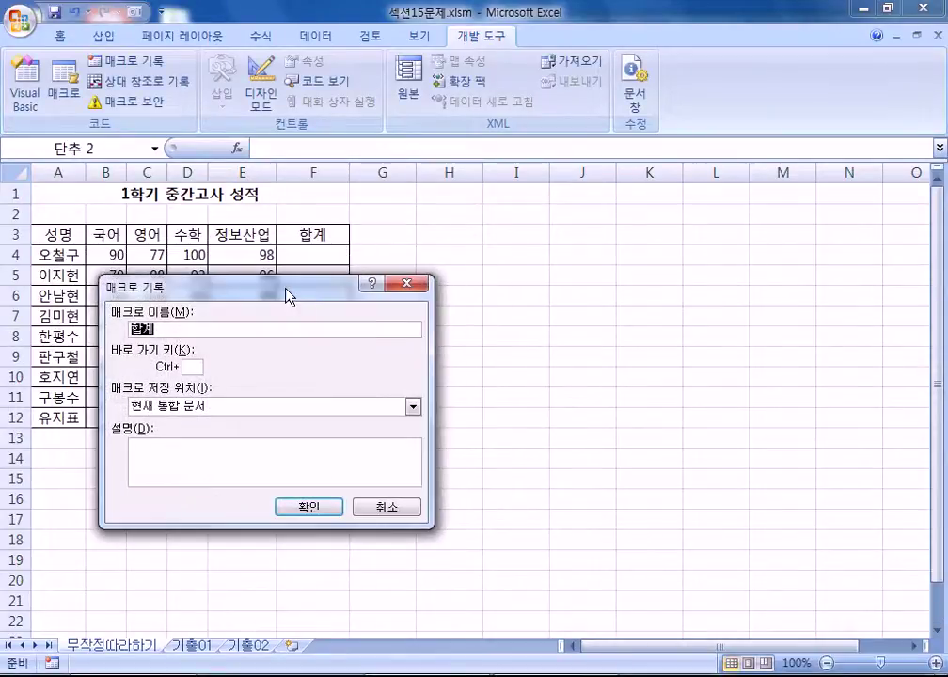
{"action": "left_click_drag", "start_coordinate": [289, 297], "coordinate": [595, 184]}
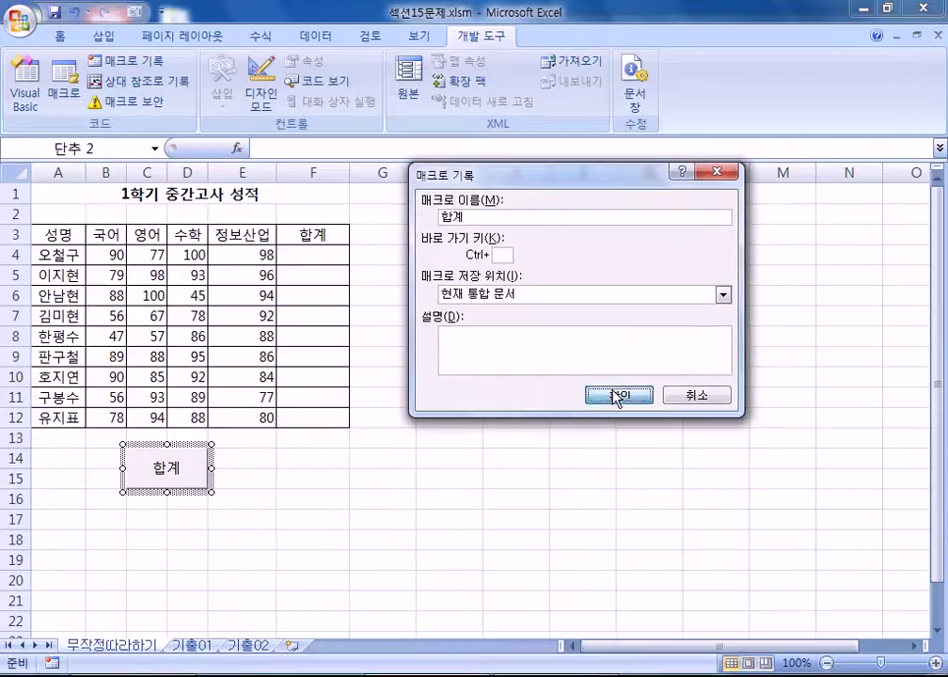
{"action": "left_click", "coordinate": [616, 396]}
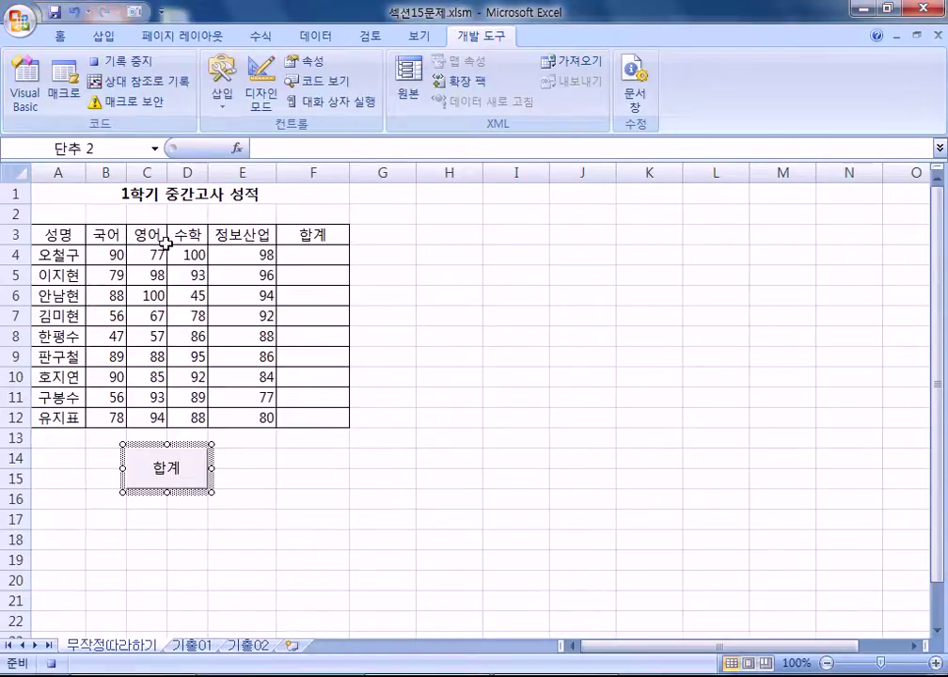
Step: Record an AutoSum over B4:F12 that fills the 합계 column
{"action": "left_click_drag", "start_coordinate": [90, 254], "coordinate": [308, 422]}
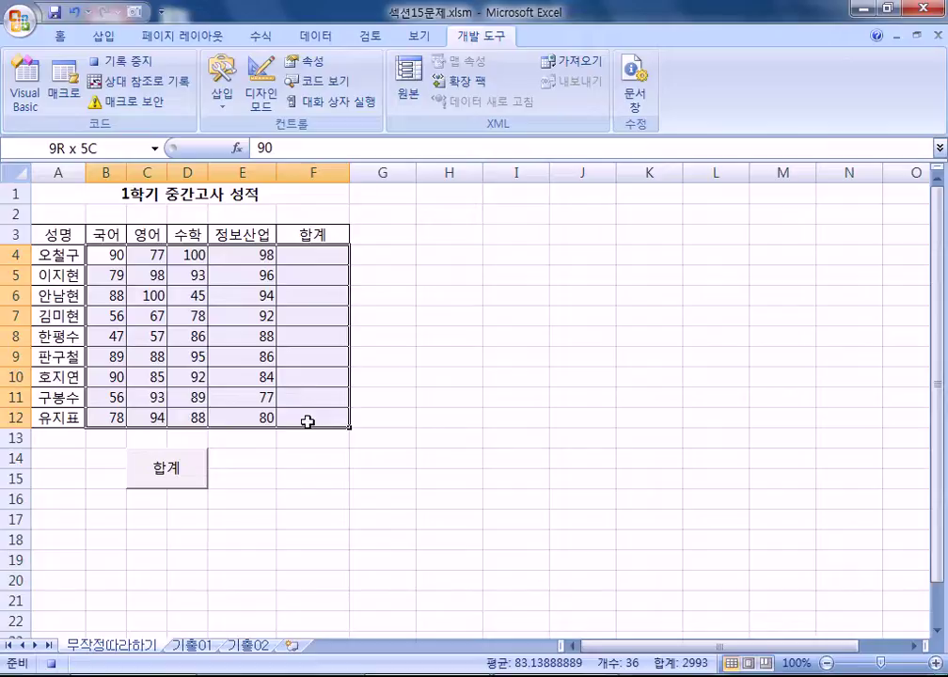
{"action": "left_click", "coordinate": [261, 39]}
{"action": "left_click", "coordinate": [87, 64]}
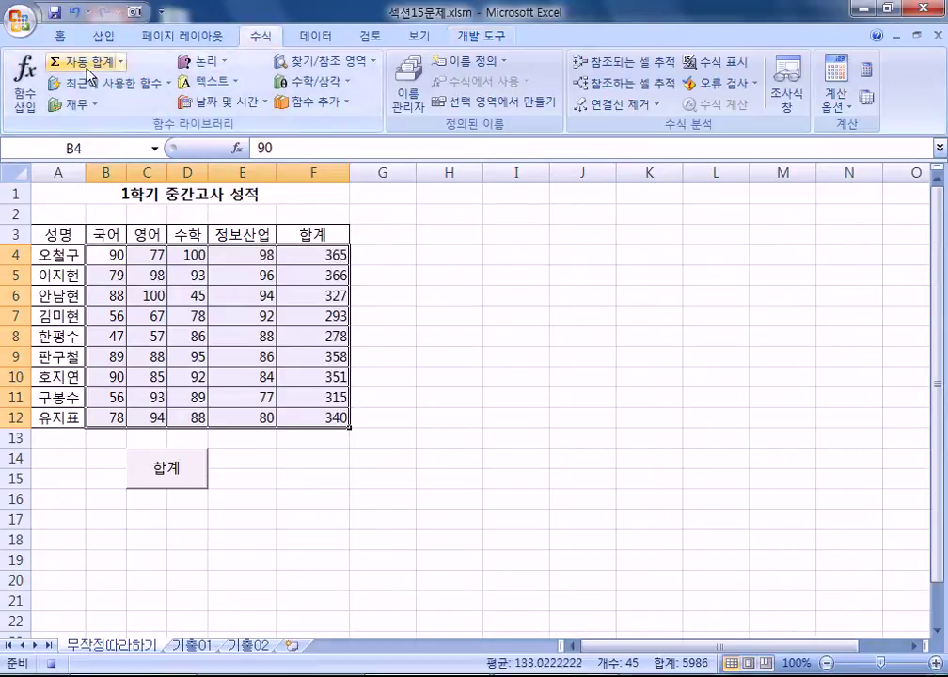
Step: Stop recording the 합계 macro
{"action": "left_click", "coordinate": [490, 39]}
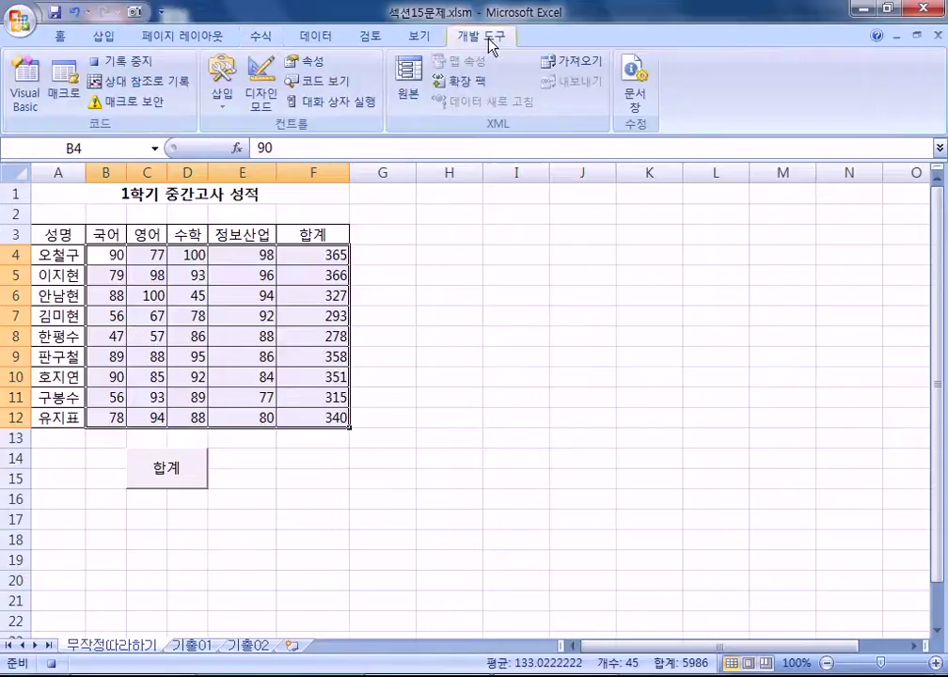
{"action": "left_click", "coordinate": [134, 66]}
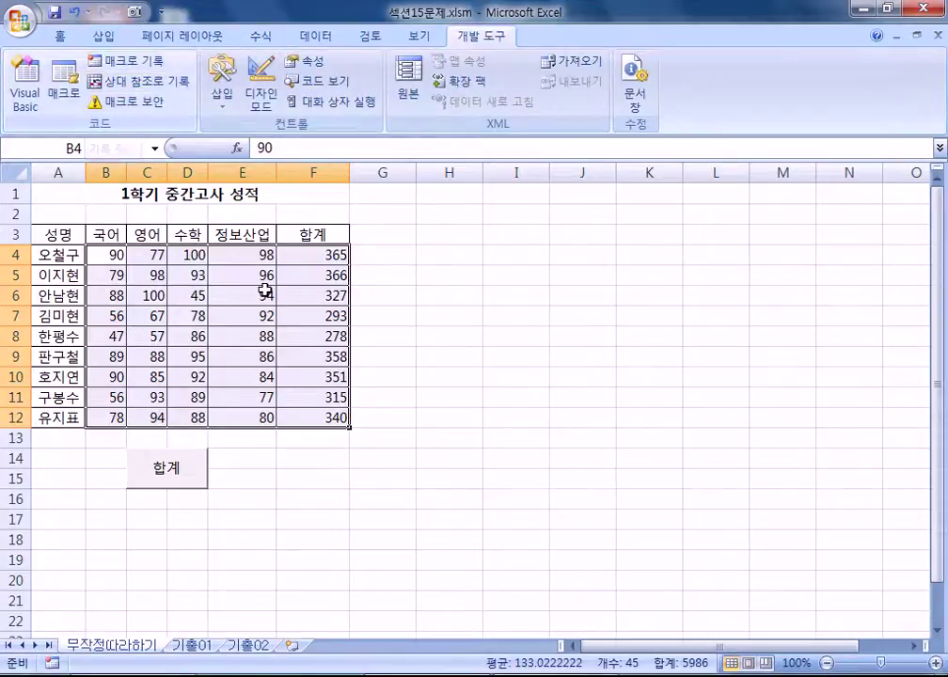
{"action": "left_click", "coordinate": [456, 518]}
Step: Clear the totals in F4:F12 and run the re-recorded 합계 macro from its button
{"action": "left_click_drag", "start_coordinate": [311, 256], "coordinate": [311, 417]}
{"action": "key", "text": "Delete"}
{"action": "left_click", "coordinate": [313, 560]}
{"action": "left_click", "coordinate": [180, 473]}
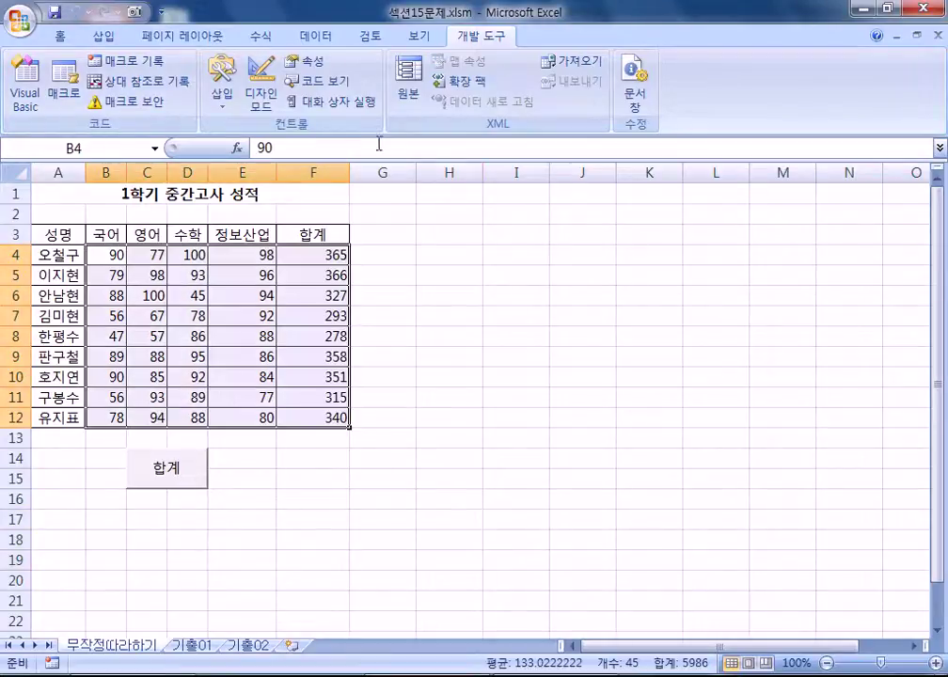
{"action": "left_click", "coordinate": [556, 473]}
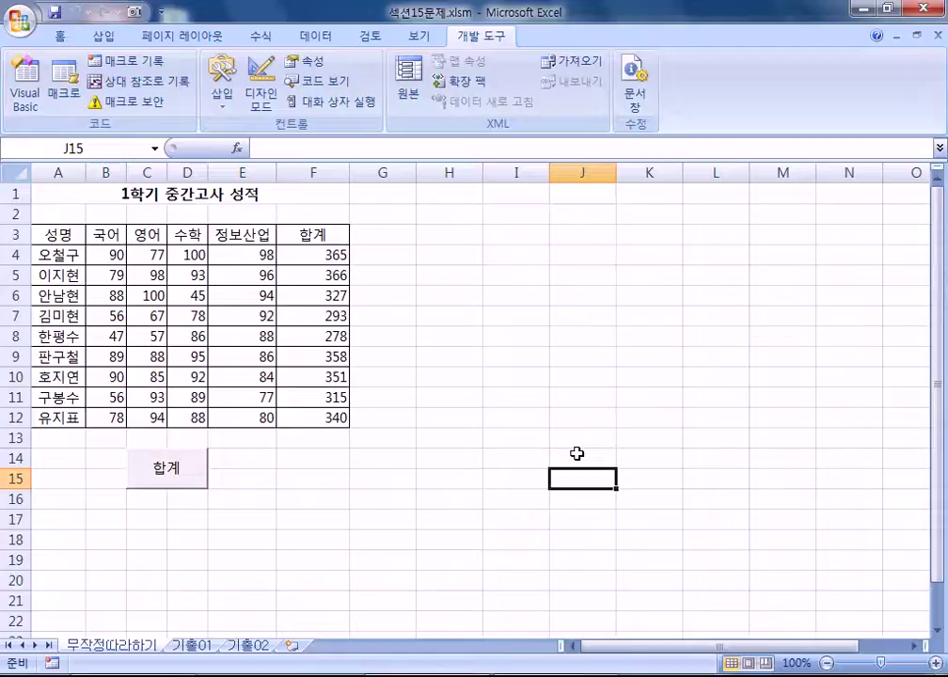
{"action": "left_click_drag", "start_coordinate": [58, 235], "coordinate": [298, 241]}
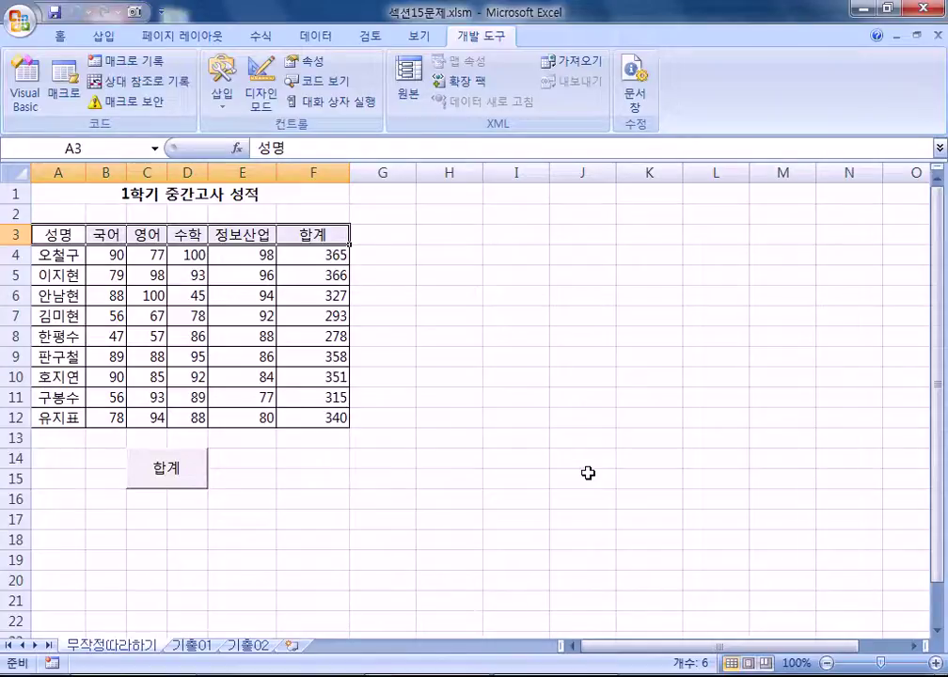
{"action": "left_click", "coordinate": [411, 519]}
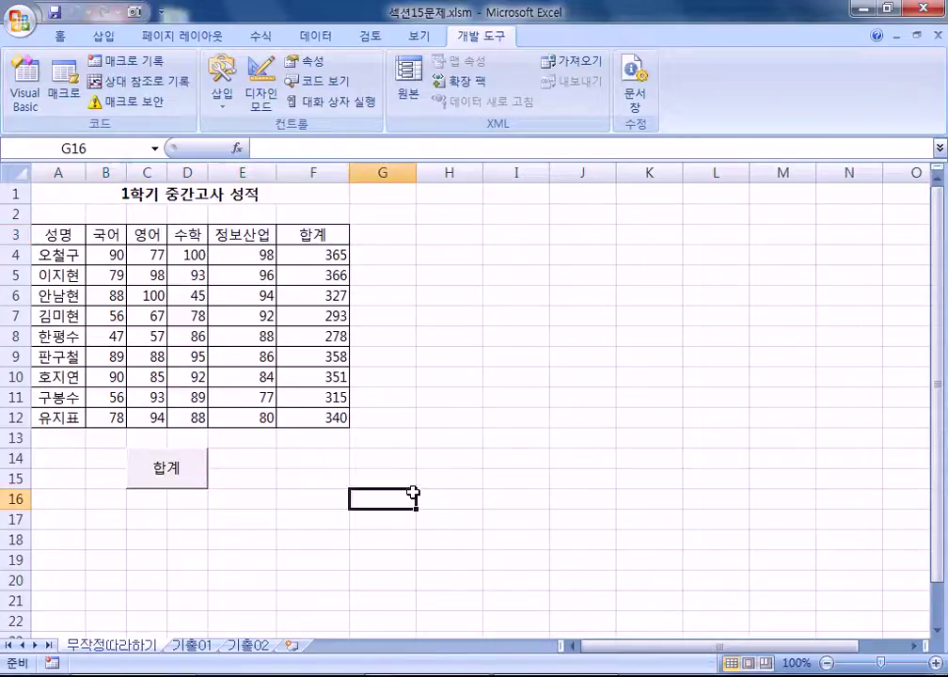
{"action": "left_click", "coordinate": [55, 233]}
{"action": "left_click_drag", "start_coordinate": [55, 233], "coordinate": [302, 236]}
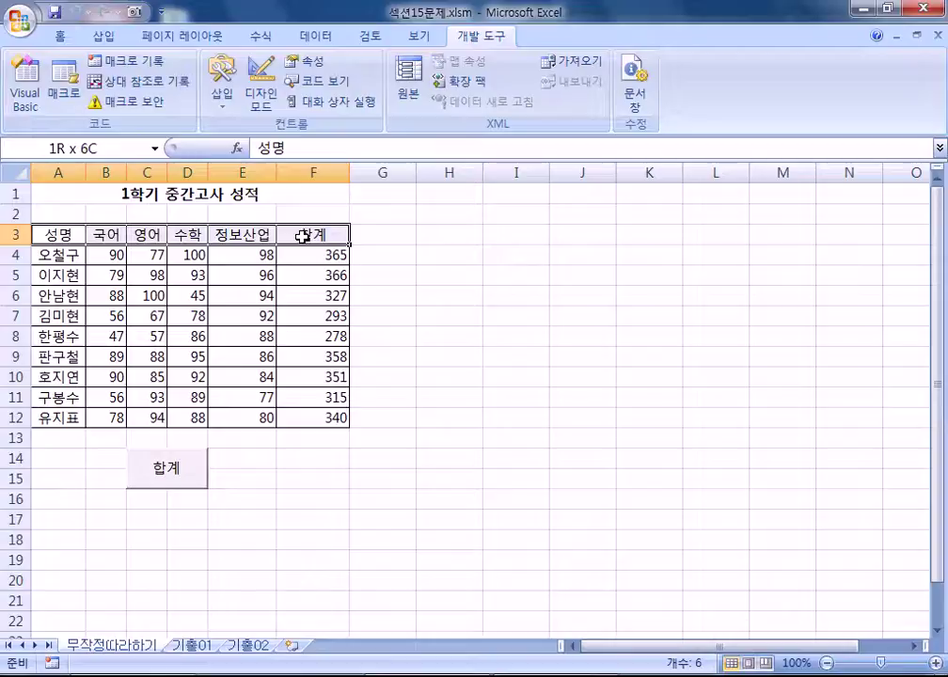
{"action": "left_click_drag", "start_coordinate": [302, 236], "coordinate": [302, 236]}
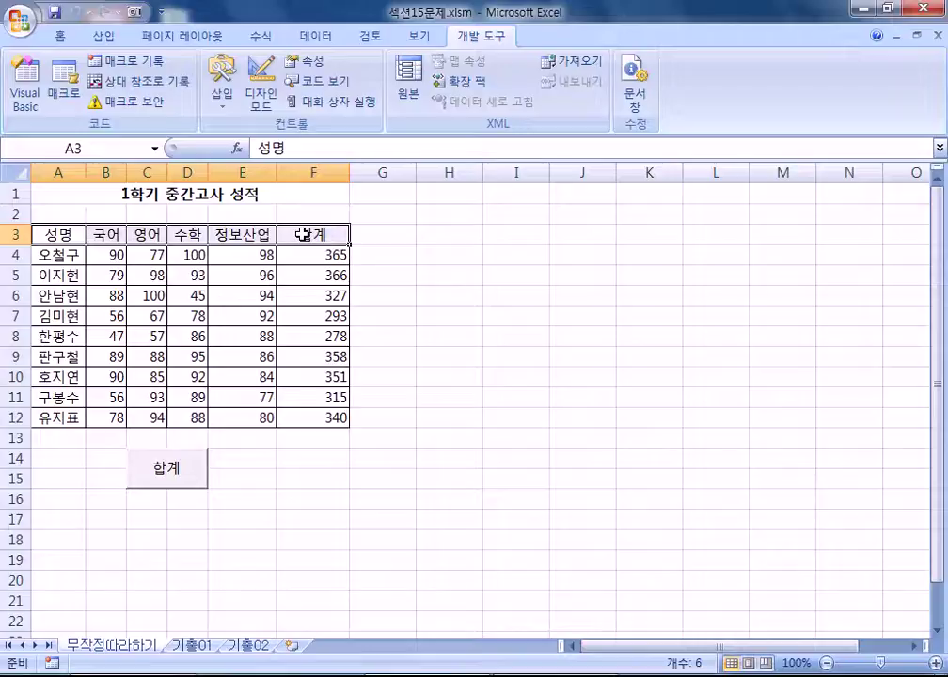
{"action": "left_click", "coordinate": [47, 190]}
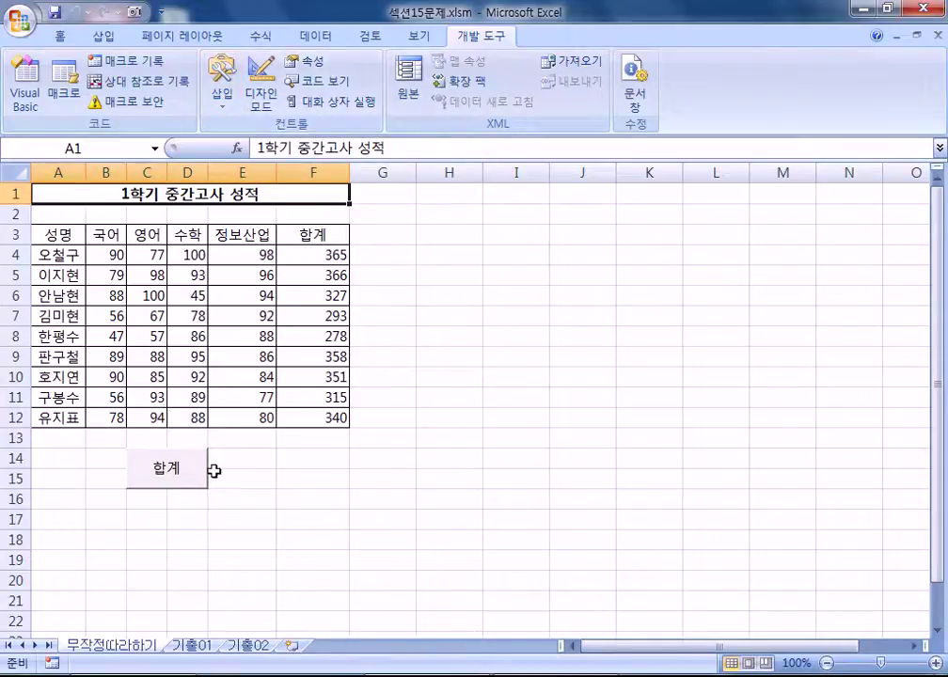
Step: Draw a form control button over cells F14:F15
{"action": "left_click", "coordinate": [289, 454]}
{"action": "left_click_drag", "start_coordinate": [289, 454], "coordinate": [290, 483]}
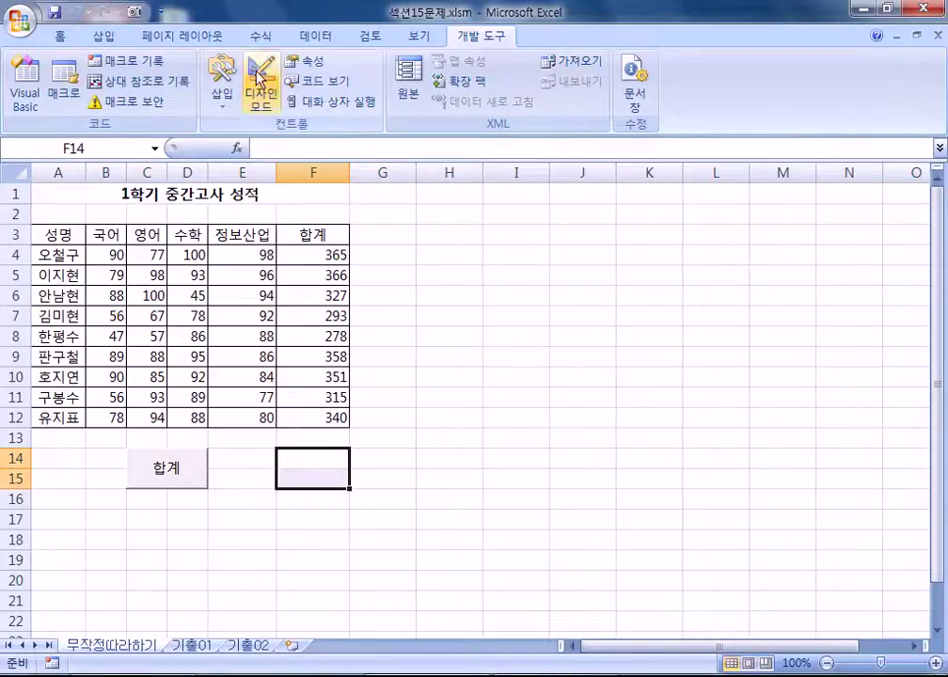
{"action": "left_click", "coordinate": [224, 91]}
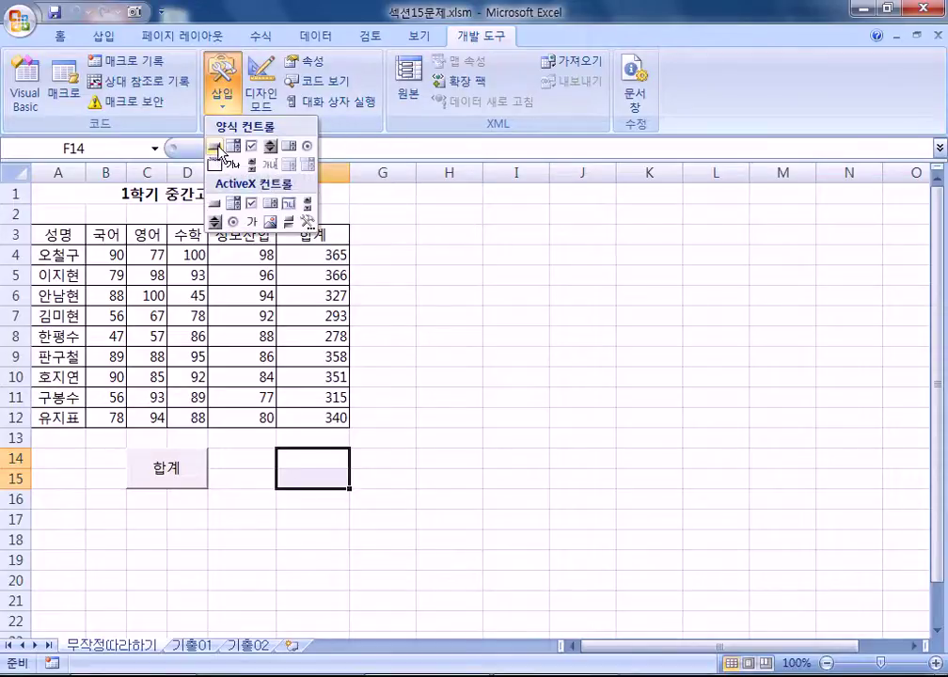
{"action": "left_click", "coordinate": [216, 147]}
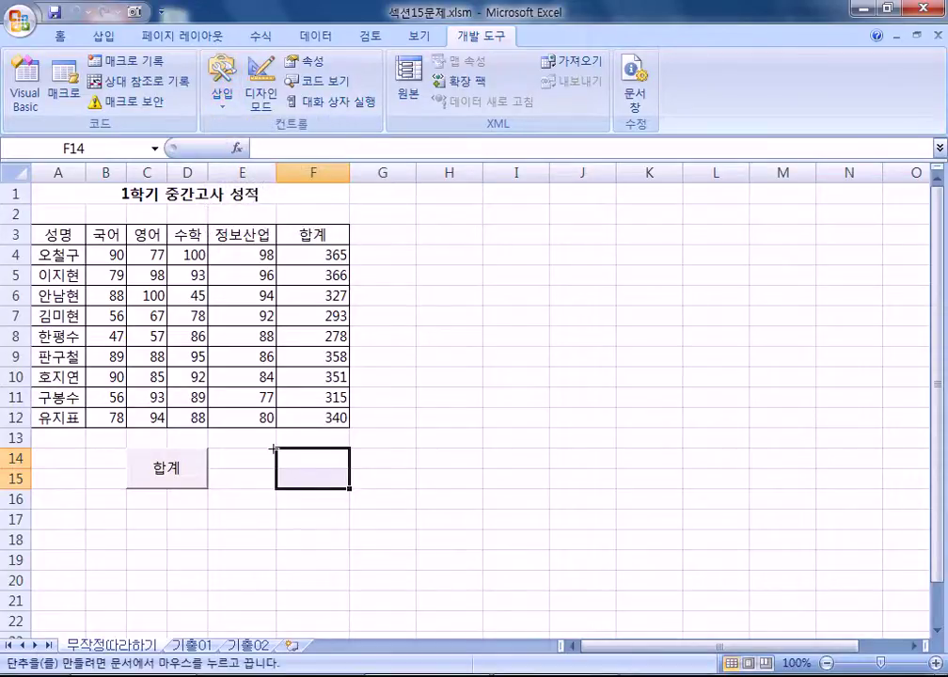
{"action": "mouse_move", "coordinate": [278, 448]}
{"action": "left_mouse_down"}
{"action": "mouse_move", "coordinate": [322, 483]}
{"action": "mouse_move", "coordinate": [354, 492]}
{"action": "left_mouse_up"}
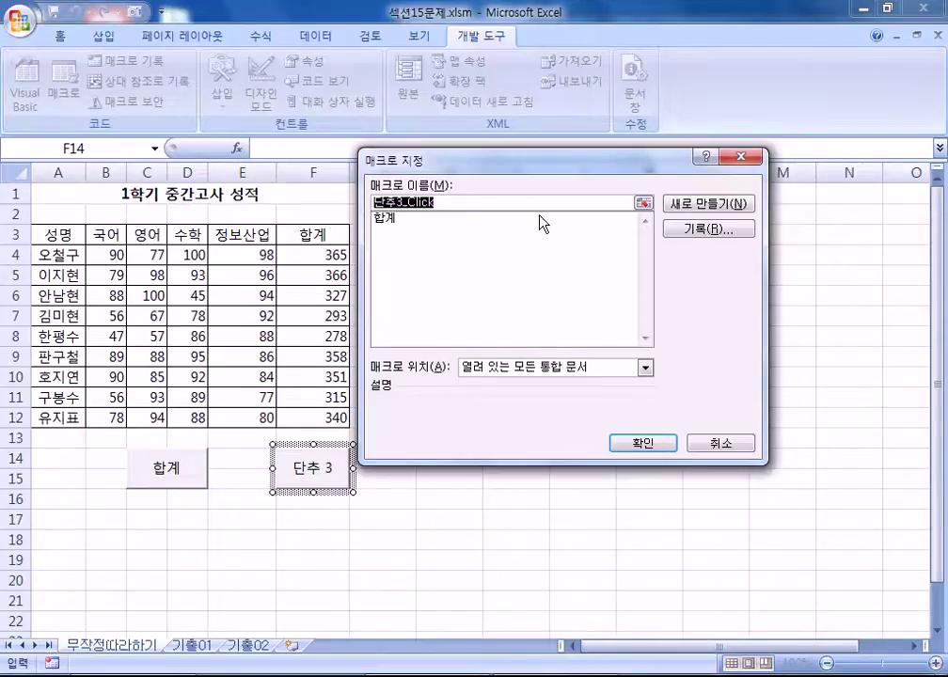
Step: Assign a new macro named 셀음영 to the new button and start recording it in the current workbook
{"action": "type", "text": "셀ㅇ"}
{"action": "type", "text": "음영"}
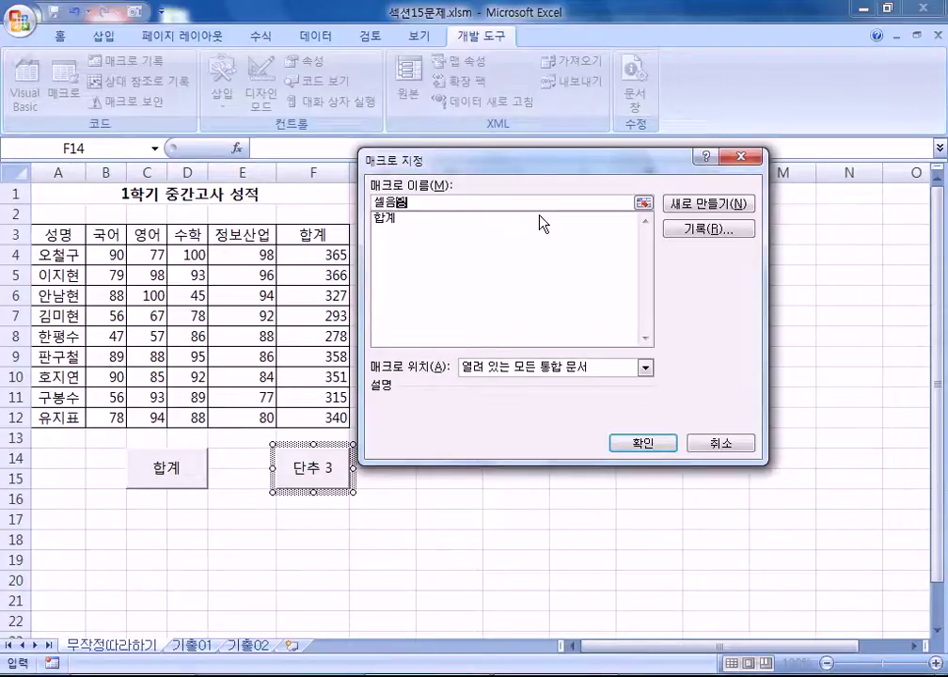
{"action": "left_click", "coordinate": [712, 231]}
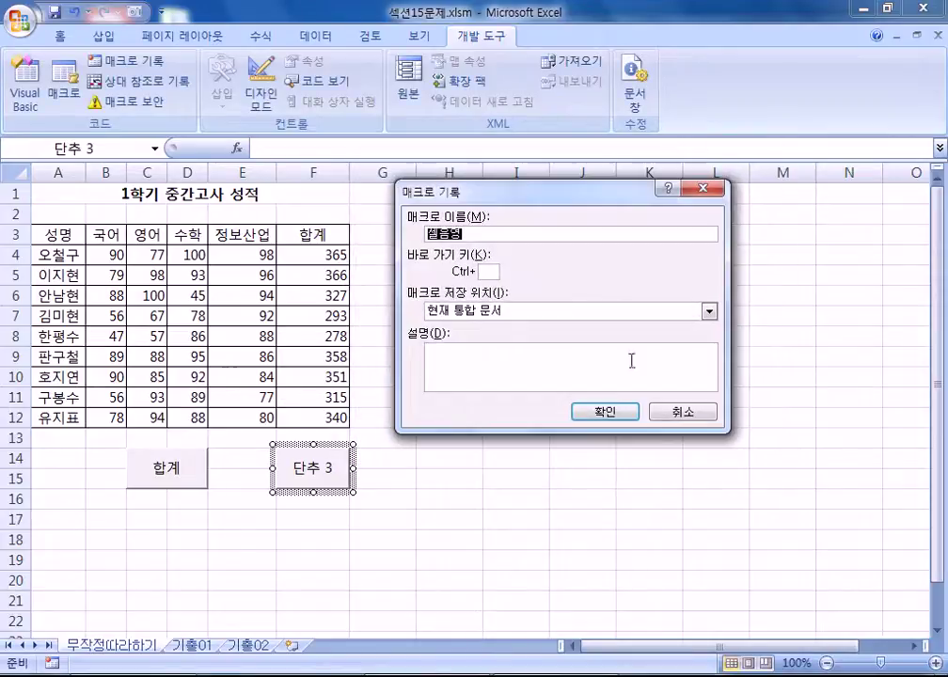
{"action": "left_click", "coordinate": [602, 414]}
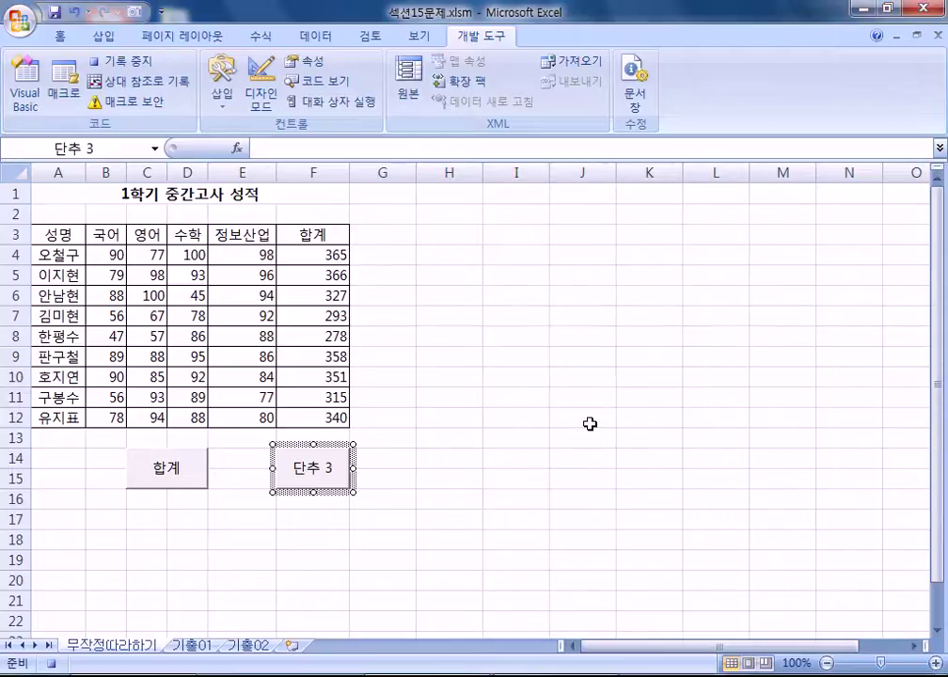
Step: Record filling the header cells A3:F3 with standard red and stop the macro recording
{"action": "left_click", "coordinate": [43, 235]}
{"action": "left_click_drag", "start_coordinate": [42, 236], "coordinate": [309, 237]}
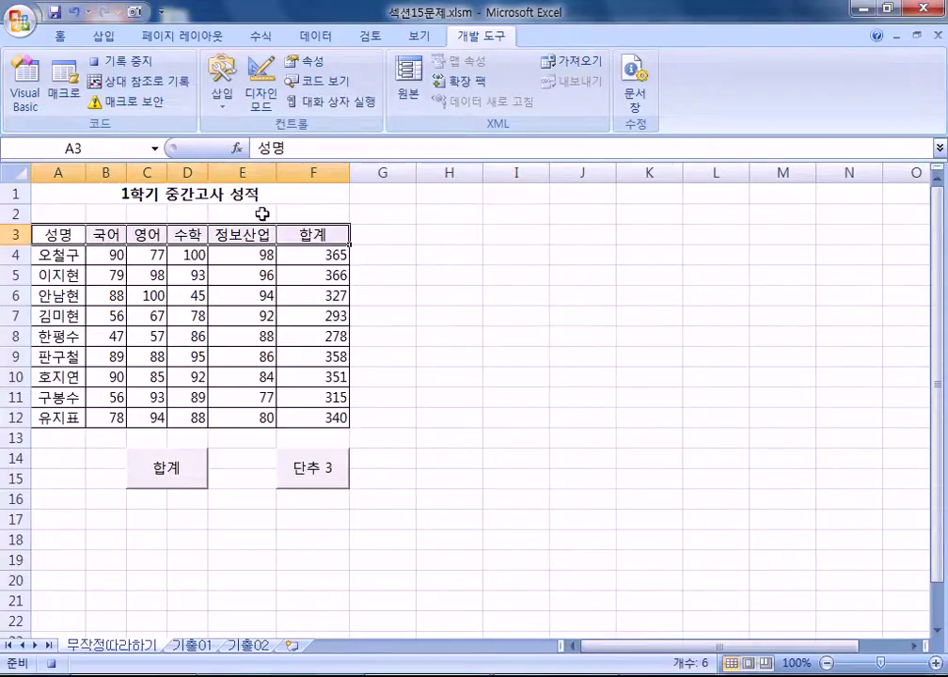
{"action": "left_click", "coordinate": [59, 38]}
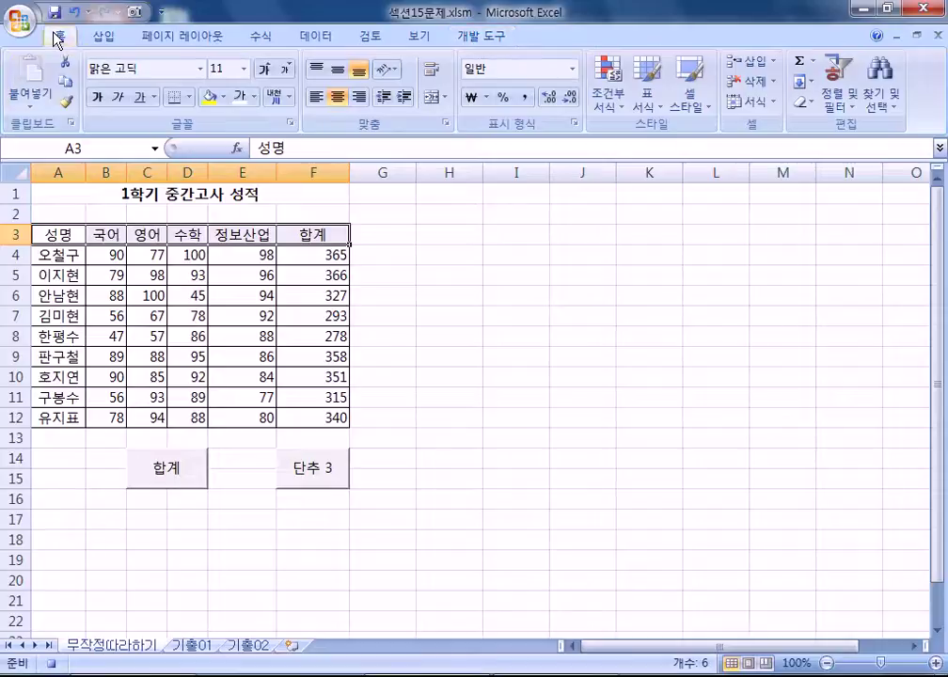
{"action": "left_click", "coordinate": [224, 97]}
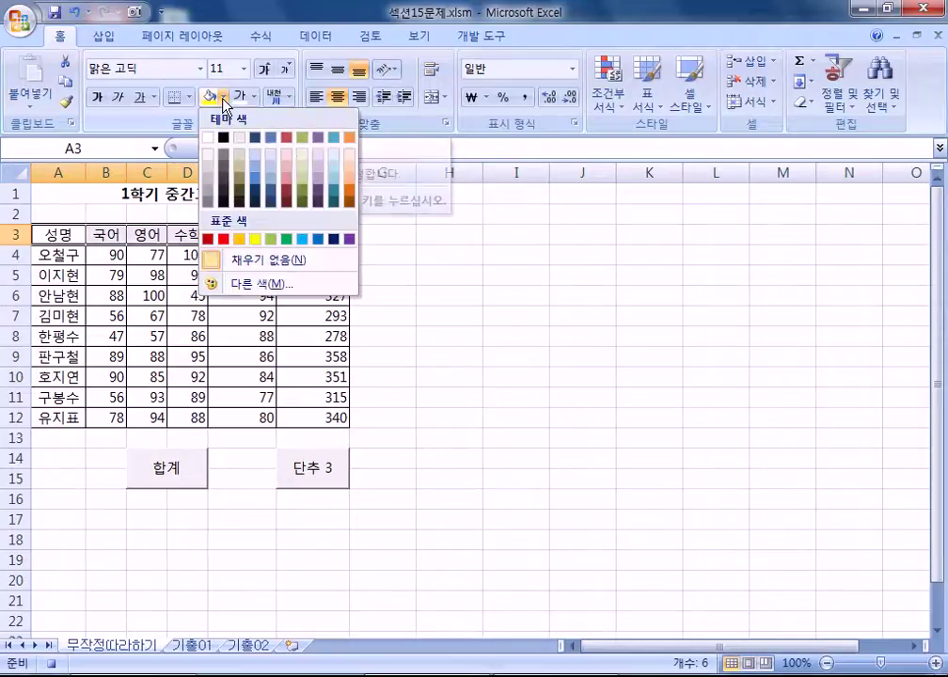
{"action": "left_click", "coordinate": [225, 240]}
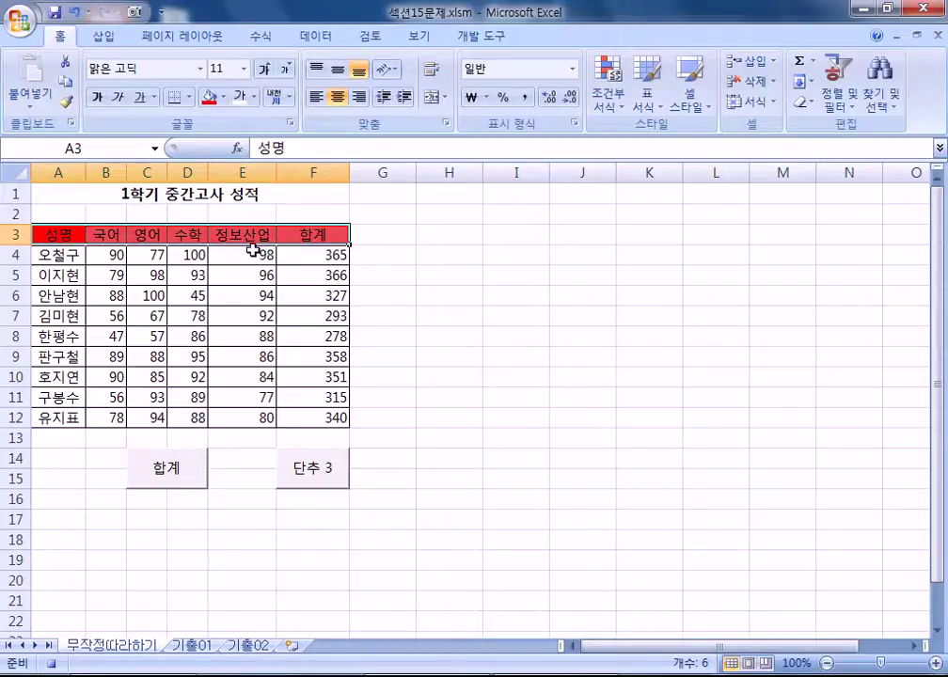
{"action": "left_click", "coordinate": [491, 42]}
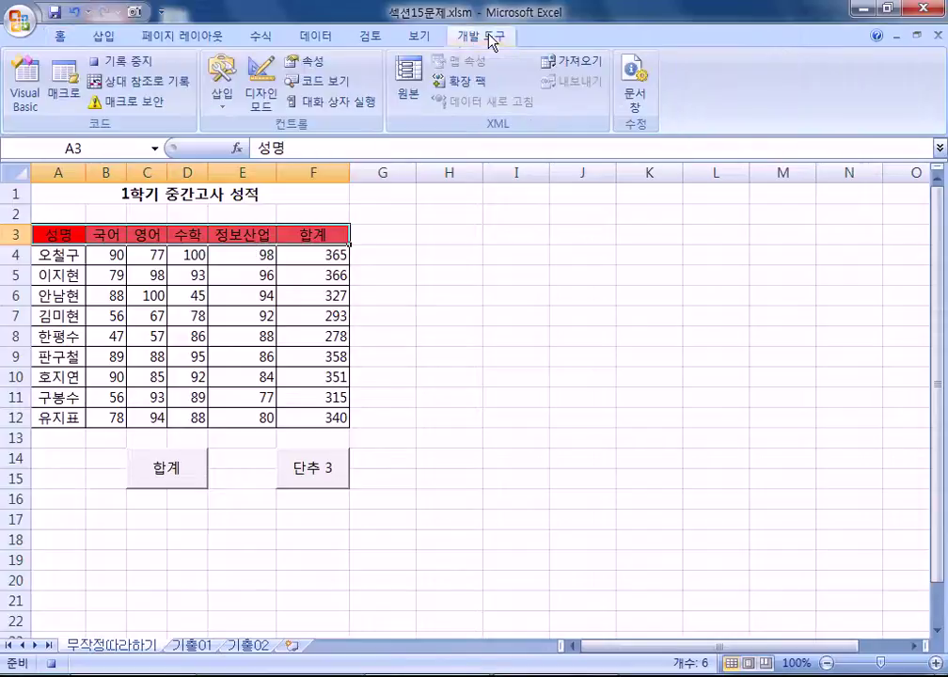
{"action": "left_click", "coordinate": [134, 64]}
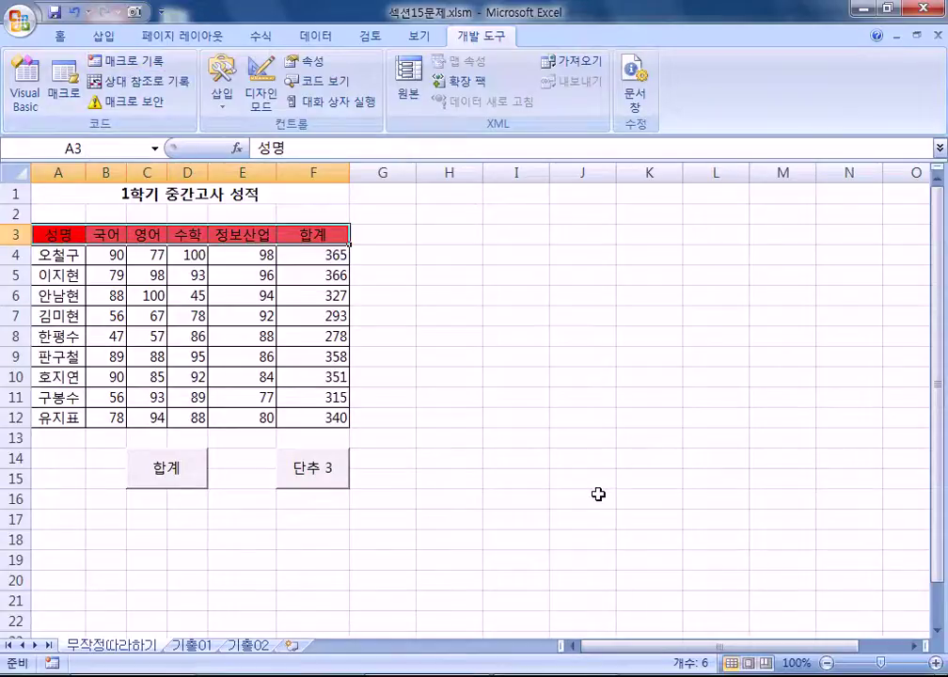
Step: Change the label of the new button at F14:F15 to 셀음영
{"action": "scroll", "coordinate": [395, 442], "scroll_direction": "down", "scroll_amount": 2}
{"action": "left_click", "coordinate": [312, 353]}
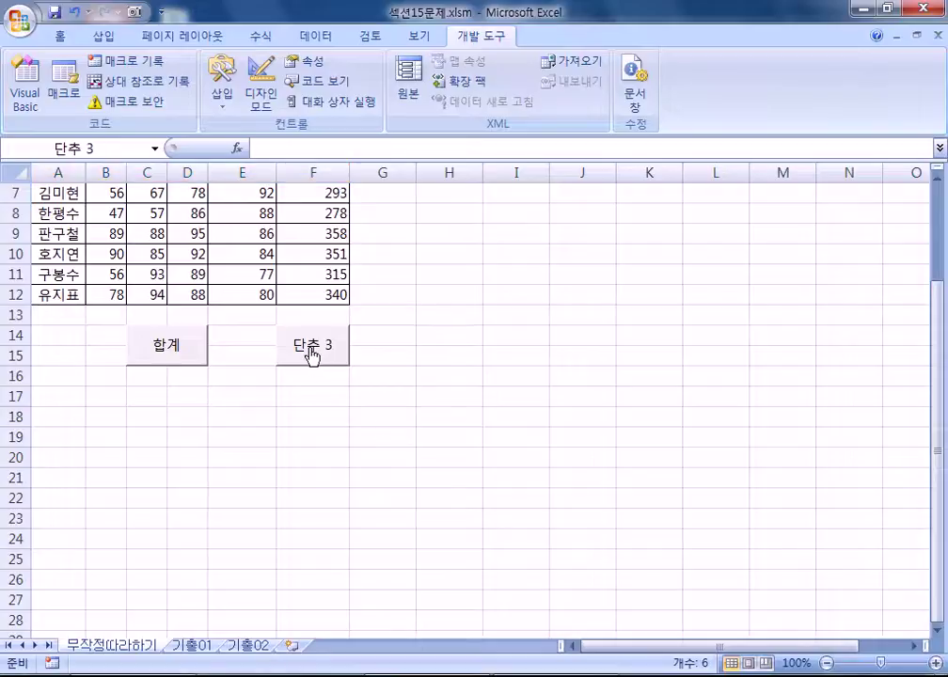
{"action": "right_click", "coordinate": [311, 353]}
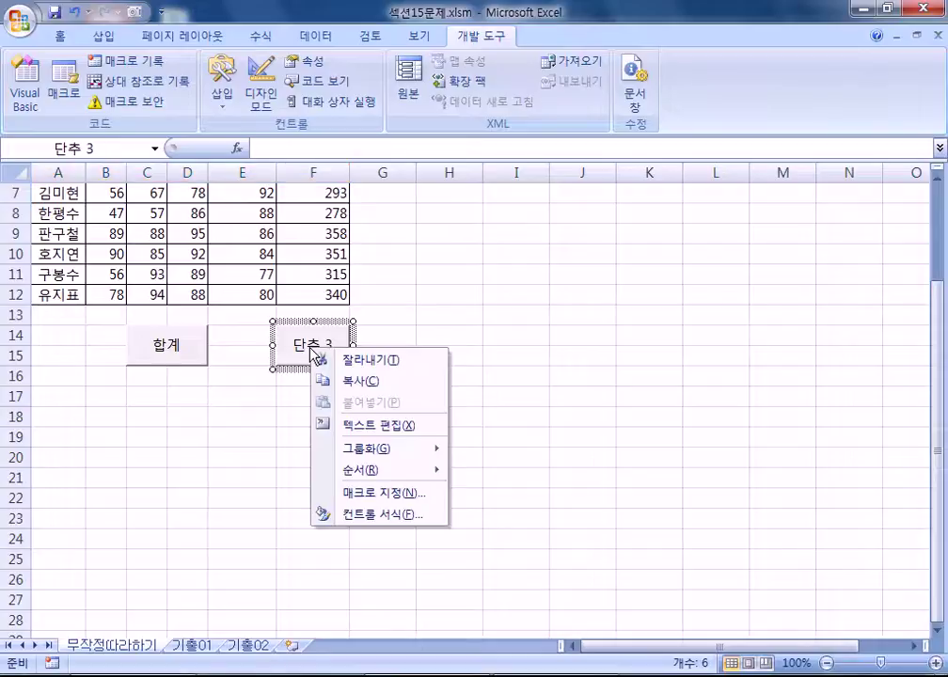
{"action": "left_click", "coordinate": [373, 429]}
{"action": "type", "text": "셀음영"}
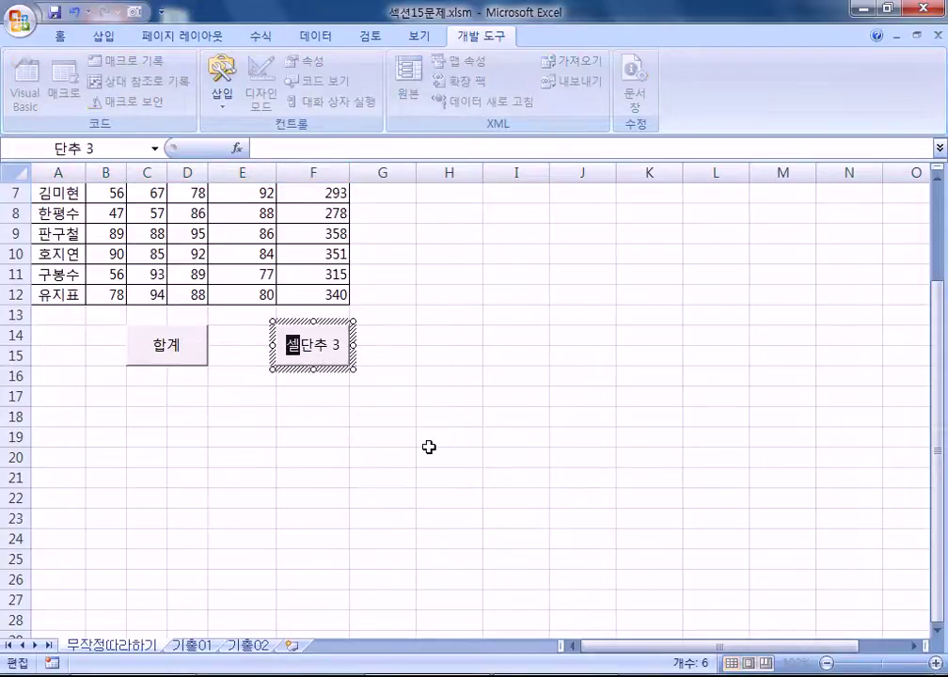
{"action": "key", "text": "Delete"}
{"action": "key", "text": "Delete"}
{"action": "key", "text": "Delete"}
{"action": "key", "text": "Delete"}
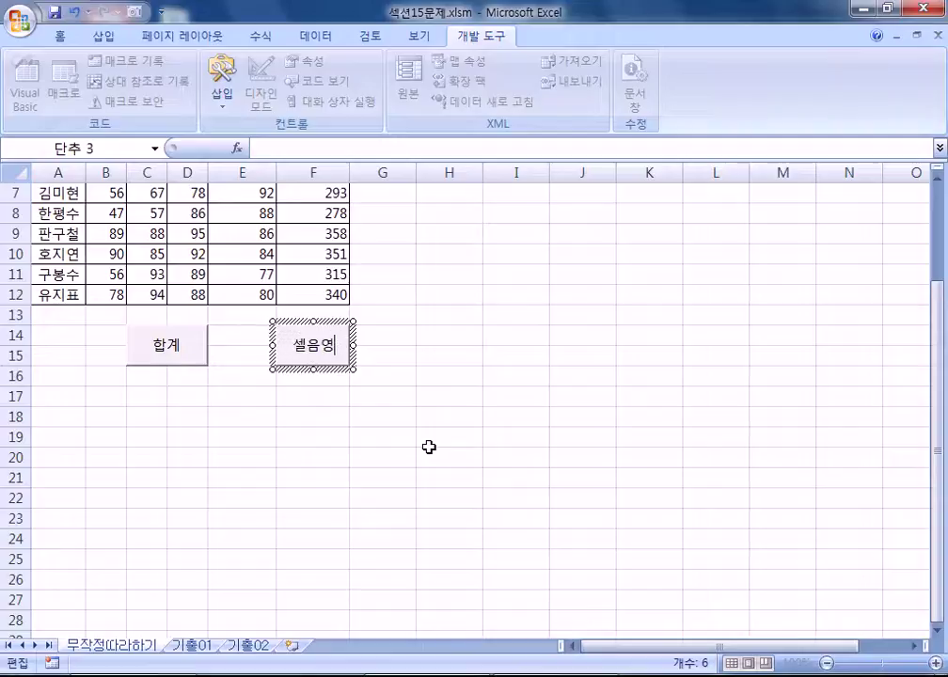
{"action": "left_click", "coordinate": [441, 444]}
Step: Fill the header cells A3:F3 with standard yellow and test the 셀음영 macro from its button
{"action": "scroll", "coordinate": [418, 375], "scroll_direction": "up", "scroll_amount": 1}
{"action": "scroll", "coordinate": [419, 374], "scroll_direction": "up", "scroll_amount": 1}
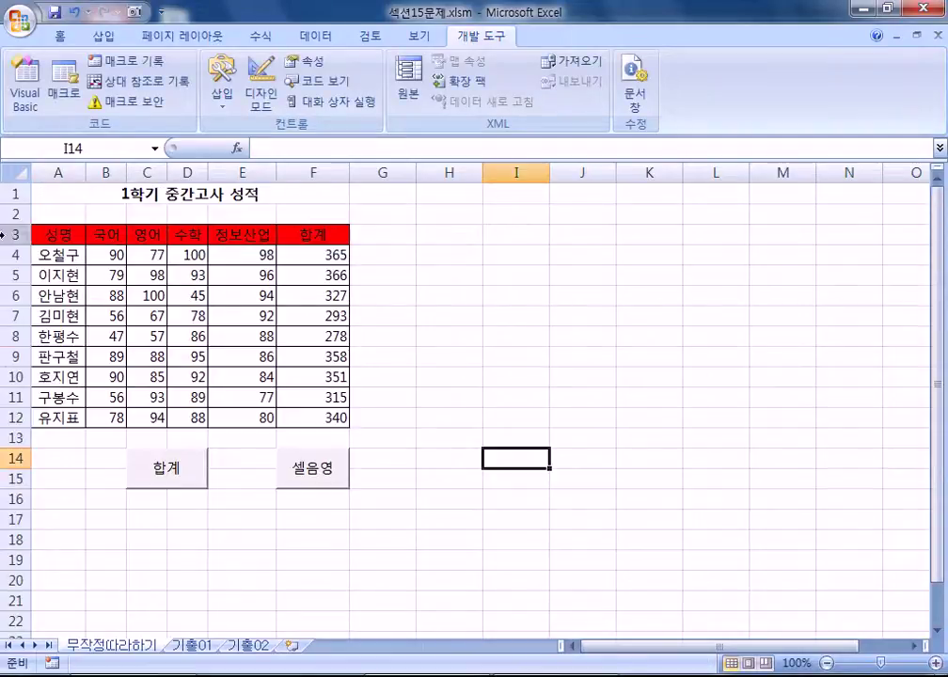
{"action": "left_click_drag", "start_coordinate": [38, 234], "coordinate": [301, 235]}
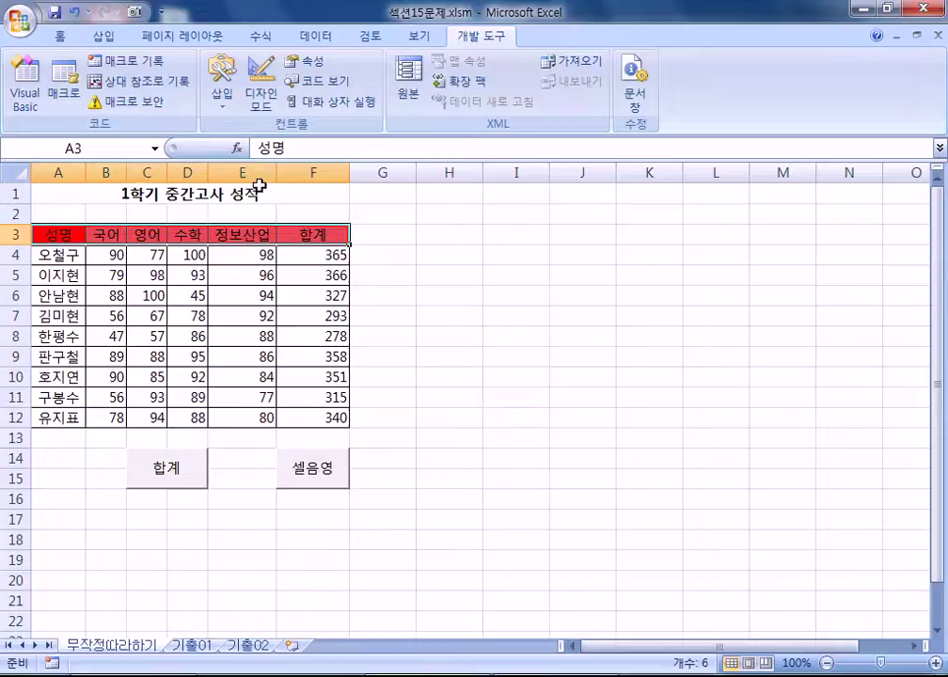
{"action": "left_click", "coordinate": [59, 36]}
{"action": "left_click", "coordinate": [224, 96]}
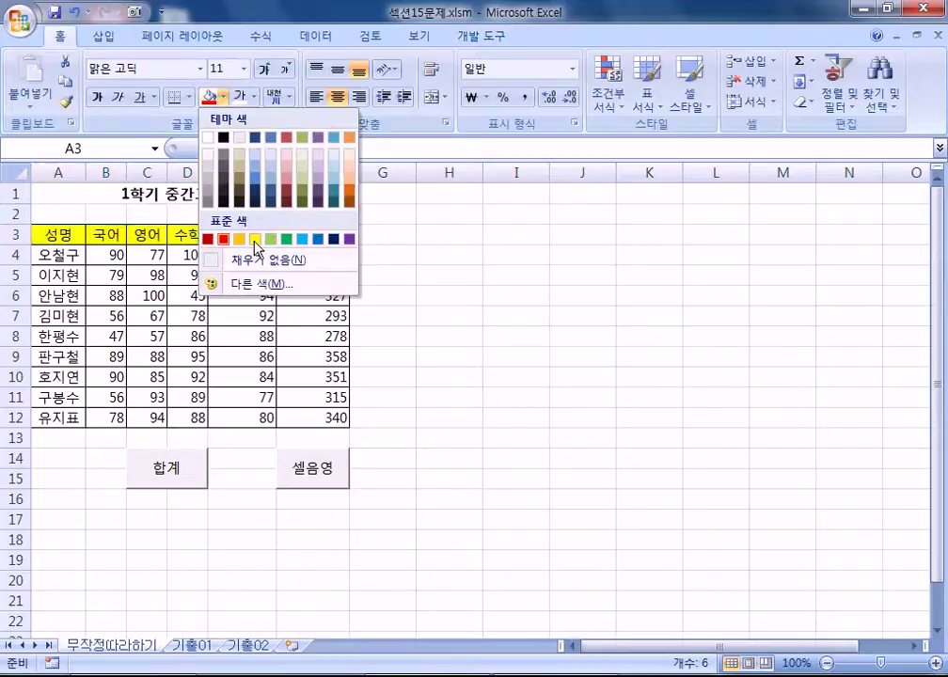
{"action": "left_click", "coordinate": [255, 239]}
{"action": "left_click", "coordinate": [518, 378]}
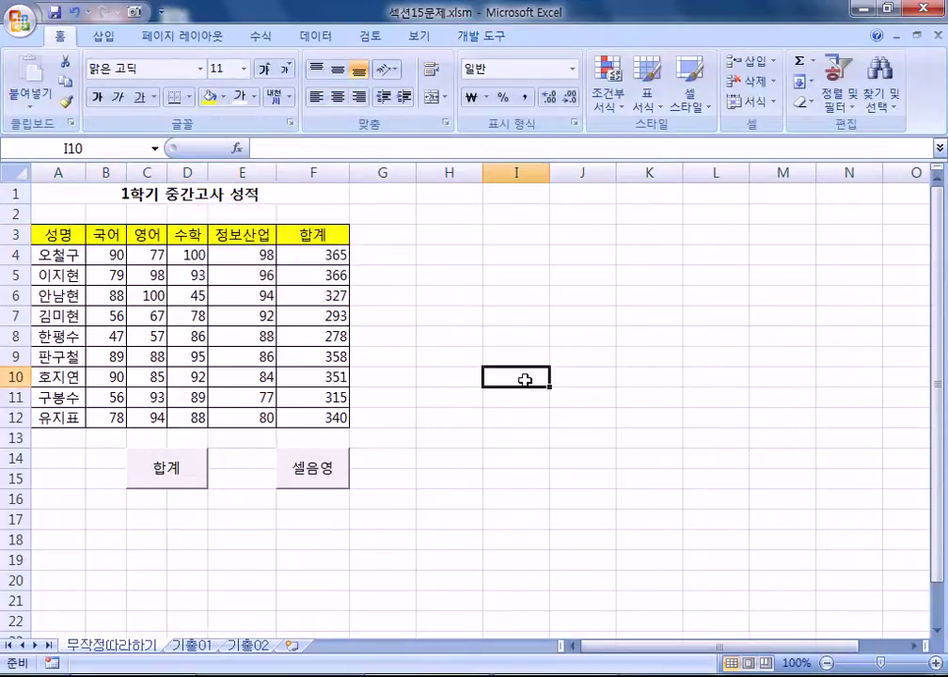
{"action": "left_click", "coordinate": [334, 467]}
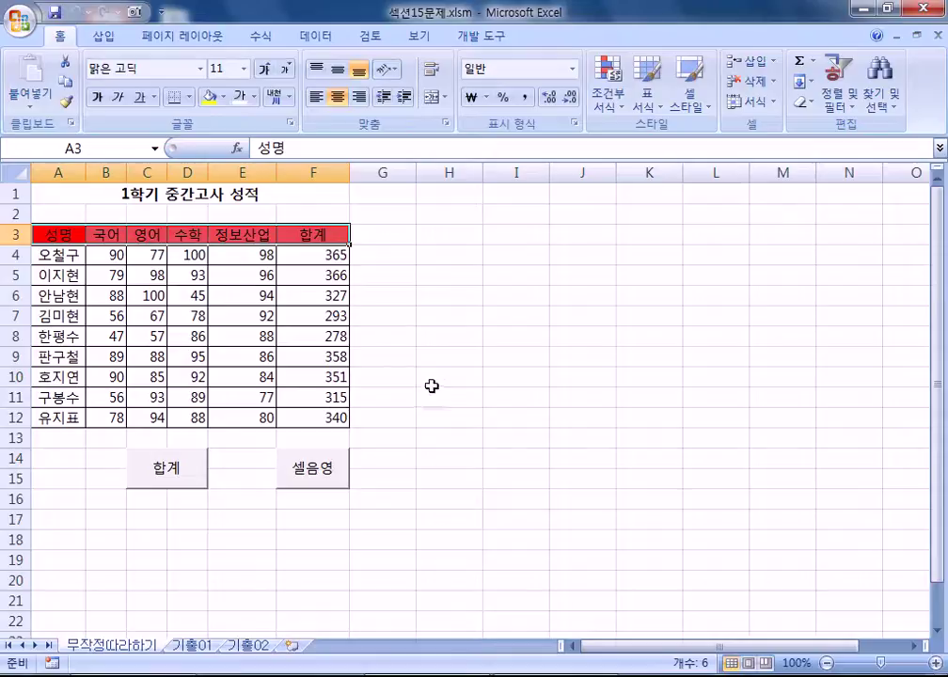
{"action": "left_click", "coordinate": [458, 440]}
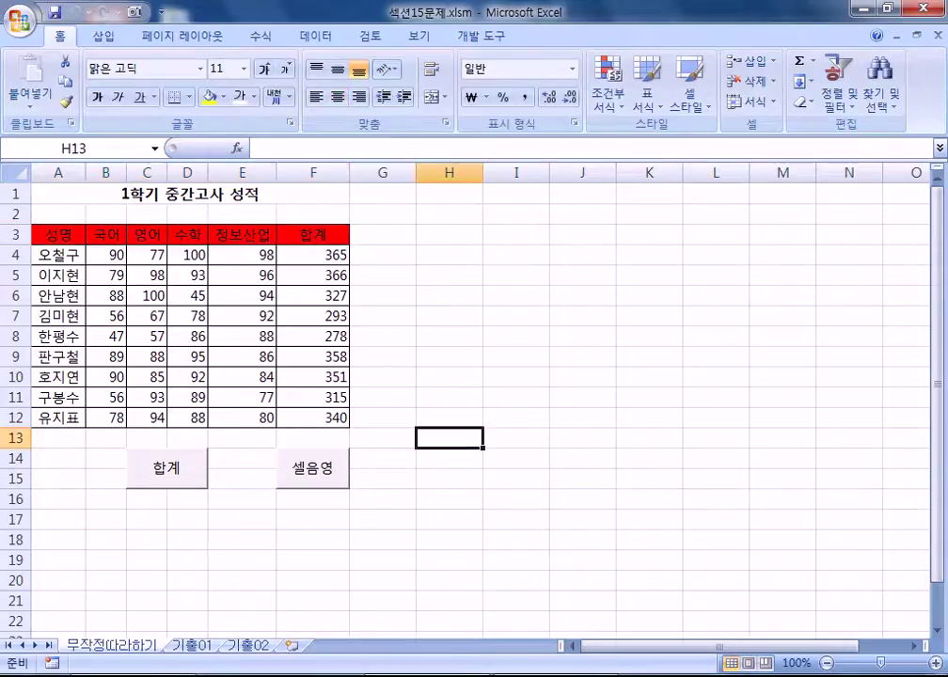
Step: Switch to Notepad and add the heading "* 매크로를 작성하는 순서" below the 합계 매크로 notes
{"action": "key", "text": "alt+Tab"}
{"action": "scroll", "coordinate": [698, 375], "scroll_direction": "down", "scroll_amount": 1}
{"action": "left_click", "coordinate": [690, 343]}
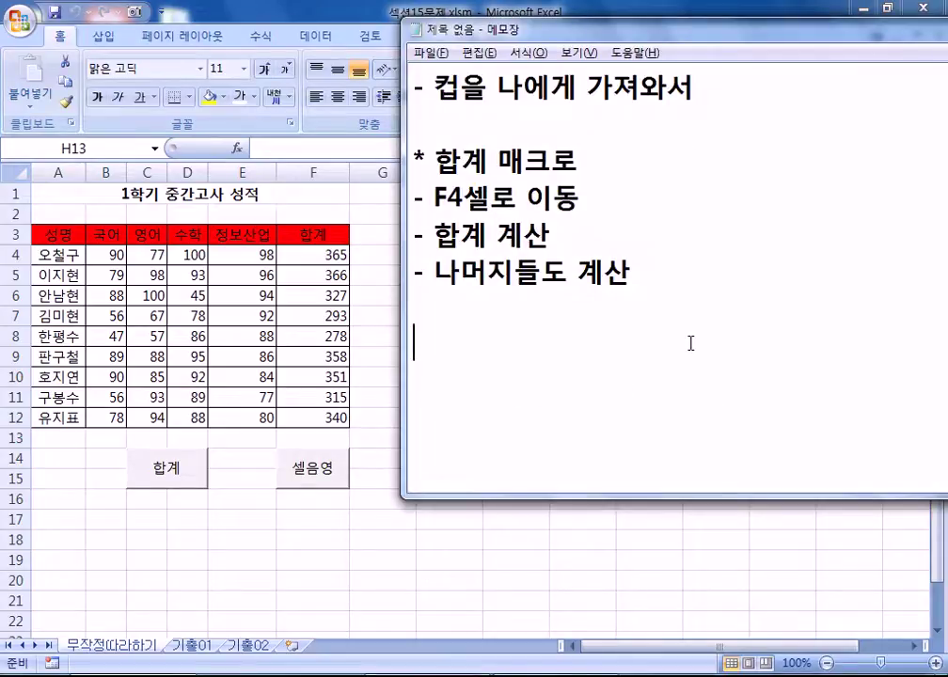
{"action": "type", "text": "* 매크로"}
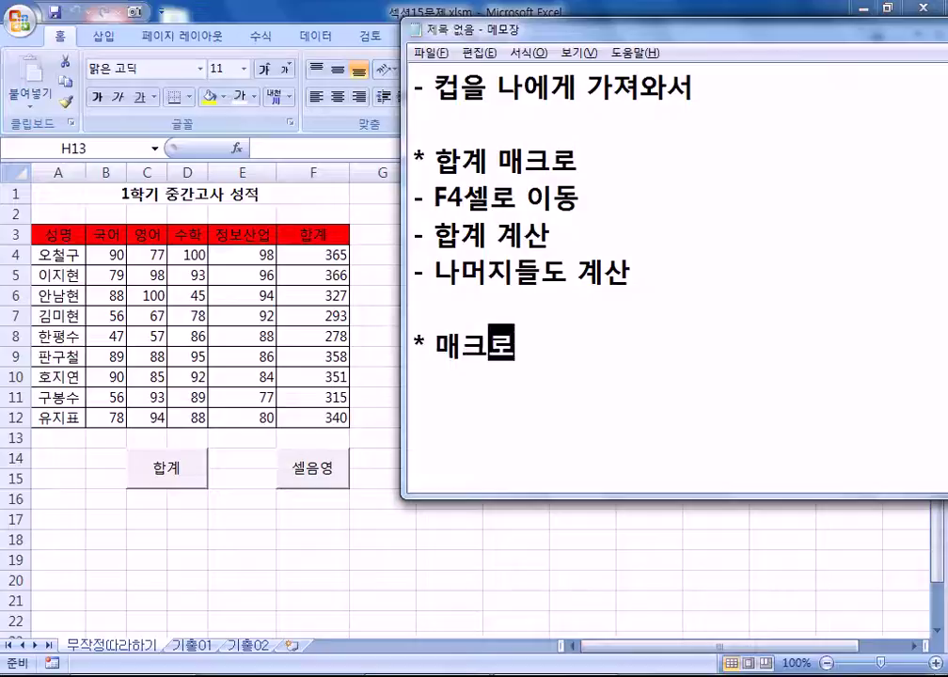
{"action": "type", "text": "를 잤성하는 순서"}
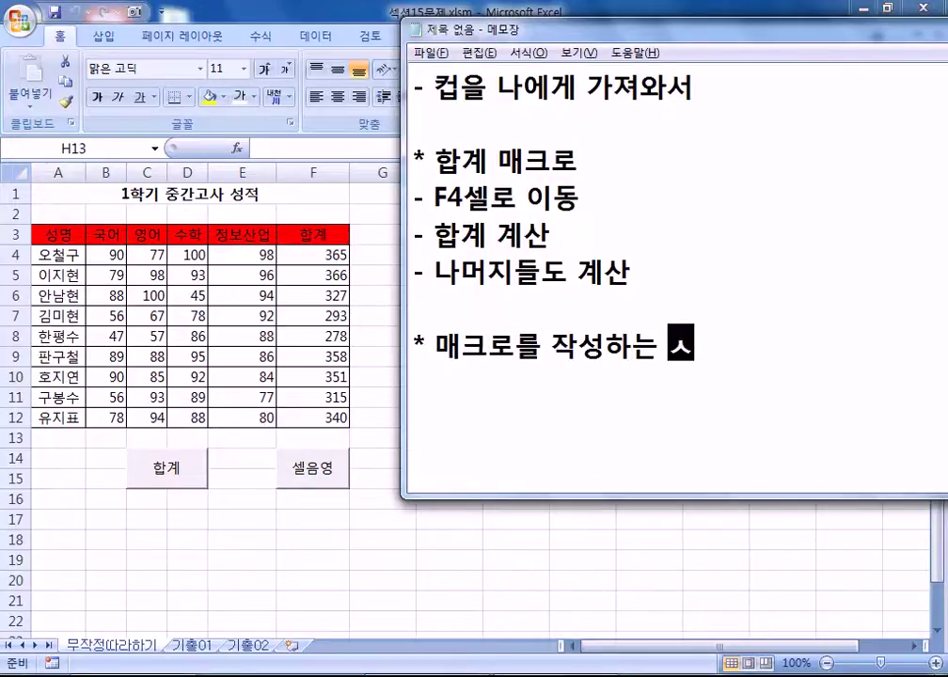
{"action": "key", "text": "Return"}
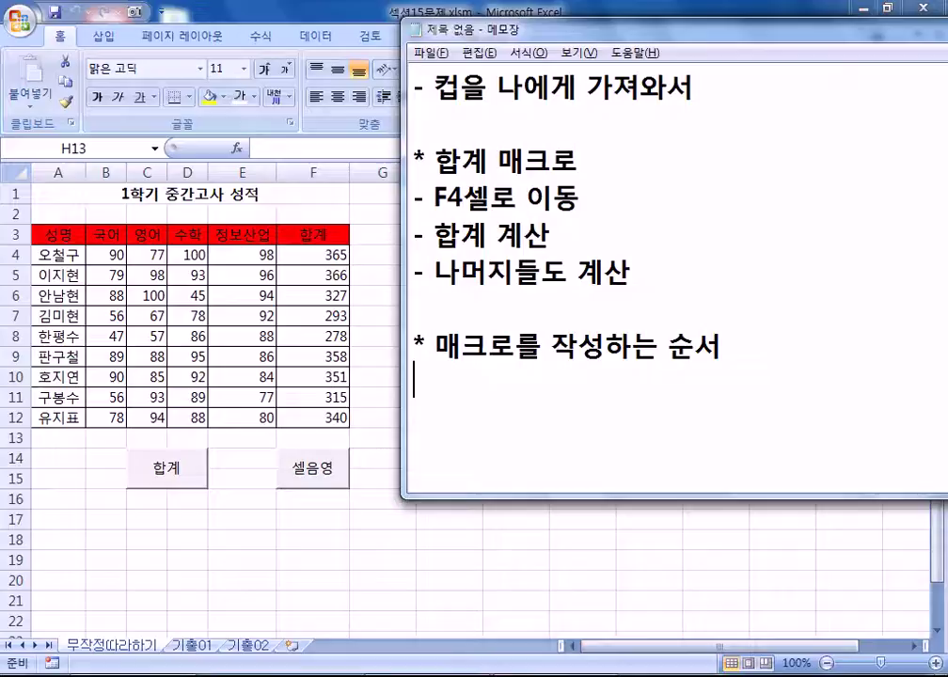
Step: Check the developer commands in Excel and add the lines "- 개발도구 탭" and "- 매크로 기록" to the Notepad notes
{"action": "left_click", "coordinate": [628, 7]}
{"action": "left_click", "coordinate": [502, 36]}
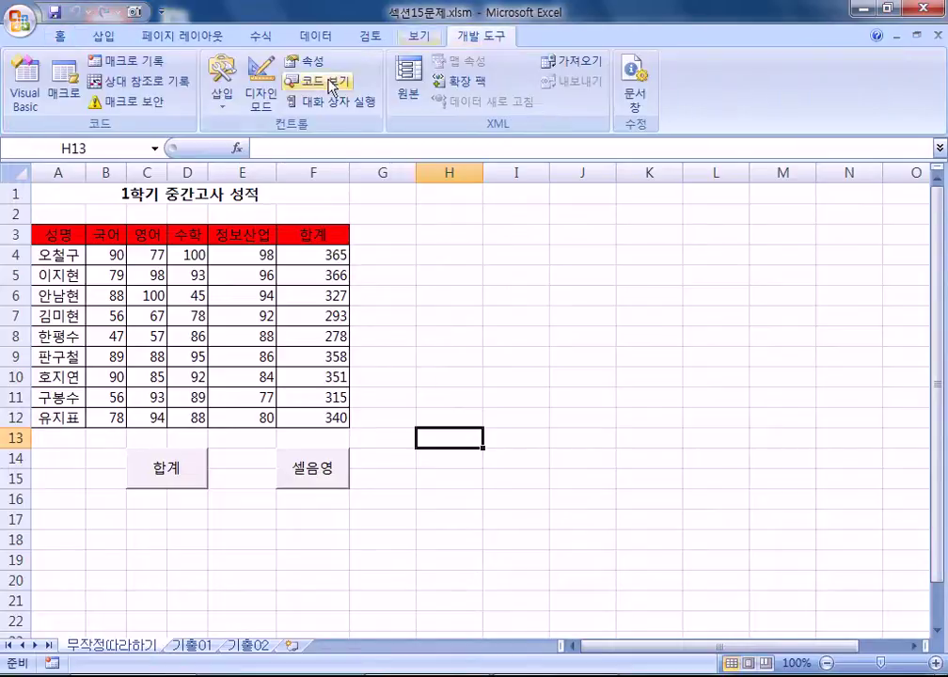
{"action": "key", "text": "alt+Tab"}
{"action": "type", "text": "- 개발도구 캐"}
{"action": "key", "text": "BackSpace"}
{"action": "type", "text": "탭"}
{"action": "key", "text": "Return"}
{"action": "type", "text": "- 매크로 기록"}
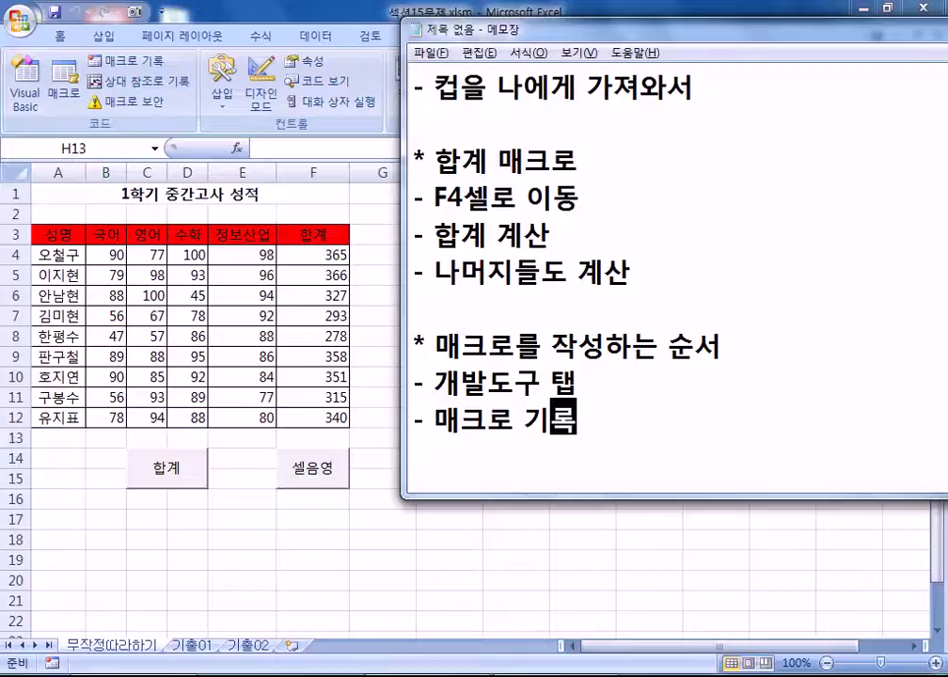
{"action": "key", "text": "Return"}
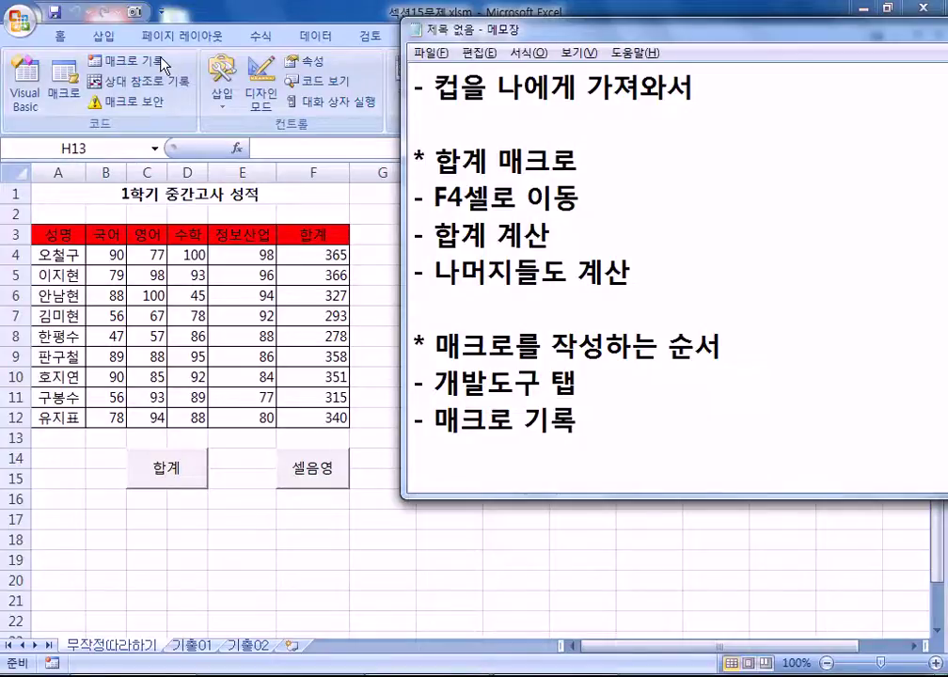
Step: Add the lines "- 작업" and "- 마지막에는 반드시 기록 중지" to the macro-writing steps
{"action": "type", "text": "- 작업"}
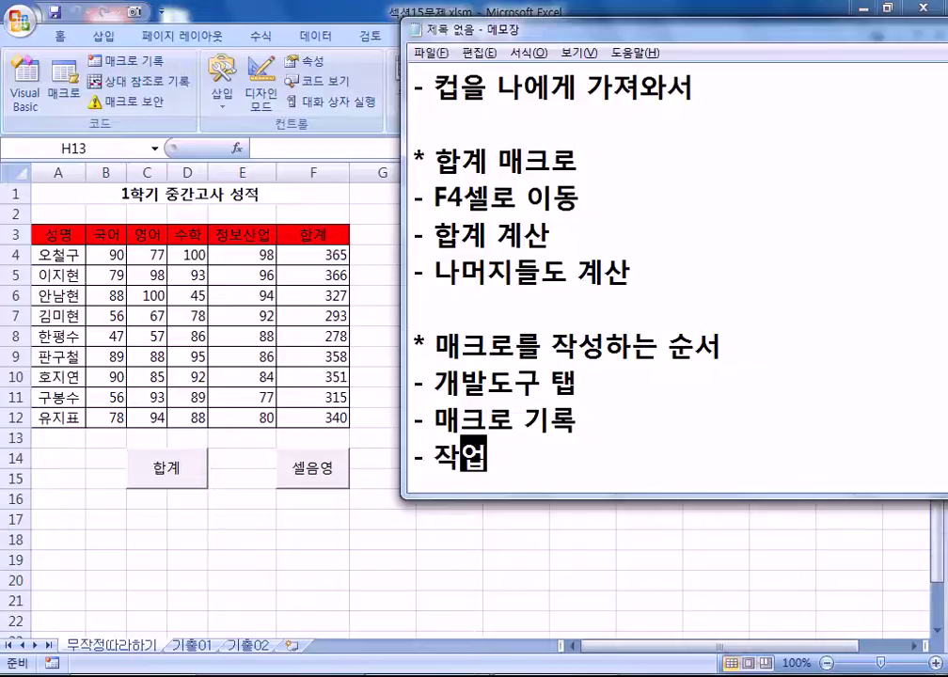
{"action": "key", "text": "Return"}
{"action": "type", "text": "- 마짐"}
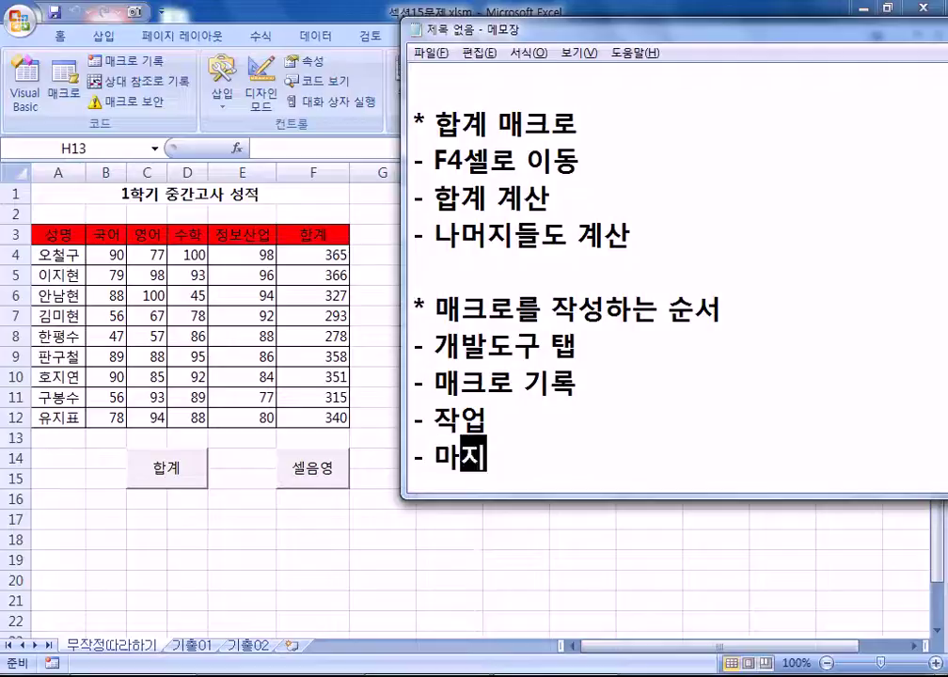
{"action": "type", "text": "막에는 반"}
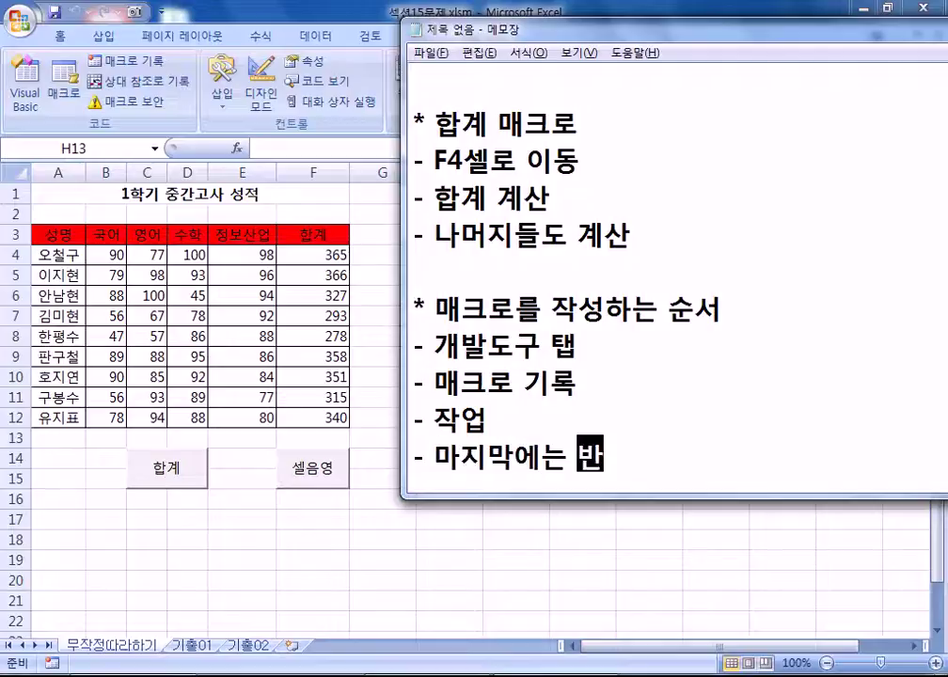
{"action": "type", "text": "드시 기로"}
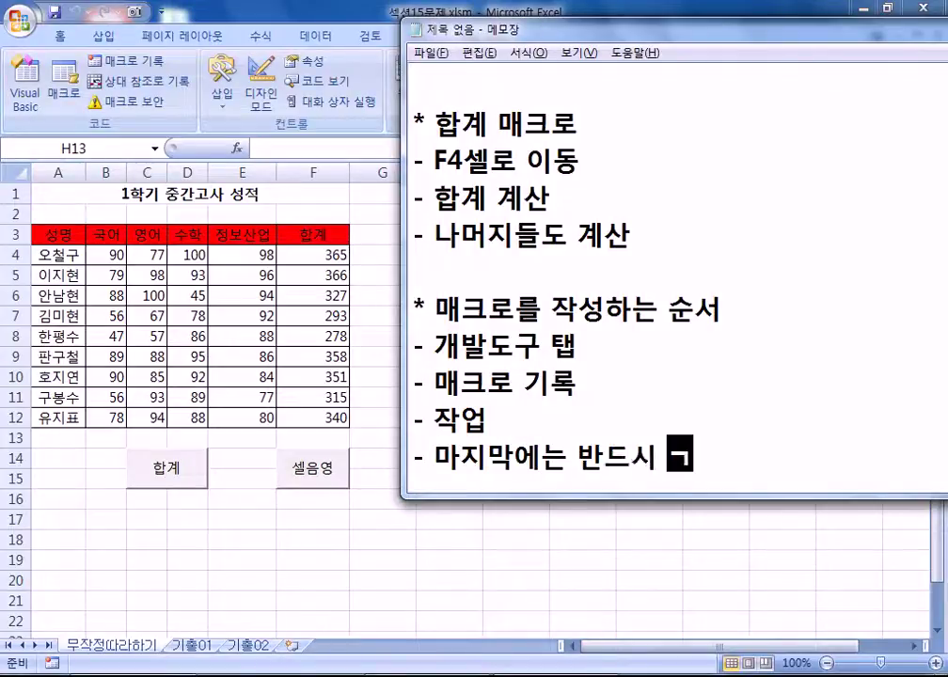
{"action": "type", "text": "ㄱ 중지"}
Step: Enclose 기록 중지 in double quotation marks and add blank lines after the notes
{"action": "key", "text": "Left"}
{"action": "key", "text": "Left"}
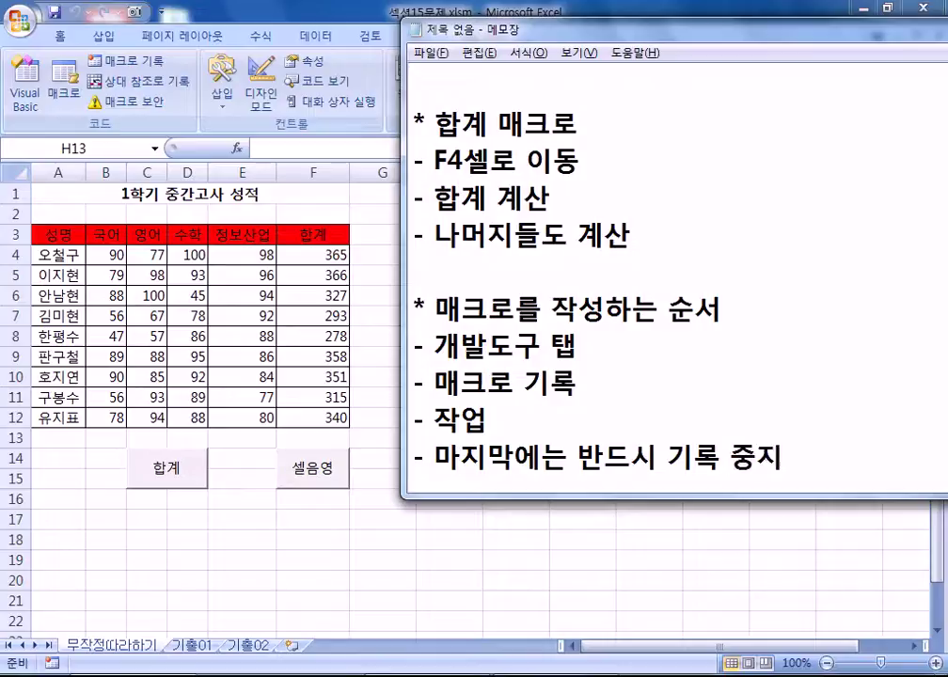
{"action": "key", "text": "Left"}
{"action": "key", "text": "Left"}
{"action": "key", "text": "Left"}
{"action": "type", "text": "\""}
{"action": "key", "text": "End"}
{"action": "type", "text": "\""}
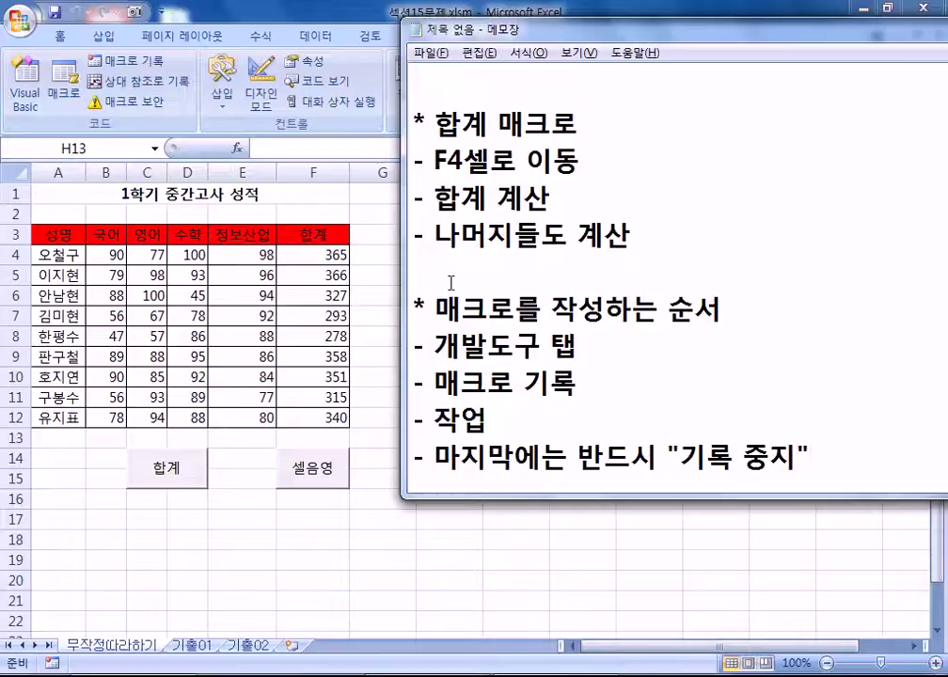
{"action": "key", "text": "Return"}
{"action": "key", "text": "Return"}
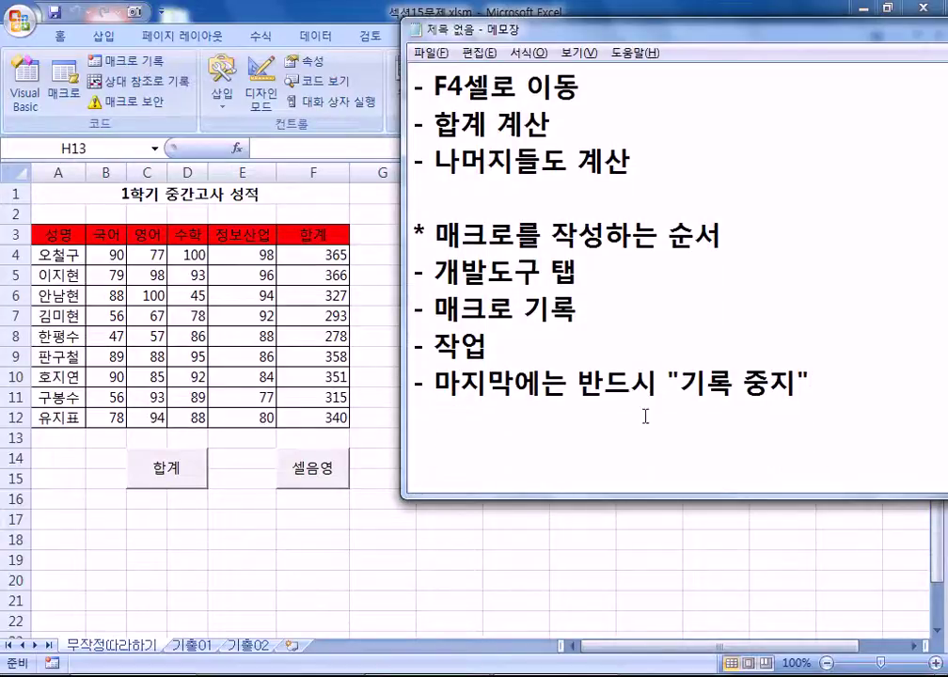
{"action": "left_click", "coordinate": [435, 409]}
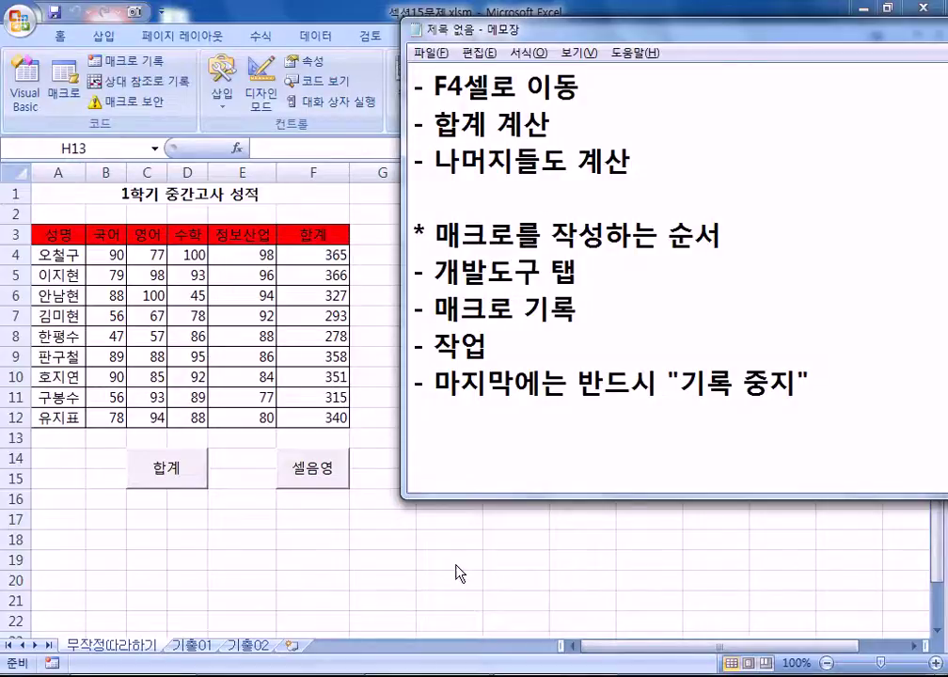
Step: Switch to Excel, clear the totals in F4:F12 and select the title cell A1
{"action": "left_click_drag", "start_coordinate": [328, 254], "coordinate": [318, 417]}
{"action": "key", "text": "Delete"}
{"action": "left_click", "coordinate": [468, 492]}
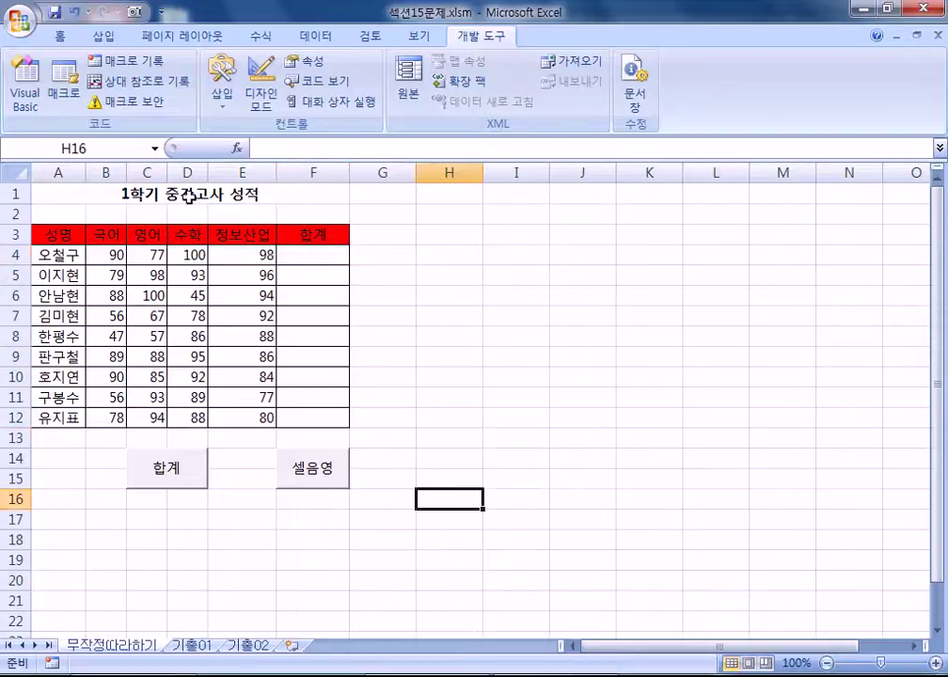
{"action": "left_click", "coordinate": [70, 188]}
{"action": "left_click", "coordinate": [298, 252]}
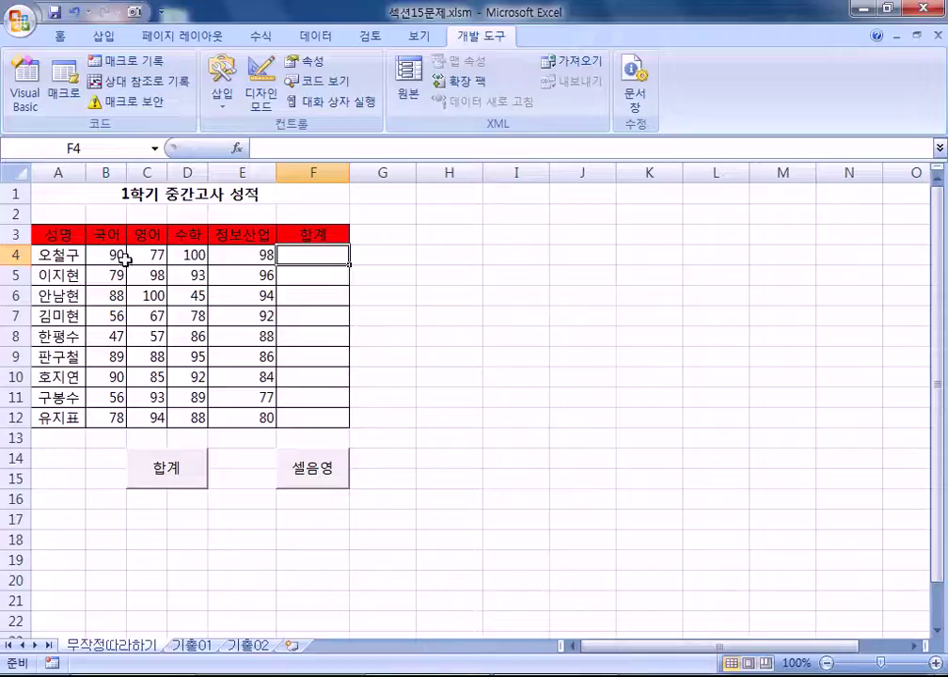
{"action": "left_click", "coordinate": [70, 190]}
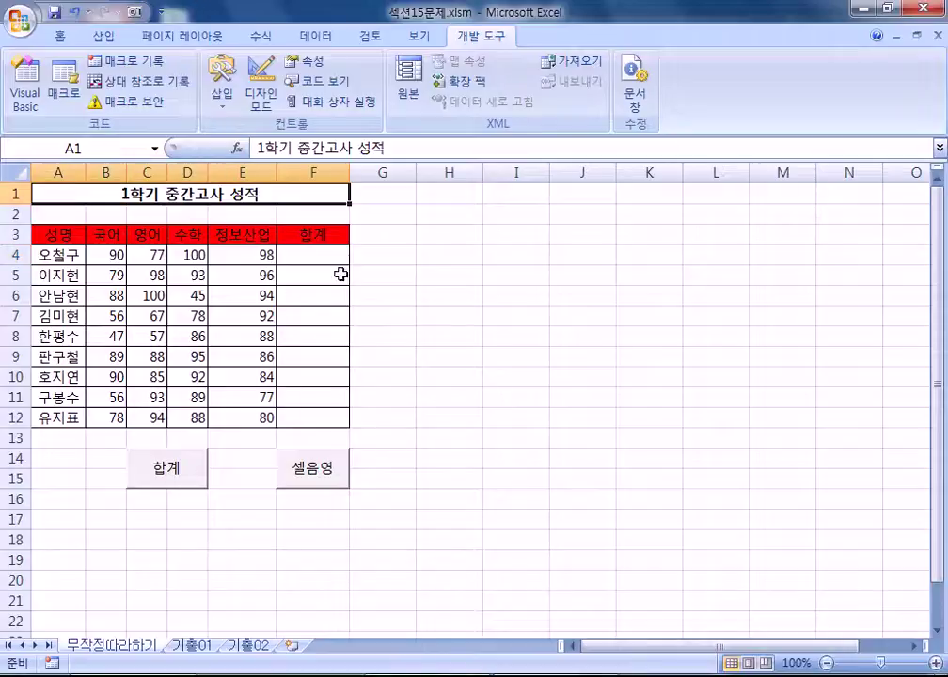
Step: Start recording a new macro named 합계구하기 in the current workbook
{"action": "left_click", "coordinate": [122, 64]}
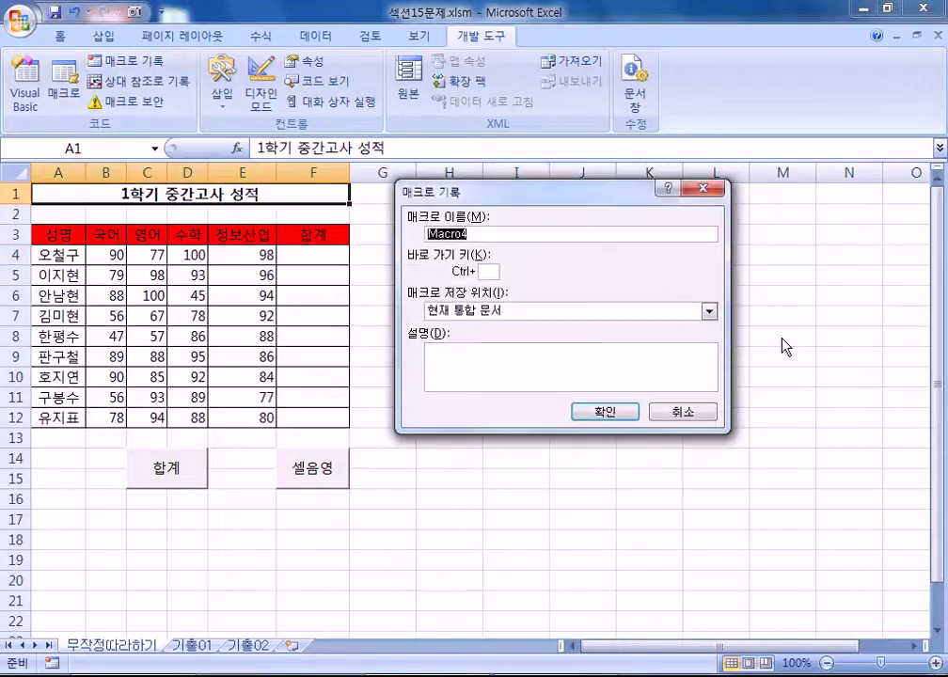
{"action": "type", "text": "합계구하기"}
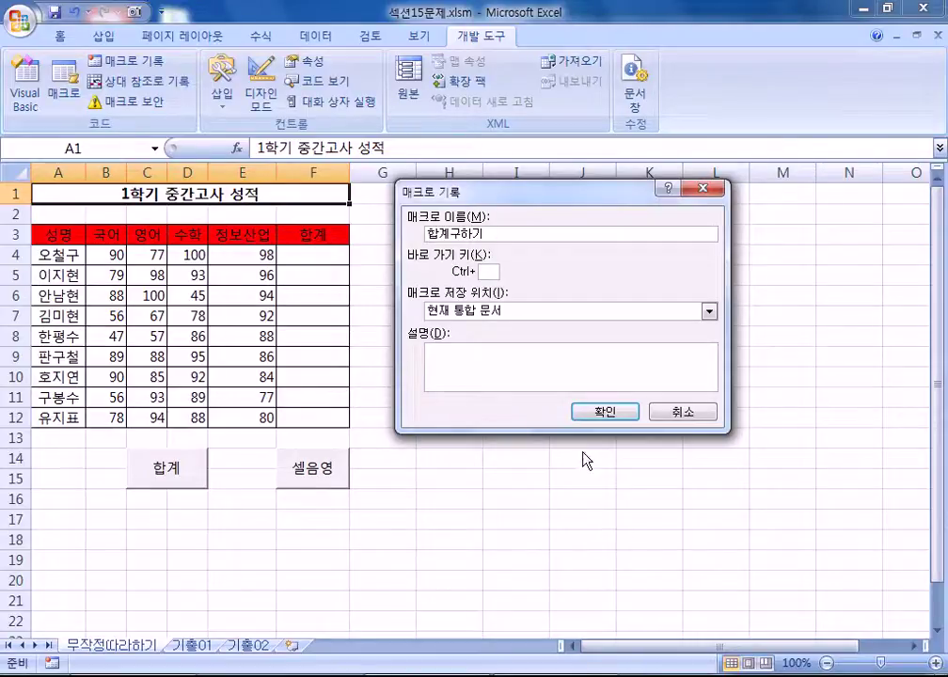
{"action": "left_click", "coordinate": [604, 412]}
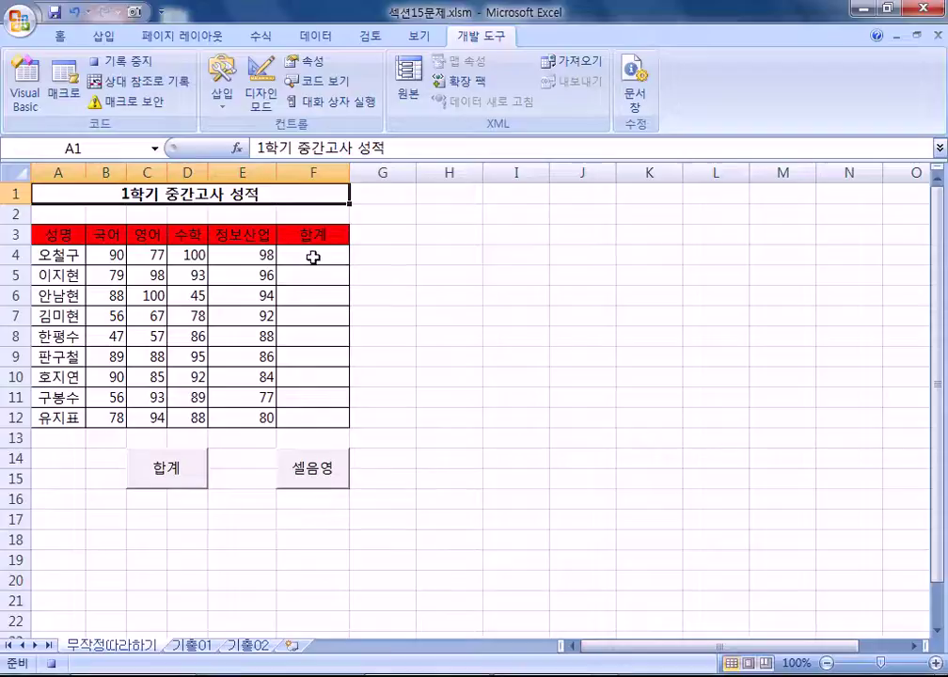
Step: Record summing B4:E4 in F4, filling the formula down to F12 and selecting A1, and stop the macro recording
{"action": "left_click", "coordinate": [313, 257]}
{"action": "type", "text": "=SUM("}
{"action": "left_click_drag", "start_coordinate": [113, 254], "coordinate": [233, 254]}
{"action": "key", "text": "Return"}
{"action": "left_click", "coordinate": [311, 250]}
{"action": "left_click_drag", "start_coordinate": [350, 266], "coordinate": [350, 430]}
{"action": "left_click", "coordinate": [76, 194]}
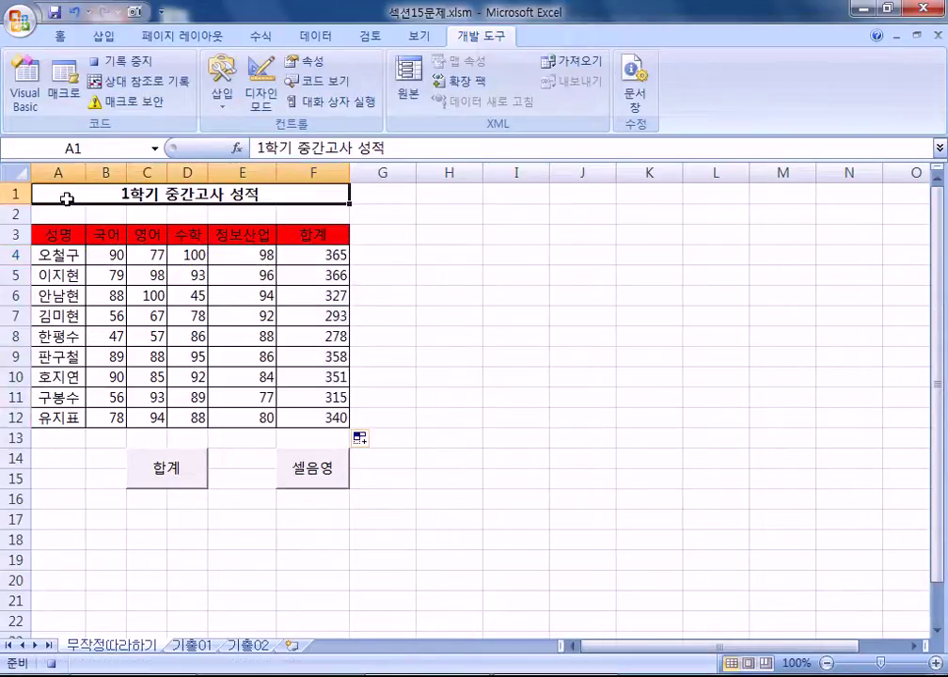
{"action": "left_click", "coordinate": [125, 62]}
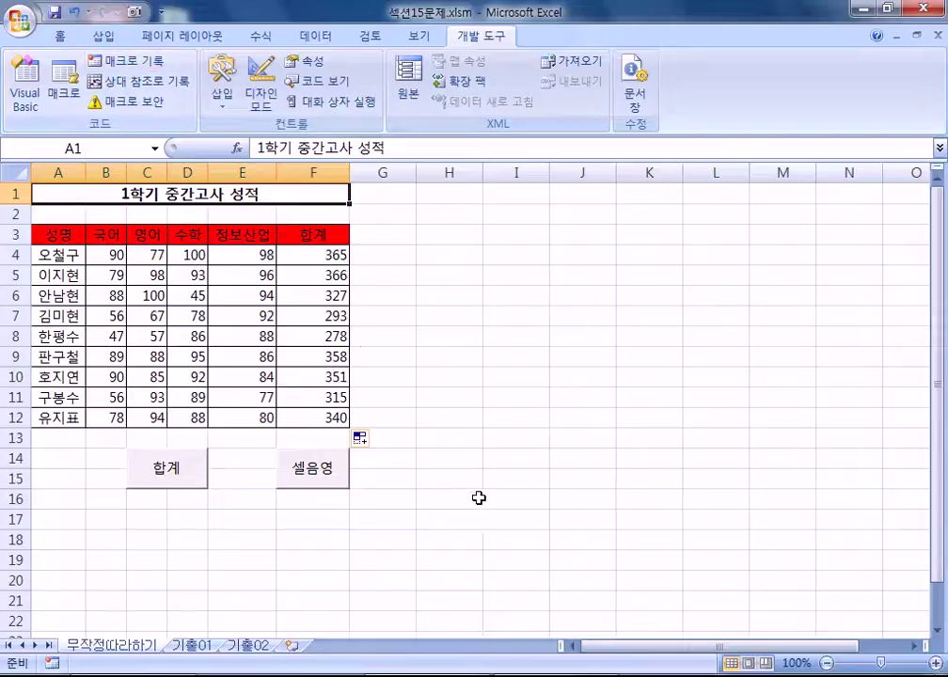
Step: Open the 합계구하기 macro for editing, examine its recorded selection, SUM and AutoFill lines, and return to the worksheet
{"action": "left_click", "coordinate": [64, 92]}
{"action": "left_click", "coordinate": [402, 240]}
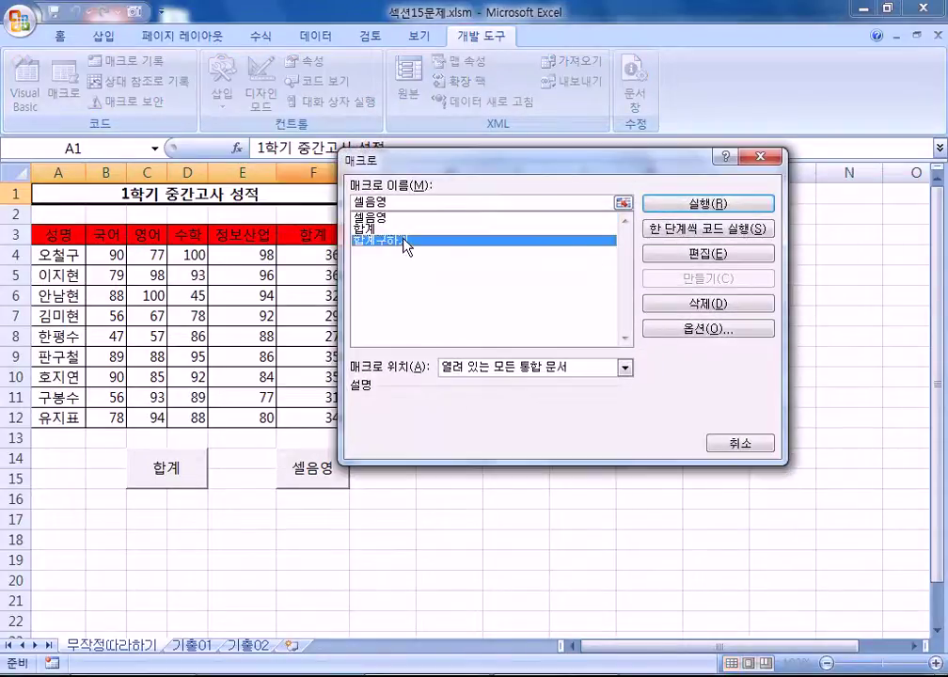
{"action": "left_click", "coordinate": [693, 256]}
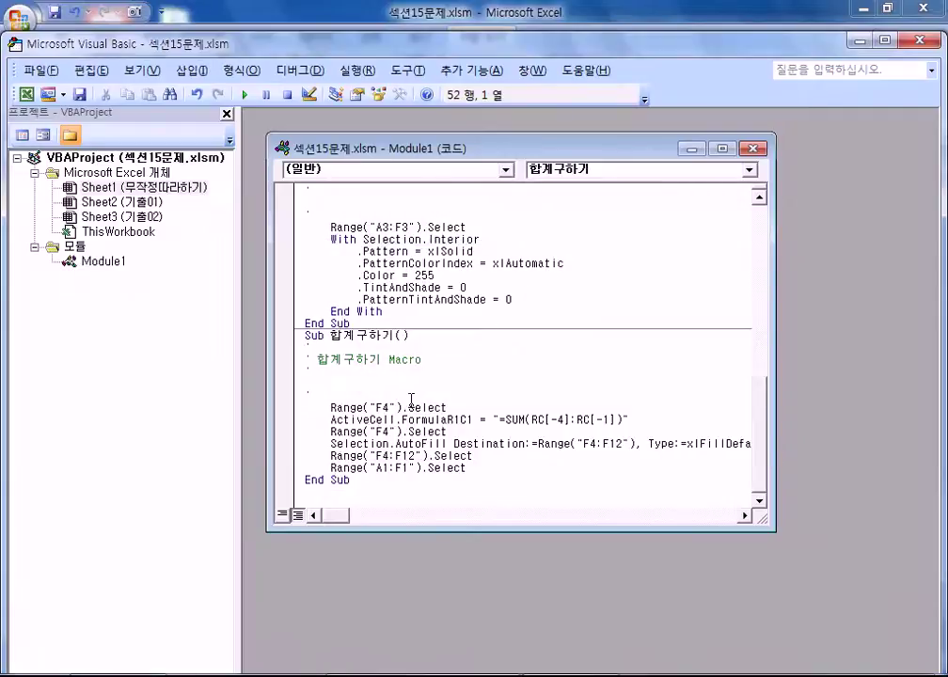
{"action": "left_click", "coordinate": [381, 419]}
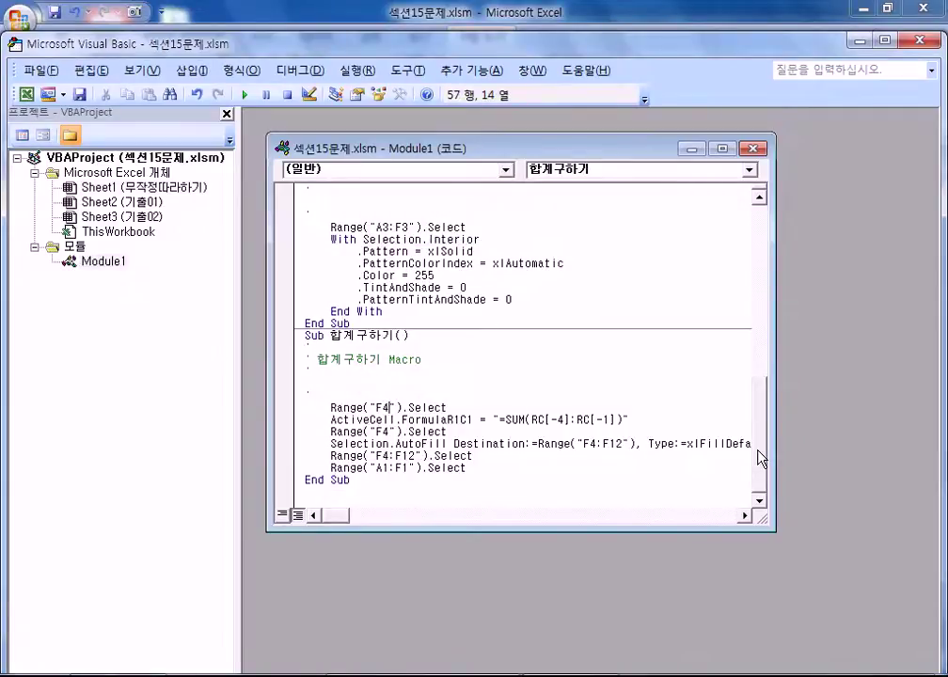
{"action": "double_click", "coordinate": [379, 408]}
{"action": "left_click_drag", "start_coordinate": [533, 411], "coordinate": [602, 415]}
{"action": "left_click", "coordinate": [511, 419]}
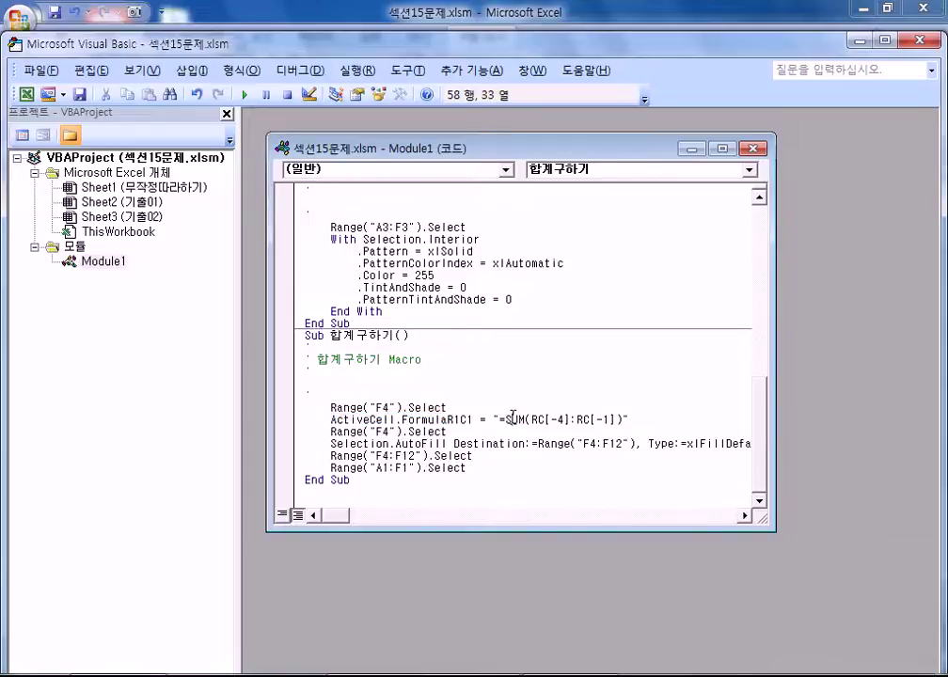
{"action": "left_click_drag", "start_coordinate": [402, 443], "coordinate": [434, 443]}
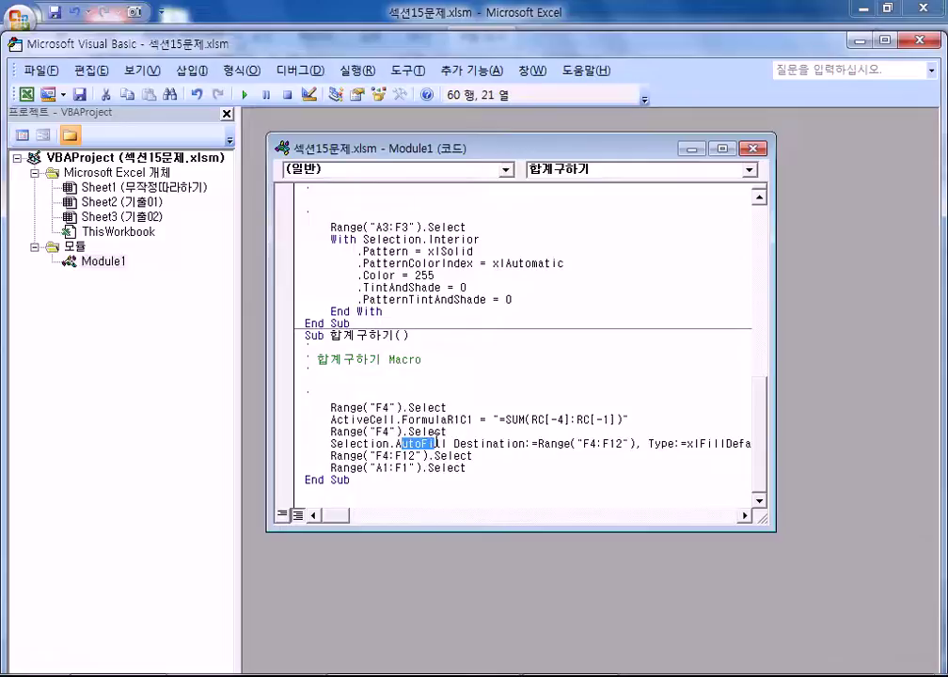
{"action": "left_click", "coordinate": [494, 449]}
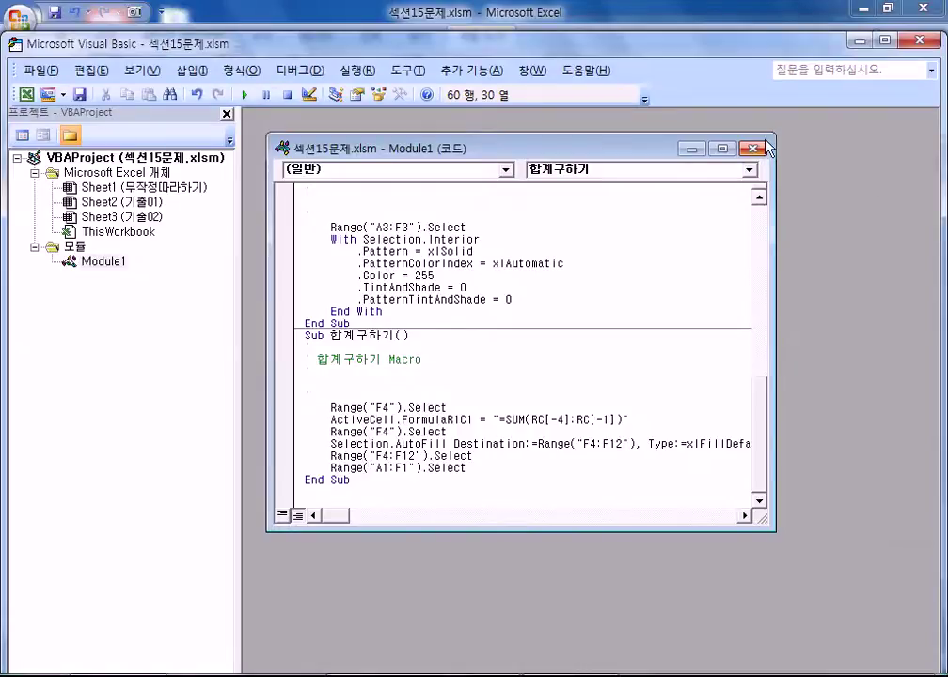
{"action": "key", "text": "alt+F11"}
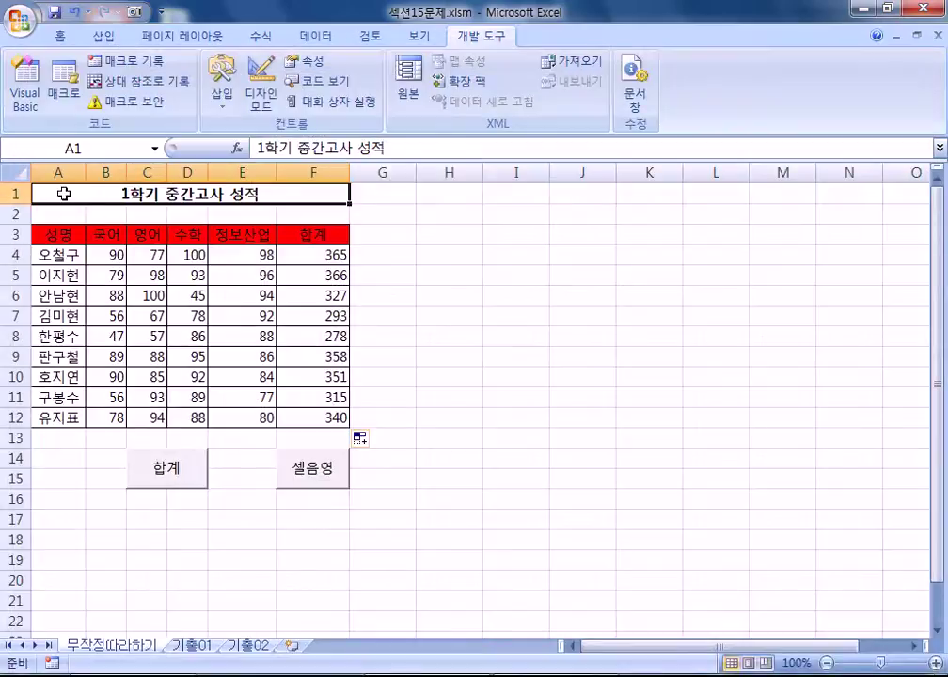
Step: Clear the totals in F4:F12 and select F4
{"action": "left_click_drag", "start_coordinate": [339, 255], "coordinate": [326, 418]}
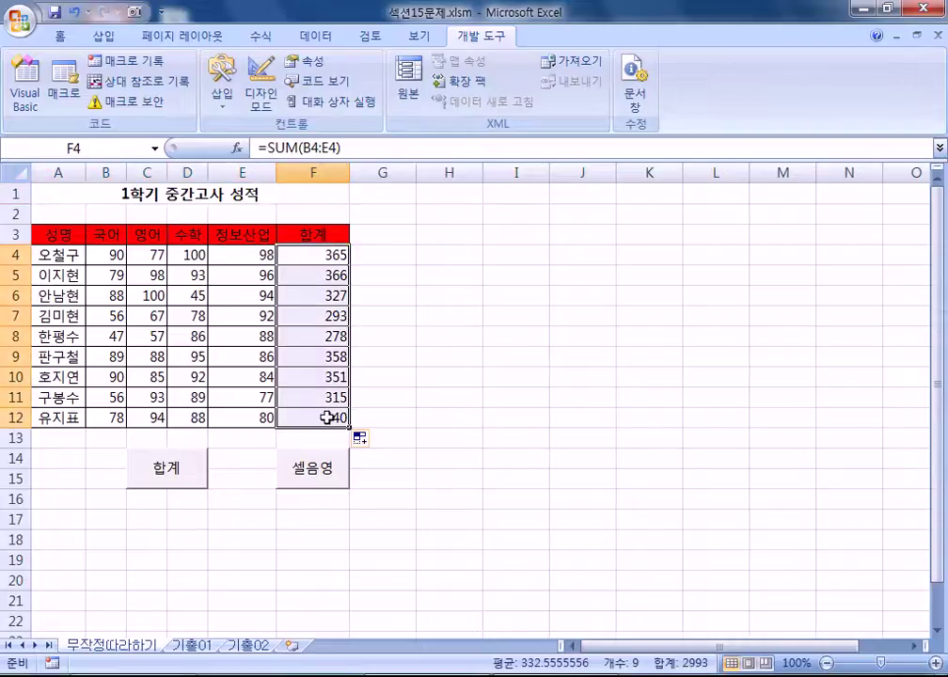
{"action": "key", "text": "Delete"}
{"action": "left_click", "coordinate": [310, 252]}
{"action": "left_click", "coordinate": [127, 195]}
{"action": "left_click", "coordinate": [320, 249]}
{"action": "left_click", "coordinate": [624, 316]}
{"action": "left_click", "coordinate": [323, 251]}
{"action": "left_click_drag", "start_coordinate": [105, 252], "coordinate": [196, 254]}
{"action": "left_click", "coordinate": [320, 252]}
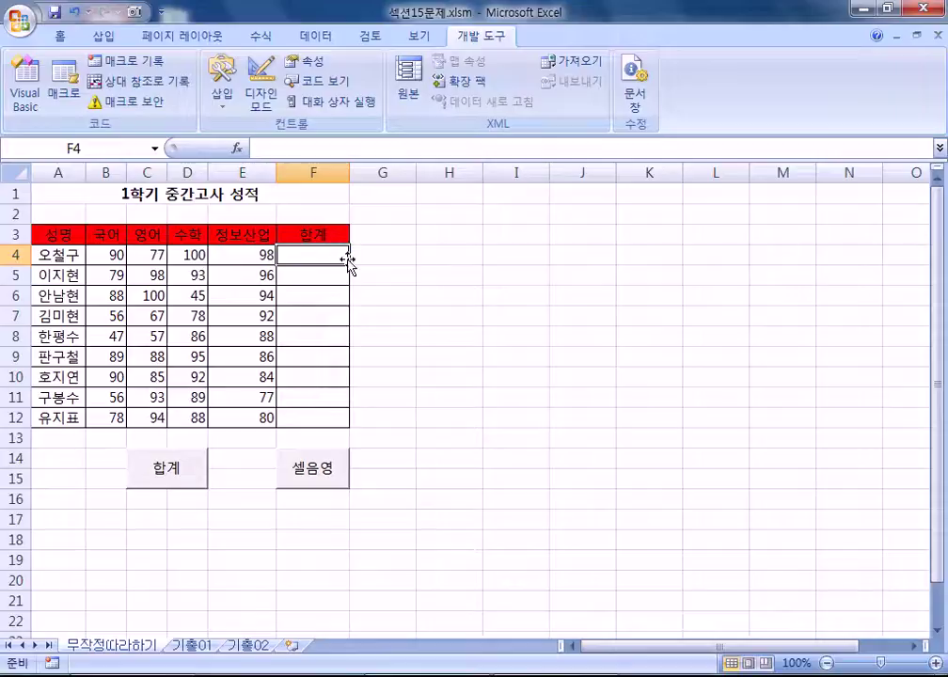
{"action": "left_click_drag", "start_coordinate": [350, 264], "coordinate": [351, 424]}
{"action": "left_click_drag", "start_coordinate": [307, 248], "coordinate": [298, 428]}
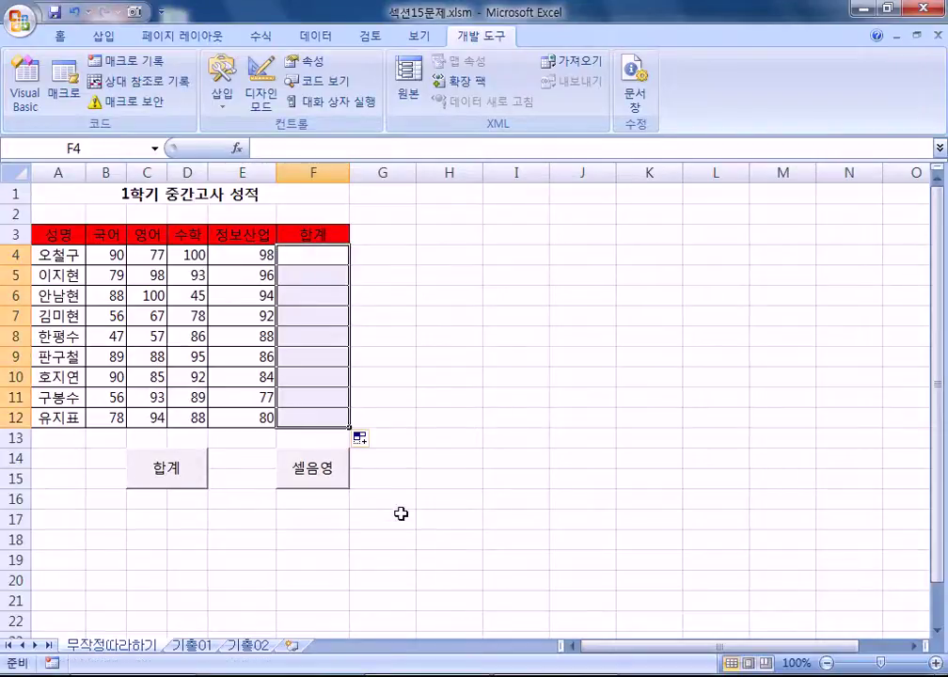
{"action": "left_click", "coordinate": [76, 192]}
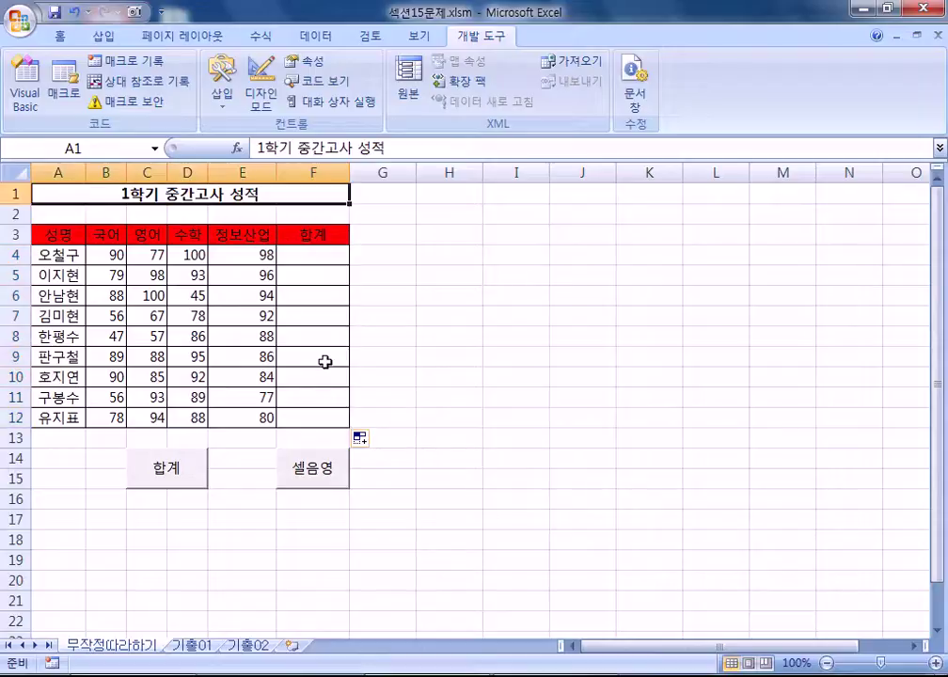
{"action": "left_click", "coordinate": [64, 87]}
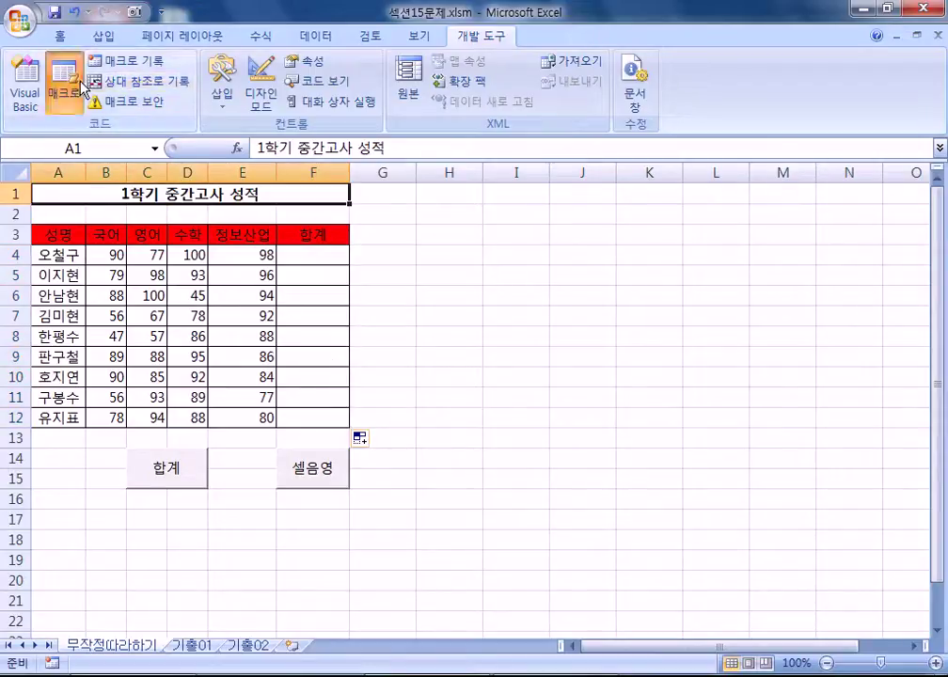
{"action": "left_click", "coordinate": [357, 228]}
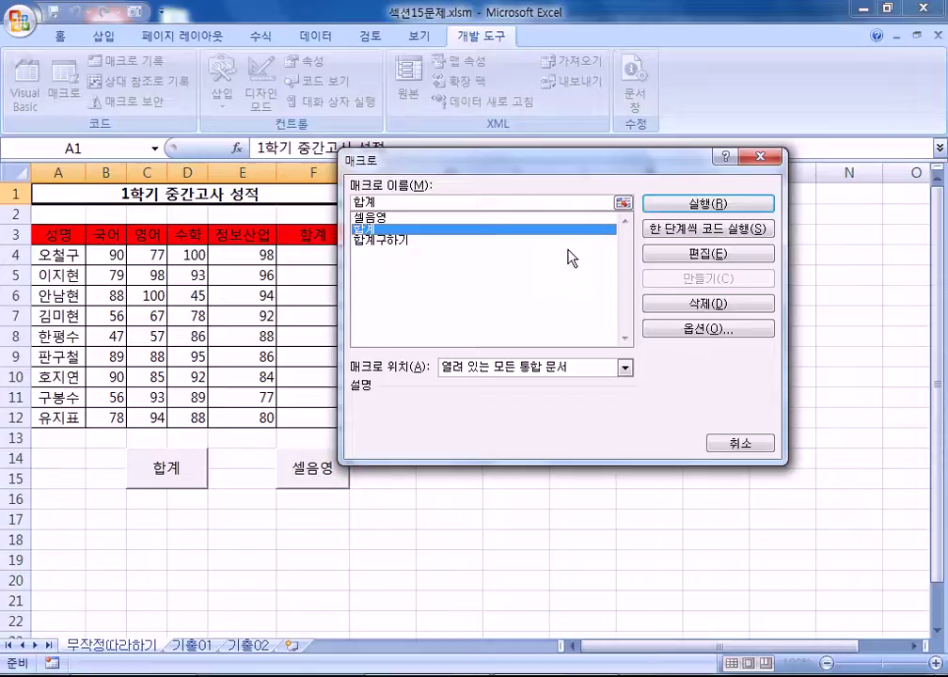
{"action": "left_click", "coordinate": [377, 241]}
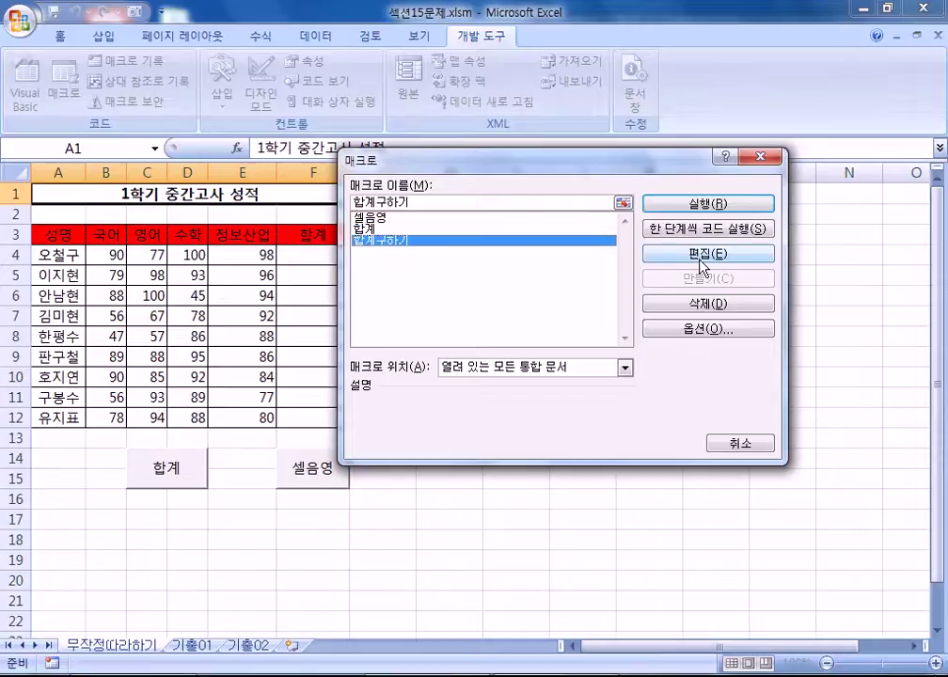
{"action": "left_click", "coordinate": [752, 448]}
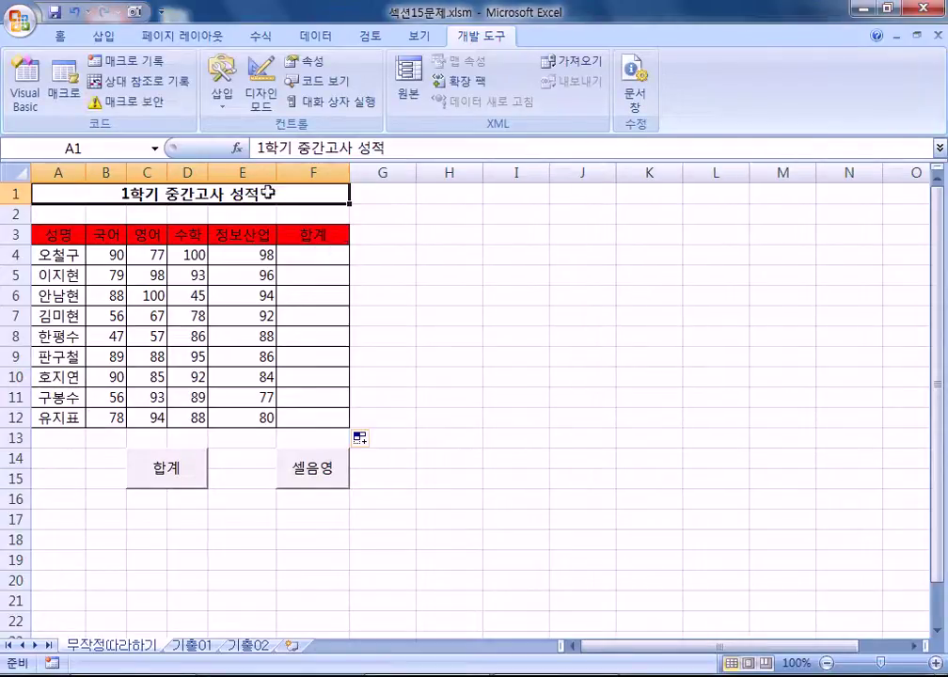
{"action": "left_click", "coordinate": [133, 68]}
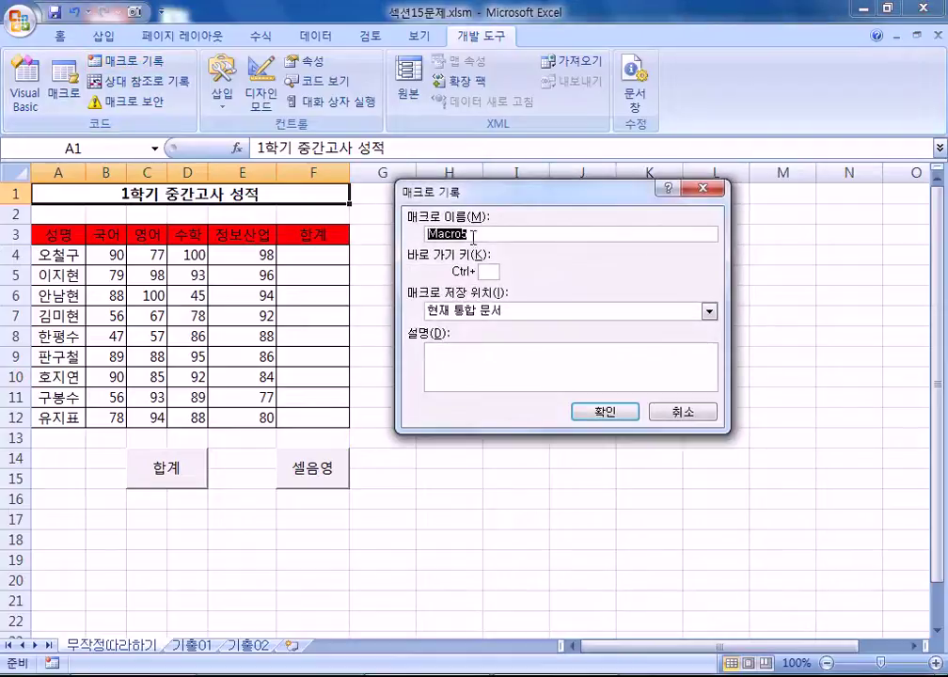
{"action": "left_click", "coordinate": [672, 415]}
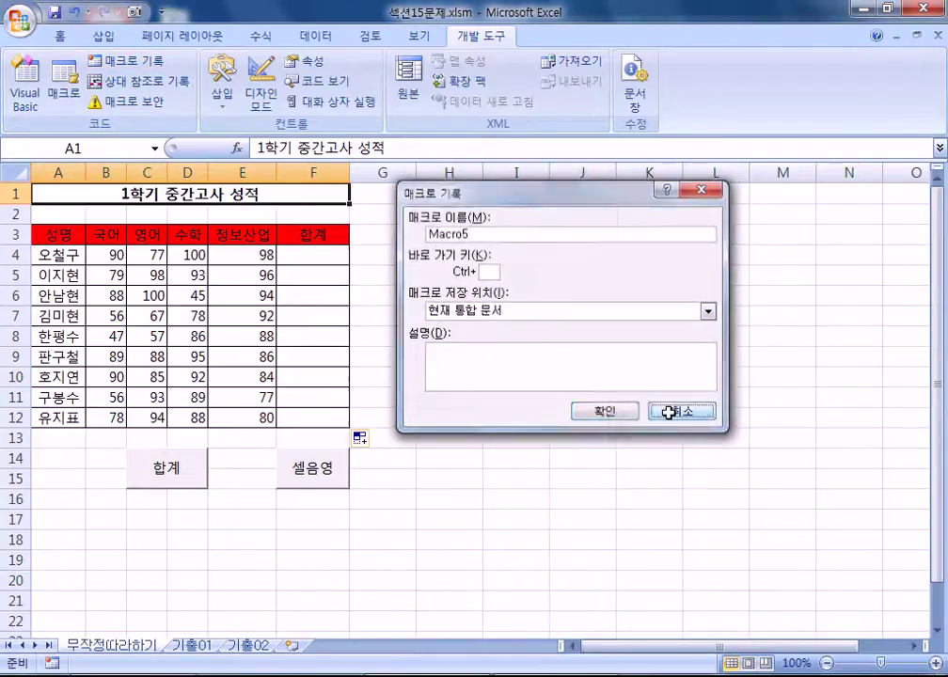
{"action": "left_click", "coordinate": [524, 253]}
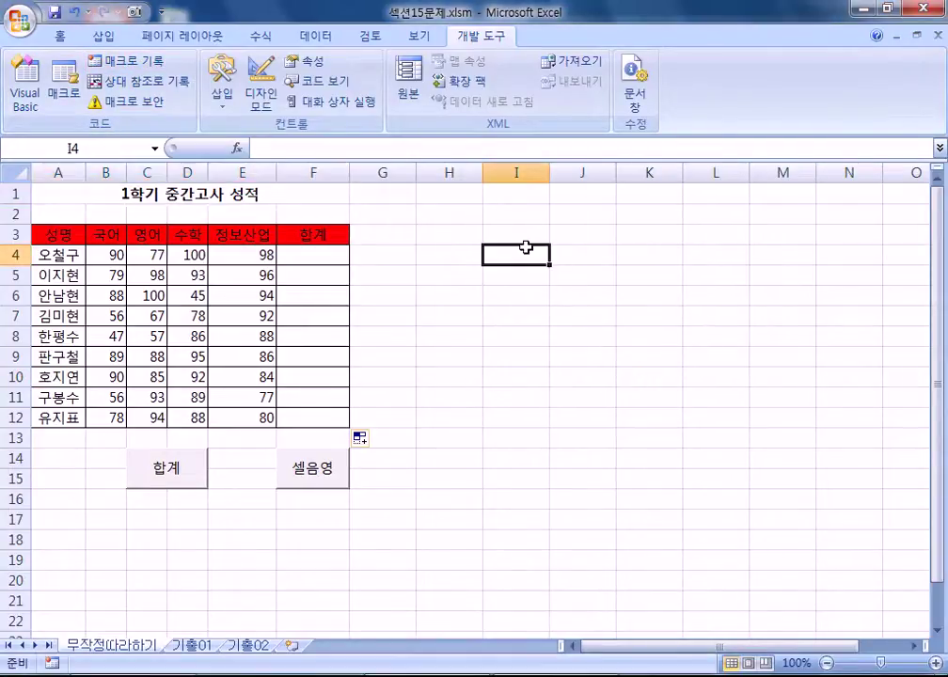
Step: Draw a hexagon shape about 2.51 cm wide and 1.88 cm high over columns I and J, rows 4 to 7
{"action": "left_click", "coordinate": [105, 41]}
{"action": "left_click", "coordinate": [197, 84]}
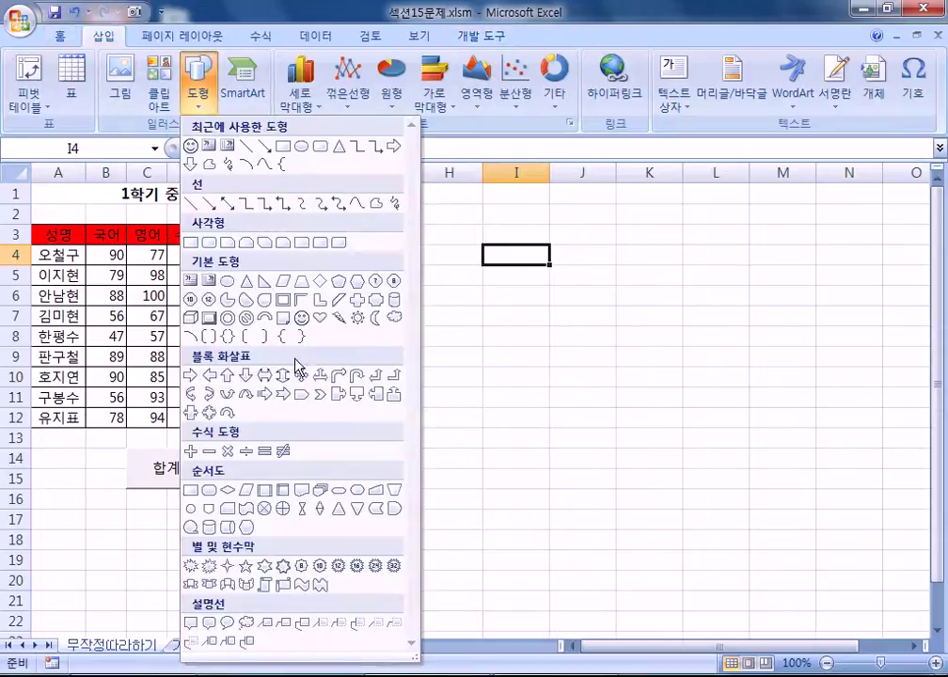
{"action": "left_click", "coordinate": [357, 280]}
{"action": "left_click_drag", "start_coordinate": [524, 253], "coordinate": [614, 320]}
{"action": "left_click", "coordinate": [621, 418]}
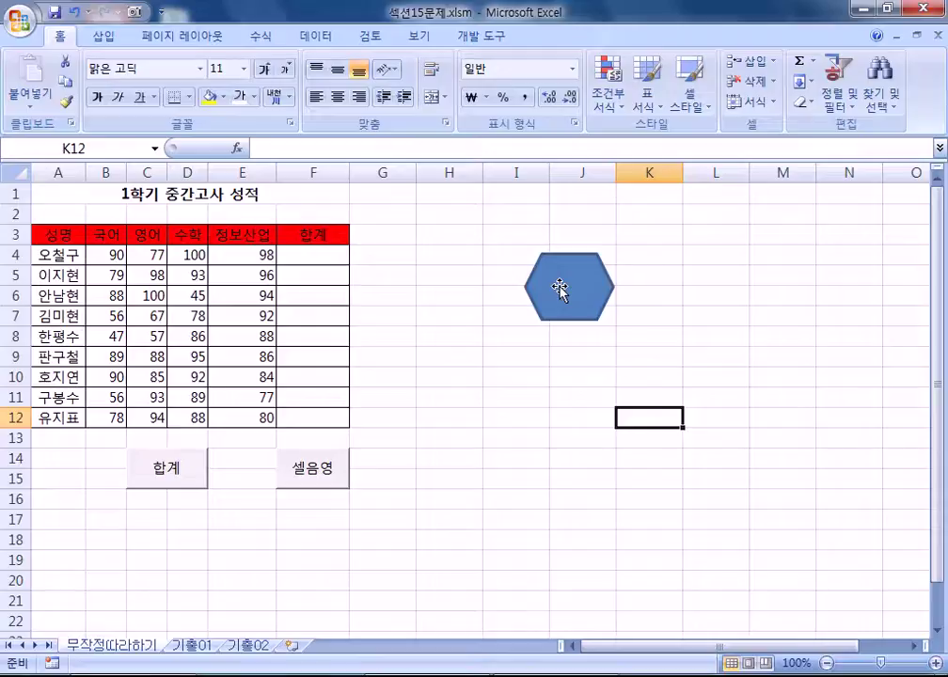
Step: Label the hexagon 합계 구하기 on two lines and enlarge it down to row 10 and into column K
{"action": "left_click", "coordinate": [557, 290]}
{"action": "type", "text": "합계"}
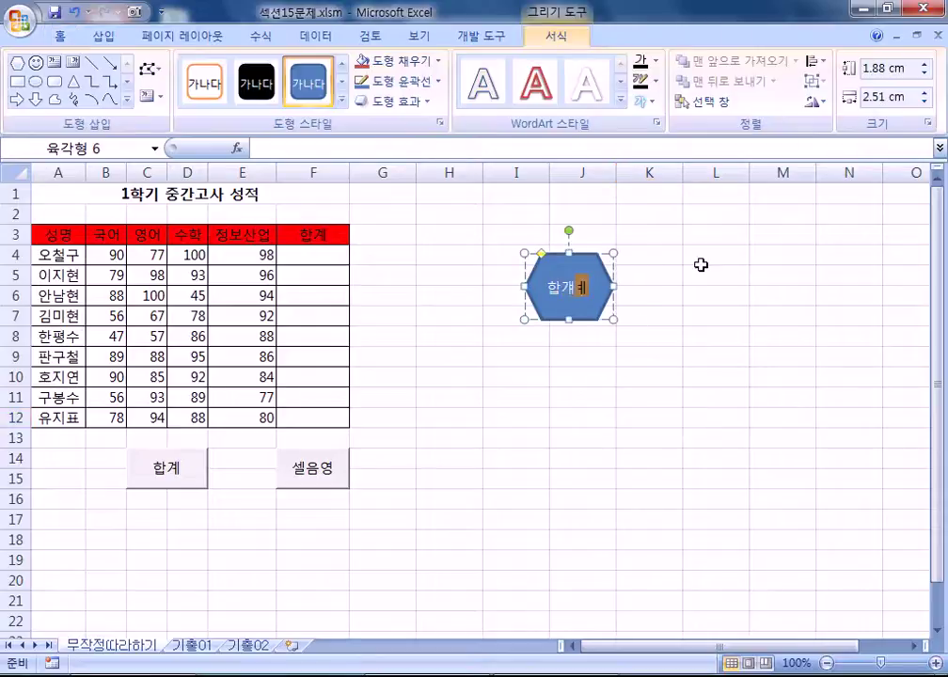
{"action": "key", "text": "Return"}
{"action": "type", "text": "구하기"}
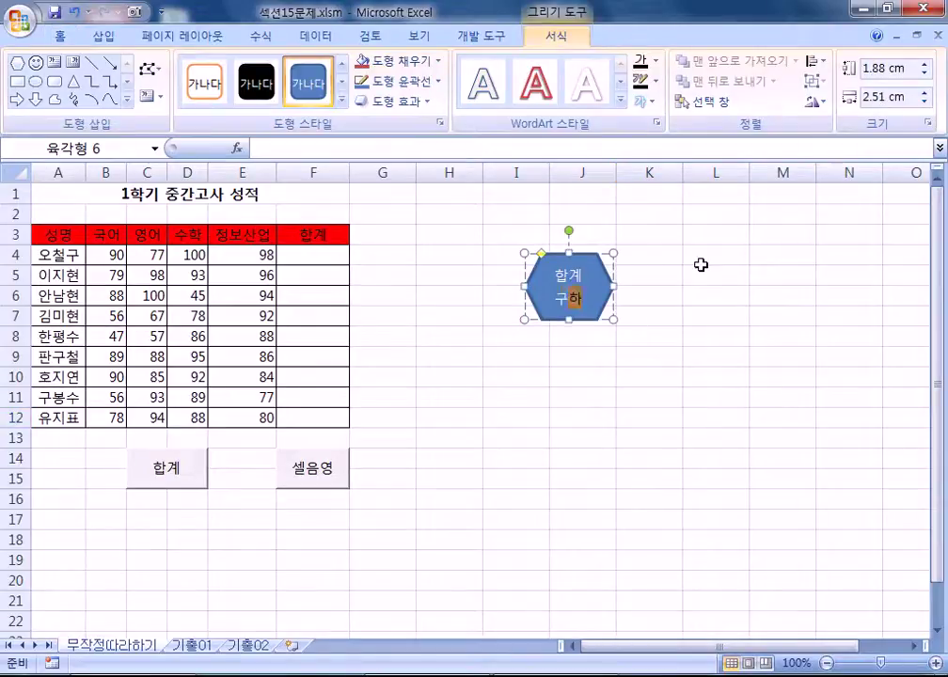
{"action": "key", "text": "ctrl+z"}
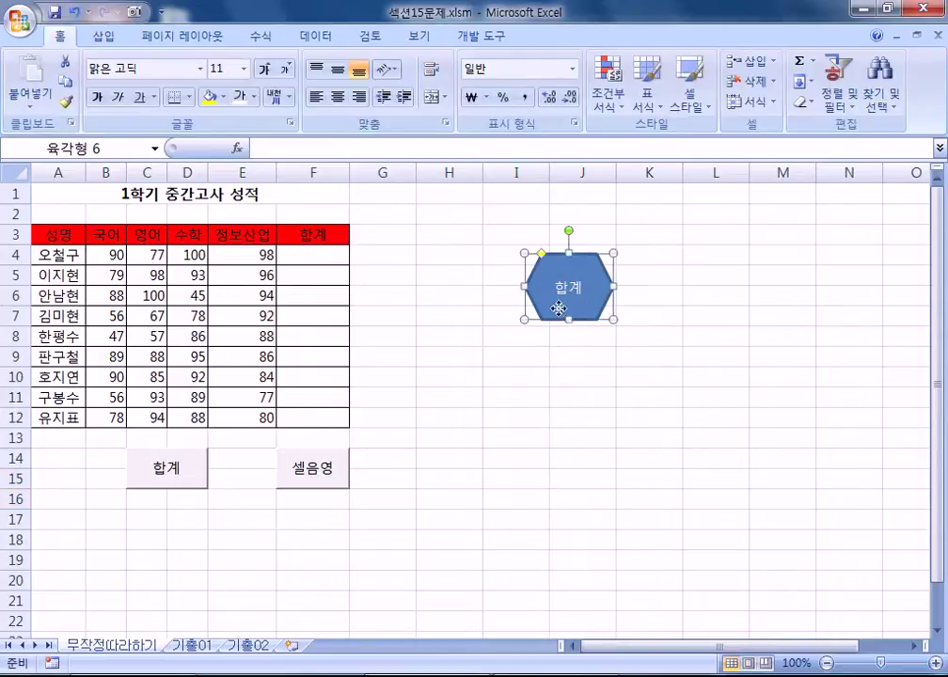
{"action": "left_click", "coordinate": [563, 312]}
{"action": "left_click_drag", "start_coordinate": [612, 319], "coordinate": [641, 373]}
{"action": "left_click", "coordinate": [561, 415]}
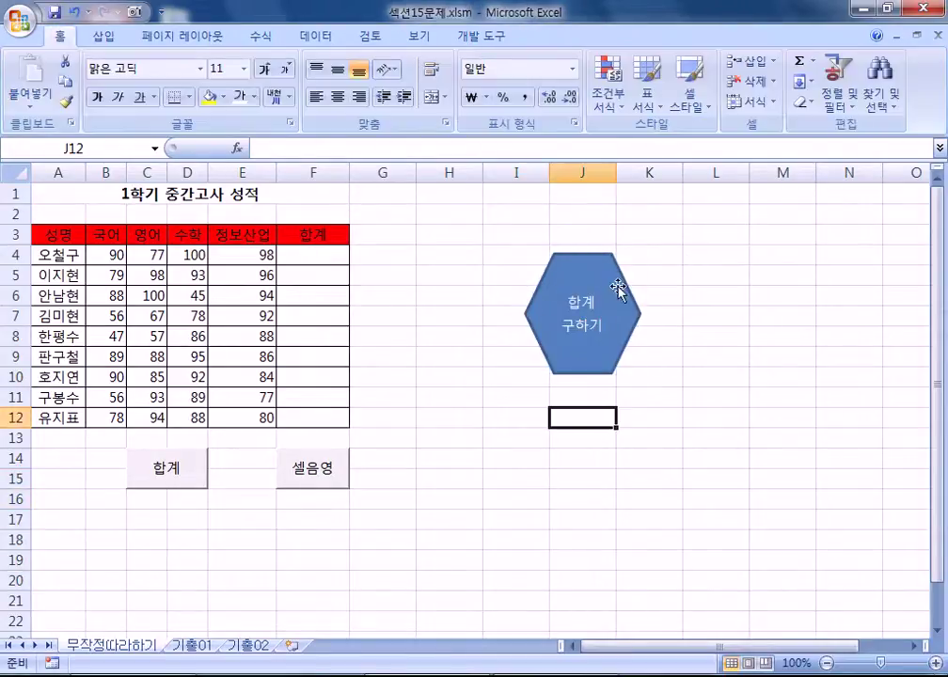
Step: Assign the 합계구하기 macro to the hexagon shape and deselect it
{"action": "right_click", "coordinate": [574, 268]}
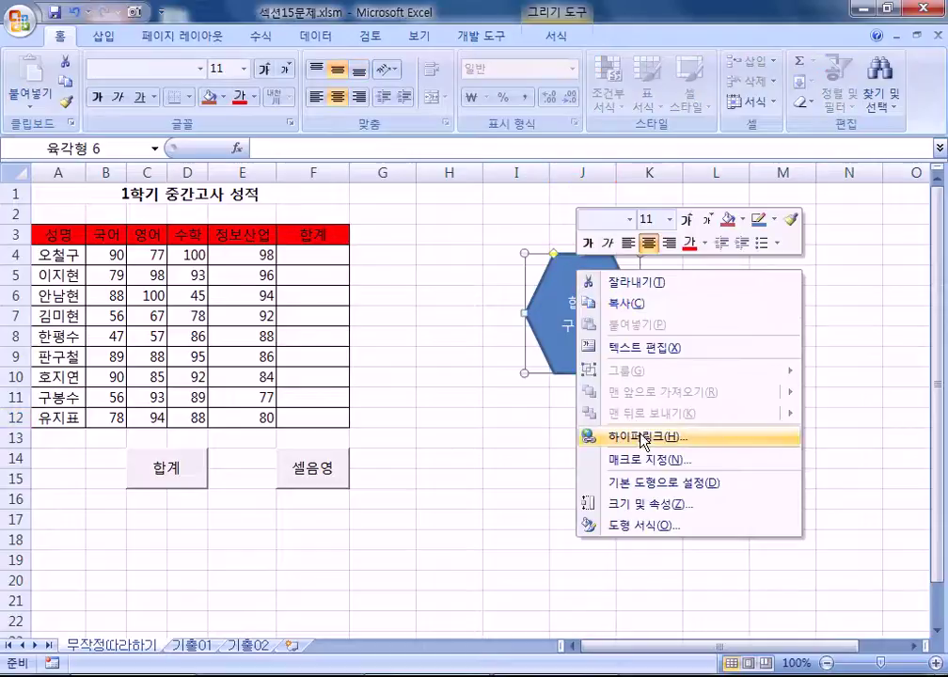
{"action": "left_click", "coordinate": [642, 461]}
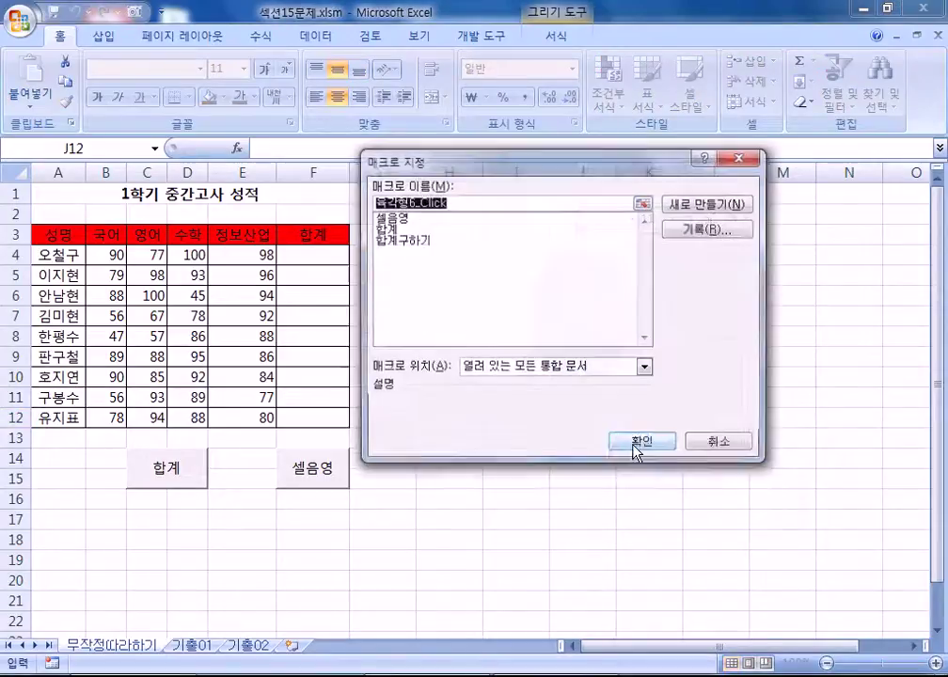
{"action": "left_click", "coordinate": [400, 229]}
{"action": "left_click", "coordinate": [408, 242]}
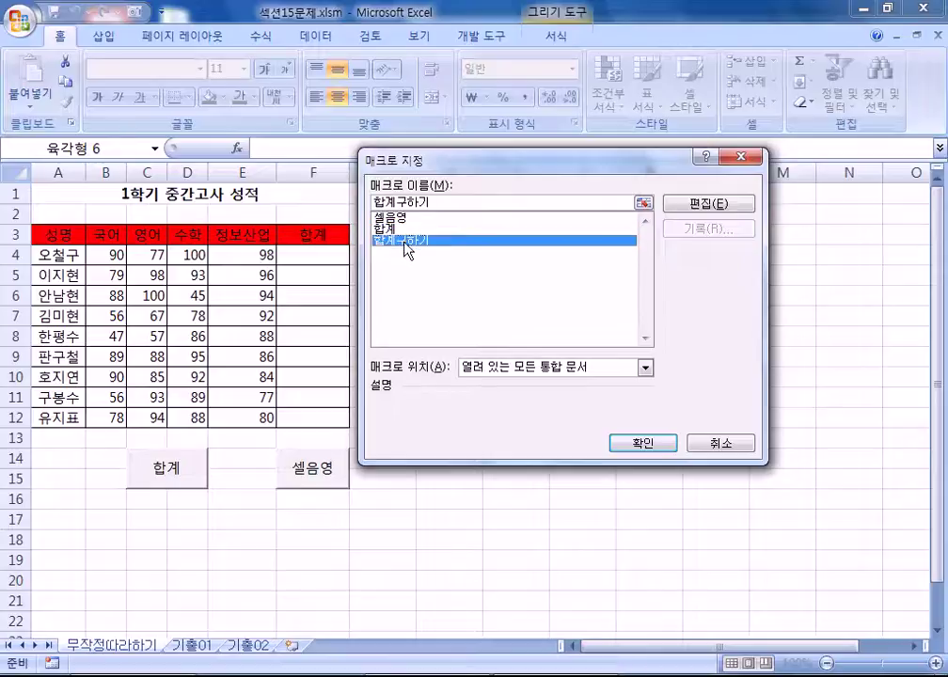
{"action": "left_click", "coordinate": [636, 444]}
{"action": "left_click", "coordinate": [467, 605]}
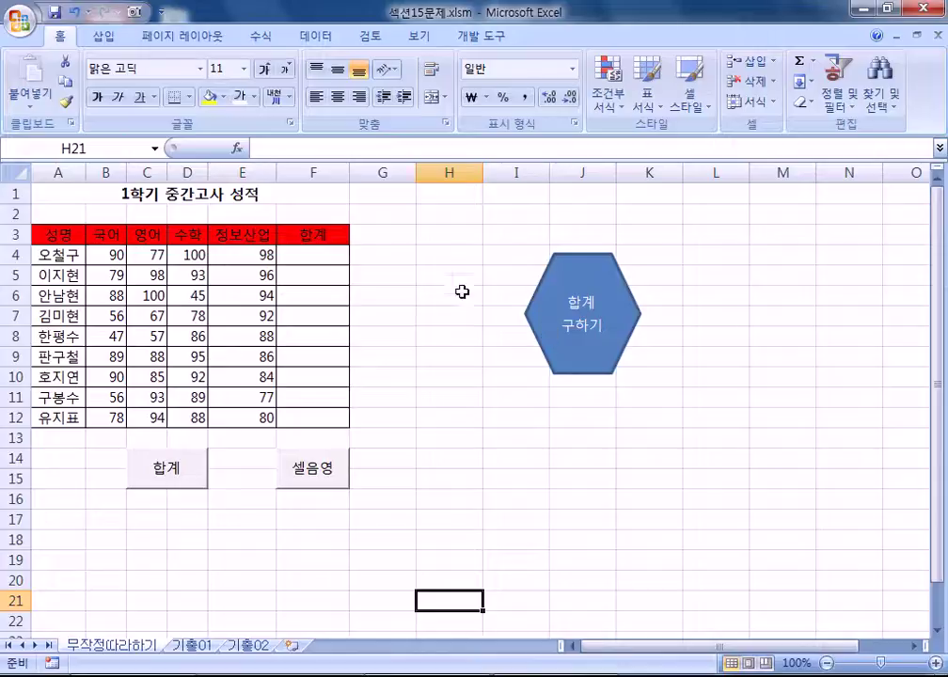
Step: Test the hexagon by running its assigned macro, and clear the totals in F4:F12
{"action": "left_click", "coordinate": [548, 314]}
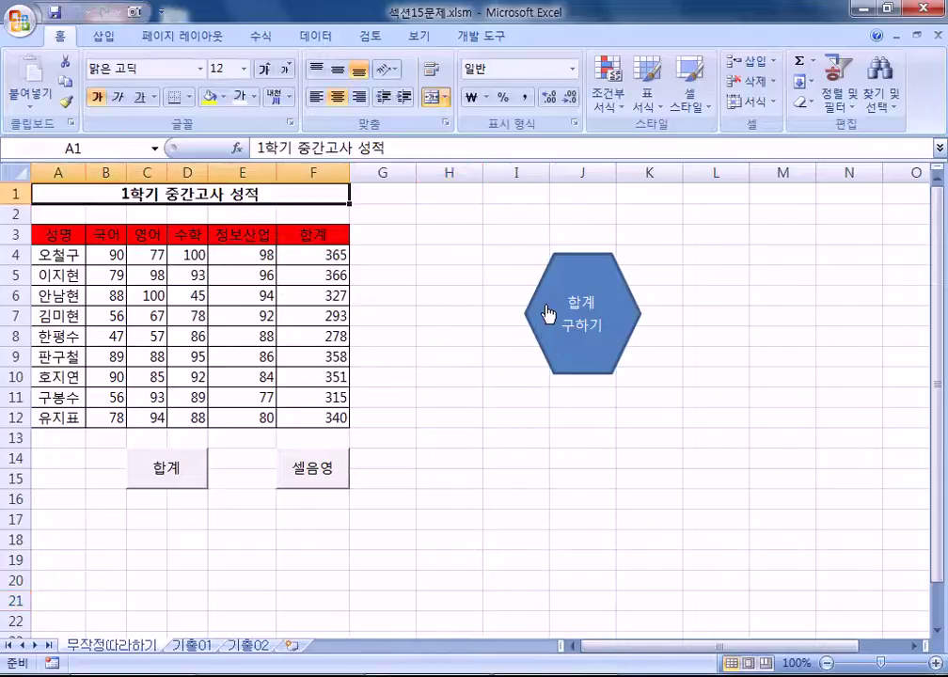
{"action": "left_click_drag", "start_coordinate": [318, 258], "coordinate": [339, 420]}
{"action": "key", "text": "Delete"}
{"action": "left_click", "coordinate": [449, 453]}
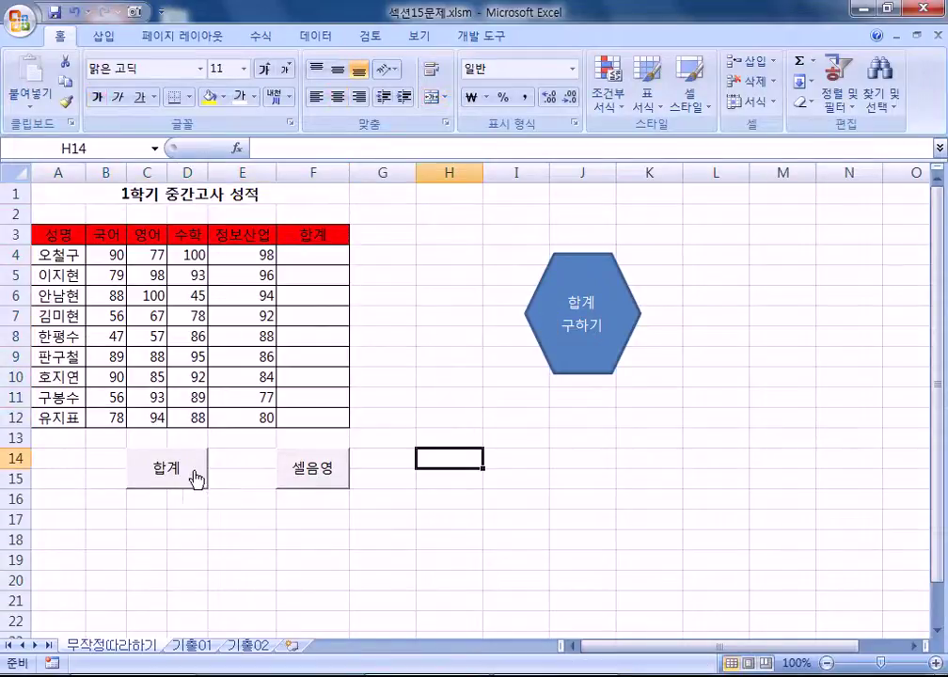
Step: Run the totals from the 합계 button and again from the hexagon, and clear F4:F12
{"action": "left_click", "coordinate": [183, 476]}
{"action": "left_click", "coordinate": [479, 381]}
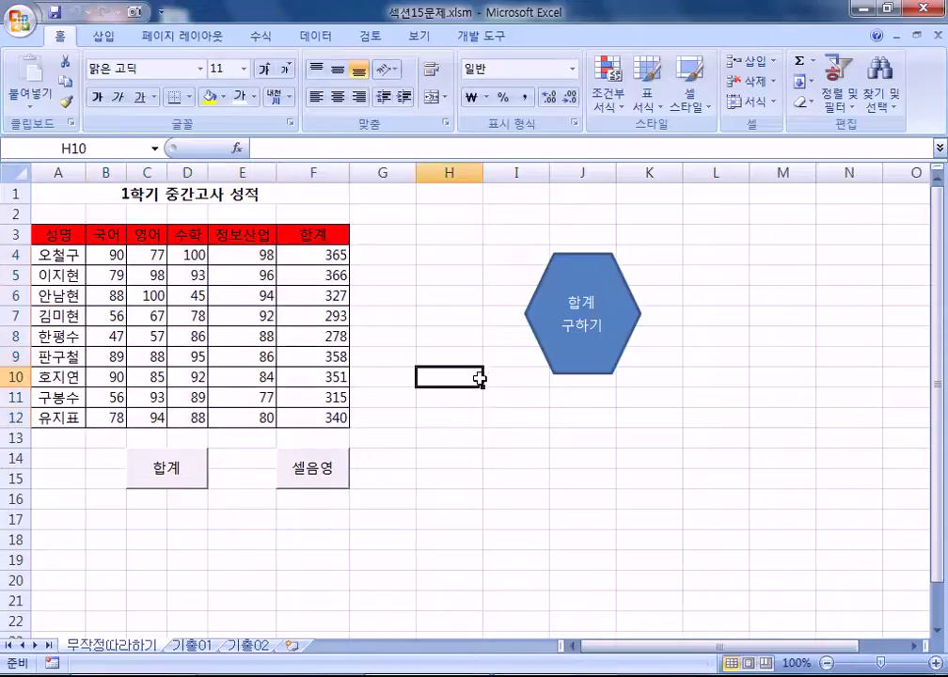
{"action": "left_click", "coordinate": [543, 328]}
{"action": "left_click_drag", "start_coordinate": [334, 262], "coordinate": [320, 418]}
{"action": "key", "text": "Delete"}
Step: Run the totals once from the hexagon and once from the 합계 button, clearing F4:F12 after each run
{"action": "left_click", "coordinate": [461, 485]}
{"action": "left_click", "coordinate": [582, 321]}
{"action": "left_click_drag", "start_coordinate": [322, 254], "coordinate": [314, 417]}
{"action": "key", "text": "Delete"}
{"action": "left_click", "coordinate": [182, 476]}
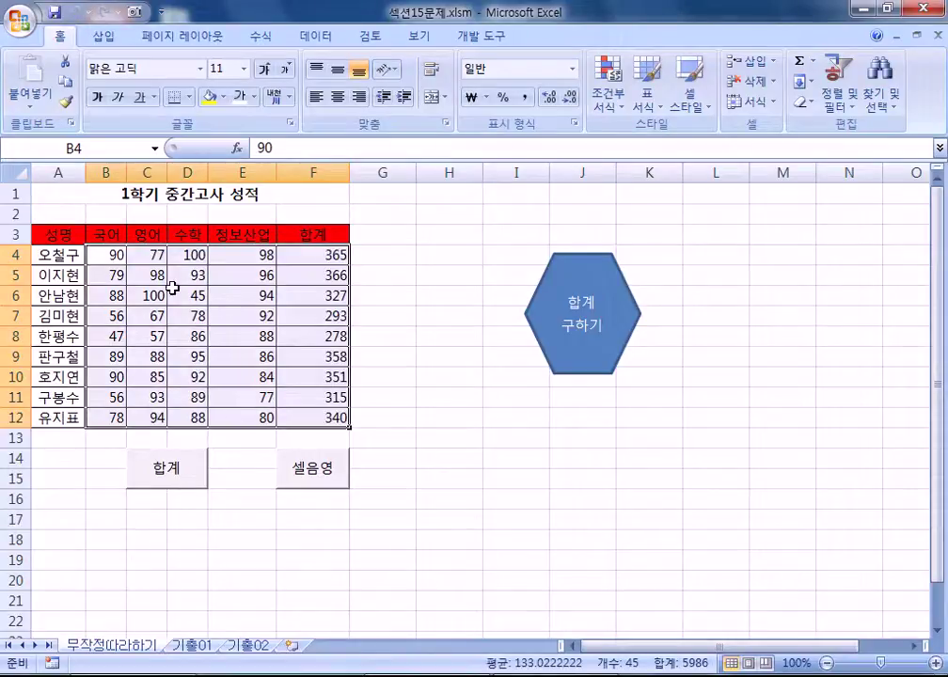
{"action": "left_click_drag", "start_coordinate": [299, 253], "coordinate": [313, 417]}
{"action": "key", "text": "Delete"}
{"action": "left_click", "coordinate": [473, 331]}
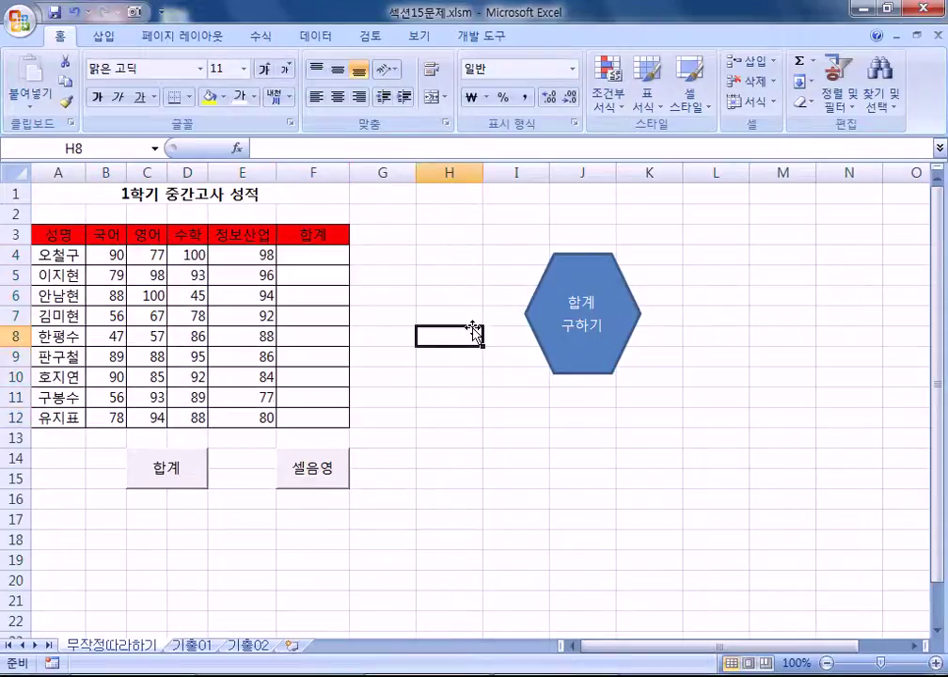
Step: Select the range B4:F12, run the 합계 button's macro, and clear the totals in F4:F12
{"action": "left_click_drag", "start_coordinate": [102, 252], "coordinate": [324, 418]}
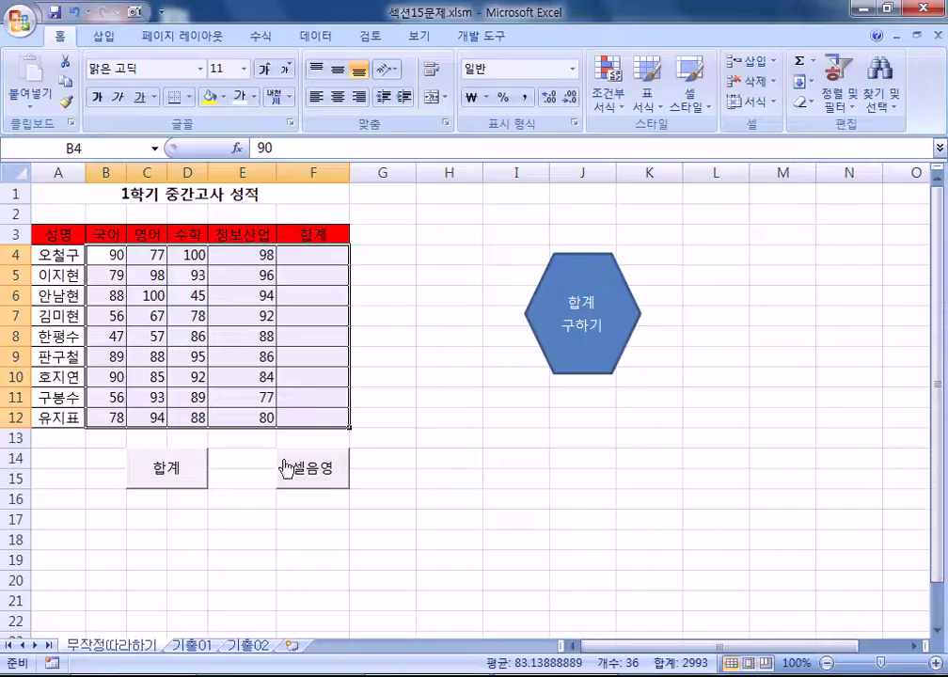
{"action": "left_click", "coordinate": [202, 477]}
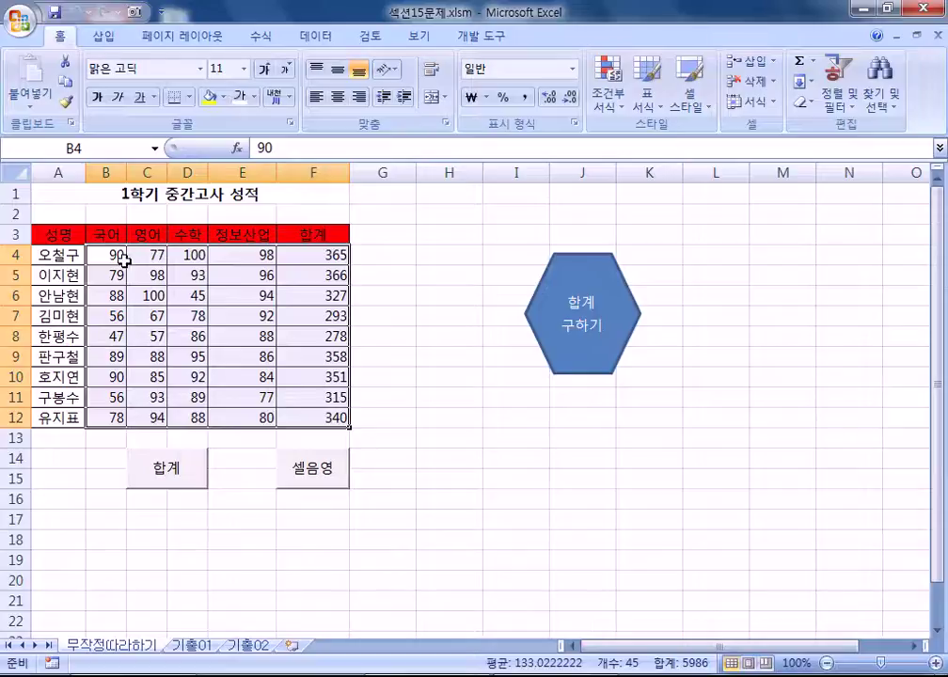
{"action": "left_click_drag", "start_coordinate": [324, 258], "coordinate": [344, 420]}
{"action": "key", "text": "Delete"}
{"action": "left_click", "coordinate": [449, 478]}
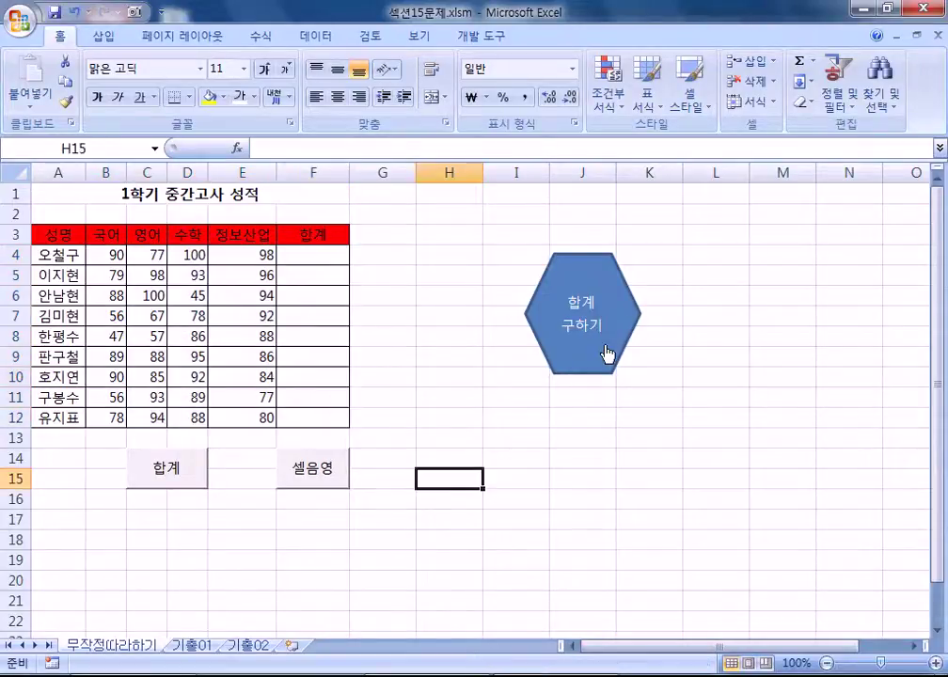
Step: Fill in the totals with the hexagon's macro and run the 셀음영 button's macro on the header
{"action": "left_click", "coordinate": [621, 350]}
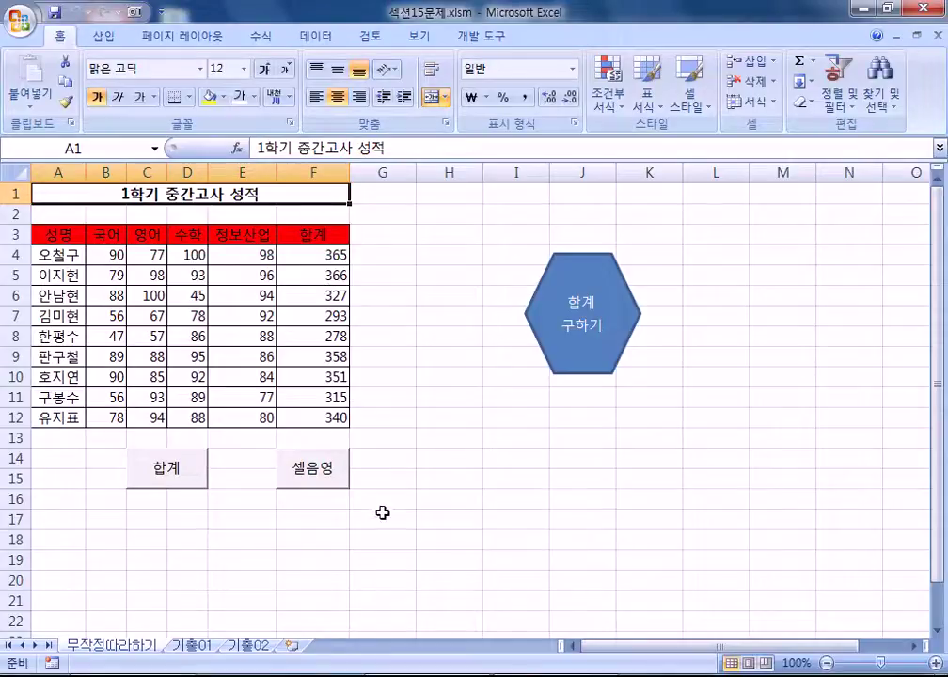
{"action": "left_click", "coordinate": [337, 485]}
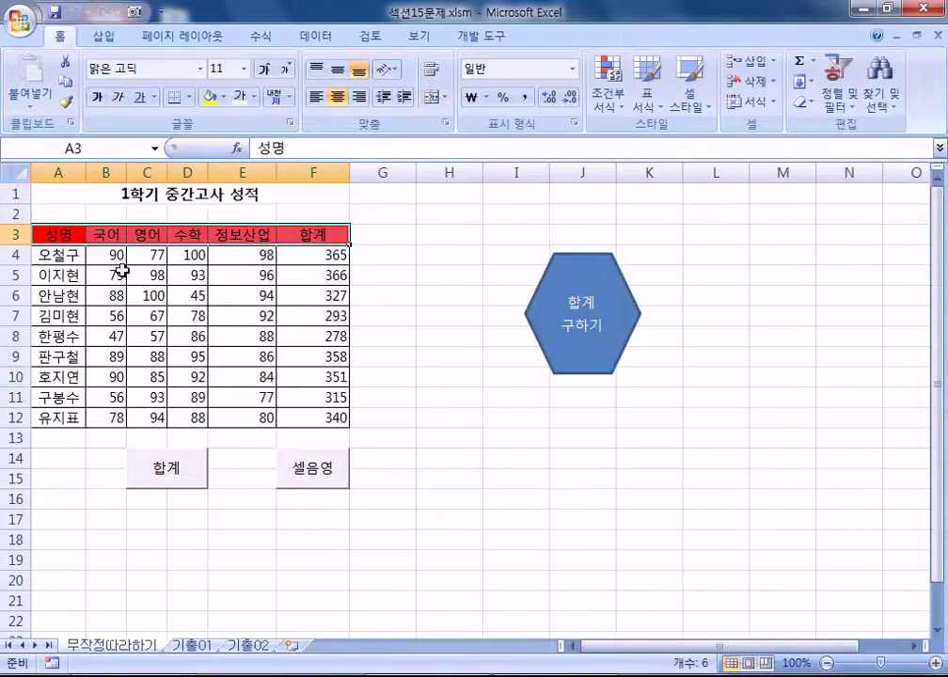
{"action": "left_click", "coordinate": [462, 226]}
Step: Start recording a new macro named 셀음영지우기 in the current workbook
{"action": "left_click", "coordinate": [481, 36]}
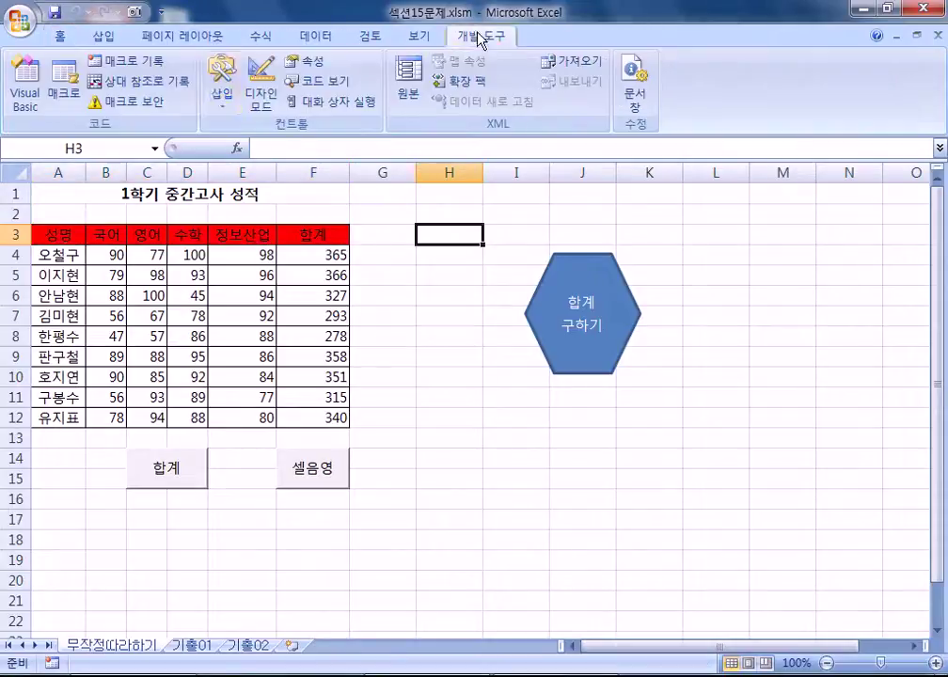
{"action": "left_click", "coordinate": [151, 66]}
{"action": "type", "text": "셀ㅇ"}
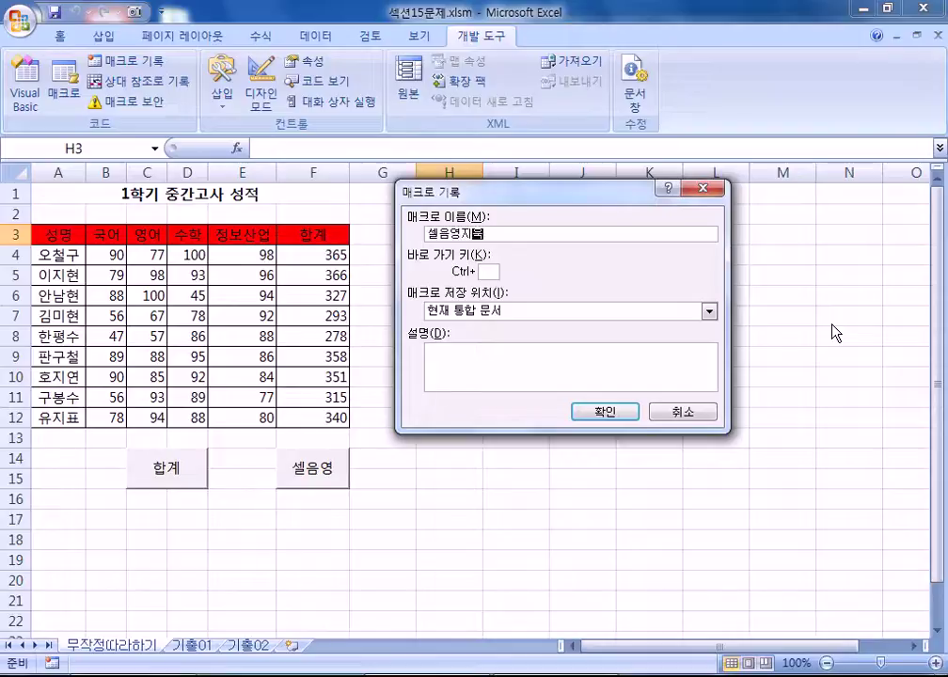
{"action": "type", "text": "음영지우기"}
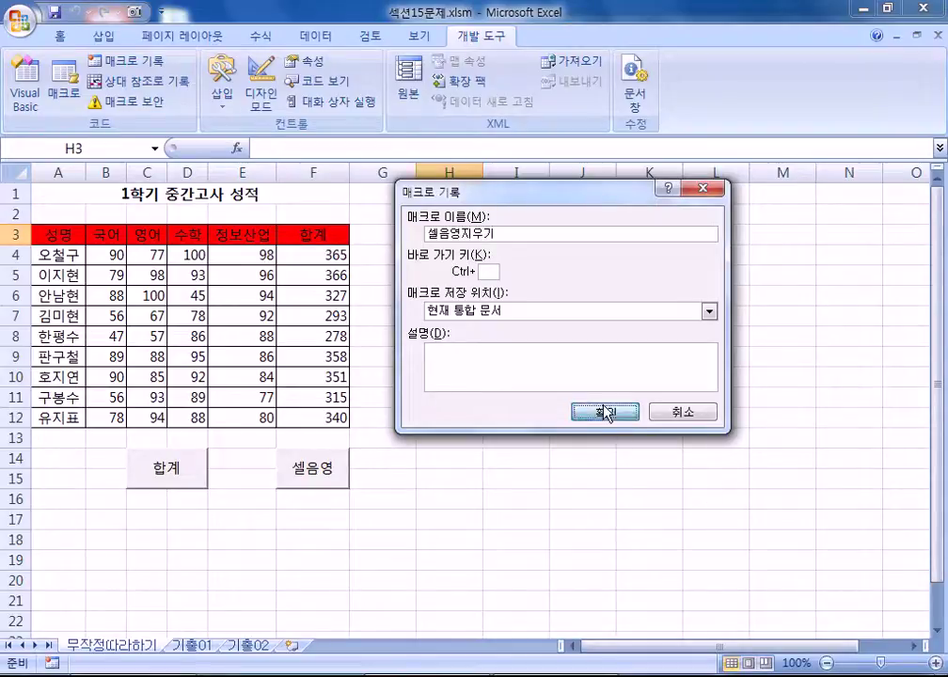
{"action": "left_click", "coordinate": [605, 412]}
Step: Record removing the fill colour from the header cells A3:F3 and selecting A1, and stop the macro recording
{"action": "left_click", "coordinate": [42, 235]}
{"action": "left_click_drag", "start_coordinate": [42, 235], "coordinate": [310, 236]}
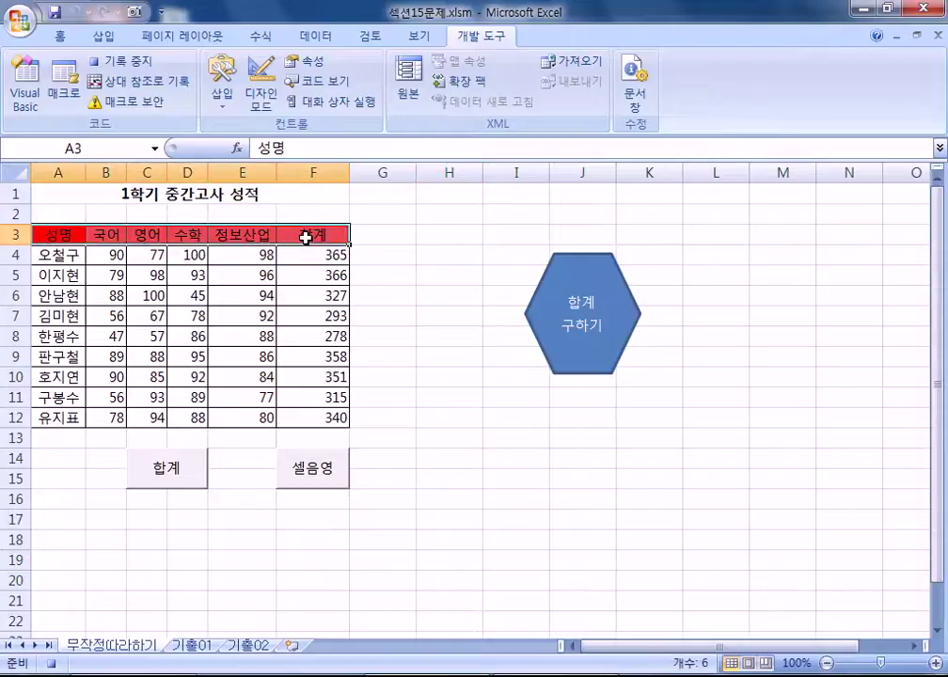
{"action": "left_click", "coordinate": [60, 36]}
{"action": "left_click", "coordinate": [223, 97]}
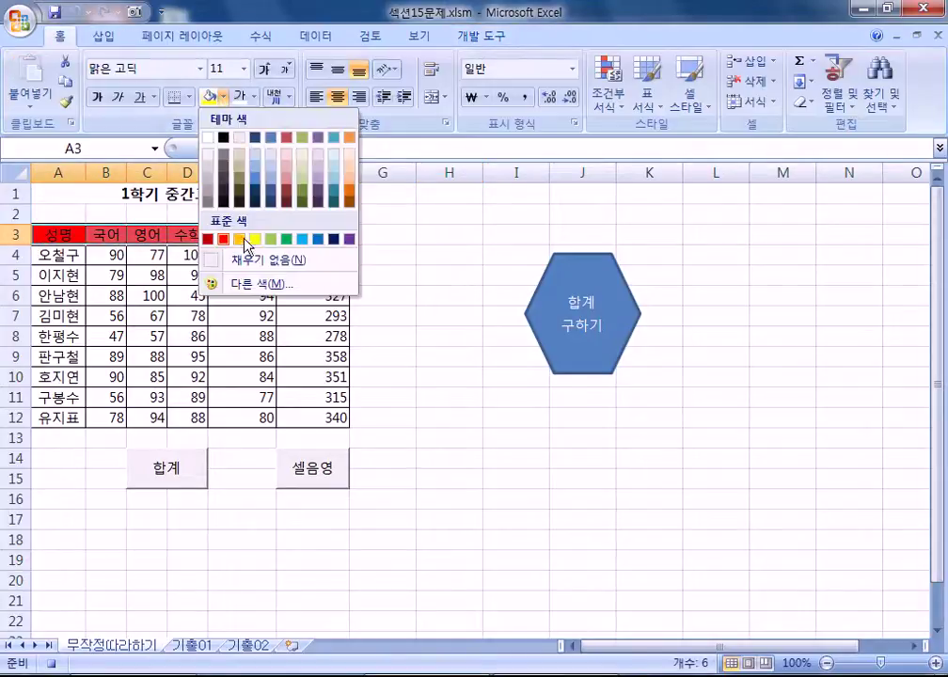
{"action": "left_click", "coordinate": [216, 259]}
{"action": "left_click", "coordinate": [38, 200]}
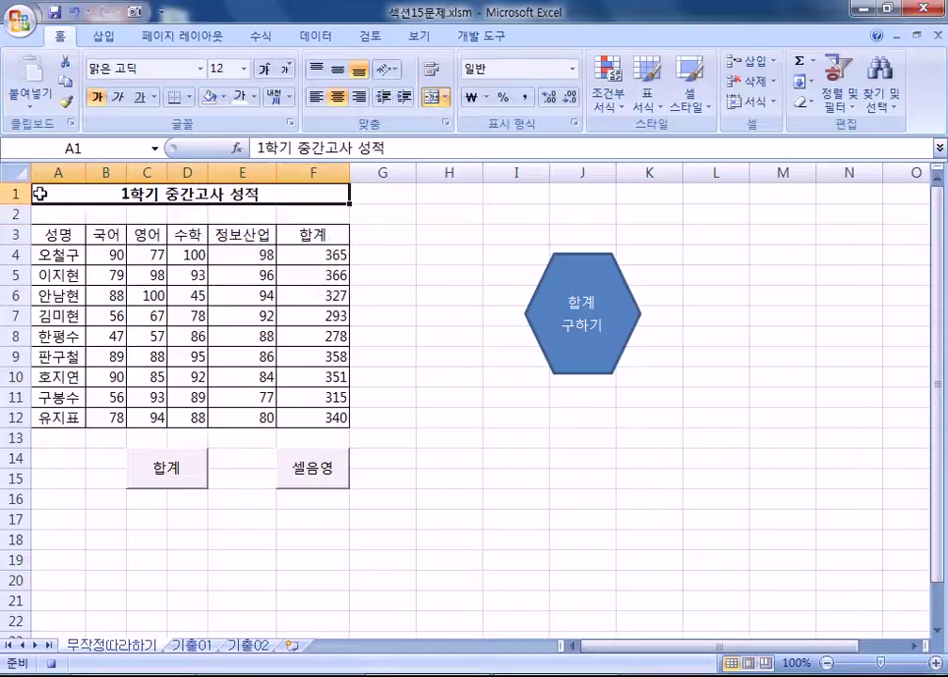
{"action": "left_click", "coordinate": [480, 36]}
{"action": "left_click", "coordinate": [104, 60]}
Step: Edit the 셀음영지우기 macro's code so its first selection line uses A1:F1, and close the Visual Basic editor
{"action": "left_click", "coordinate": [63, 91]}
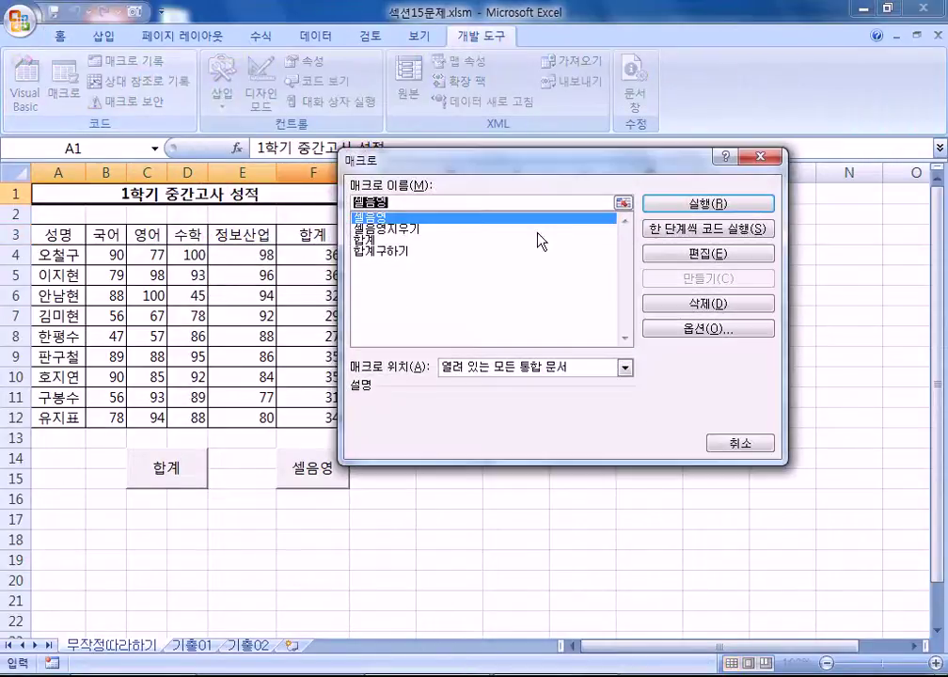
{"action": "left_click", "coordinate": [685, 254]}
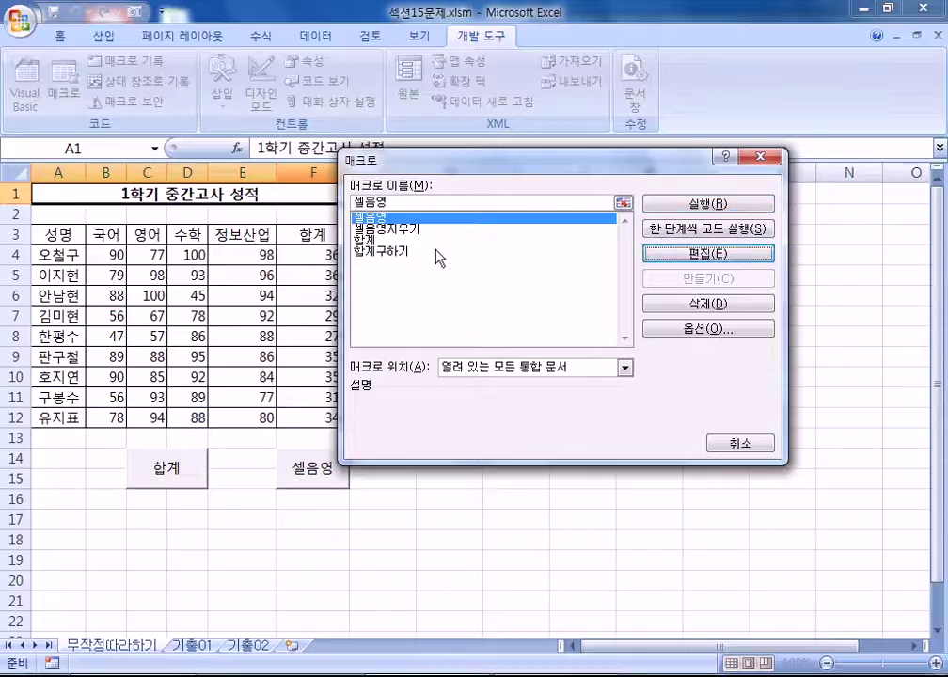
{"action": "left_click", "coordinate": [400, 228]}
{"action": "left_click", "coordinate": [679, 253]}
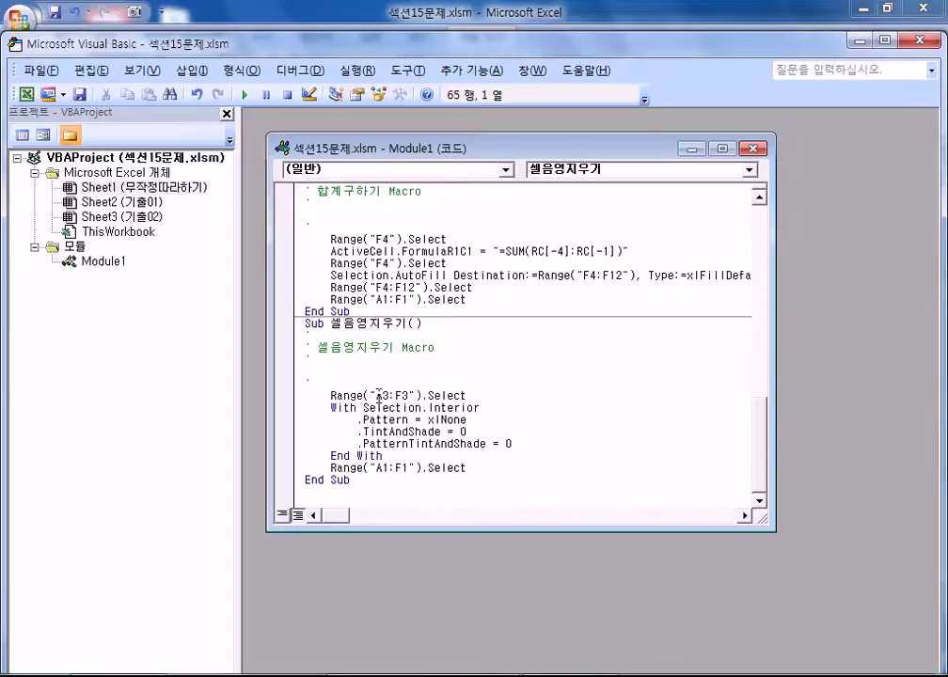
{"action": "left_click_drag", "start_coordinate": [381, 395], "coordinate": [385, 395]}
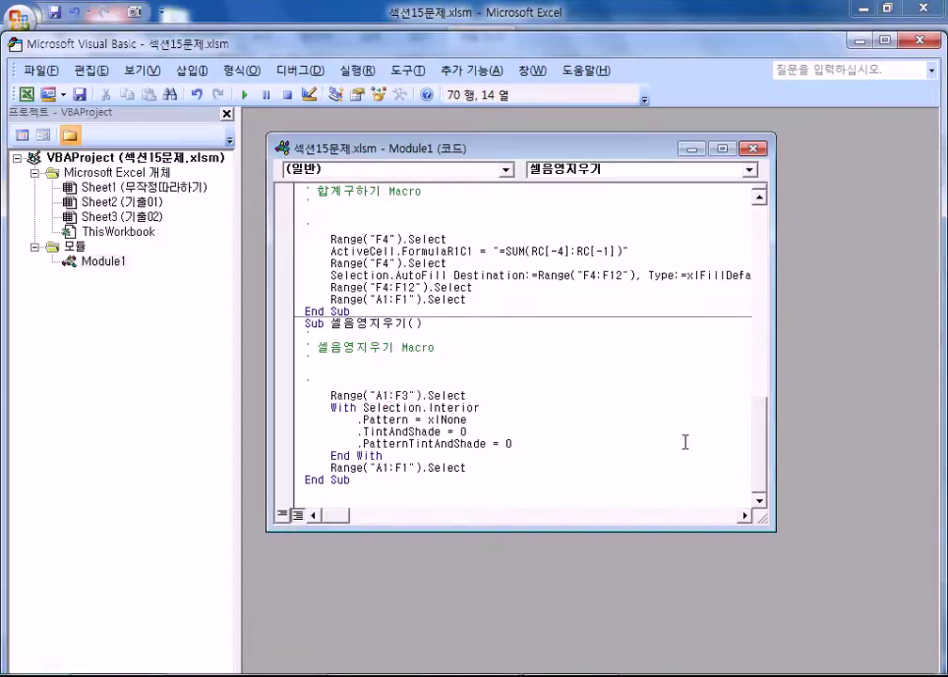
{"action": "key", "text": "Delete"}
{"action": "type", "text": "1"}
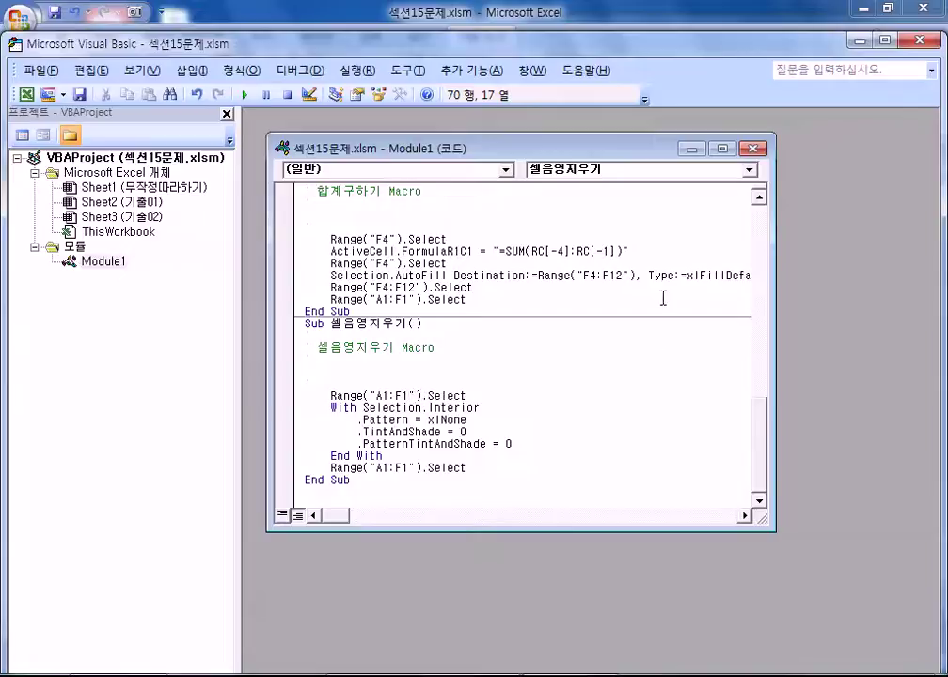
{"action": "left_click", "coordinate": [920, 43]}
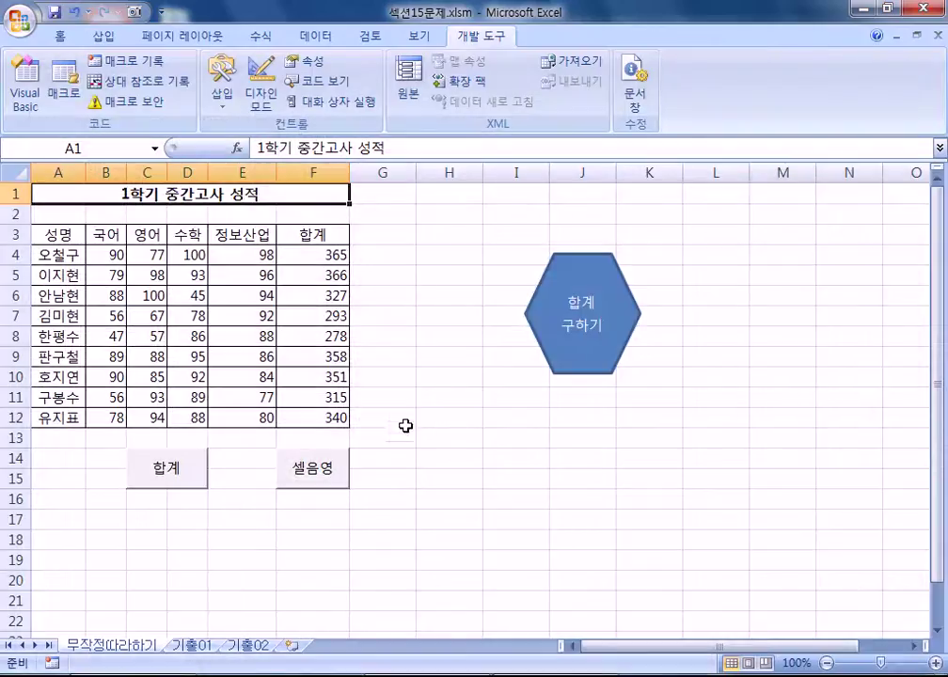
Step: Shade the header row by running the 셀음영 button's macro, and select cell H5
{"action": "left_click", "coordinate": [426, 448]}
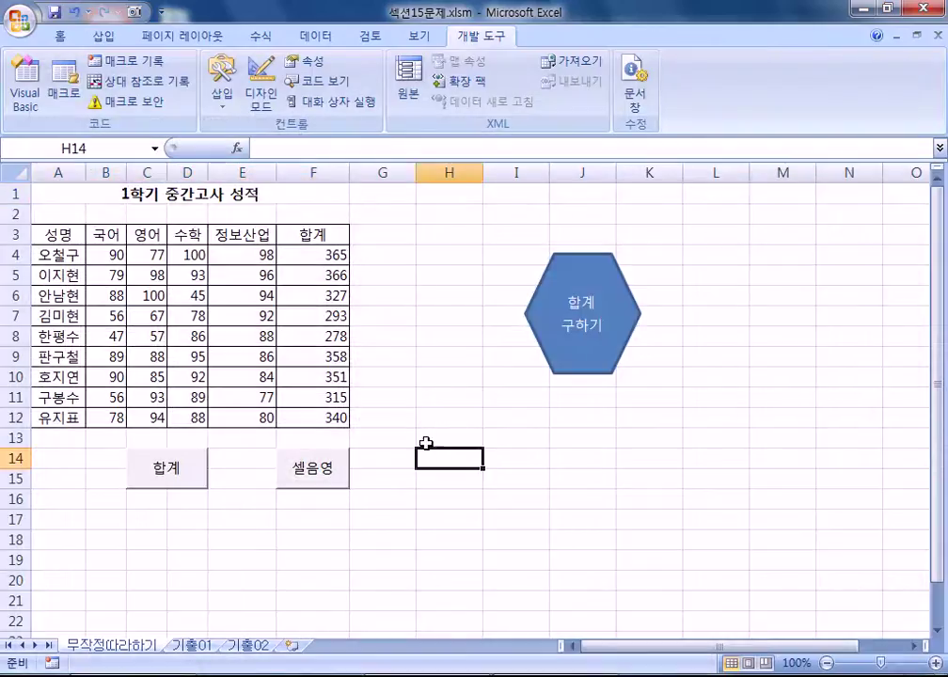
{"action": "left_click", "coordinate": [291, 480]}
{"action": "left_click", "coordinate": [420, 274]}
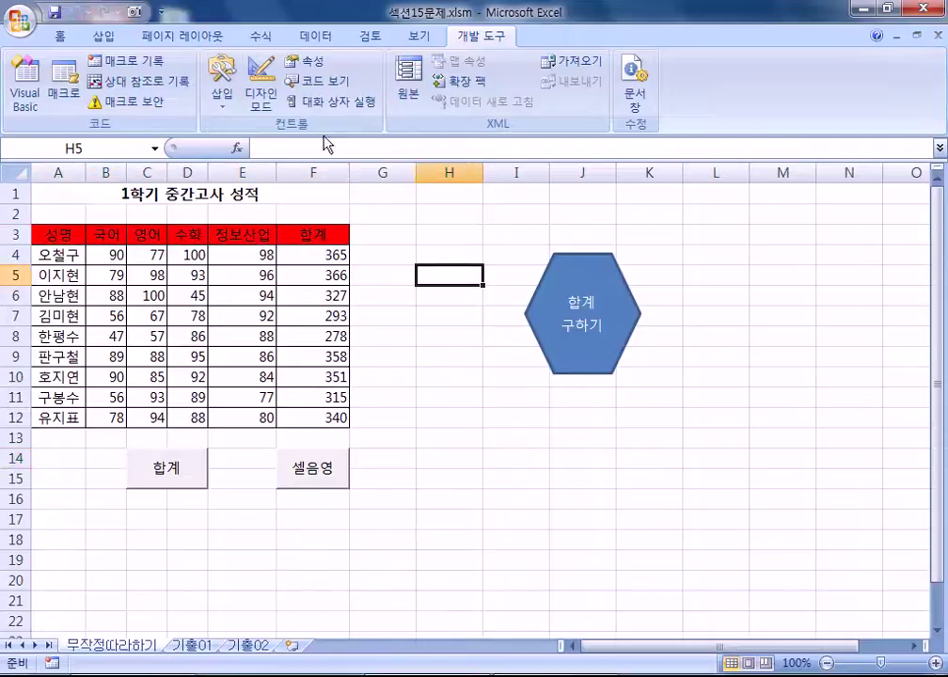
Step: Draw a teardrop shape about 2.2 cm high and 3.02 cm wide below the hexagon
{"action": "left_click", "coordinate": [100, 37]}
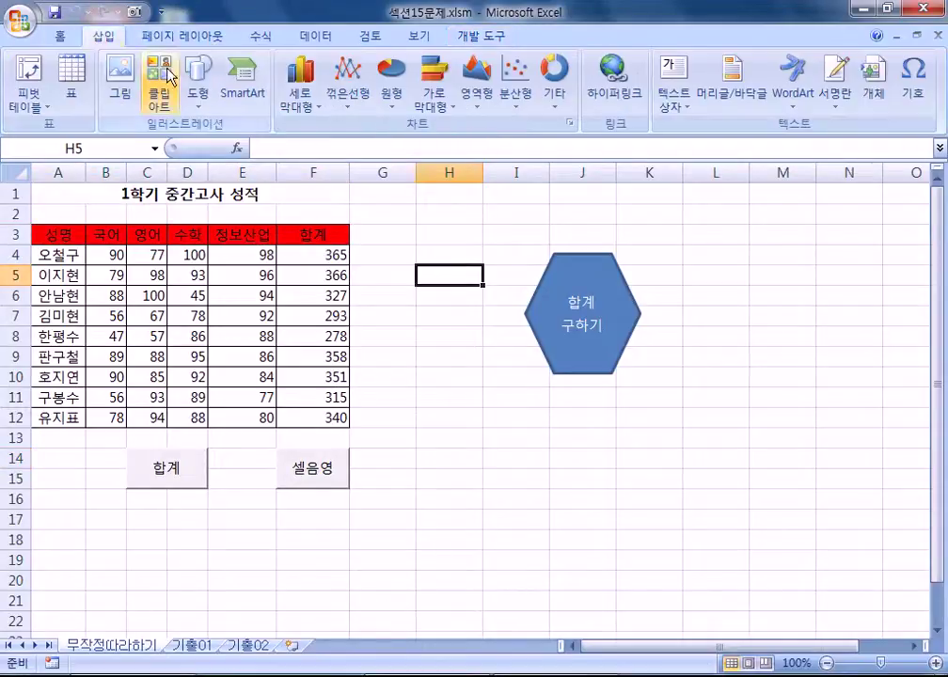
{"action": "left_click", "coordinate": [197, 87]}
{"action": "left_click", "coordinate": [264, 299]}
{"action": "left_click_drag", "start_coordinate": [482, 421], "coordinate": [588, 499]}
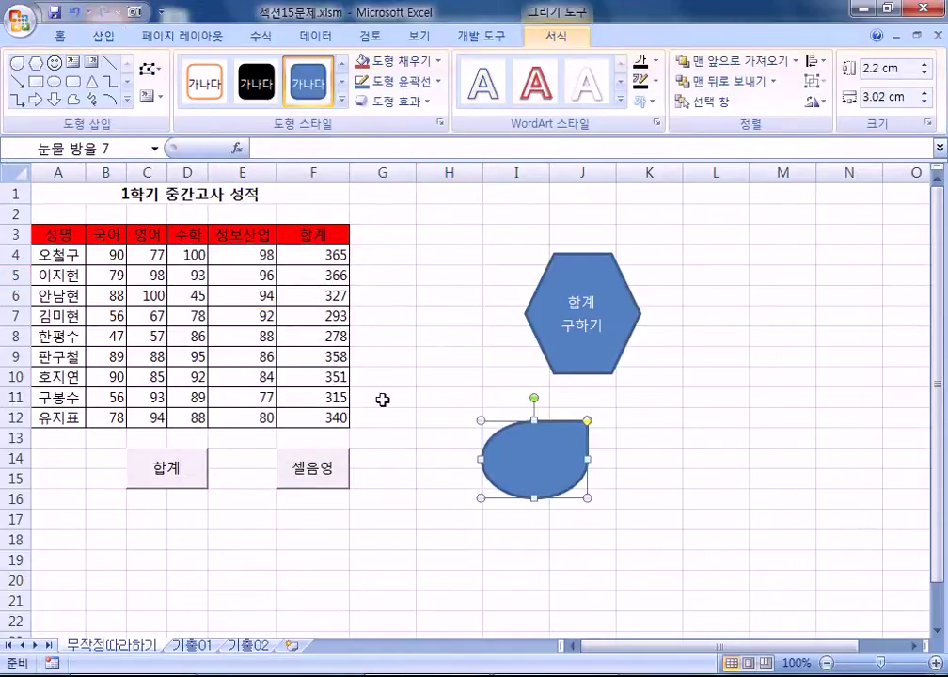
Step: Assign the 셀음영지우기 macro to the teardrop shape, deselect the shape, and go to cell A1
{"action": "right_click", "coordinate": [518, 448]}
{"action": "left_click", "coordinate": [585, 368]}
{"action": "left_click", "coordinate": [430, 233]}
{"action": "left_click", "coordinate": [635, 447]}
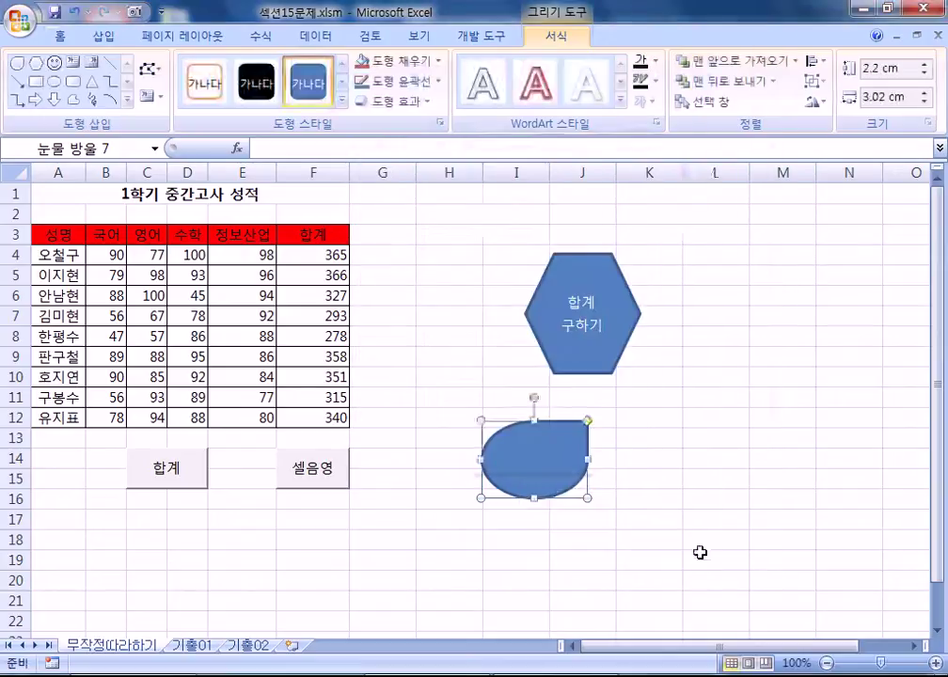
{"action": "key", "text": "Escape"}
{"action": "key", "text": "ctrl+Home"}
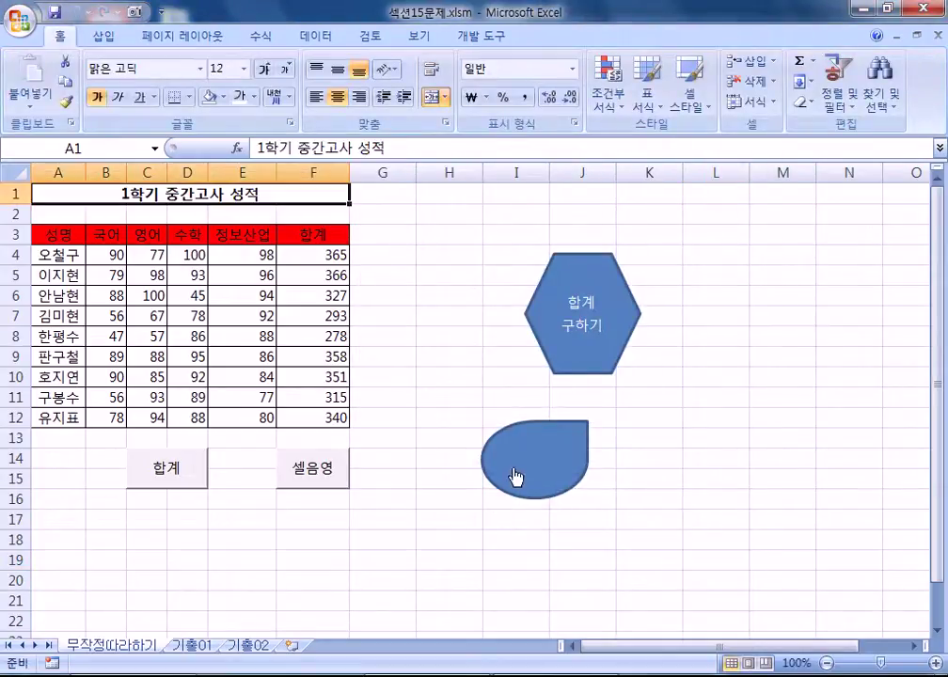
Step: Test the macros of the 합계 button, the 셀음영 button and the teardrop shape in turn
{"action": "left_click", "coordinate": [195, 463]}
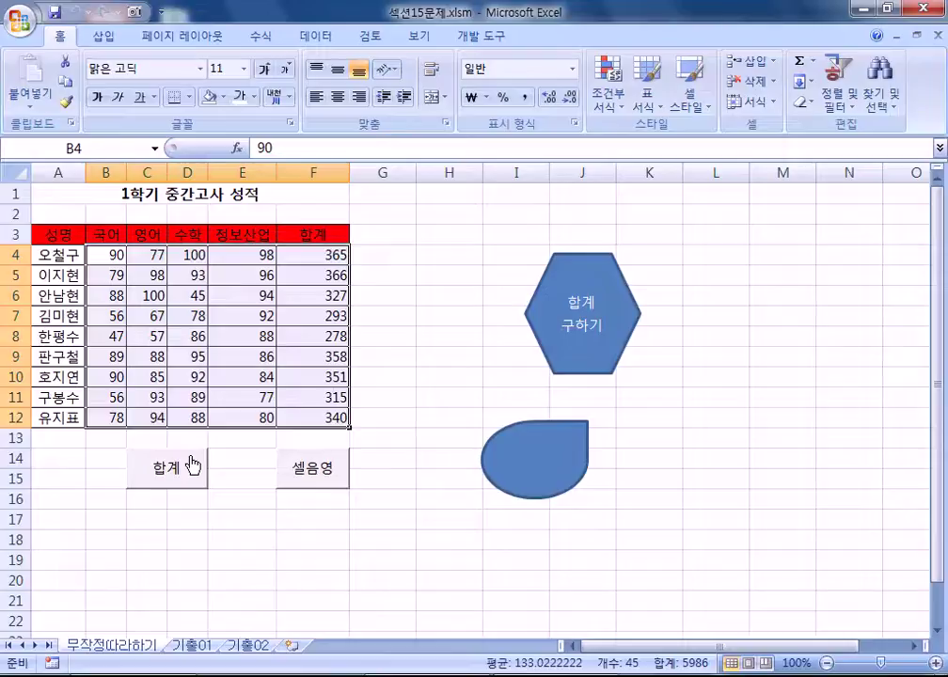
{"action": "left_click", "coordinate": [337, 473]}
{"action": "left_click", "coordinate": [496, 463]}
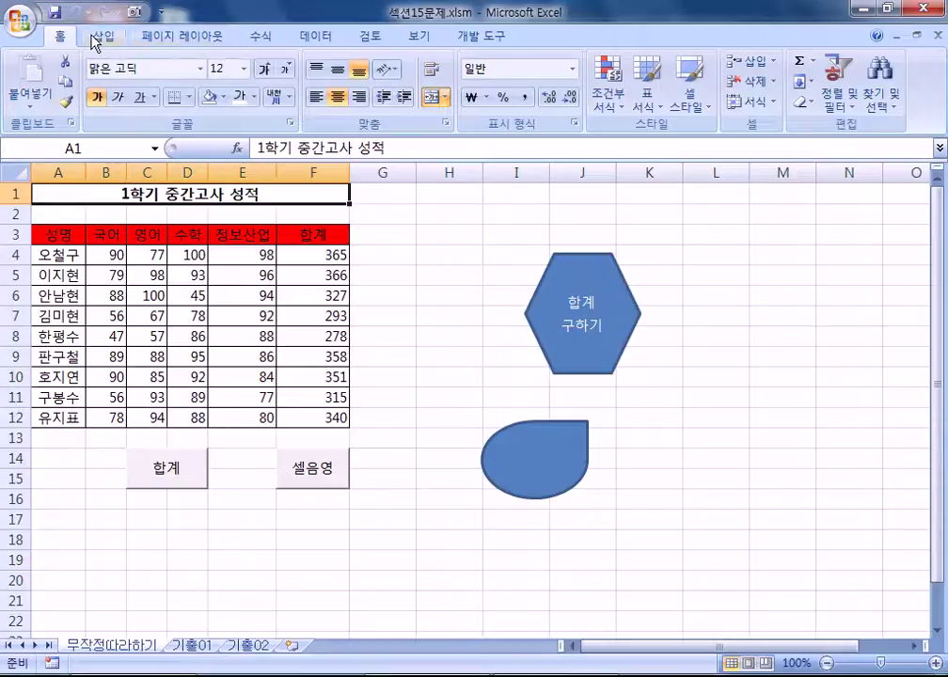
Step: Open the Visual Basic editor, close the blank user form's window, and place the cursor in the 셀음영지우기 macro's code
{"action": "left_click", "coordinate": [481, 35]}
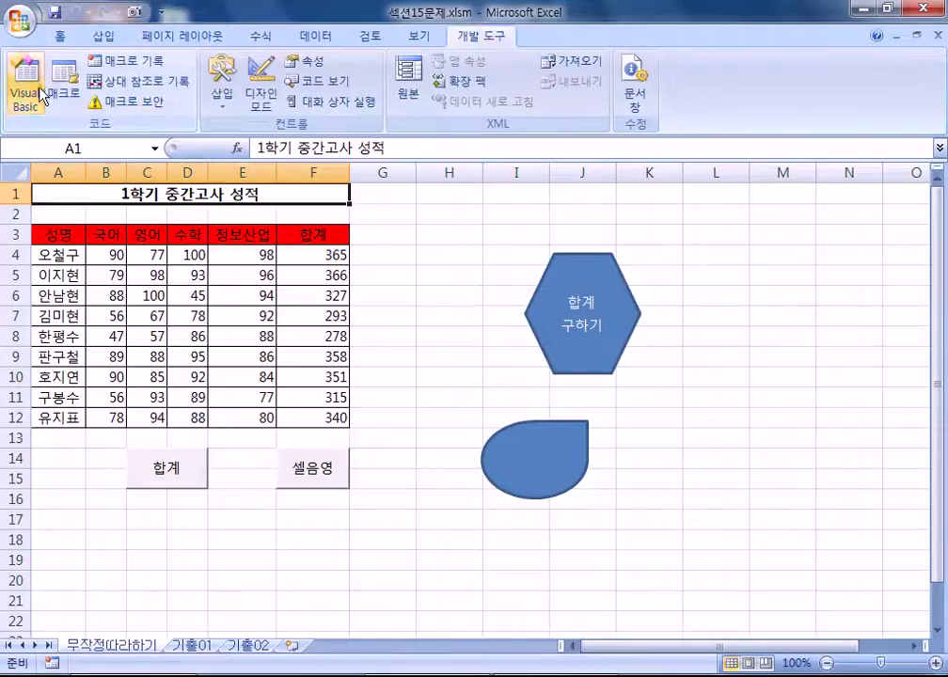
{"action": "left_click", "coordinate": [39, 94]}
{"action": "left_click", "coordinate": [48, 94]}
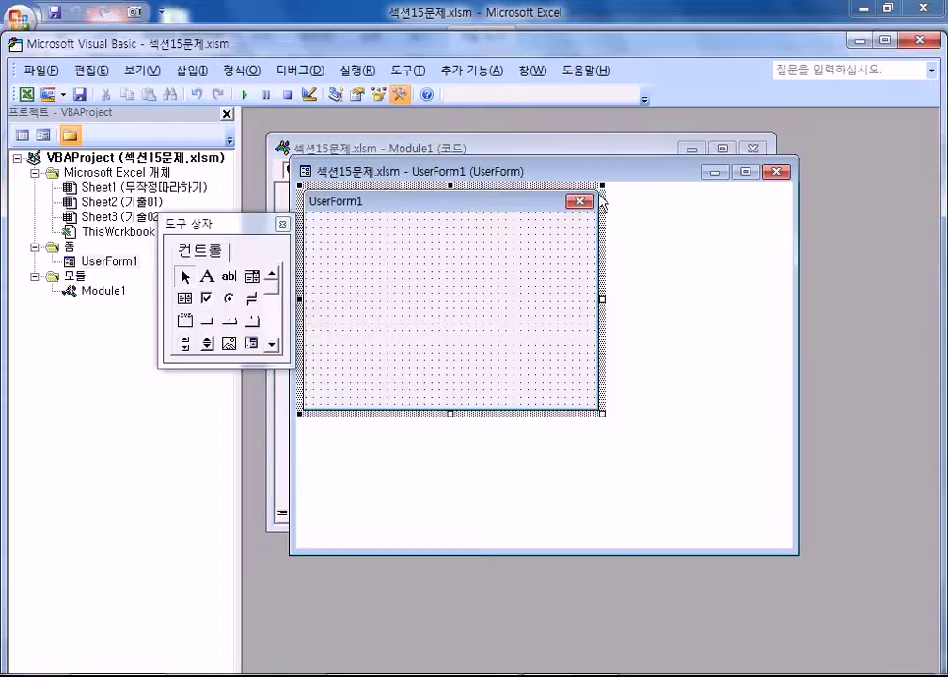
{"action": "left_click", "coordinate": [776, 171]}
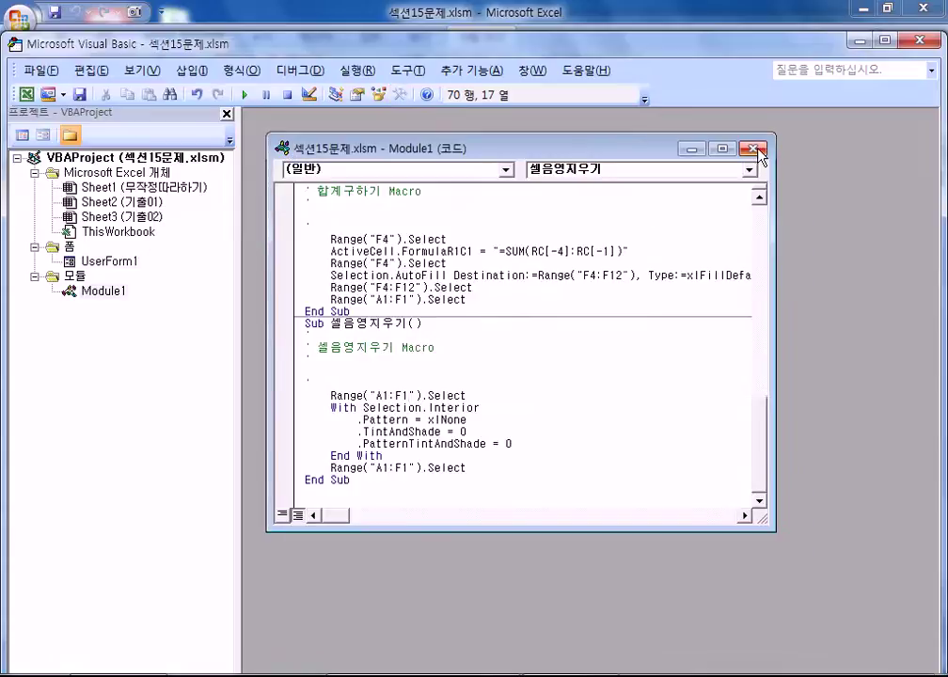
{"action": "left_click", "coordinate": [435, 381]}
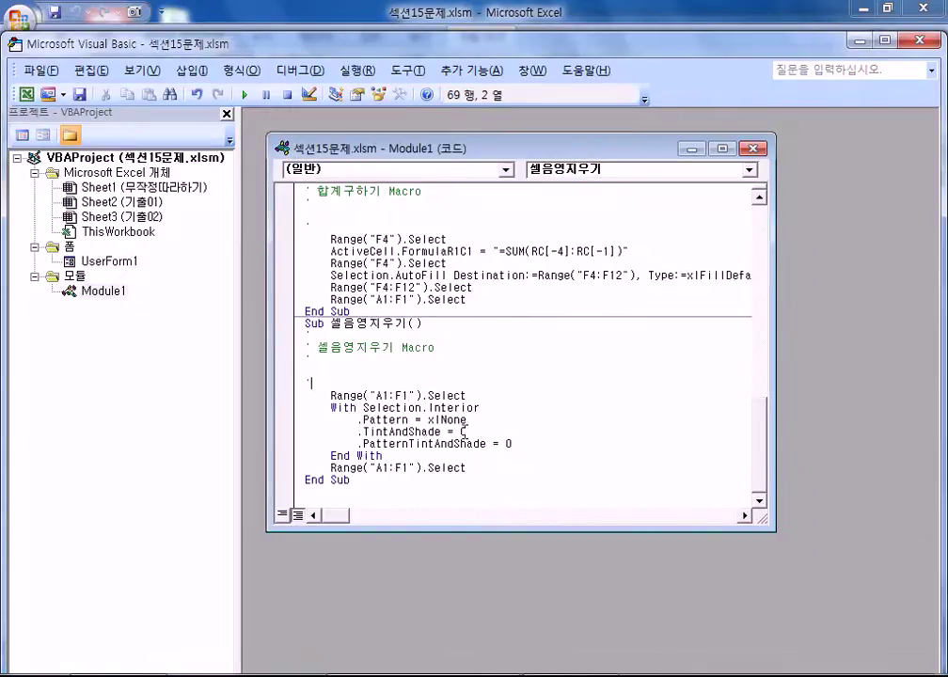
{"action": "left_click", "coordinate": [411, 407]}
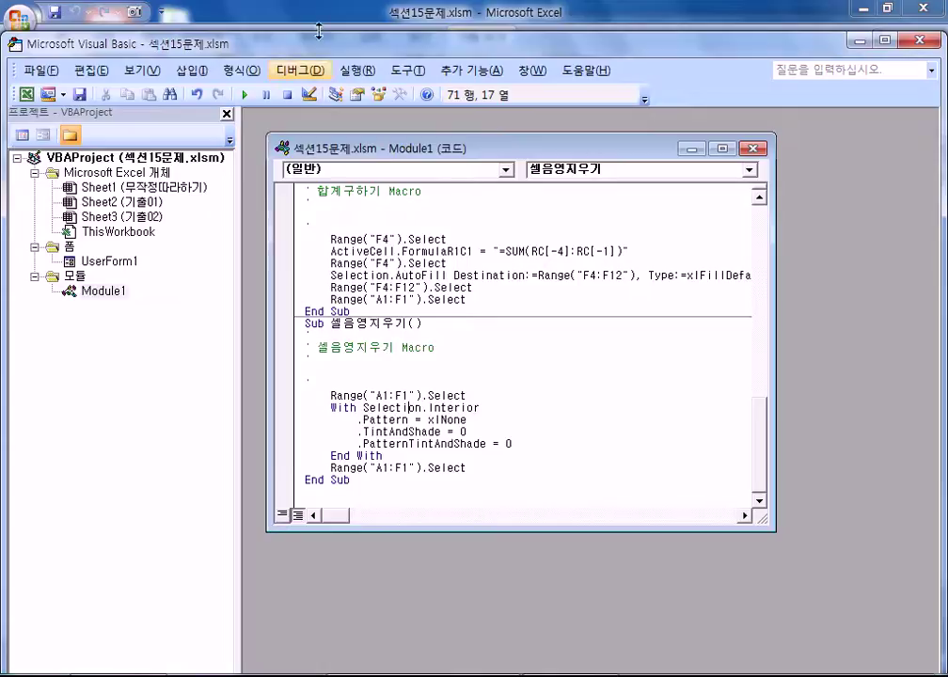
Step: Set the range in the 셀음영지우기 macro's first selection line to A3:F3 and return to the workbook
{"action": "left_click_drag", "start_coordinate": [542, 34], "coordinate": [764, 5]}
{"action": "left_click_drag", "start_coordinate": [373, 349], "coordinate": [378, 357]}
{"action": "left_click", "coordinate": [379, 358]}
{"action": "key", "text": "BackSpace"}
{"action": "type", "text": "3"}
{"action": "key", "text": "Right"}
{"action": "key", "text": "Right"}
{"action": "key", "text": "Delete"}
{"action": "type", "text": "3"}
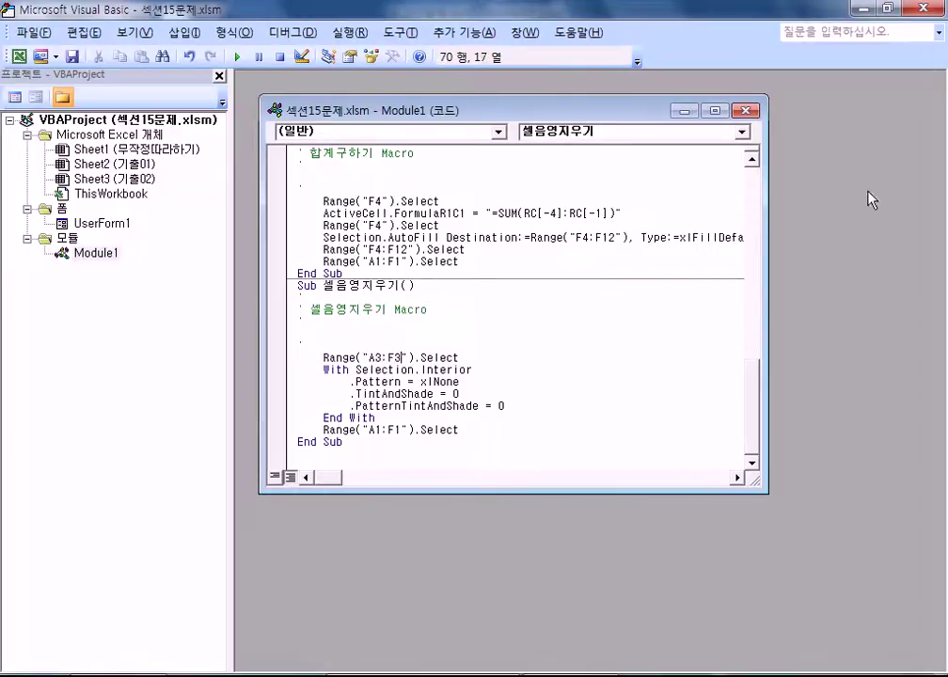
{"action": "key", "text": "alt+F11"}
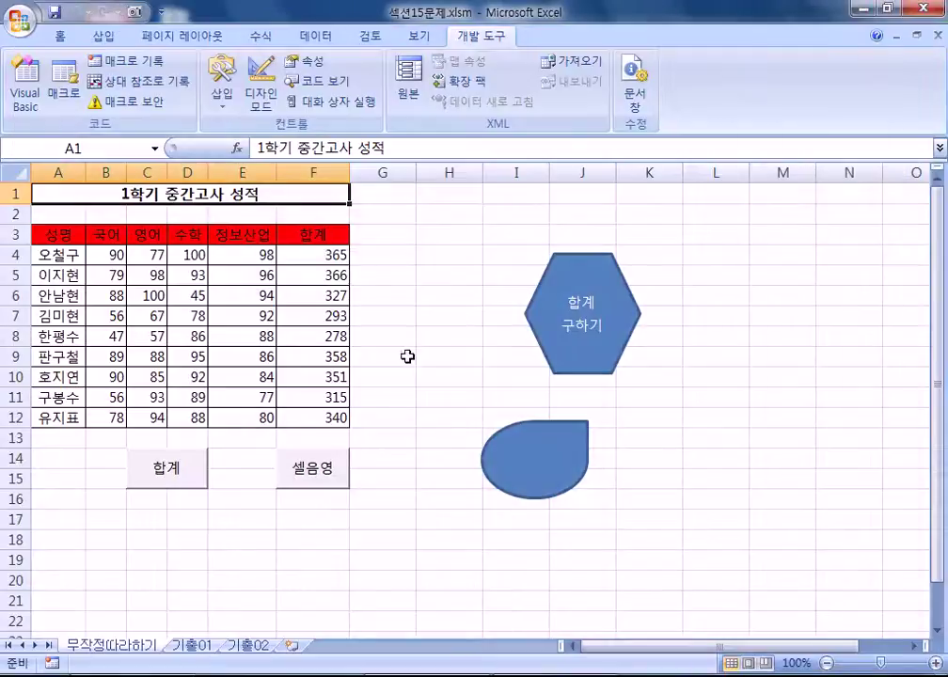
Step: Test removing and reapplying the header shading by alternating between the teardrop's macro and the 셀음영 button's macro
{"action": "left_click", "coordinate": [544, 455]}
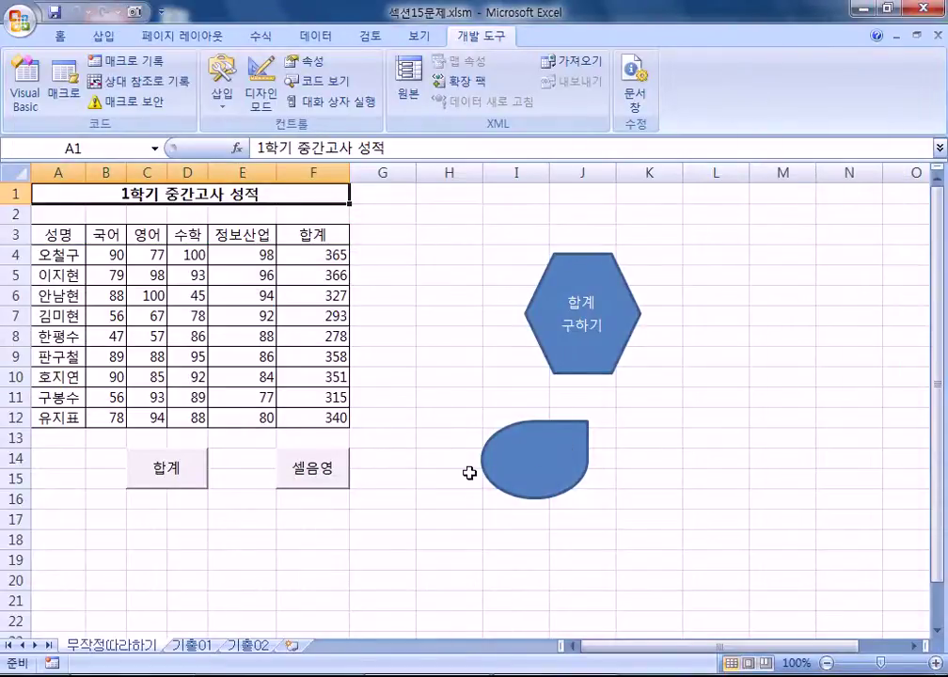
{"action": "left_click", "coordinate": [309, 480]}
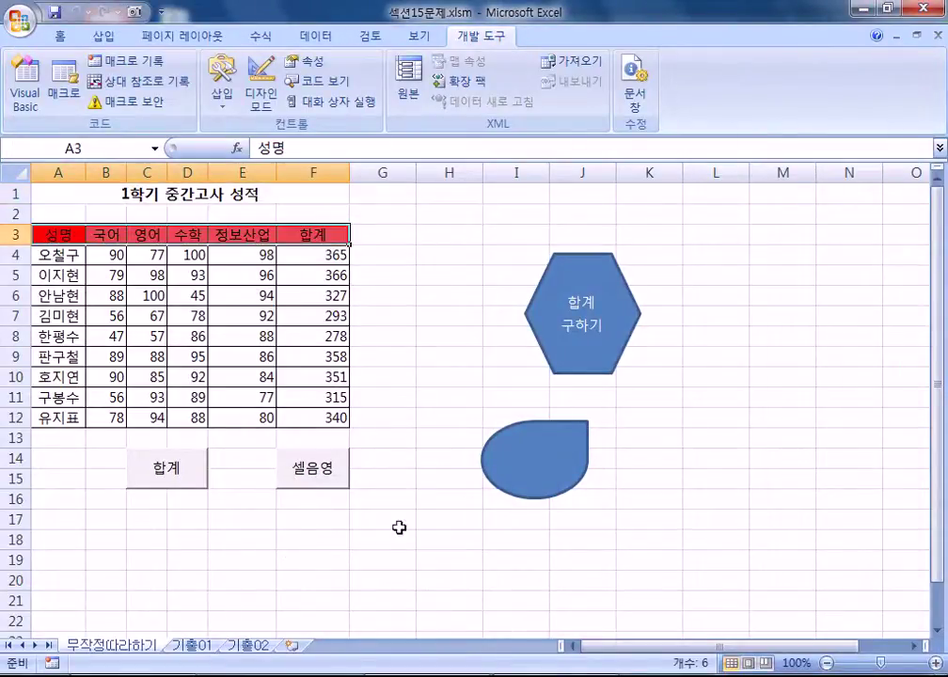
{"action": "left_click", "coordinate": [518, 484]}
{"action": "left_click", "coordinate": [324, 491]}
{"action": "left_click", "coordinate": [501, 462]}
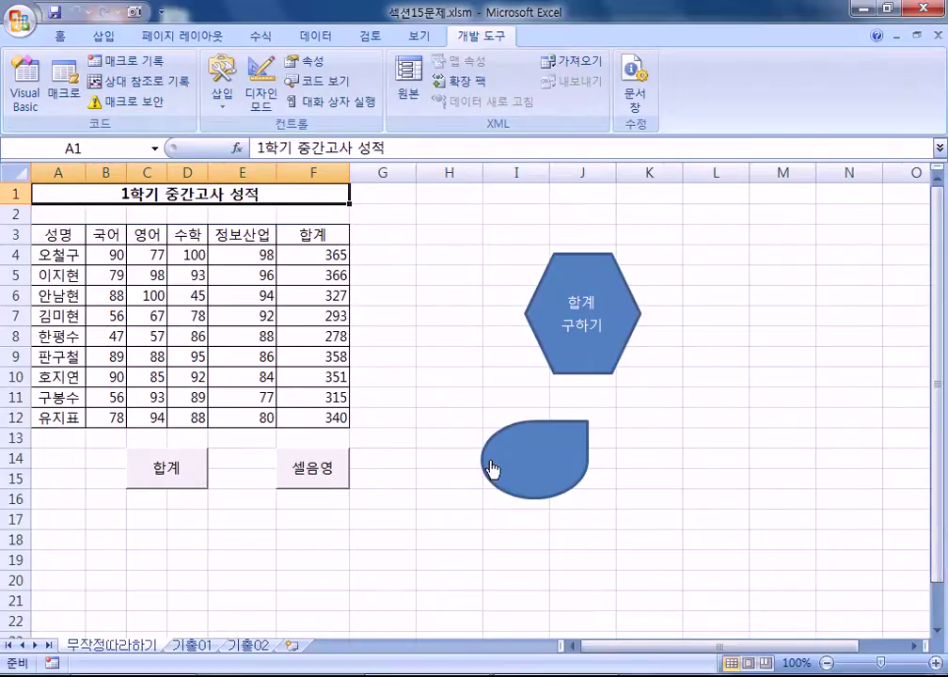
Step: Run the 합계 button's macro and clear the totals in F4:F12
{"action": "left_click", "coordinate": [174, 485]}
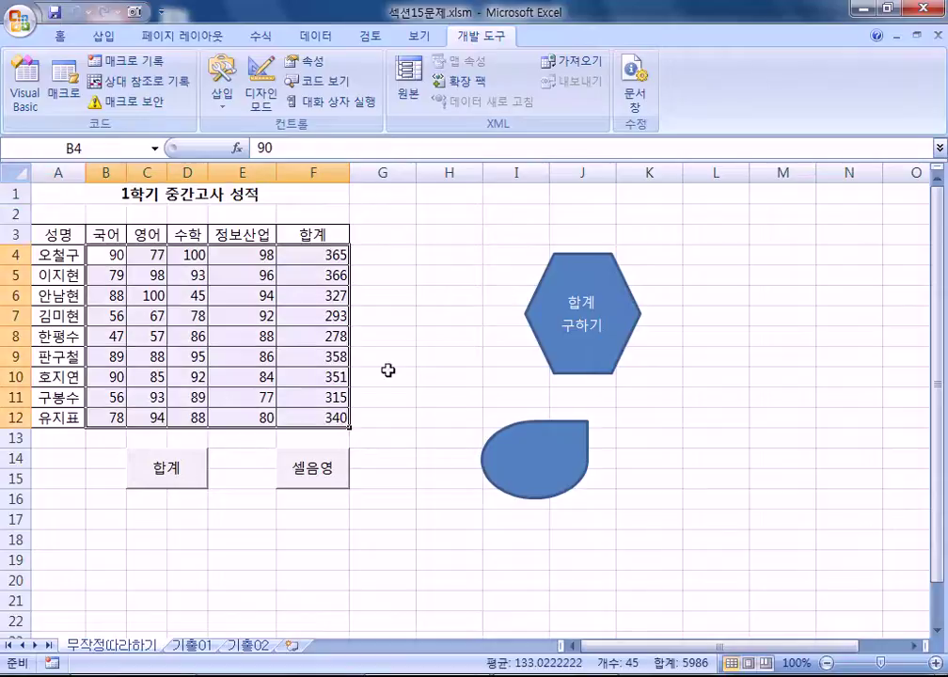
{"action": "left_click", "coordinate": [478, 289]}
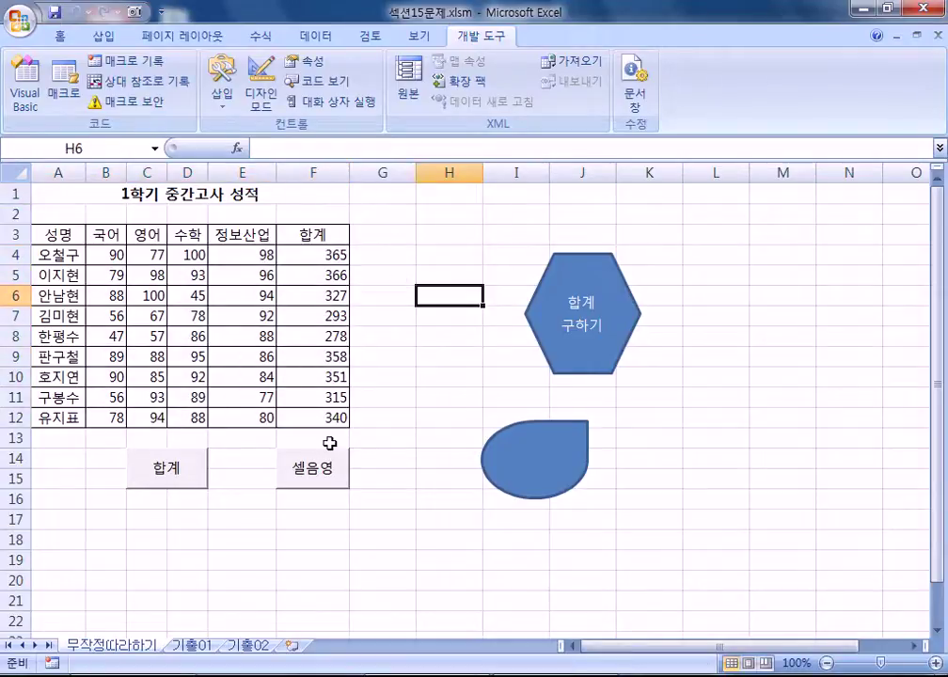
{"action": "left_click", "coordinate": [490, 377]}
{"action": "left_click_drag", "start_coordinate": [331, 260], "coordinate": [346, 421]}
{"action": "key", "text": "Delete"}
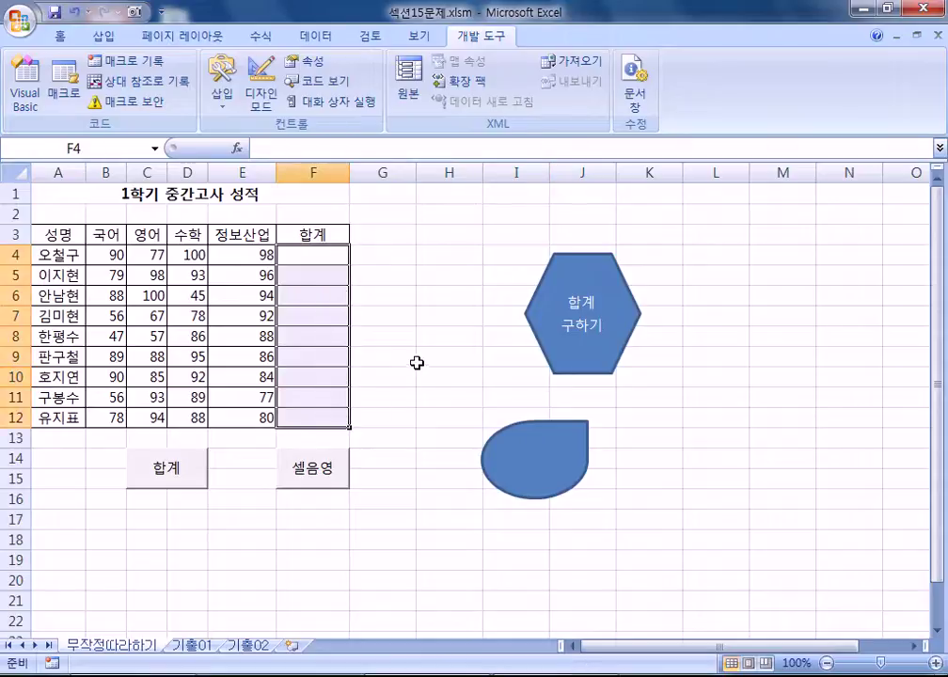
Step: Fill in the totals with the hexagon's macro, then shade the header with 셀음영 and unshade it with the teardrop
{"action": "left_click", "coordinate": [430, 357]}
{"action": "left_click", "coordinate": [563, 310]}
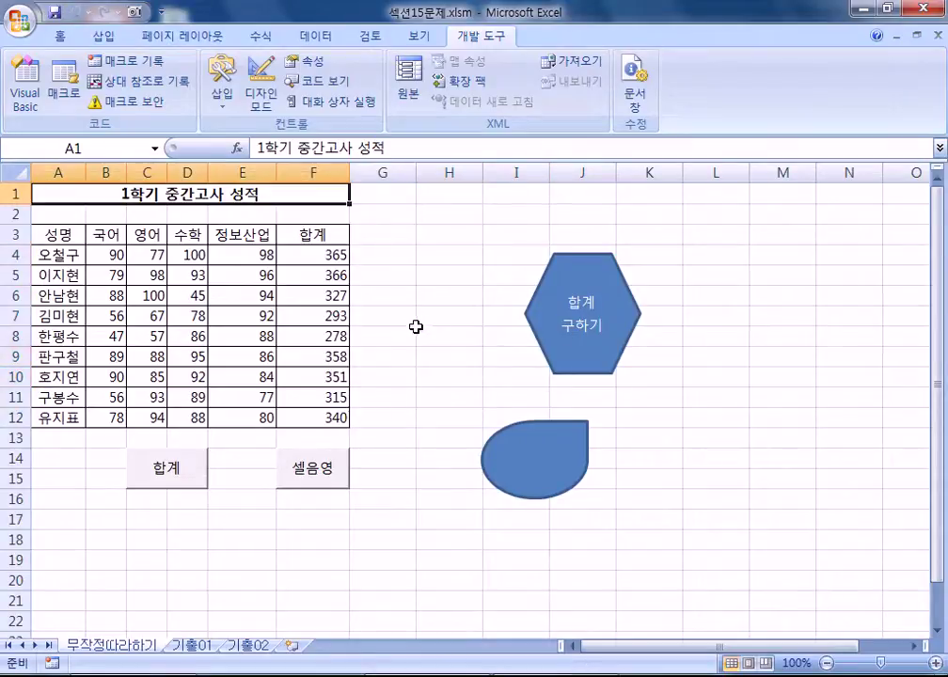
{"action": "left_click", "coordinate": [338, 473]}
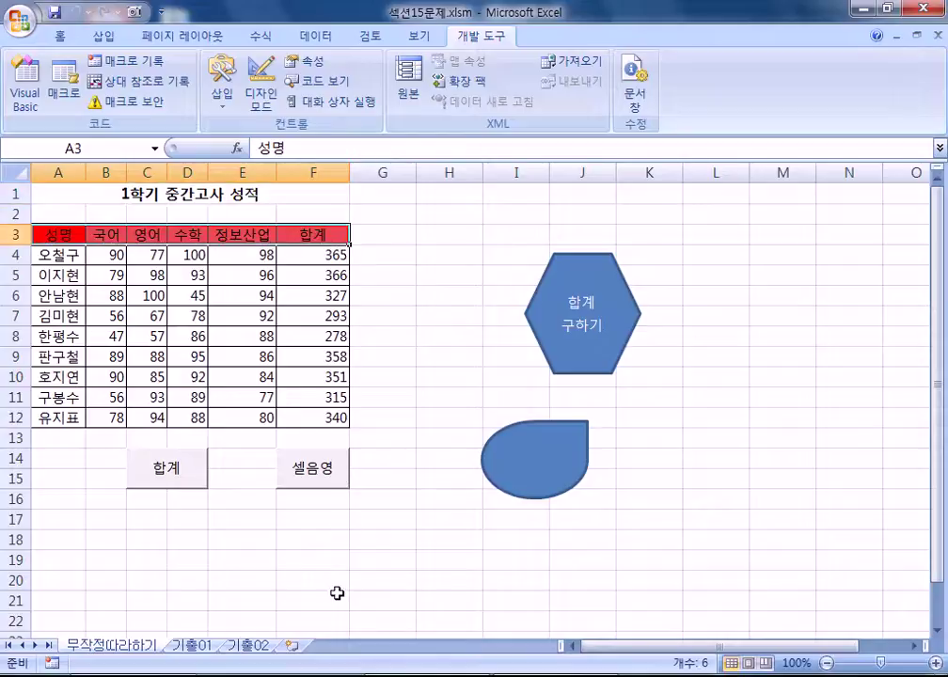
{"action": "left_click", "coordinate": [496, 493]}
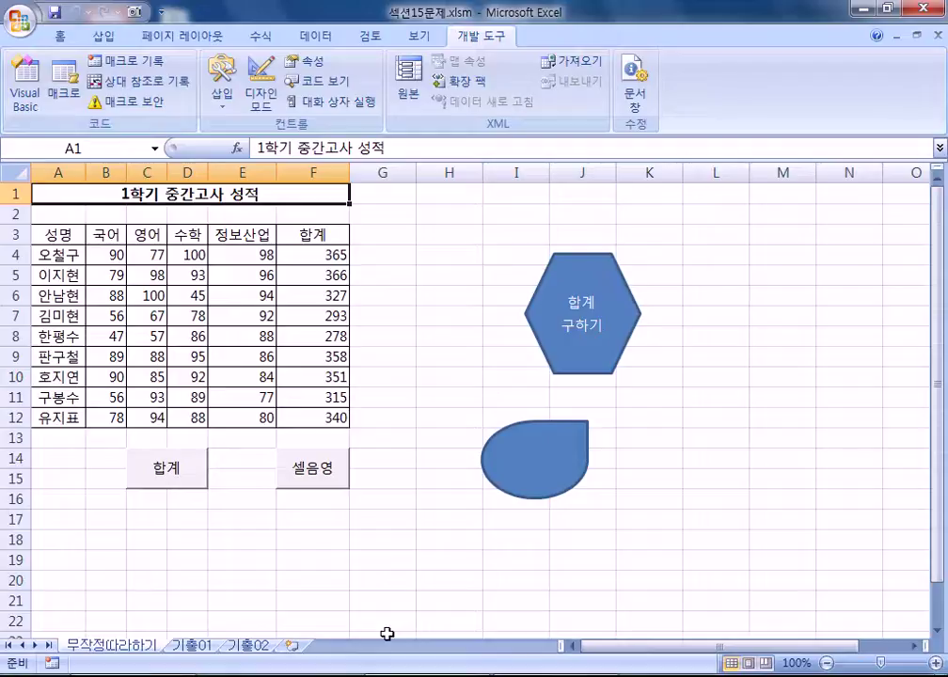
Step: Empty the total cells F4:F12 once more and select cell H4
{"action": "left_click_drag", "start_coordinate": [312, 263], "coordinate": [325, 417]}
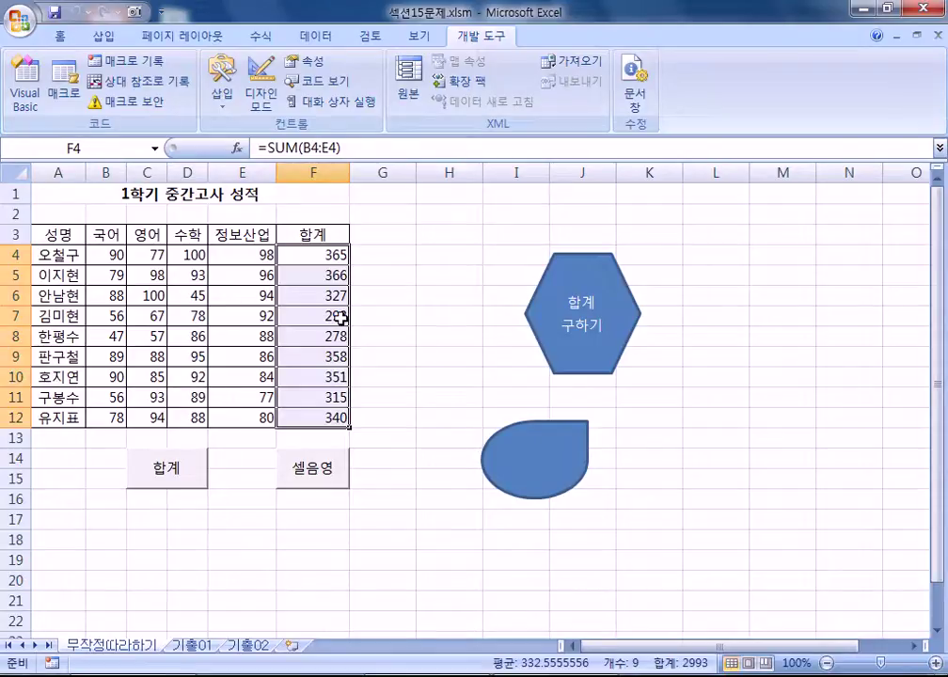
{"action": "key", "text": "Delete"}
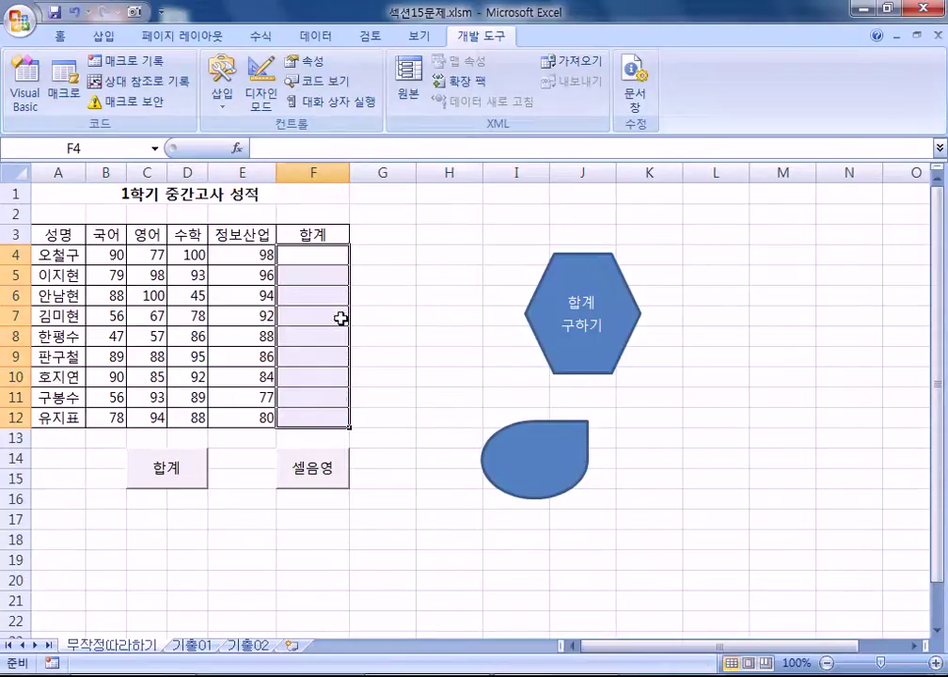
{"action": "left_click", "coordinate": [436, 255]}
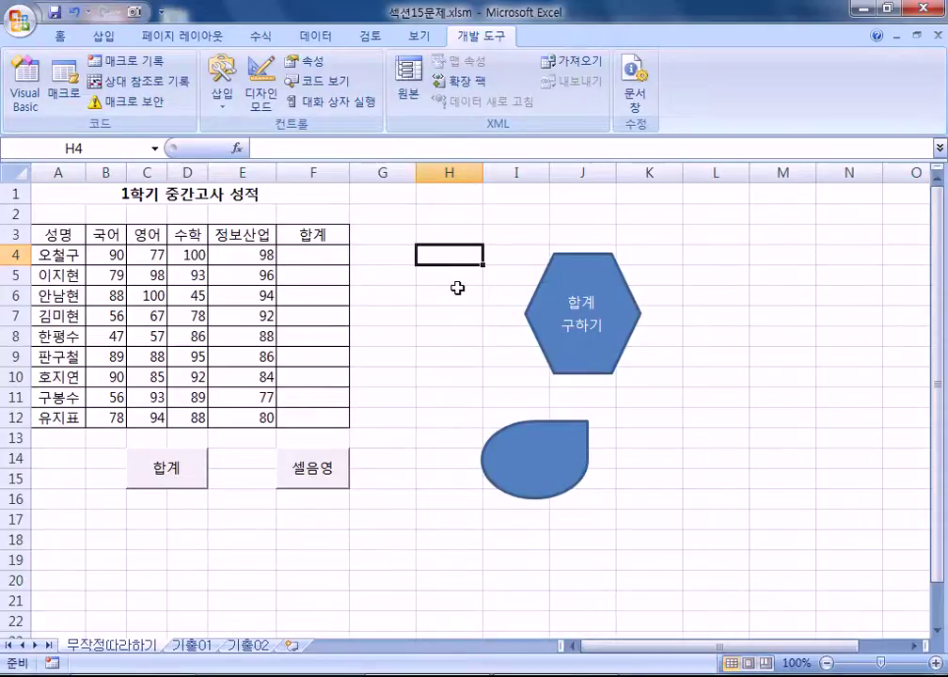
Step: Switch to Notepad, review the three listed steps under 합계 매크로, and return to the Excel sheet
{"action": "left_click", "coordinate": [164, 674]}
{"action": "scroll", "coordinate": [520, 328], "scroll_direction": "up", "scroll_amount": 2}
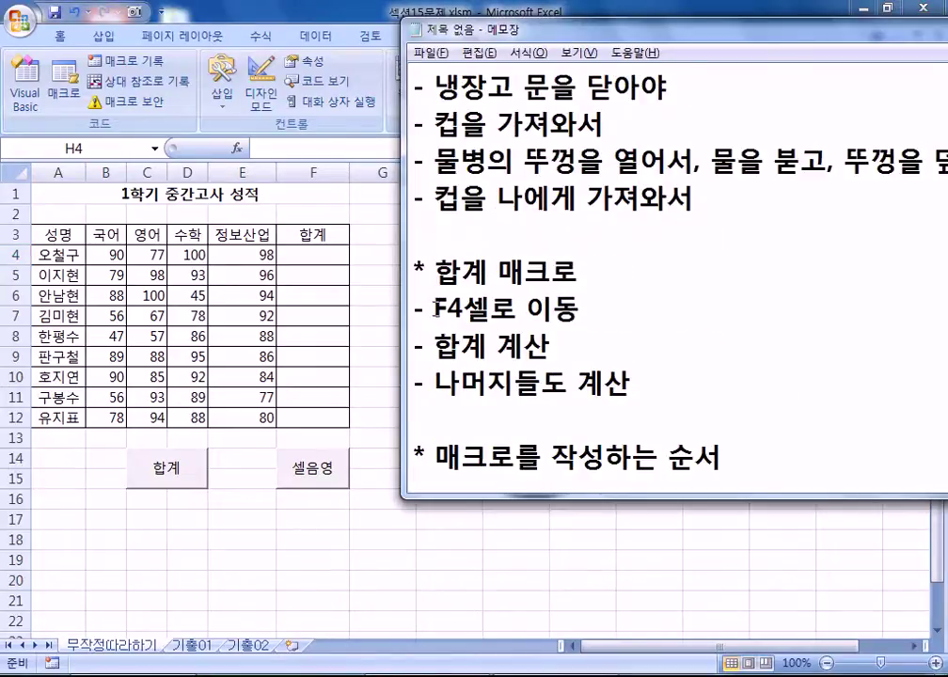
{"action": "left_click_drag", "start_coordinate": [434, 309], "coordinate": [587, 312]}
{"action": "left_click_drag", "start_coordinate": [435, 346], "coordinate": [552, 346]}
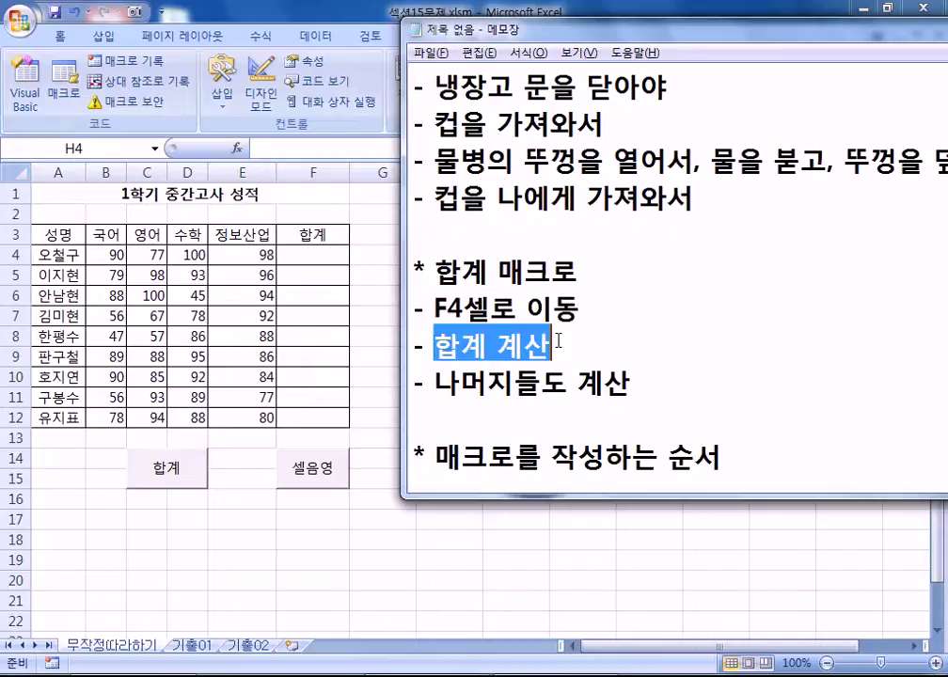
{"action": "left_click_drag", "start_coordinate": [435, 383], "coordinate": [633, 384]}
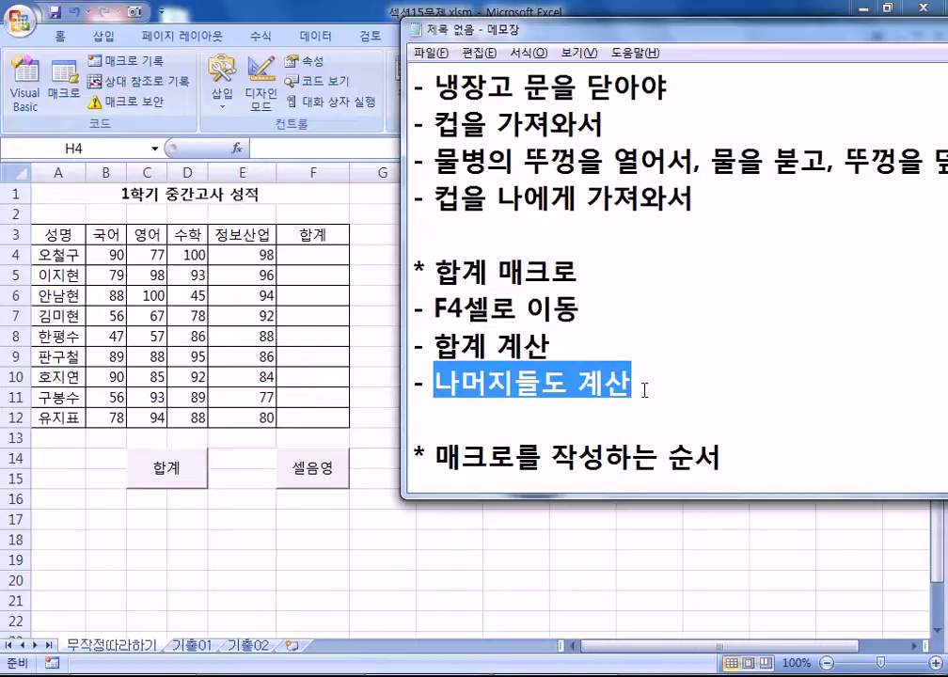
{"action": "left_click", "coordinate": [645, 390]}
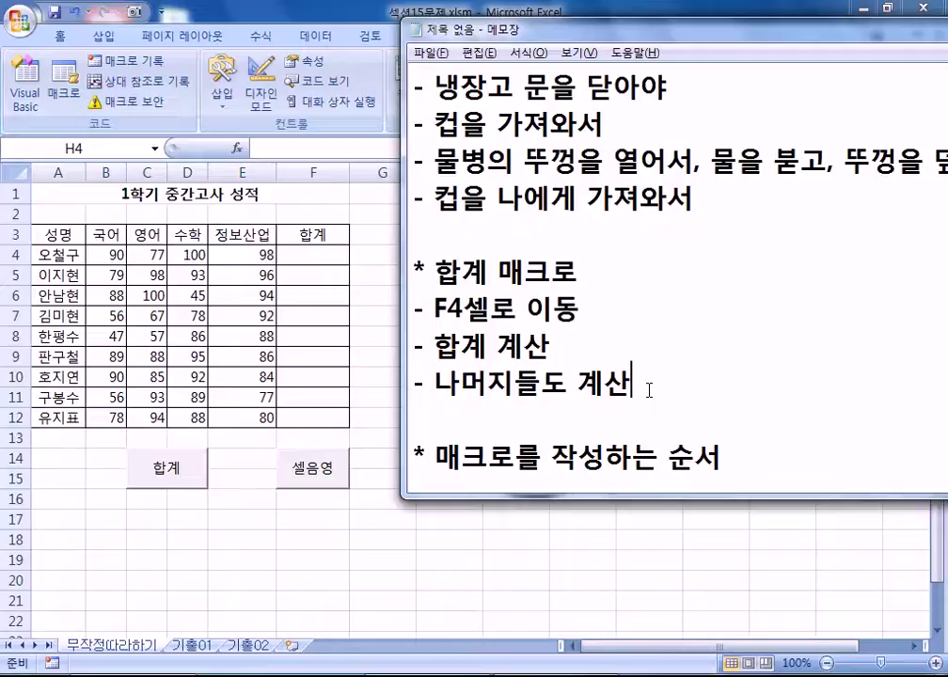
{"action": "key", "text": "alt+Tab"}
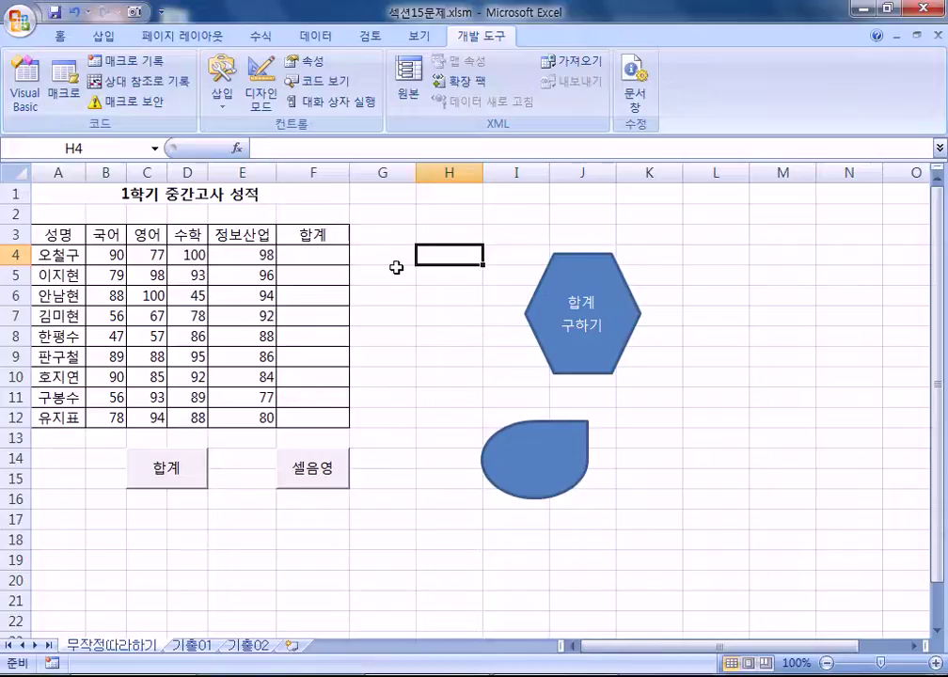
{"action": "left_click", "coordinate": [453, 234]}
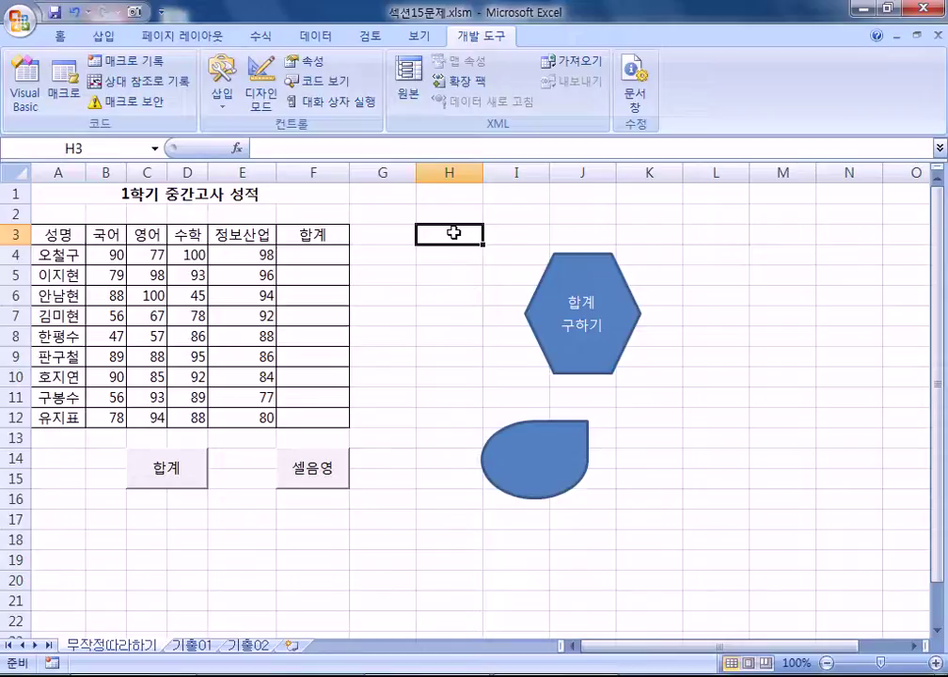